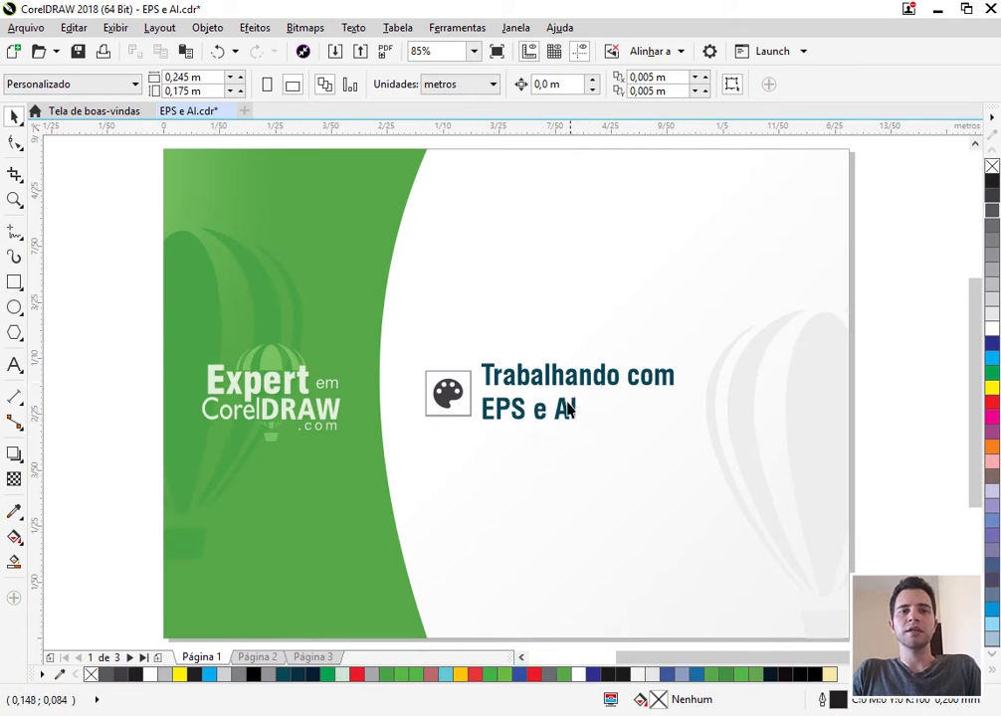
Step: Go to page 2 of the document and view the lion dance and Christmas balls vector pages on Freepik in the browser
left_click(261, 659)
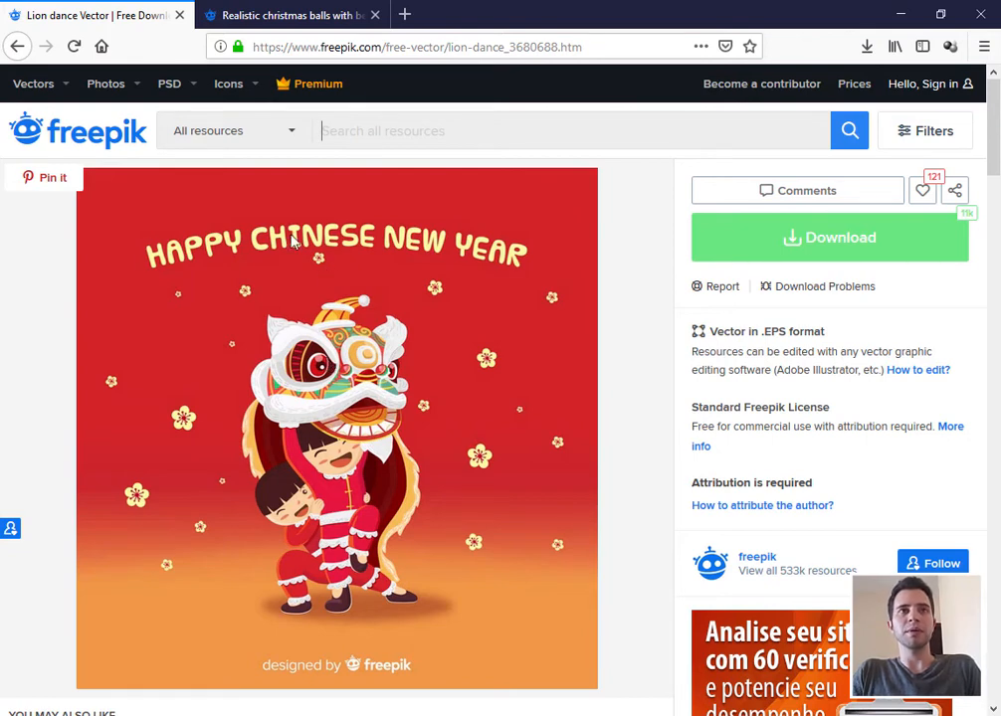
left_click(263, 15)
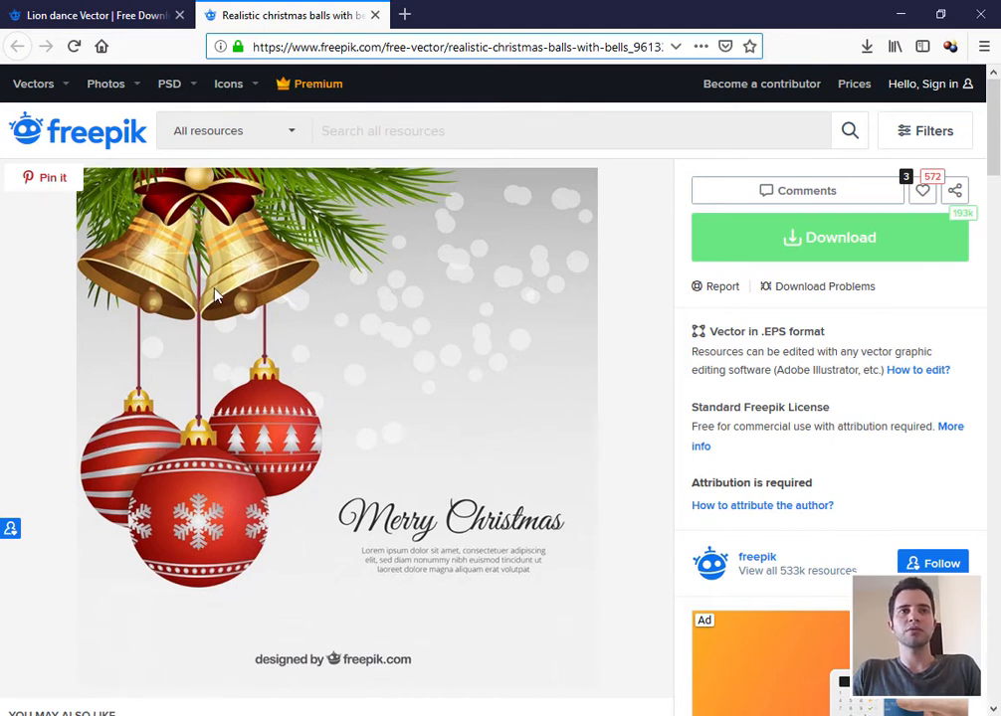
left_click(116, 10)
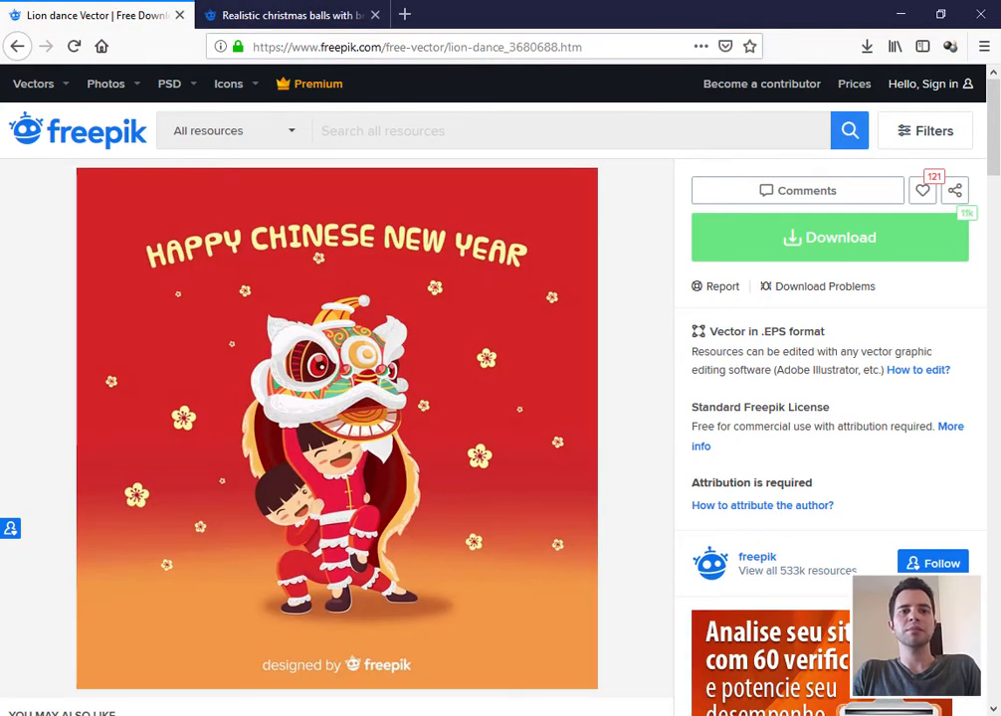
Step: Open the Lion-dance.zip archive and examine its EPS, AI and JPG files
left_click(286, 658)
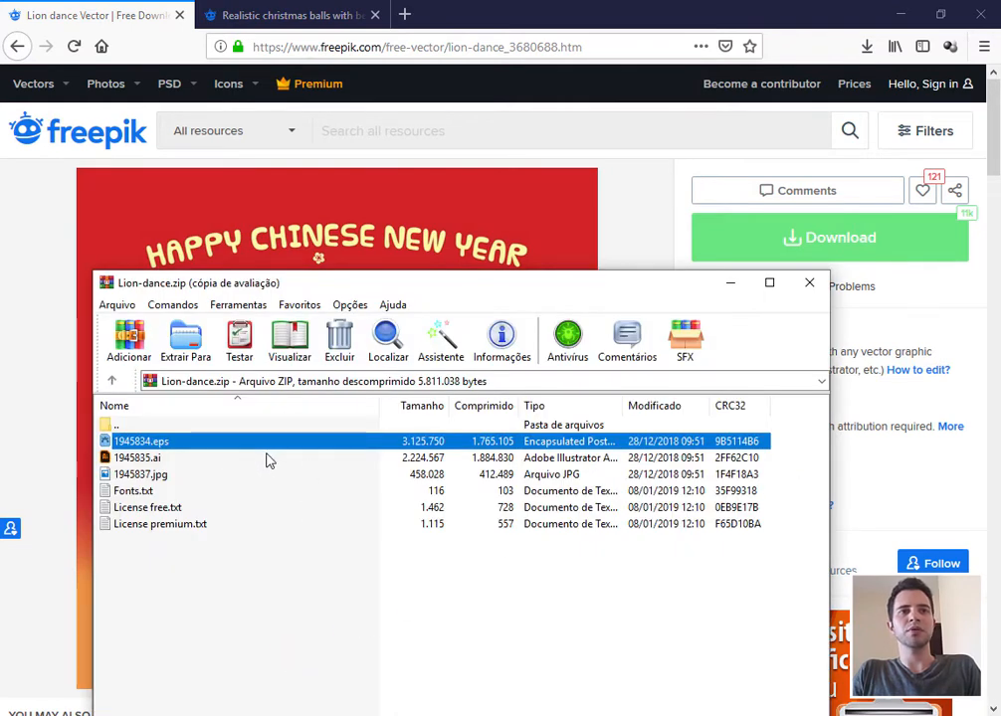
left_click(140, 460)
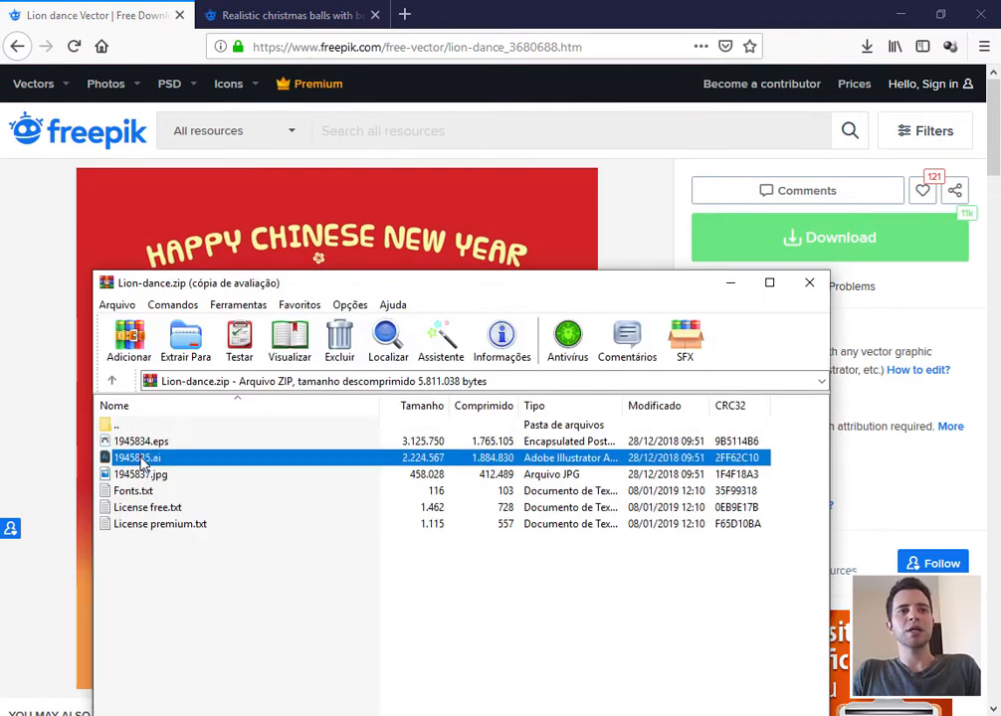
left_click(155, 441)
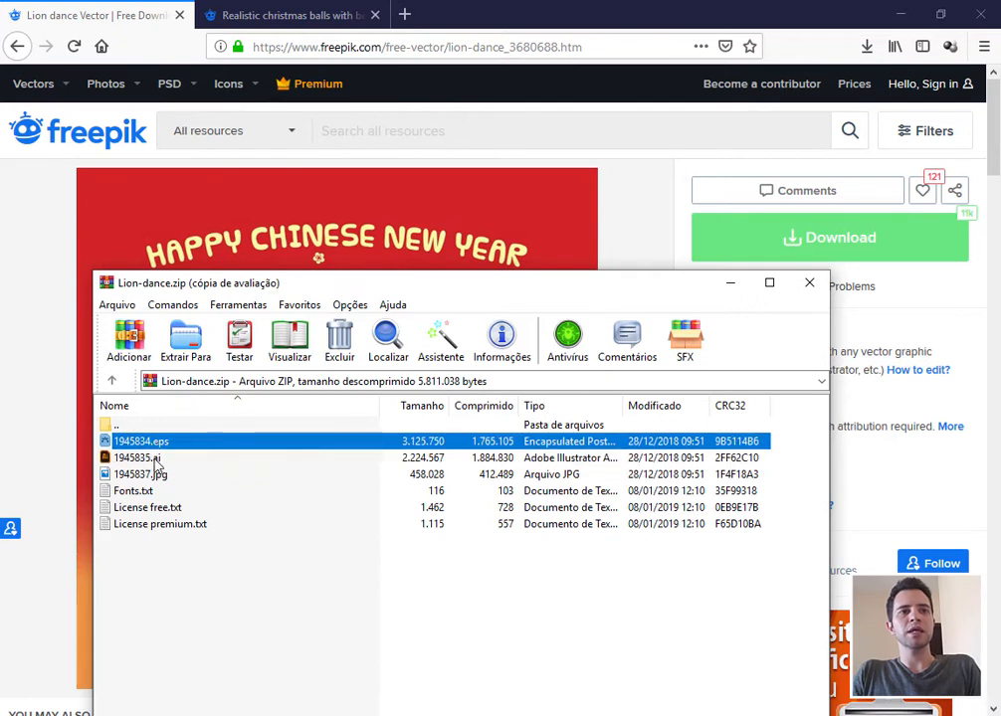
left_click(154, 458)
left_click(148, 475)
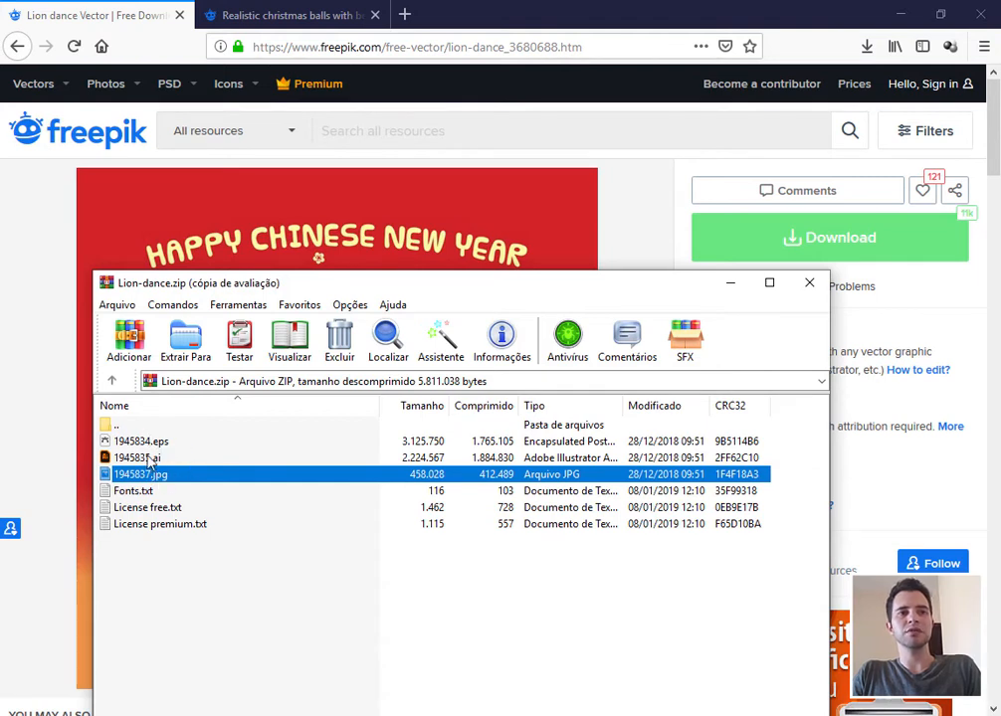
Step: Bring 1945835.ai from the archive into page 2 of EPS e AI.cdr in CorelDRAW
left_click(134, 458)
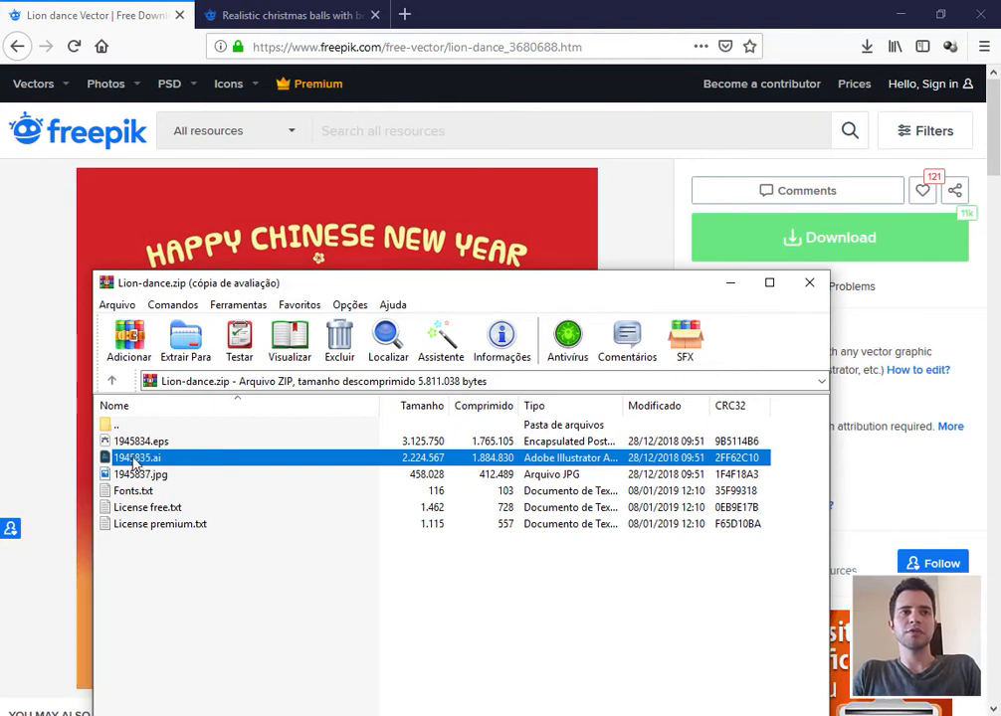
left_click_drag(134, 460, 296, 508)
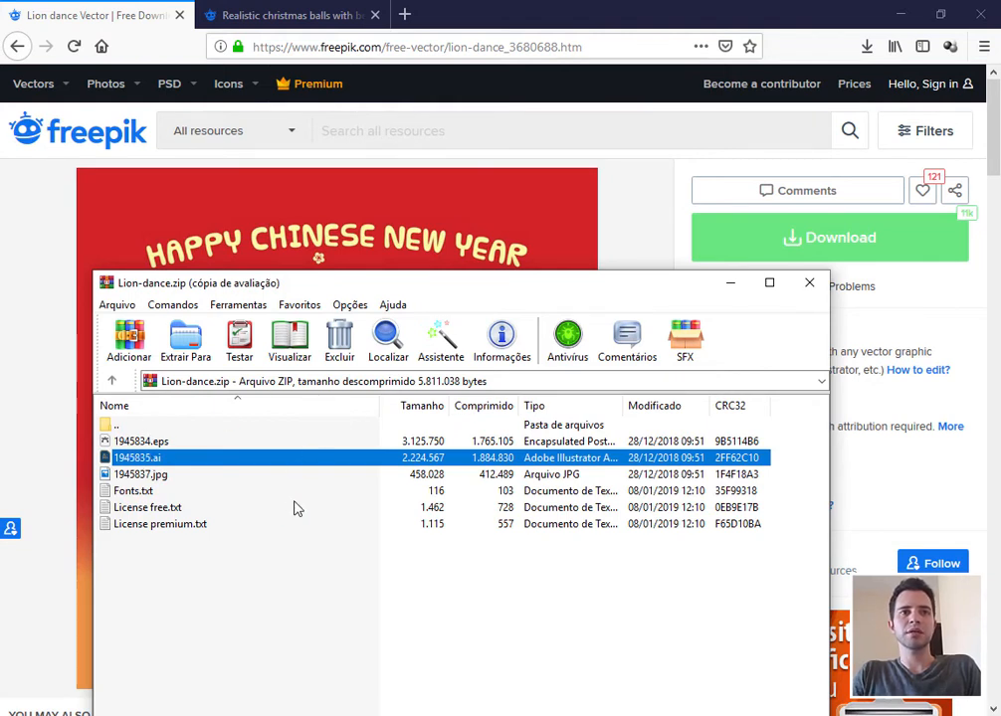
left_click_drag(136, 460, 514, 380)
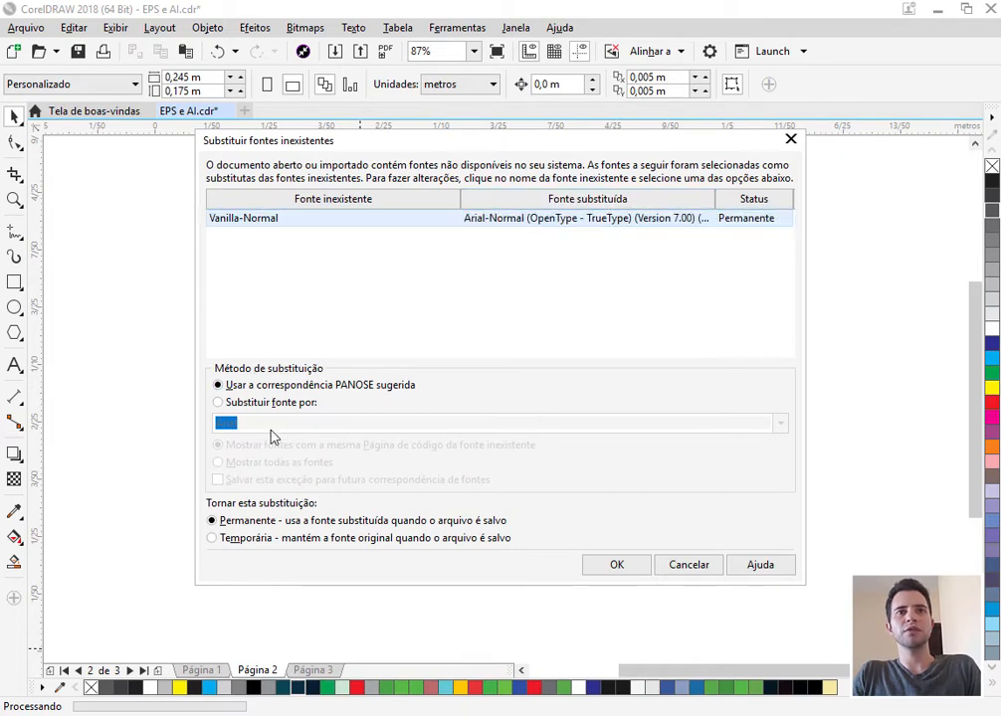
Step: Substitute the missing Vanilla-Normal font with Asking Mind permanently and complete the AI import
left_click(217, 403)
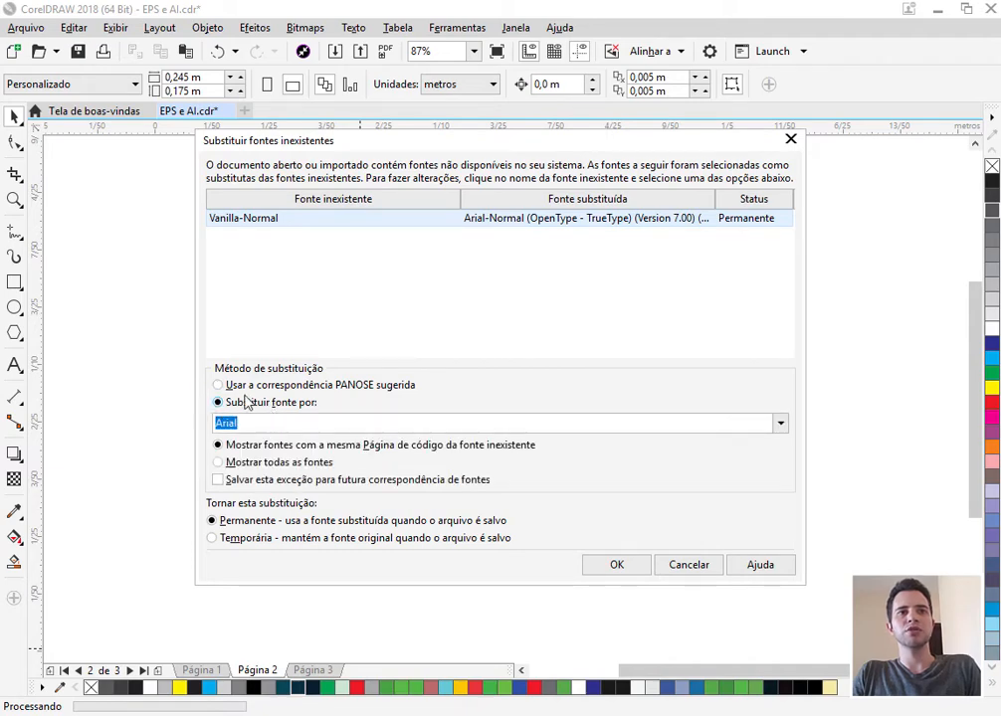
left_click(780, 423)
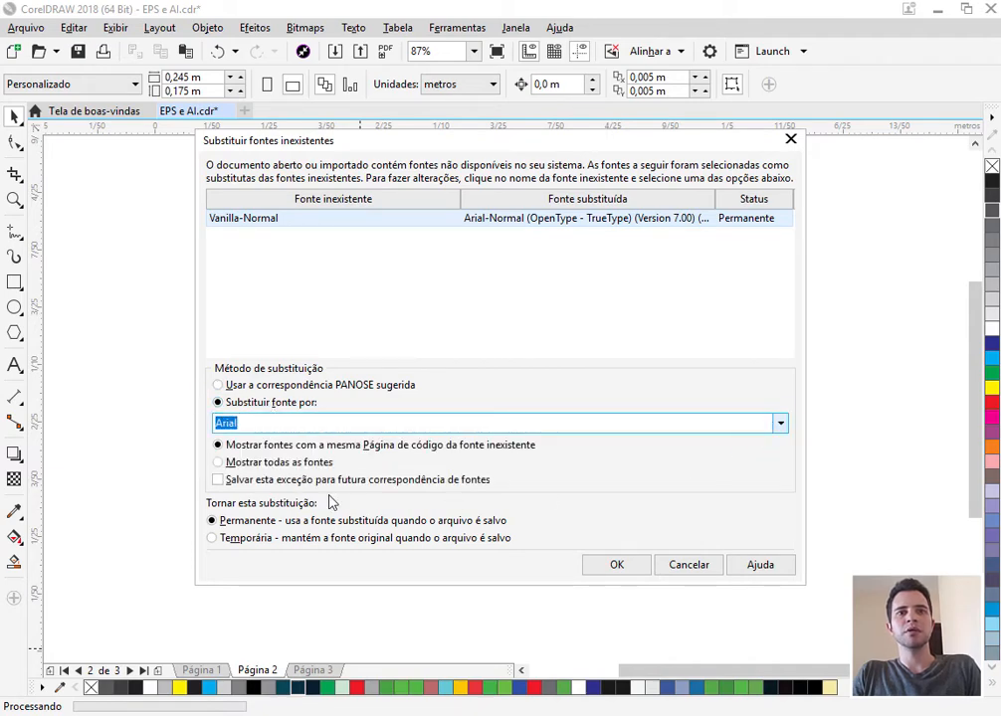
scroll(335, 242, "down", 1)
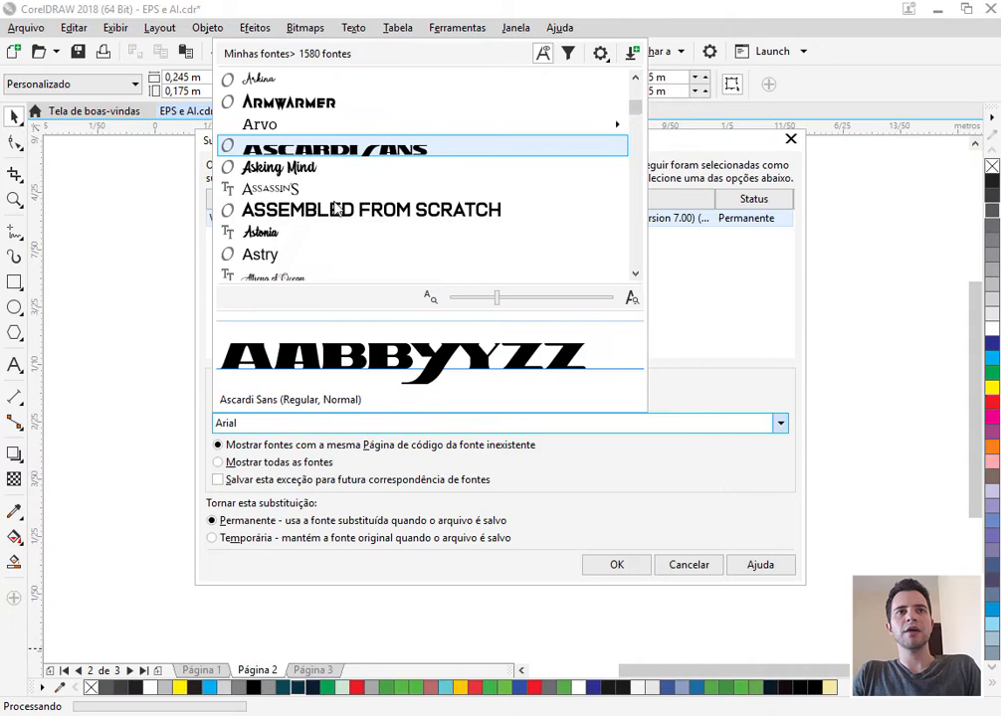
left_click(278, 168)
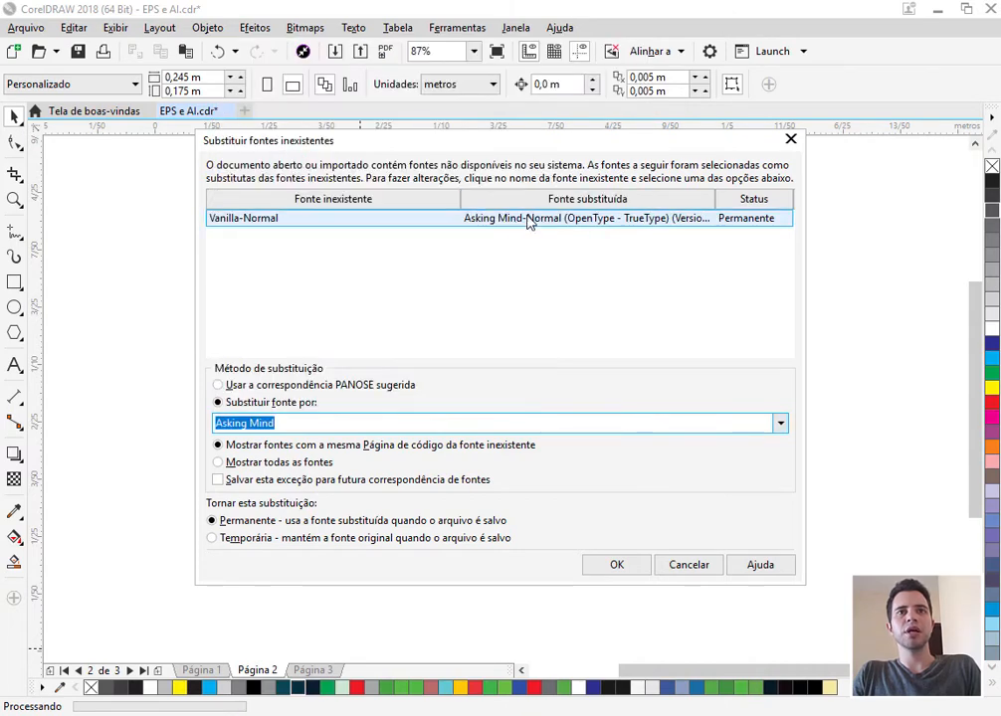
left_click(616, 565)
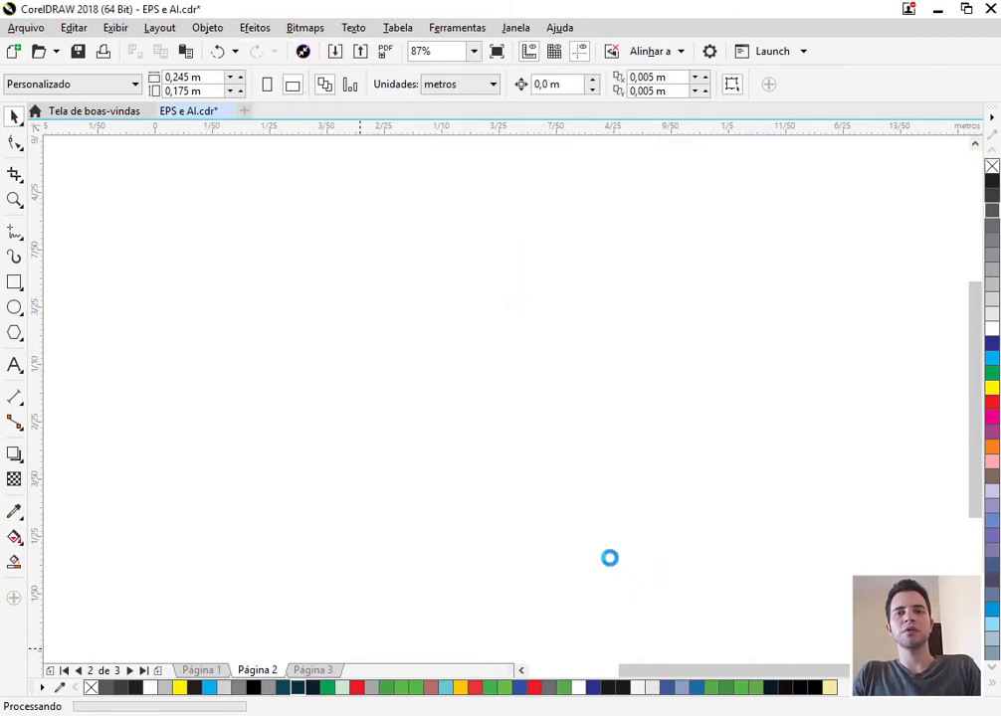
Step: Scale the imported AI artwork to about 60.8% (about 0.107 m wide) and place it on page 2's white area
scroll(425, 496, "down", 2)
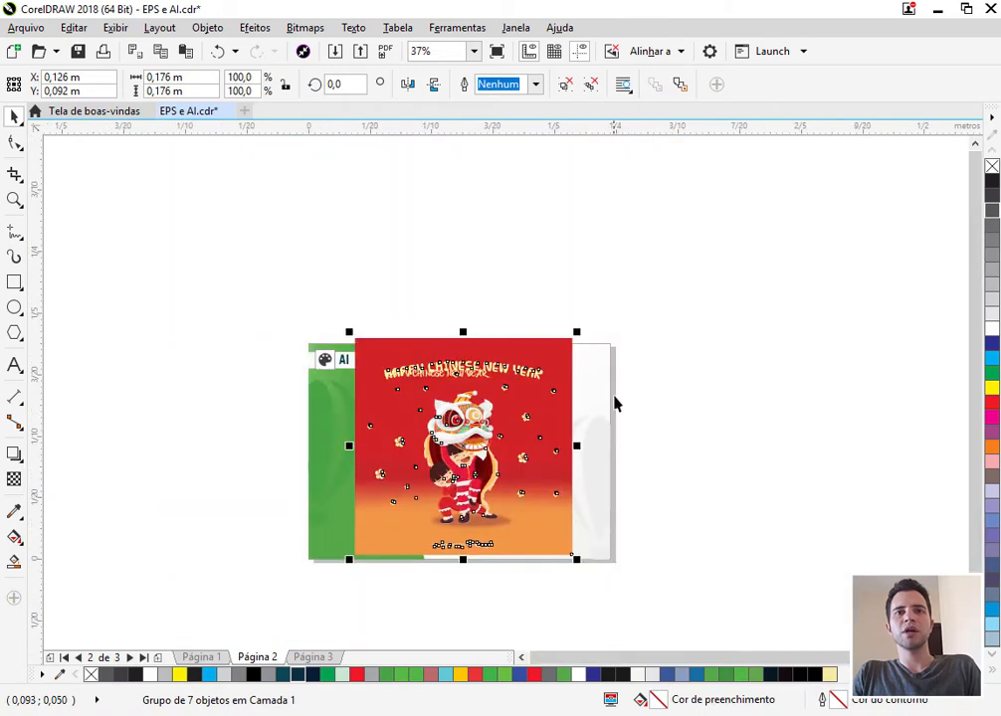
left_click_drag(579, 330, 491, 413)
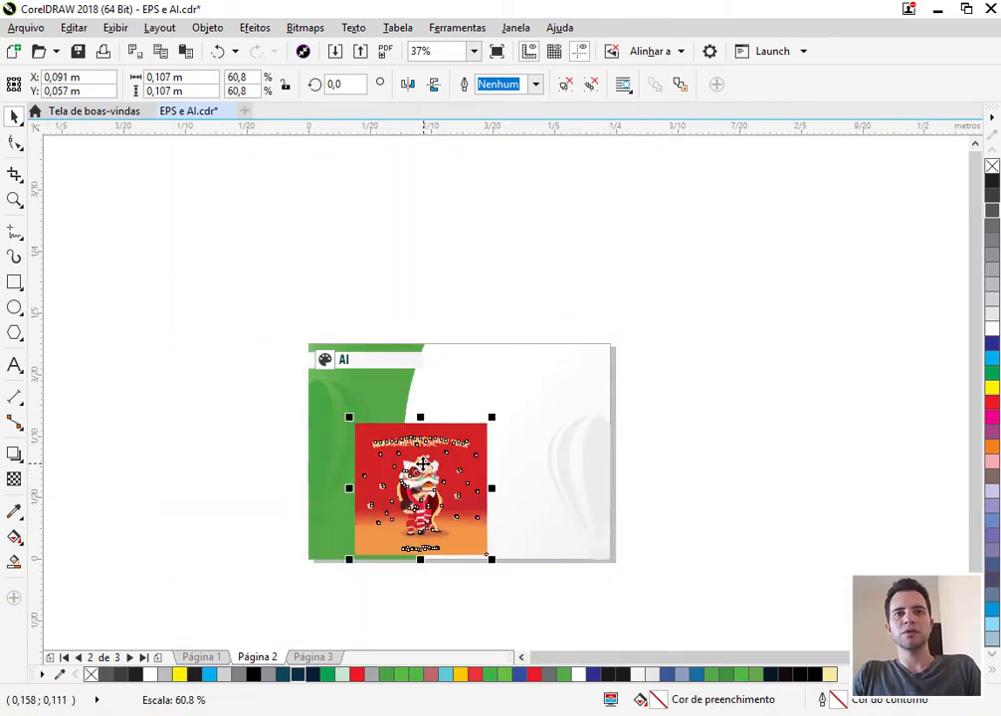
left_click_drag(419, 485, 497, 453)
left_click(664, 456)
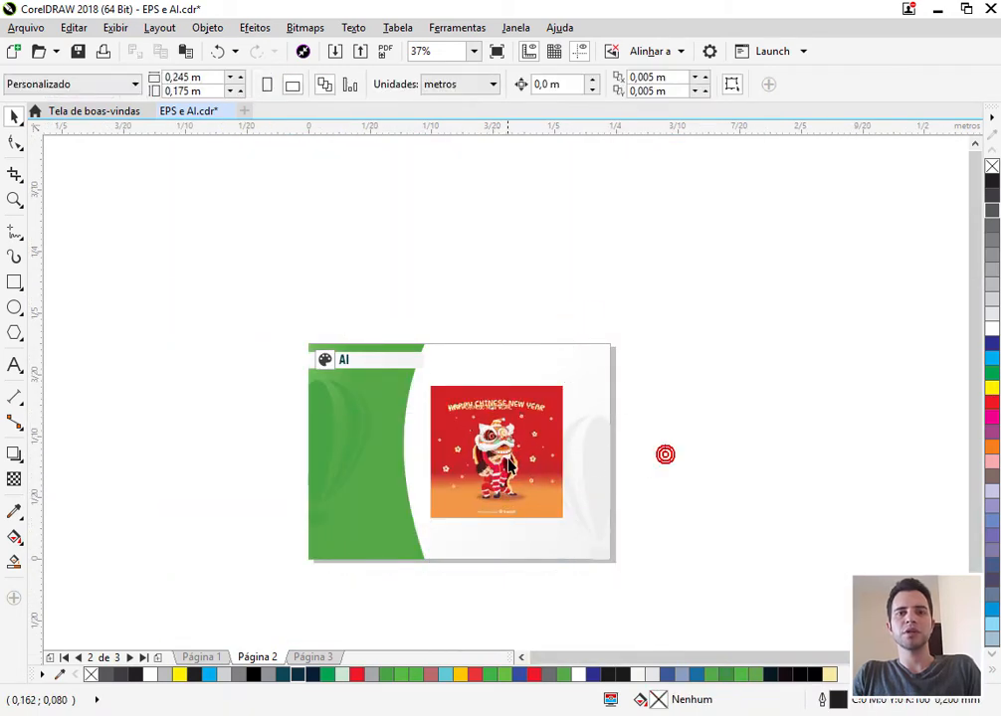
scroll(532, 428, "up", 2)
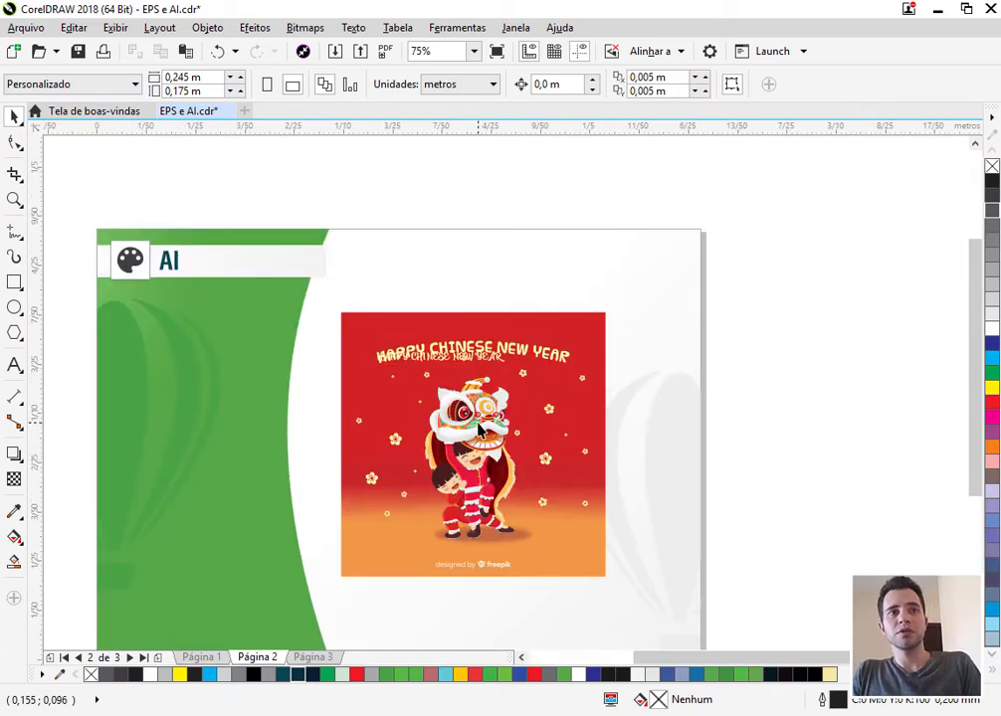
scroll(473, 381, "up", 1)
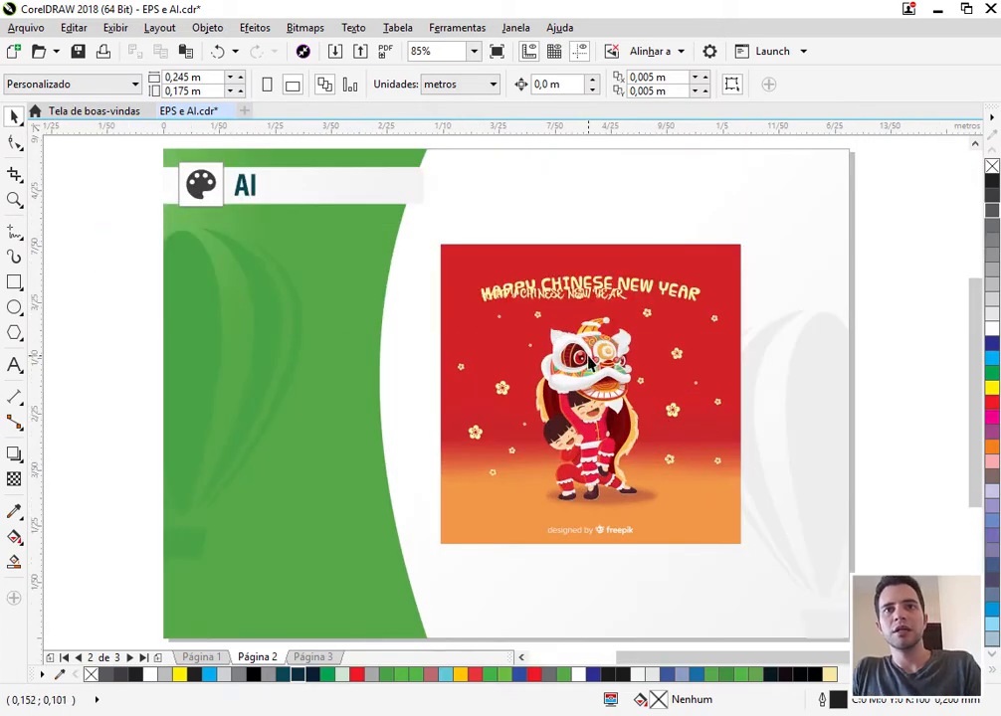
left_click(627, 397)
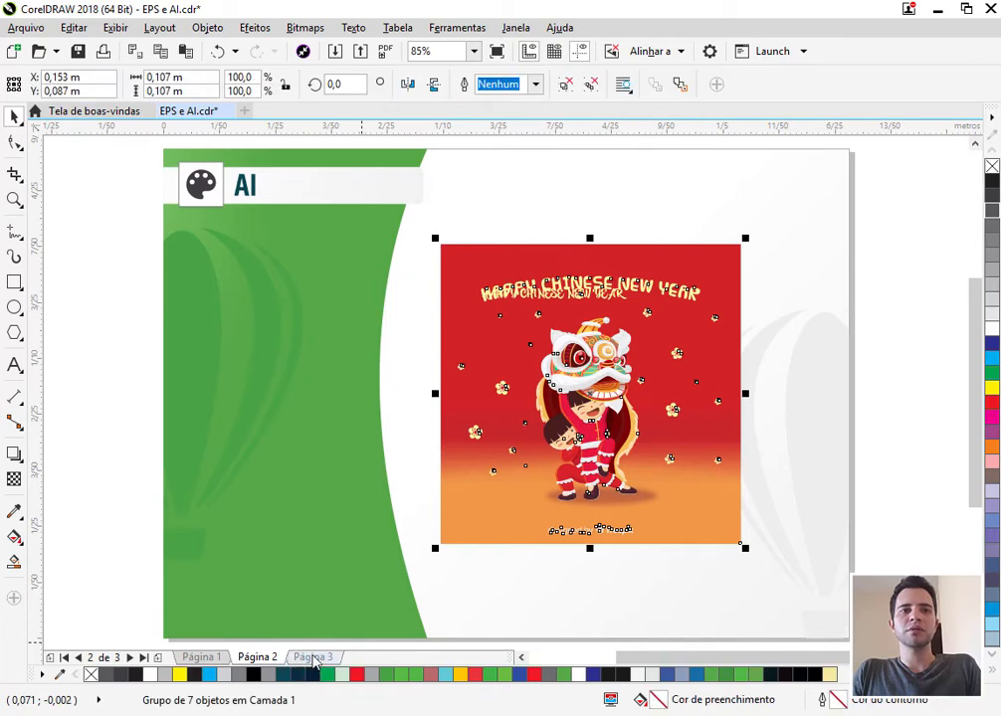
Step: Import 1945834.eps from the archive into page 3 as editable, with its text as curves
left_click(313, 657)
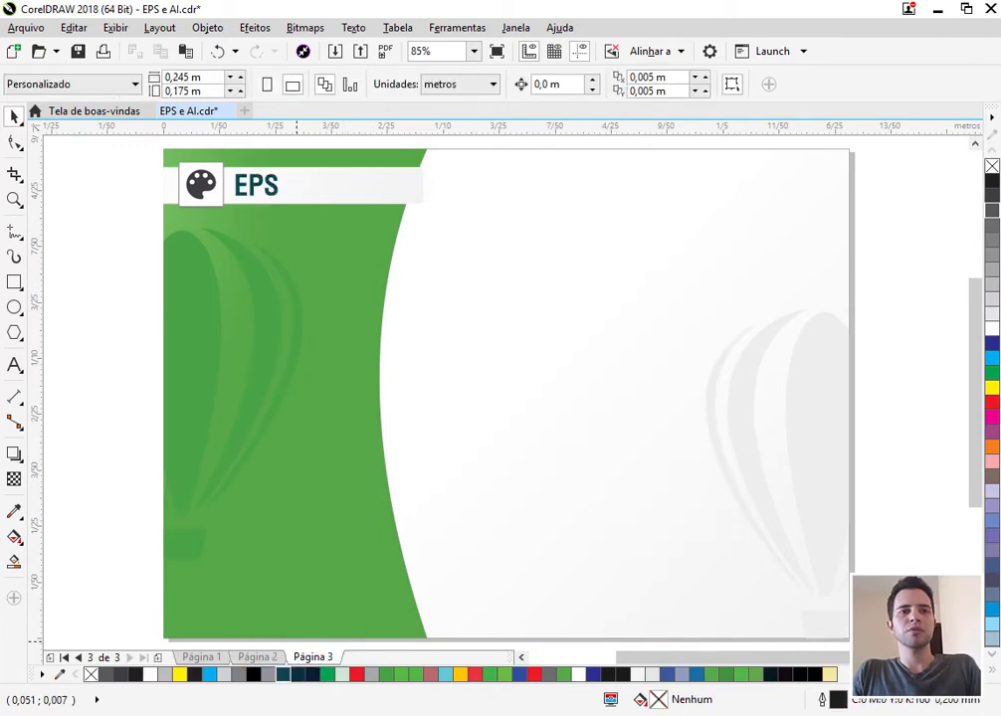
key("alt+Tab")
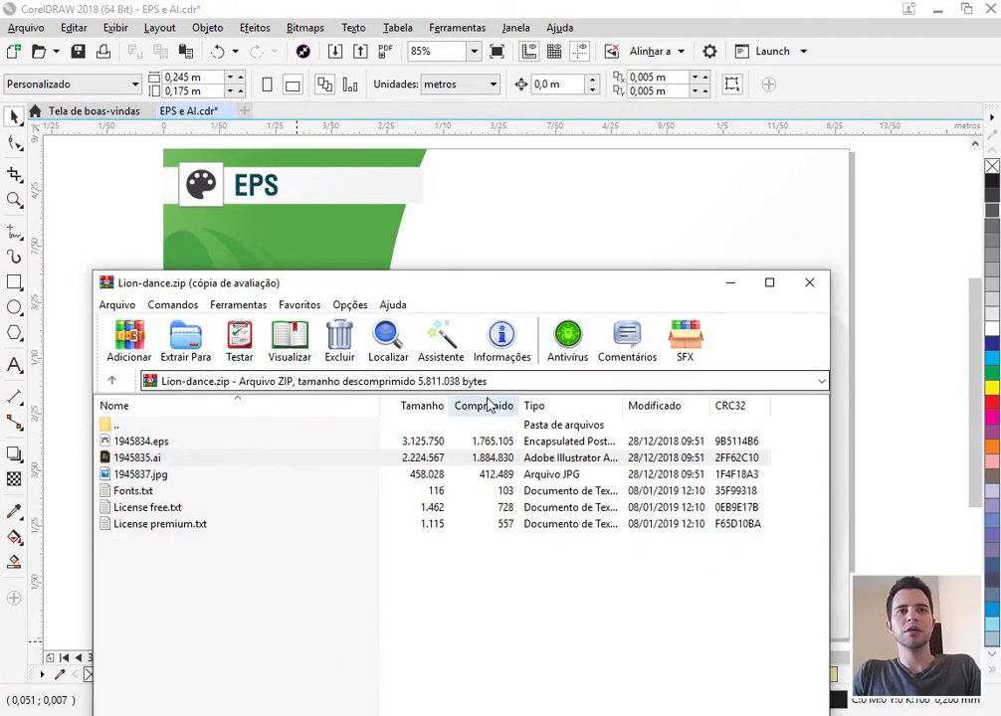
left_click_drag(123, 444, 584, 229)
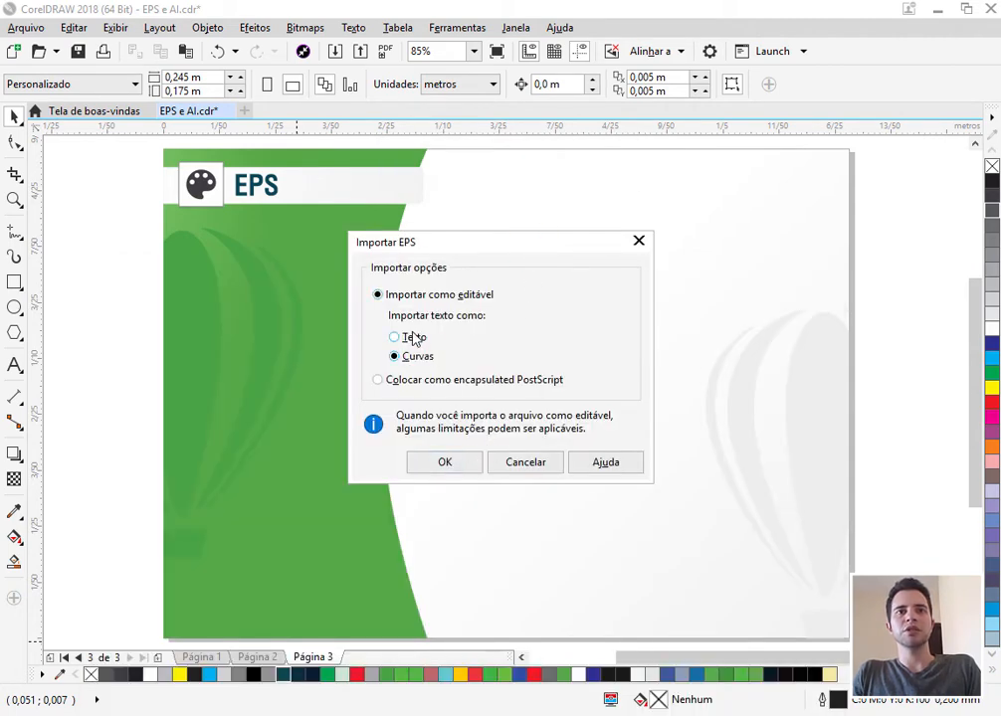
left_click(411, 338)
left_click(412, 359)
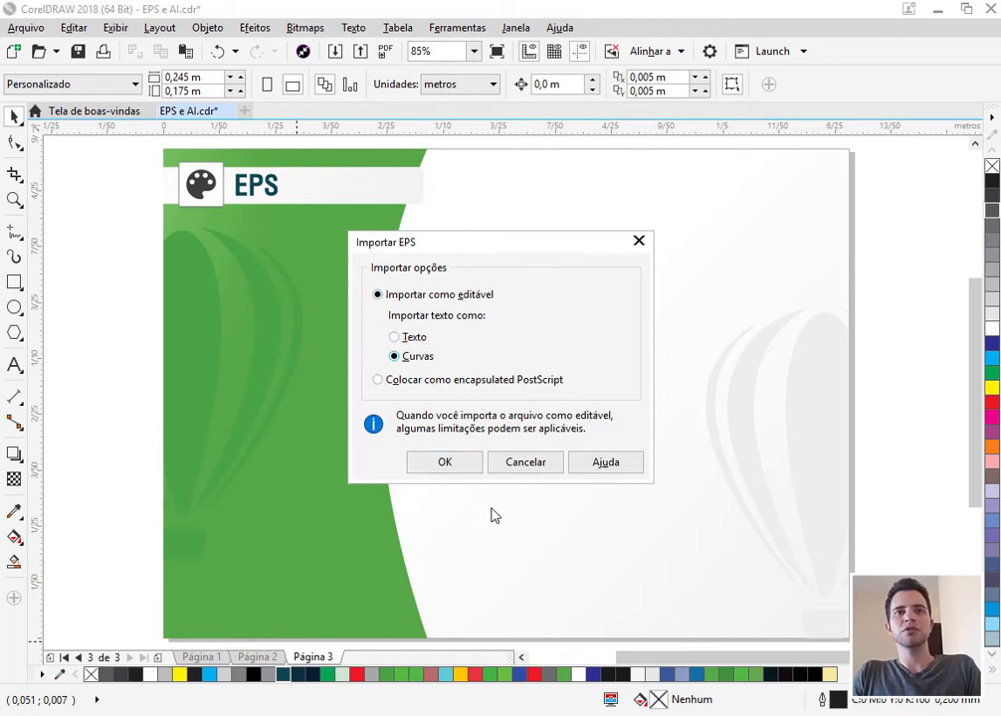
left_click(445, 463)
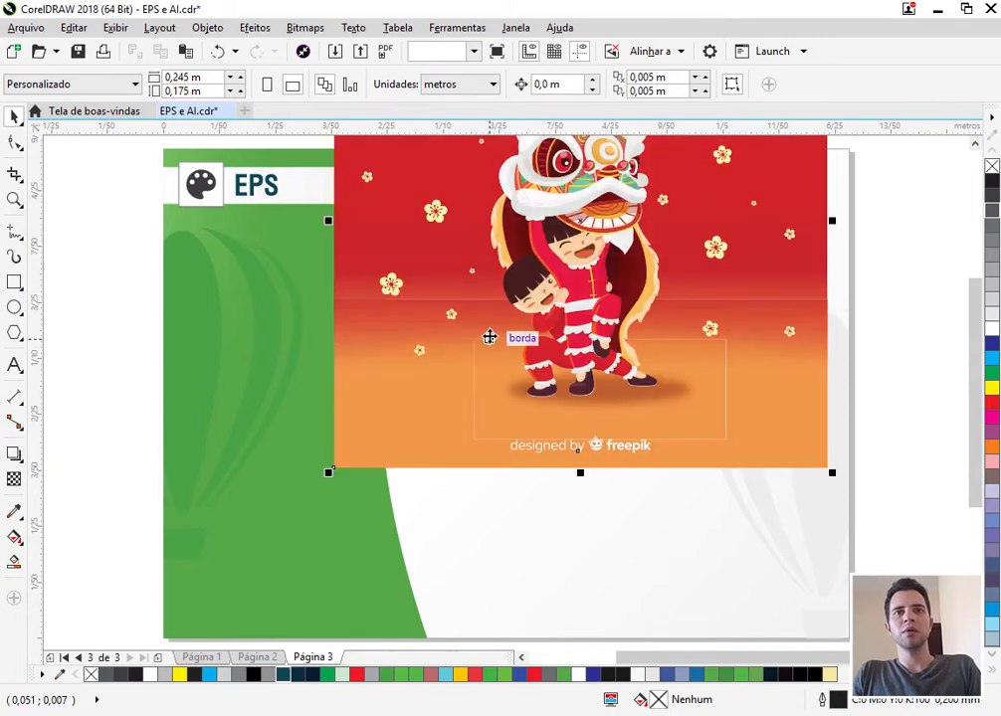
Step: Scale the EPS artwork to about 57.2% (about 0.101 m wide) and place it on page 3's white area
scroll(428, 468, "down", 3)
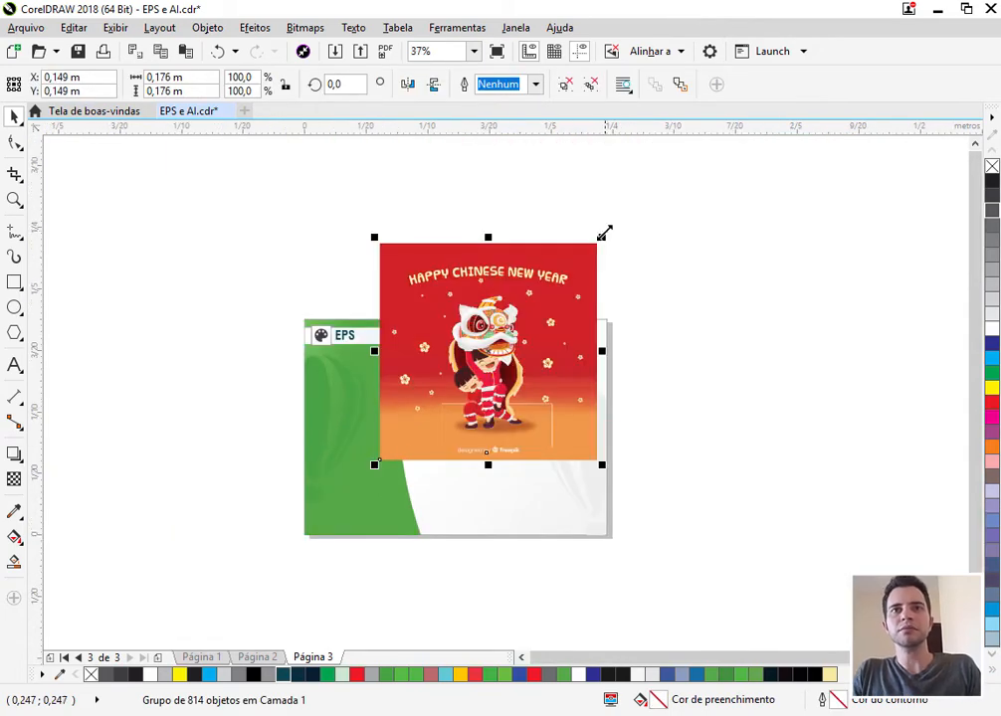
left_click_drag(601, 235, 509, 336)
left_click_drag(443, 398, 499, 420)
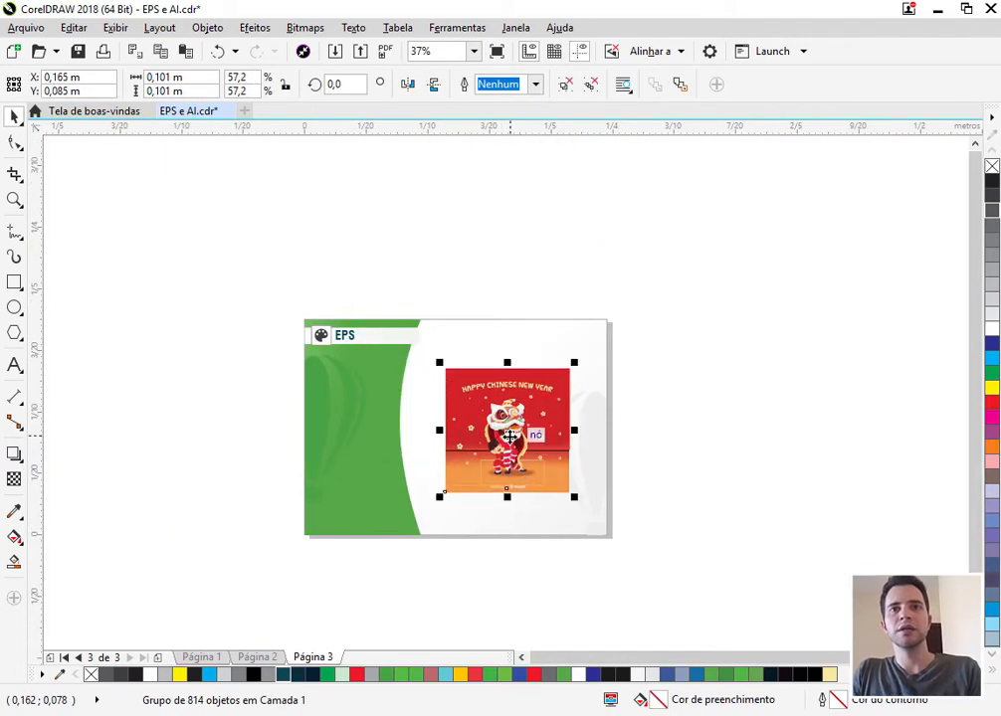
scroll(500, 420, "up", 3)
Step: Compare the AI and EPS versions on pages 2 and 3, and ungroup the EPS artwork on page 3
key("Page_Up")
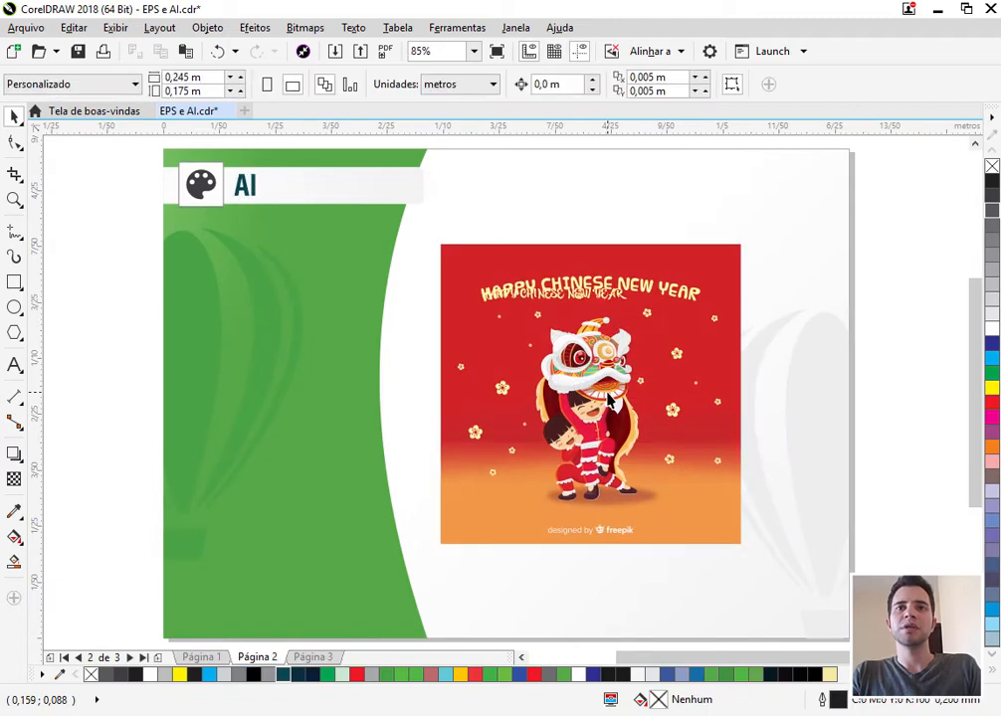
key("Page_Down")
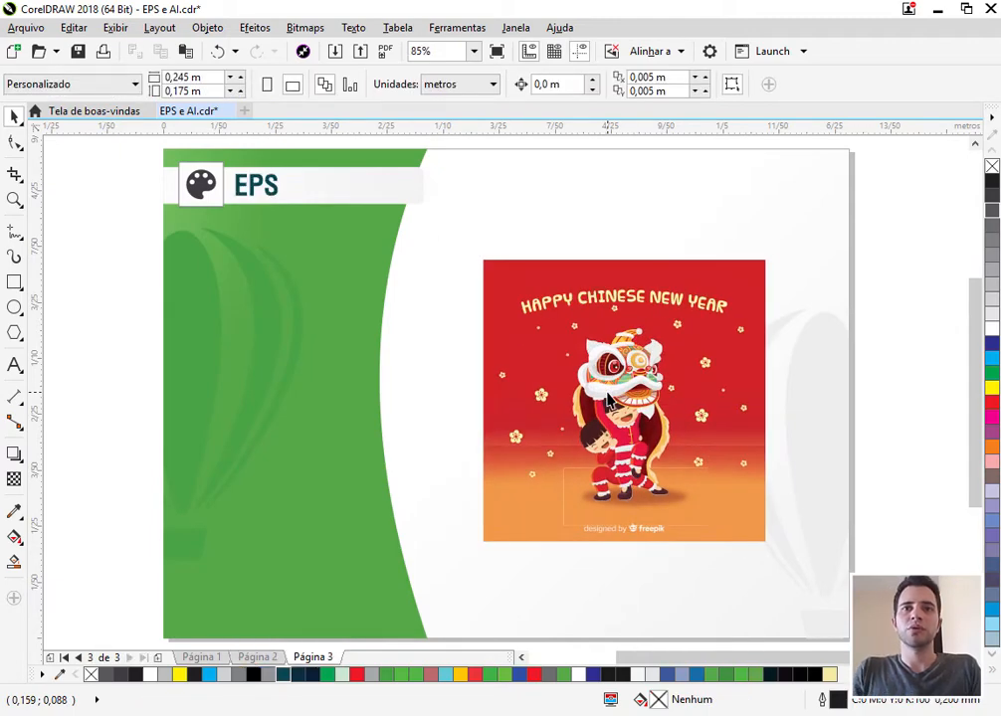
left_click(493, 328)
scroll(676, 538, "up", 2)
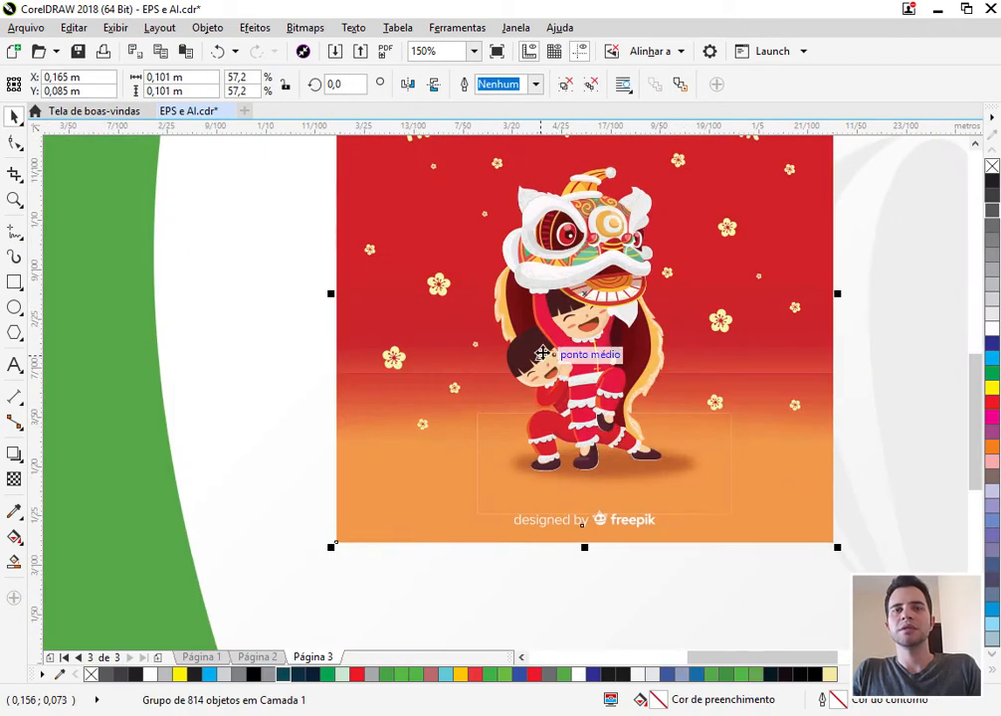
left_click(565, 85)
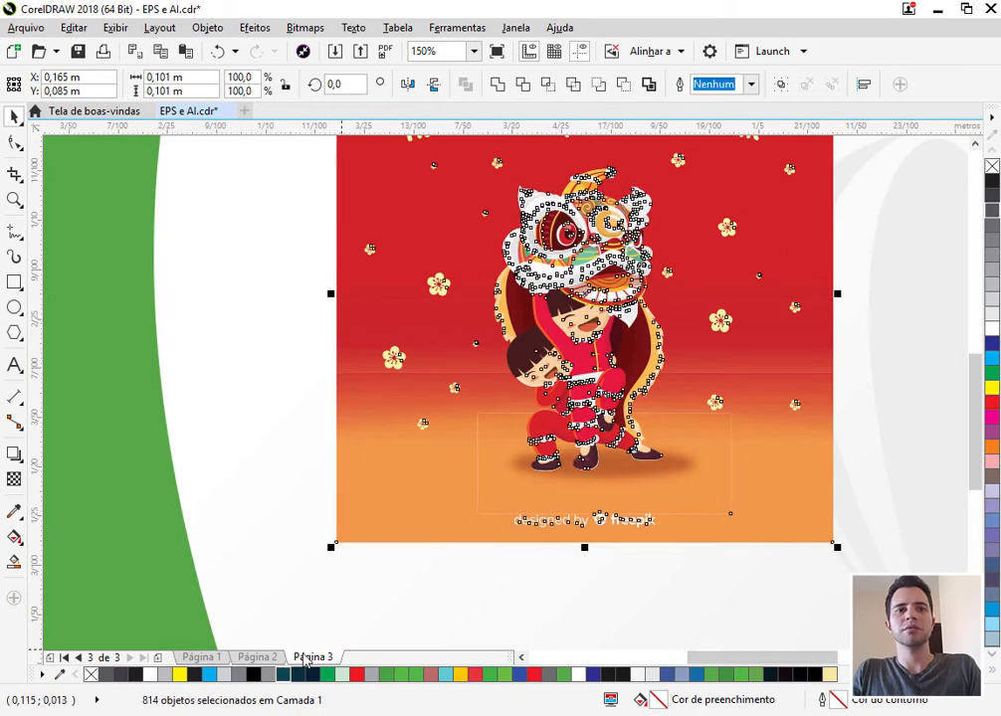
Step: Try ungrouping the AI artwork on page 2 and undo the ungrouping
left_click(256, 657)
left_click(466, 249)
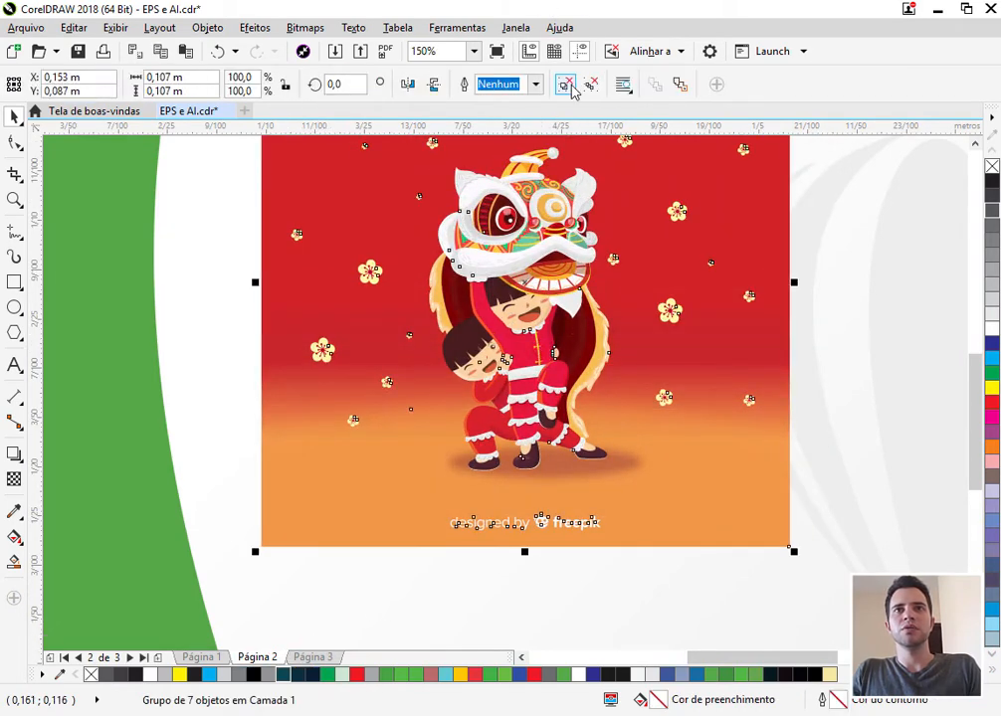
key("ctrl+u")
scroll(298, 444, "down", 2)
left_click(693, 381)
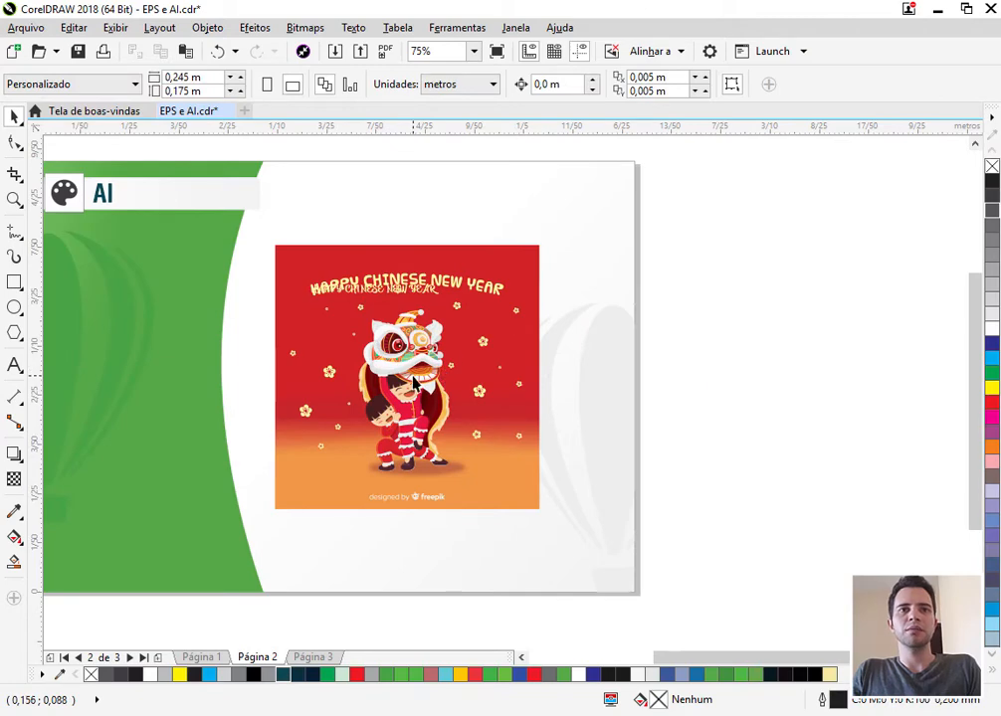
key("ctrl+z")
key("Escape")
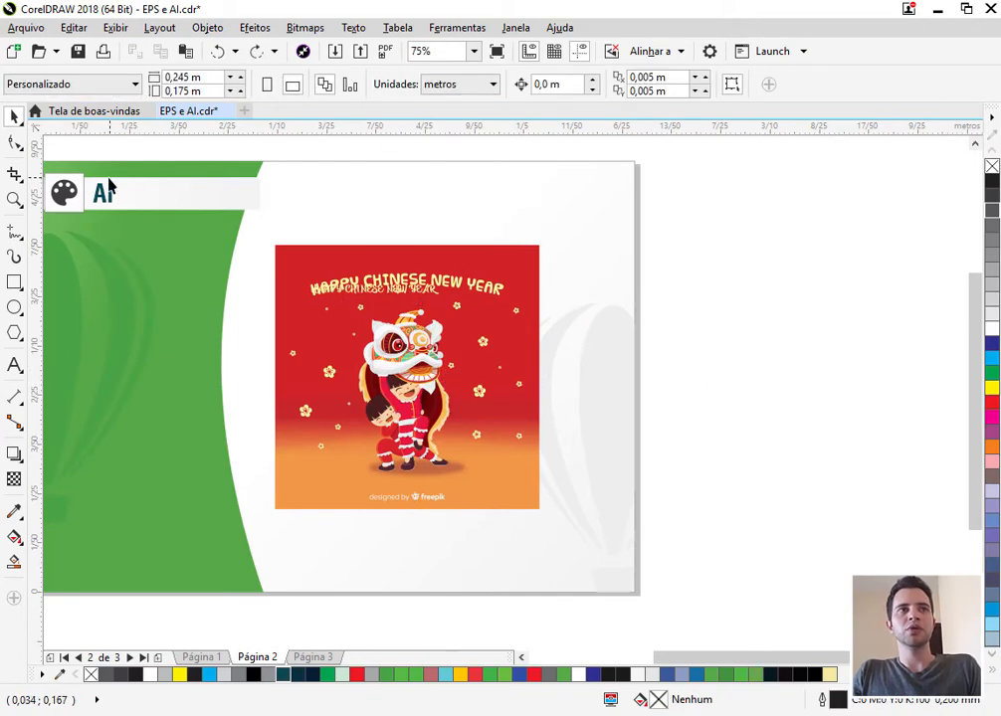
Step: Try moving the lion-dance figures off the red background of the AI artwork on page 2 and select the flower group
left_click(402, 368)
left_click_drag(402, 368, 597, 396)
left_click(328, 378)
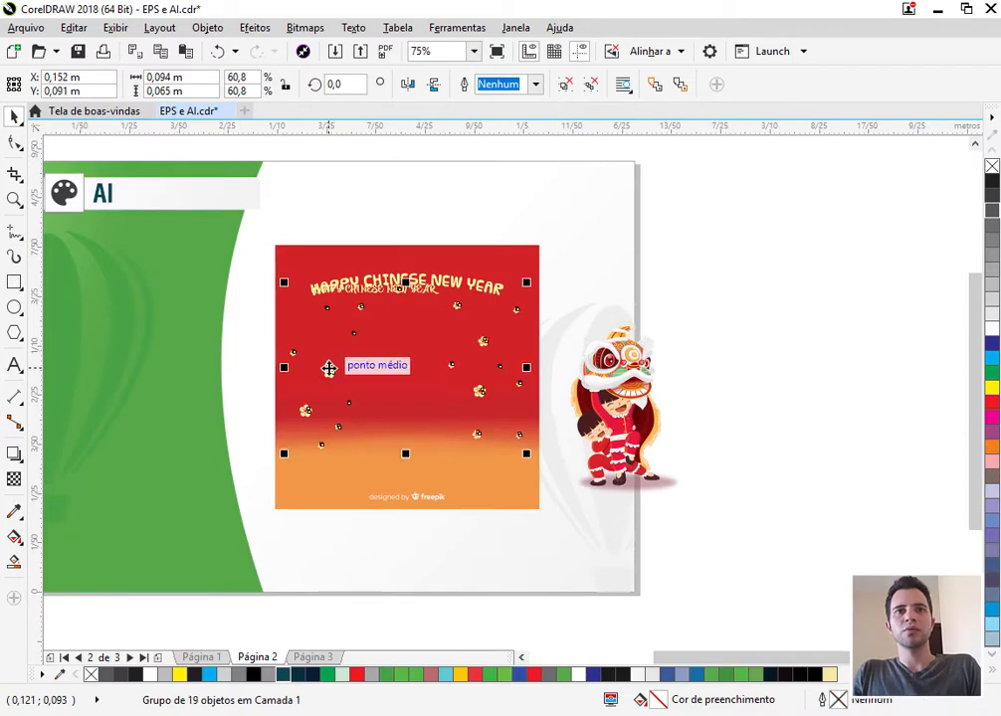
left_click_drag(328, 368, 409, 326)
left_click(620, 456)
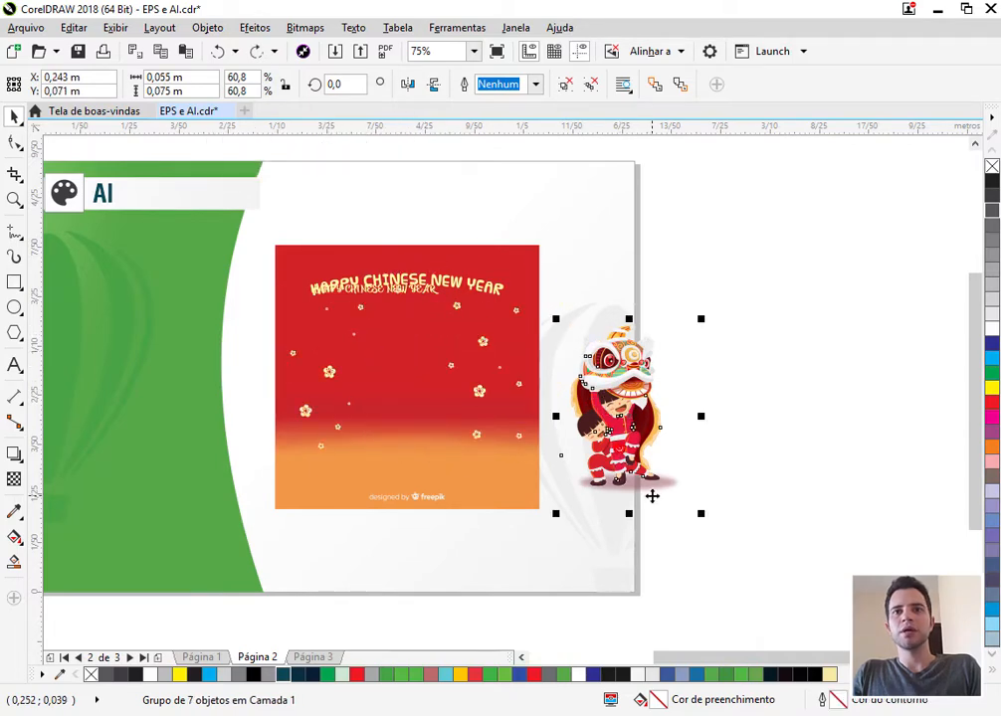
Step: Inspect the soft shadow inside the displaced lion-dance group and undo moving the group
scroll(630, 465, "up", 2)
left_click(712, 456, "ctrl")
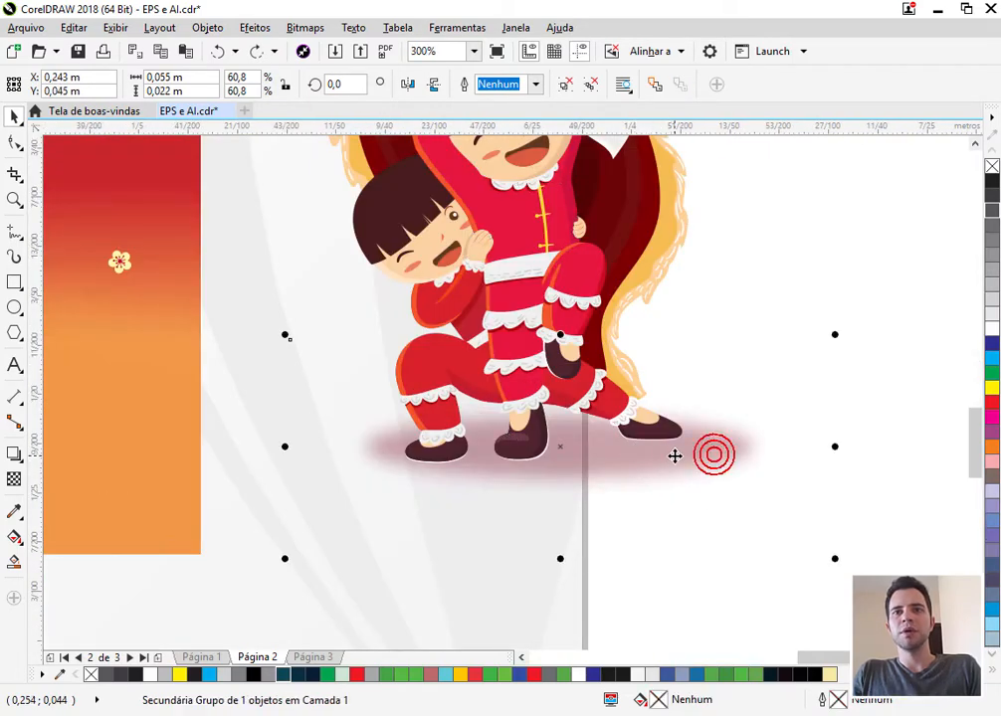
scroll(589, 414, "down", 2)
scroll(595, 410, "down", 2)
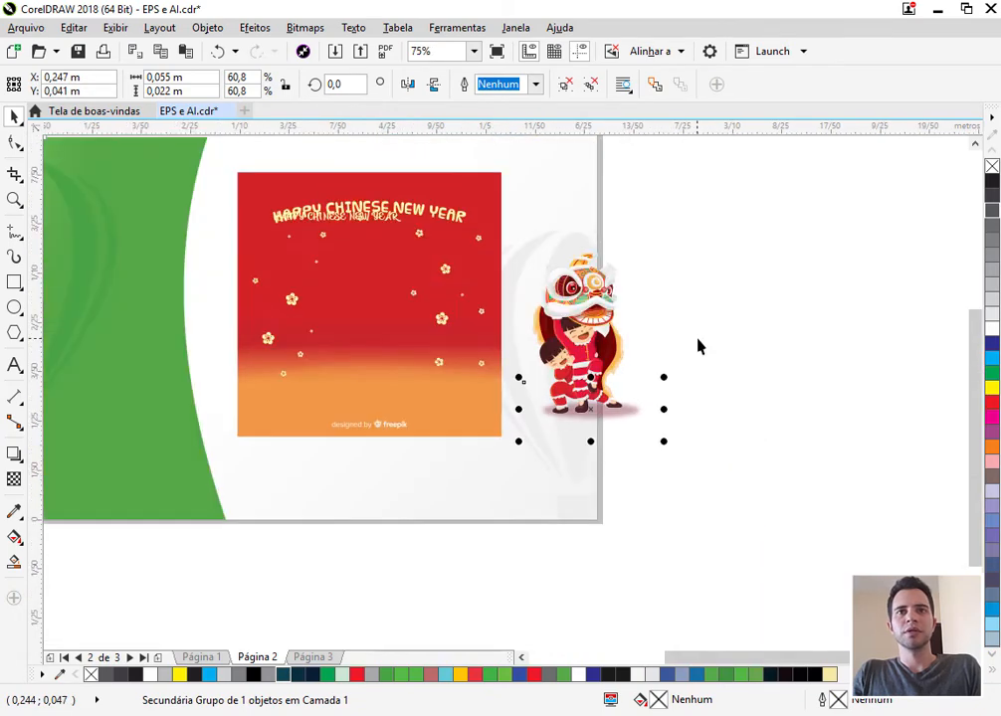
left_click(697, 347)
key("ctrl+z")
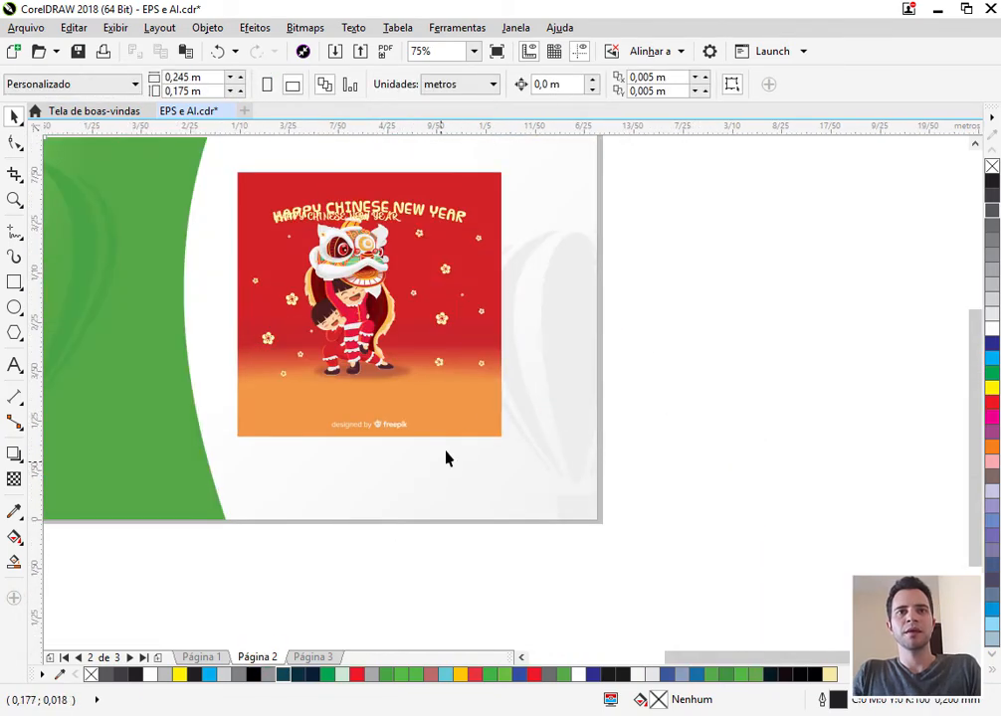
Step: On page 3, pull the shadow bitmap out beside the EPS artwork and the orange gradient bitmap down below it
left_click(314, 659)
left_click(411, 301)
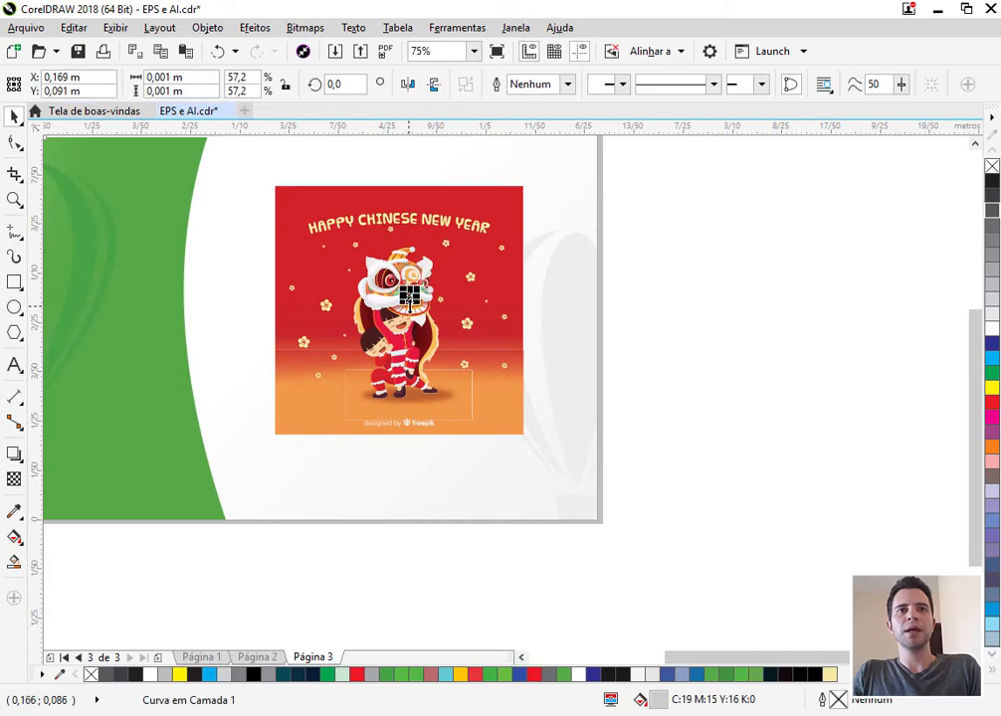
left_click(384, 407)
scroll(388, 402, "up", 2)
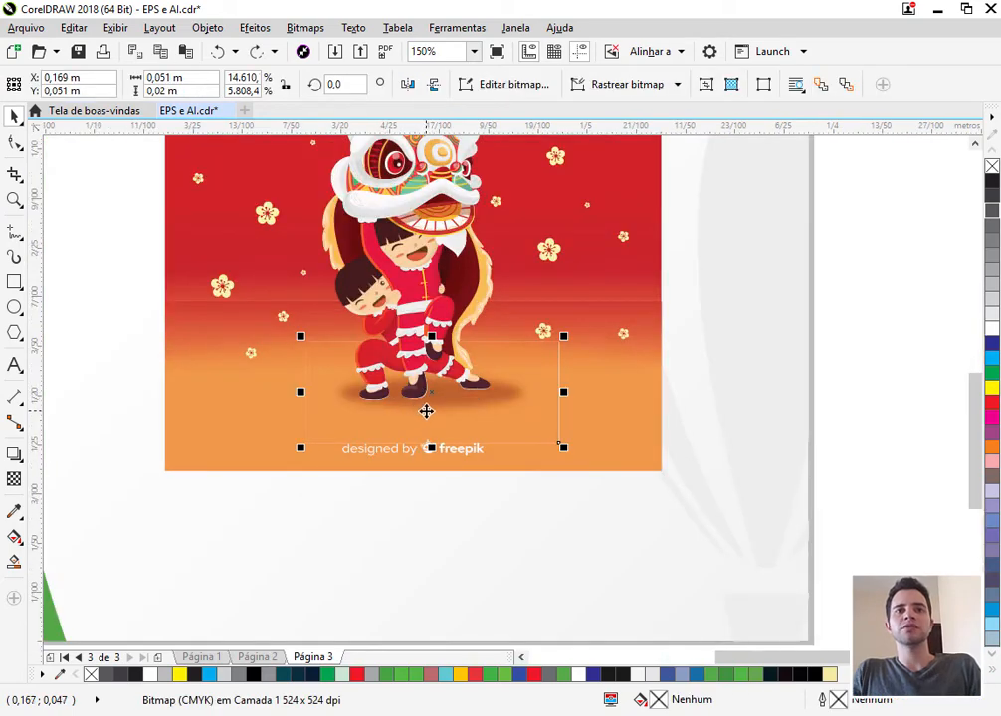
left_click_drag(387, 422, 731, 362)
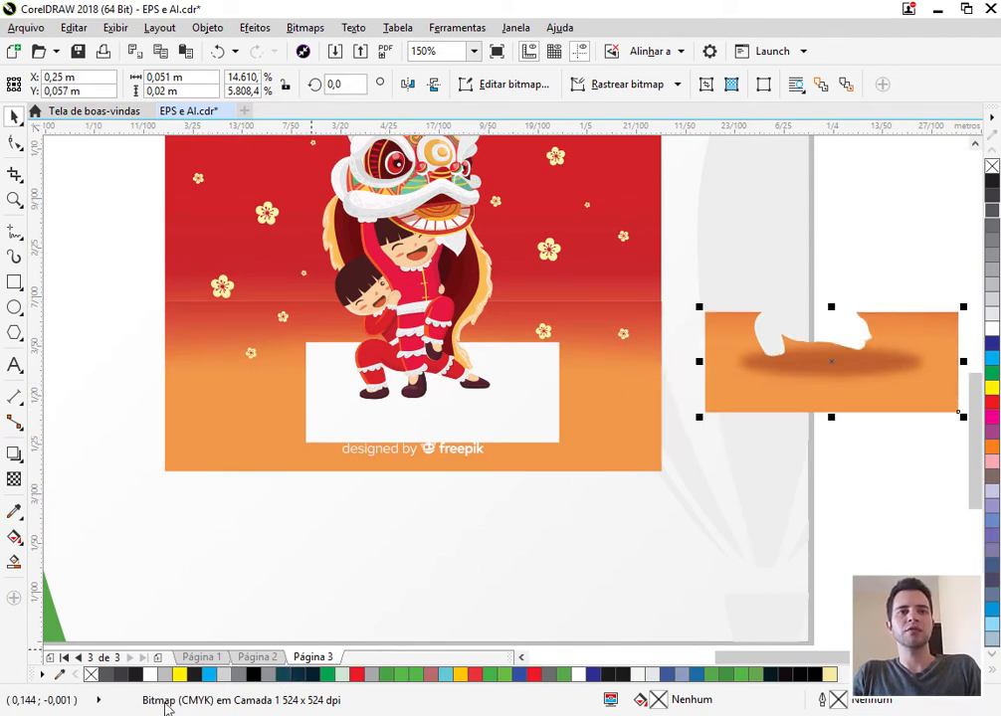
left_click_drag(306, 386, 320, 538)
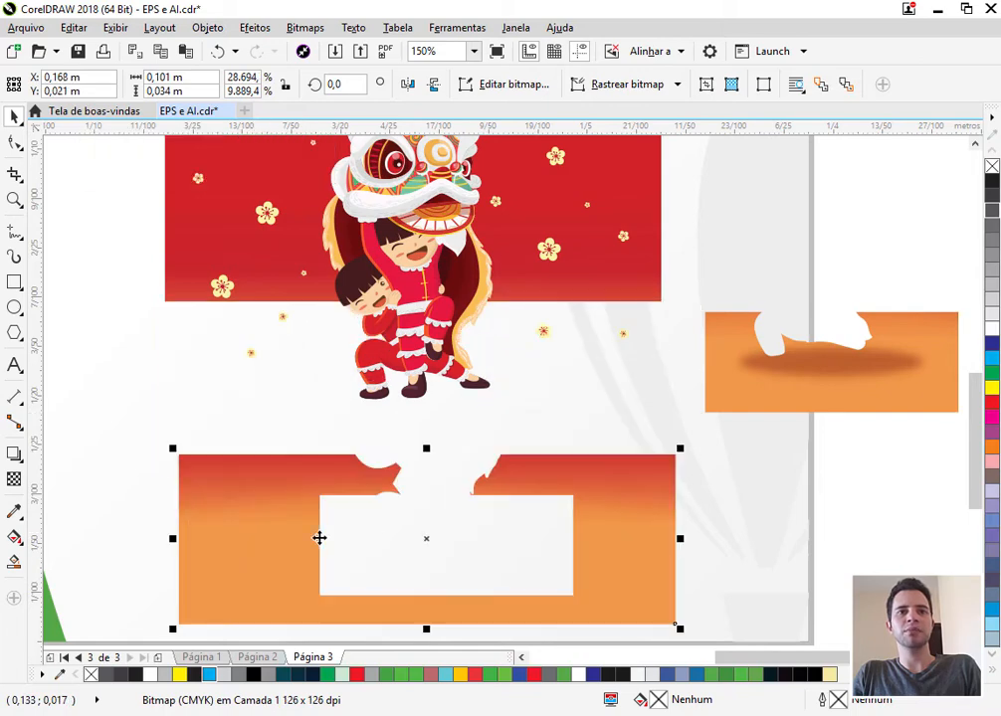
left_click(637, 286)
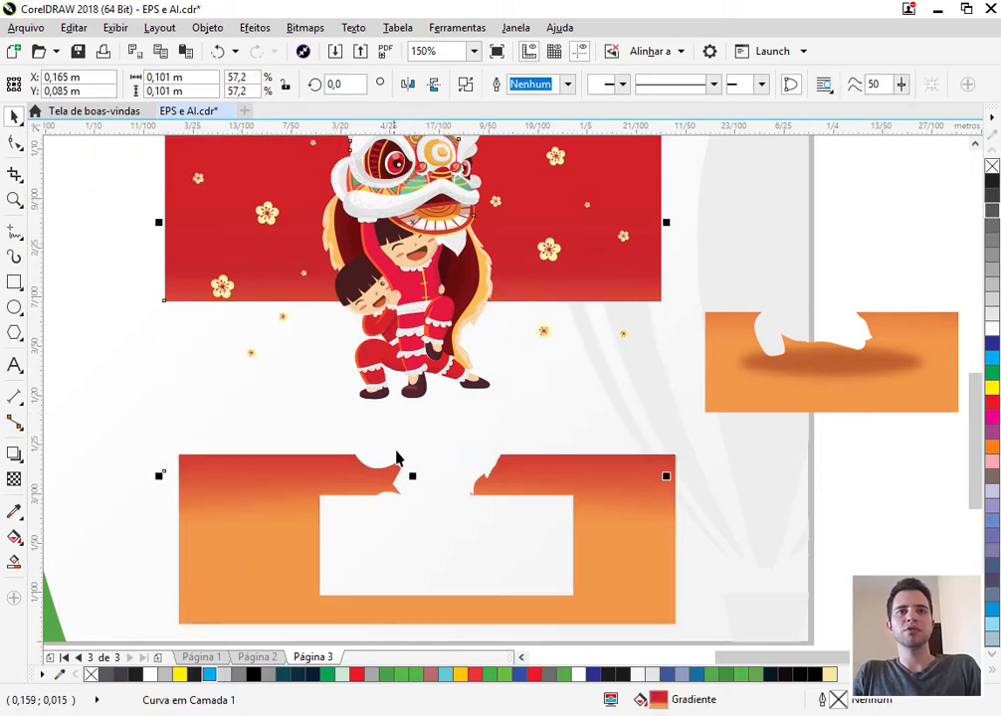
Step: Try moving the shadow bitmap again and pulling the red shirt shape and yellow trim away from the front figure
scroll(396, 457, "down", 2)
left_click_drag(608, 426, 540, 455)
scroll(401, 358, "up", 4)
left_click(428, 408)
left_click_drag(428, 408, 309, 465)
left_click(603, 387)
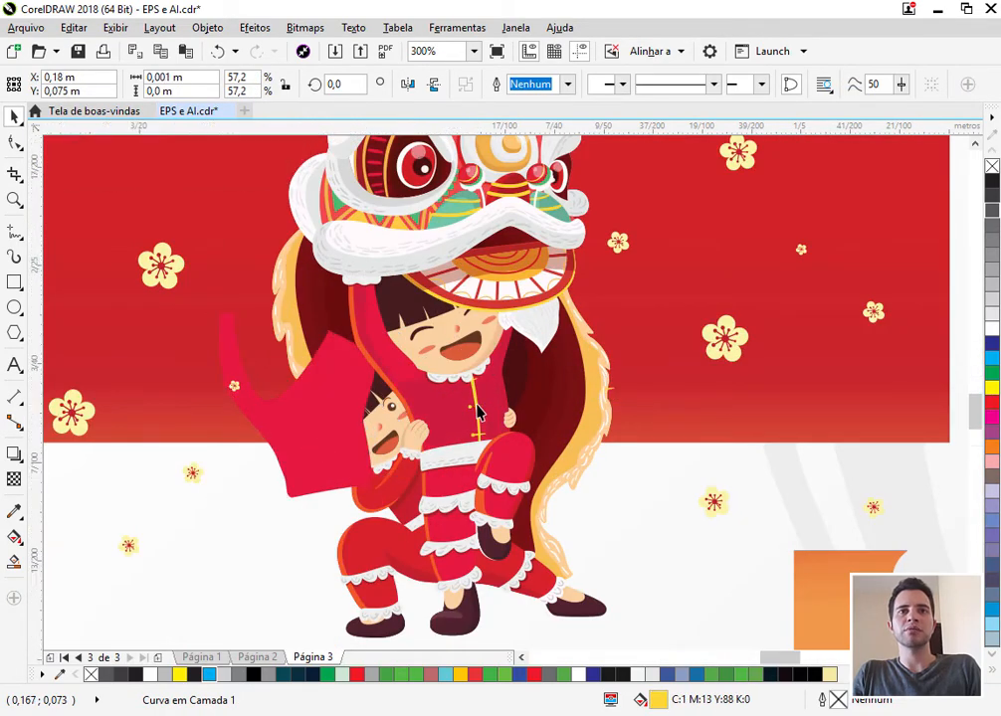
scroll(478, 413, "up", 4)
left_click_drag(475, 409, 425, 418)
scroll(420, 387, "down", 2)
scroll(424, 418, "down", 2)
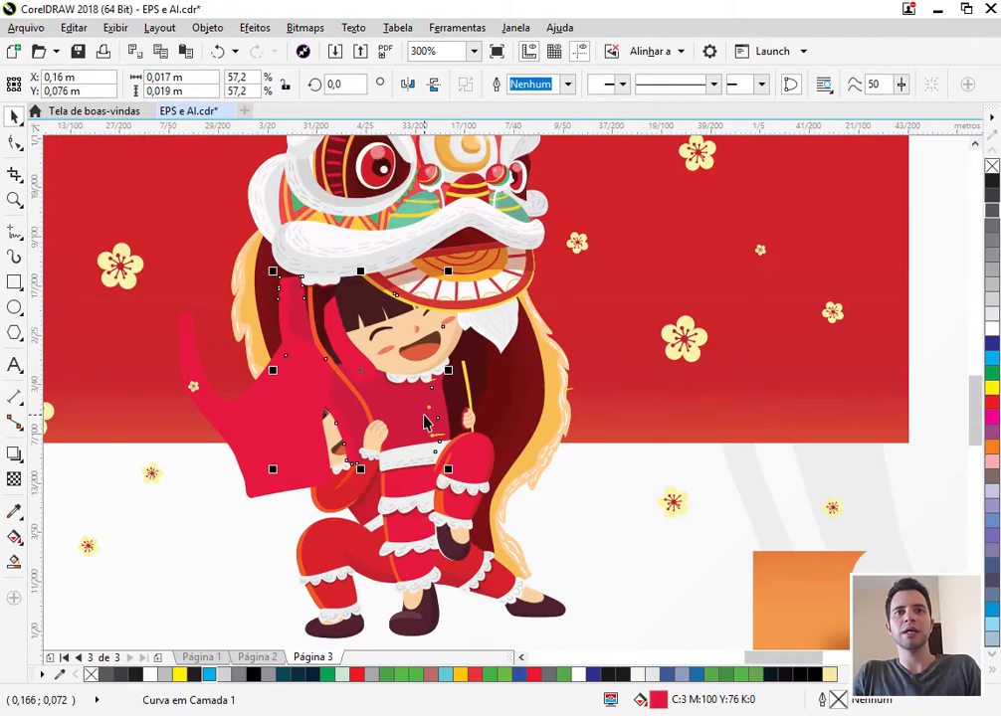
Step: Undo the moves of the costume pieces and the last move of the shadow bitmap
key("ctrl+z")
key("ctrl+z")
key("ctrl+z")
key("ctrl+z")
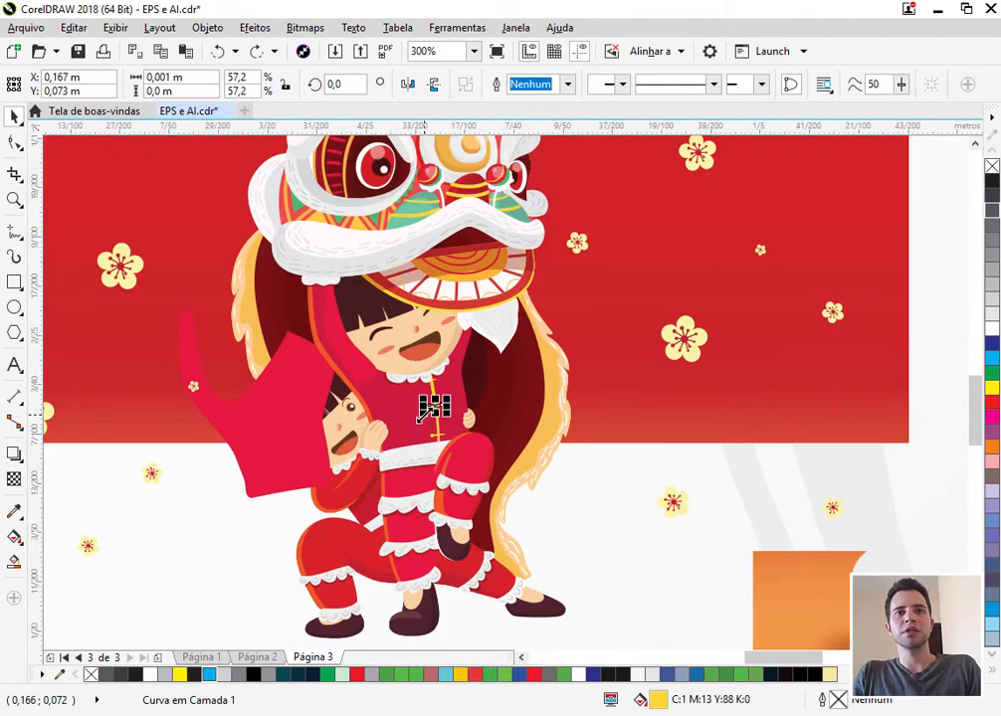
key("ctrl+z")
key("ctrl+z")
key("ctrl+z")
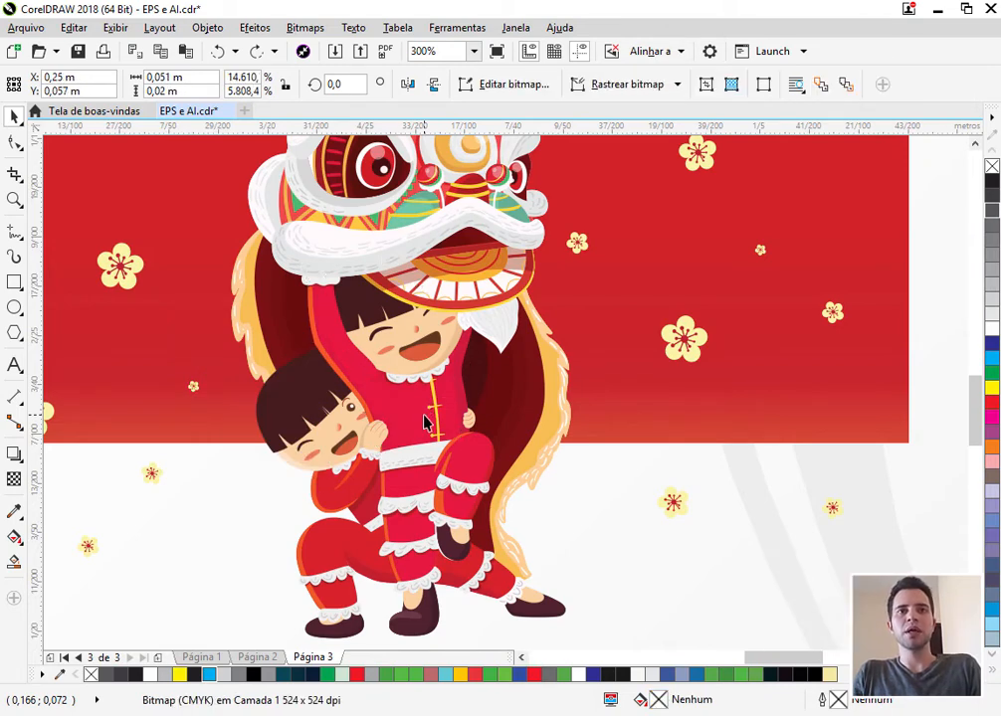
Step: Move the shadow and gradient bitmaps back under the figures, shift small curves of the lion mask, and select a flower
scroll(425, 422, "down", 1)
key("Escape")
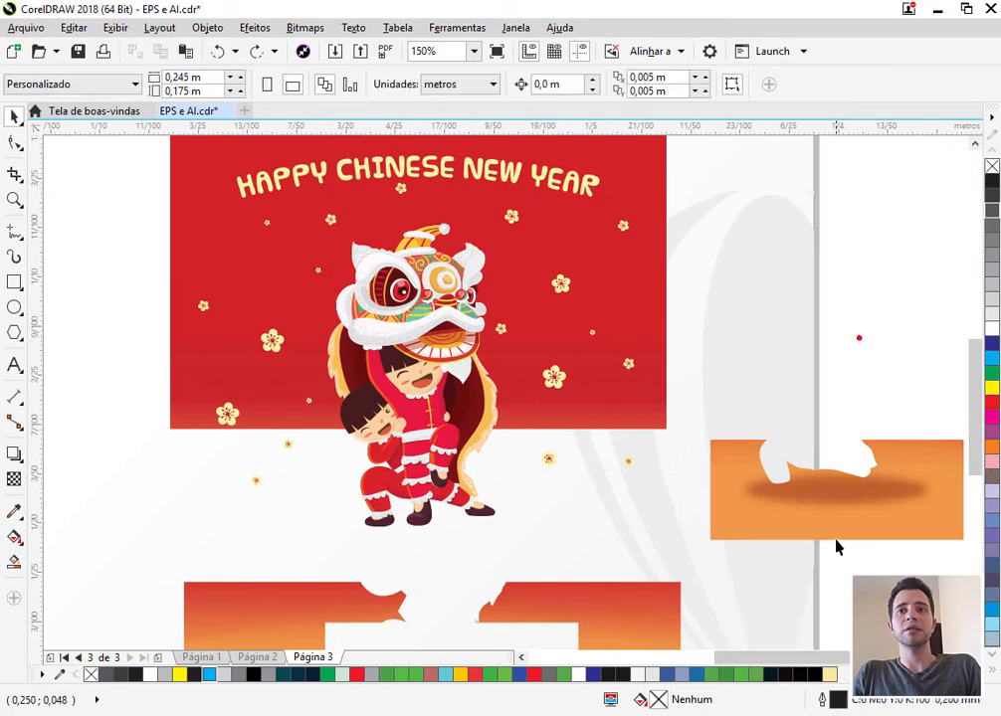
left_click_drag(836, 545, 648, 546)
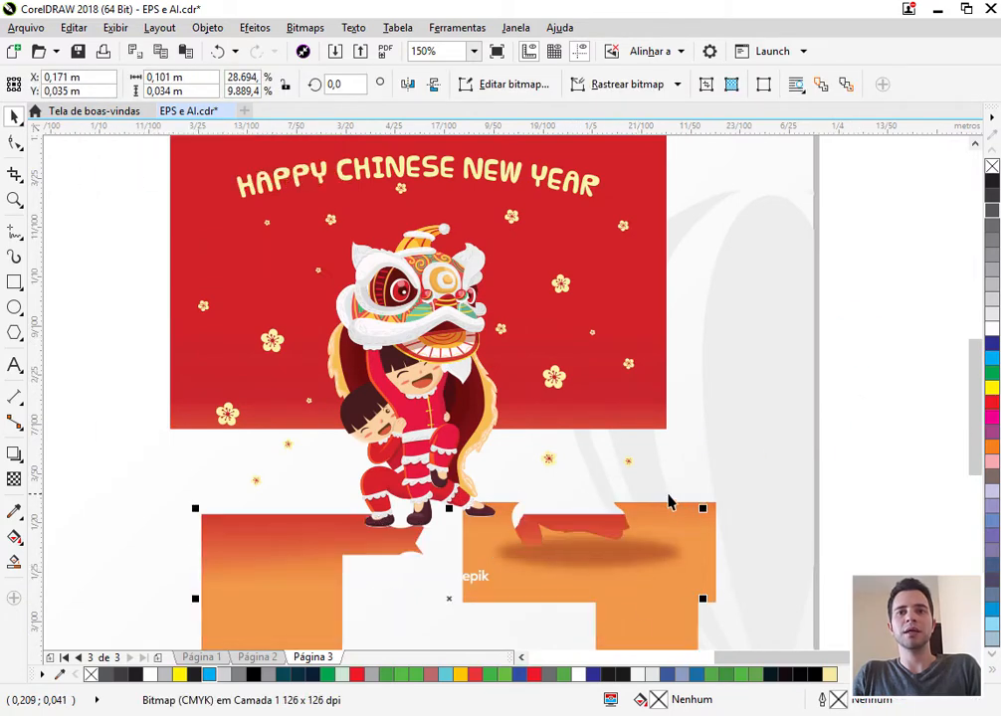
left_click(308, 231)
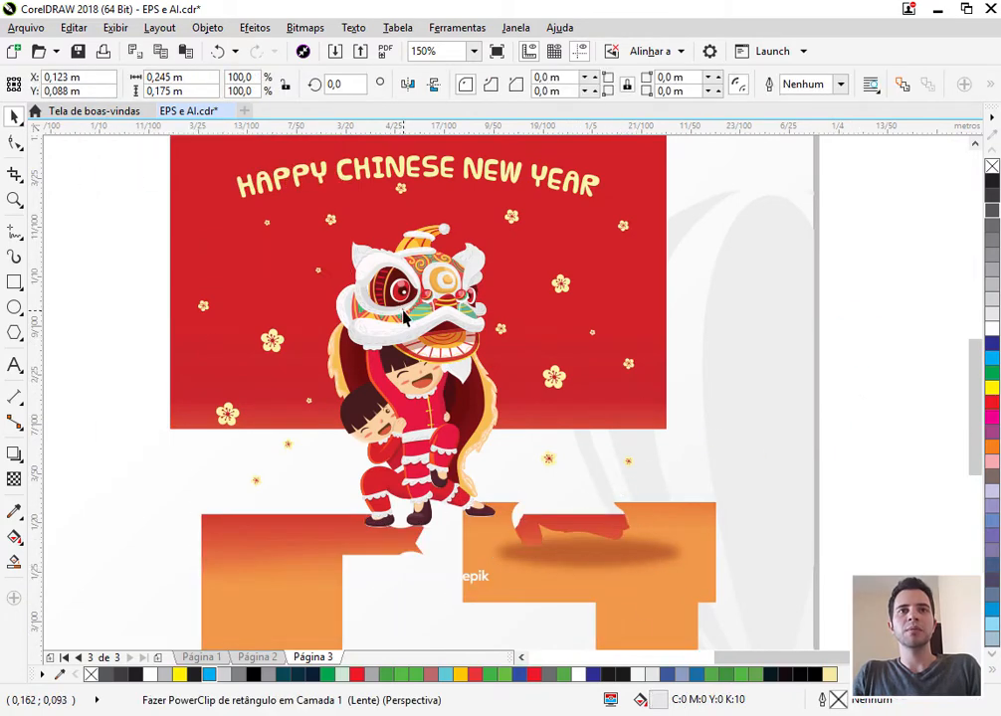
left_click(318, 248, "ctrl")
left_click_drag(411, 332, 464, 366)
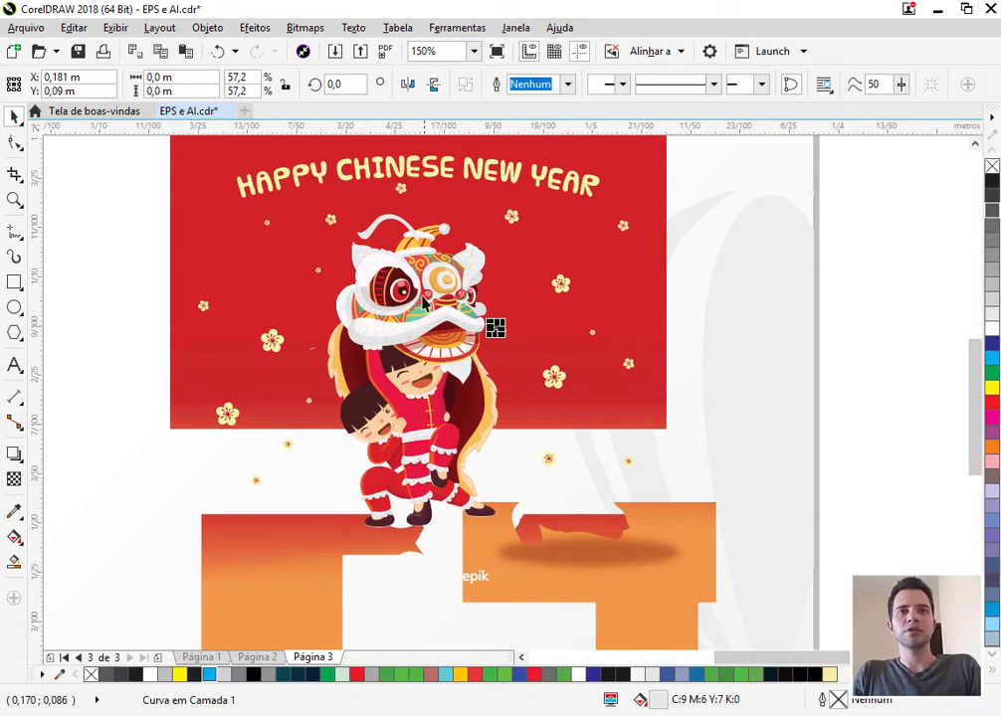
left_click(554, 376)
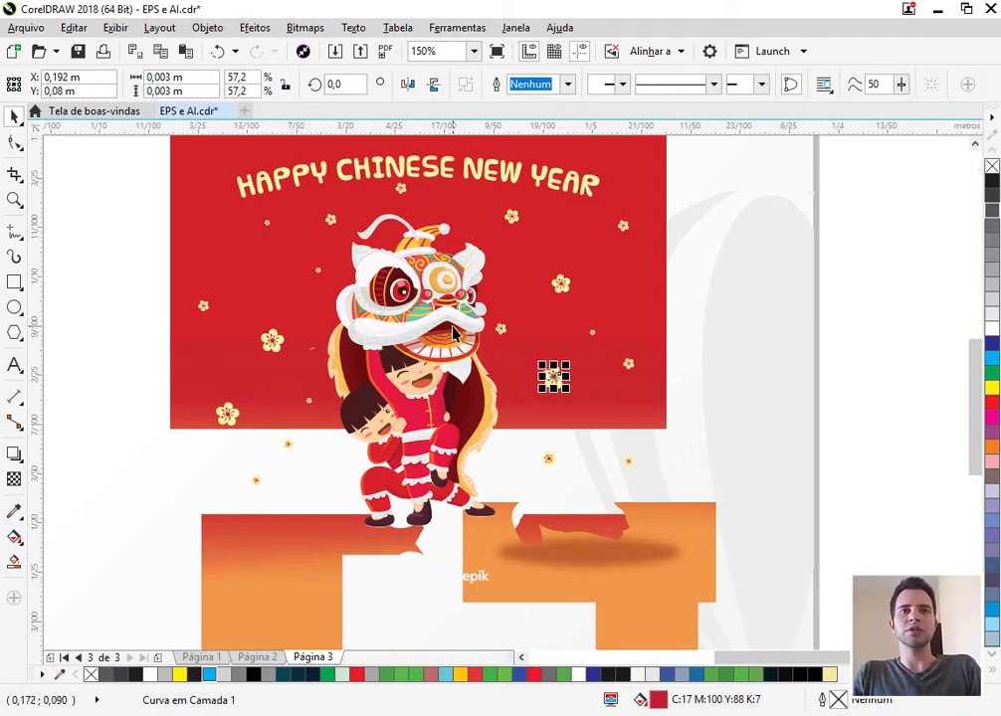
Step: Delete all the EPS artwork pieces from page 3 and select the lion-dance group on page 2
scroll(453, 334, "down", 2)
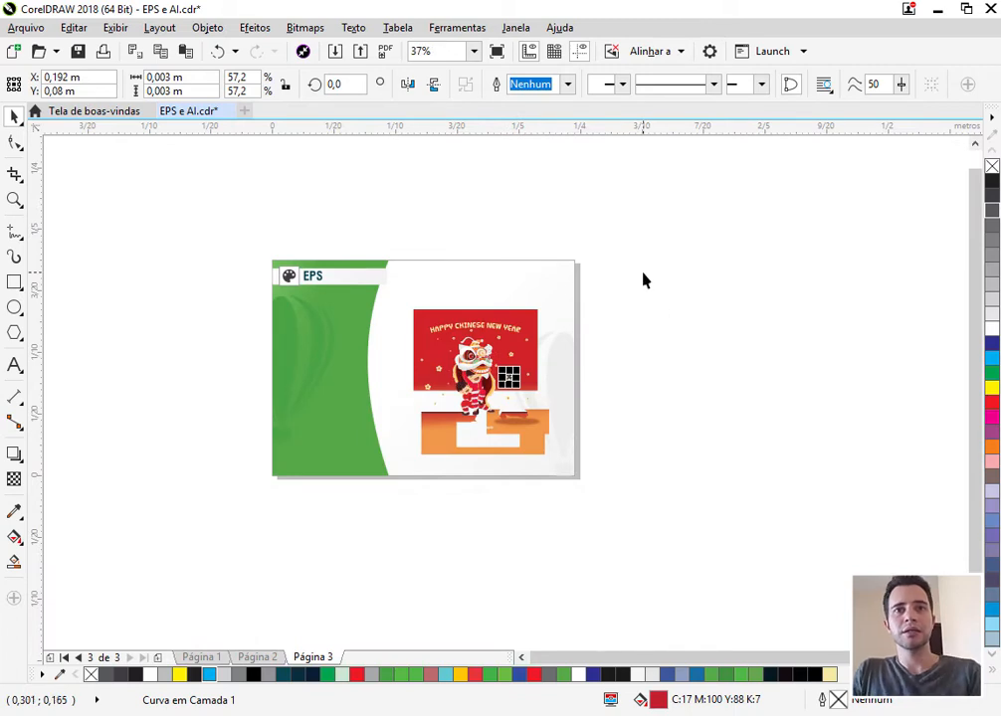
left_click_drag(643, 280, 400, 511)
key("Delete")
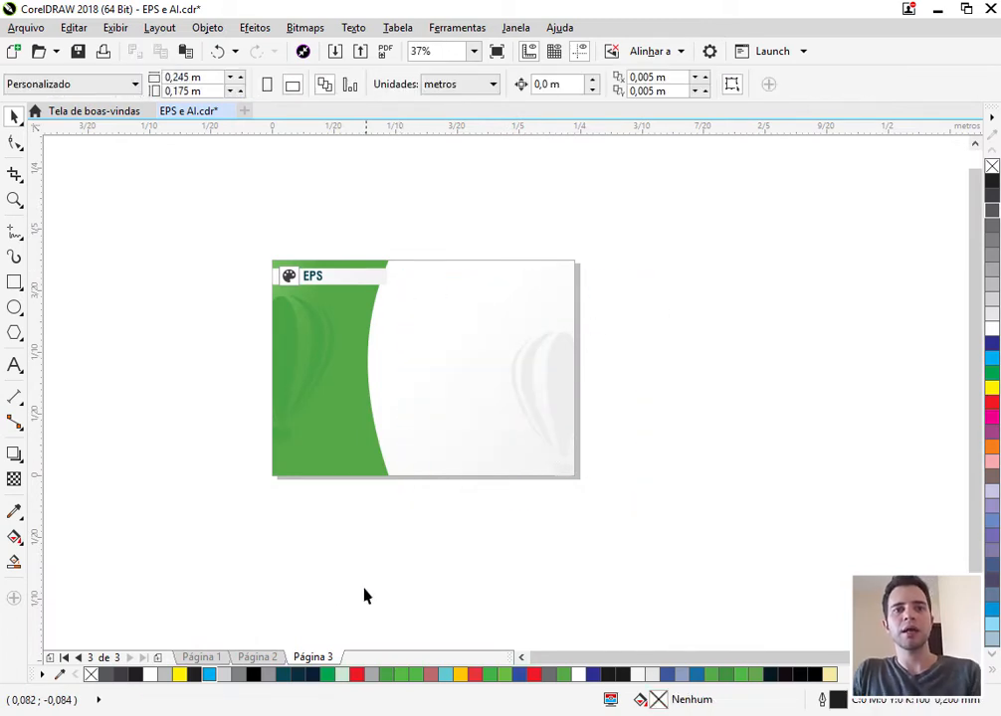
key("shift+F4")
left_click(259, 658)
left_click(580, 343)
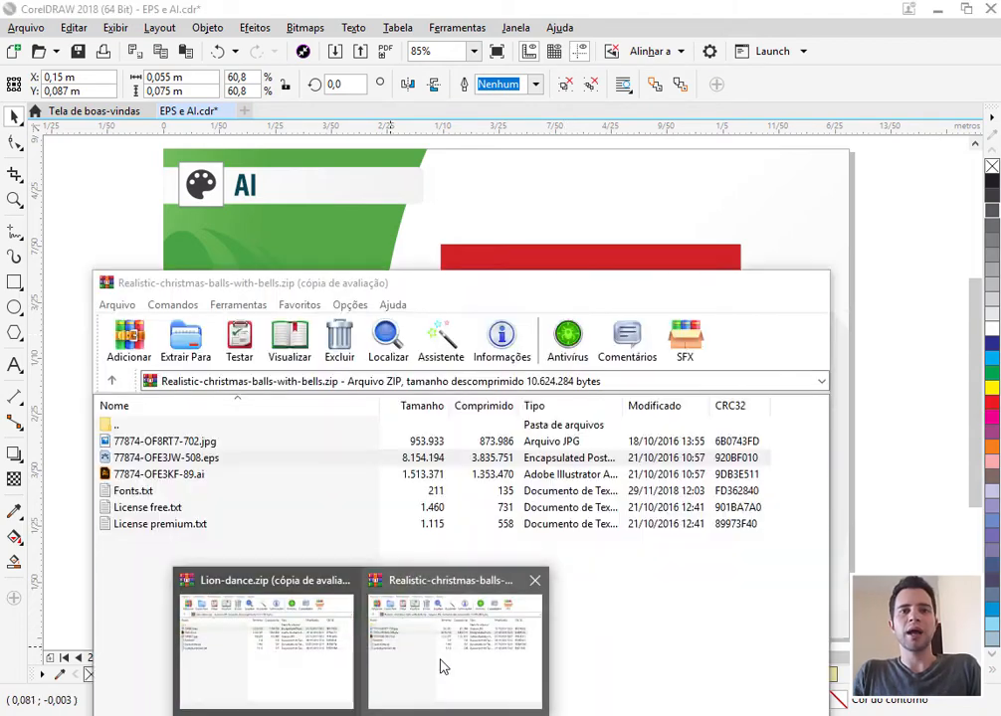
Step: Open 1945834.eps from Lion-dance.zip in Illustrator, leaving colors unmanaged and the missing font unresolved, and close the floating gradient settings
left_click(268, 646)
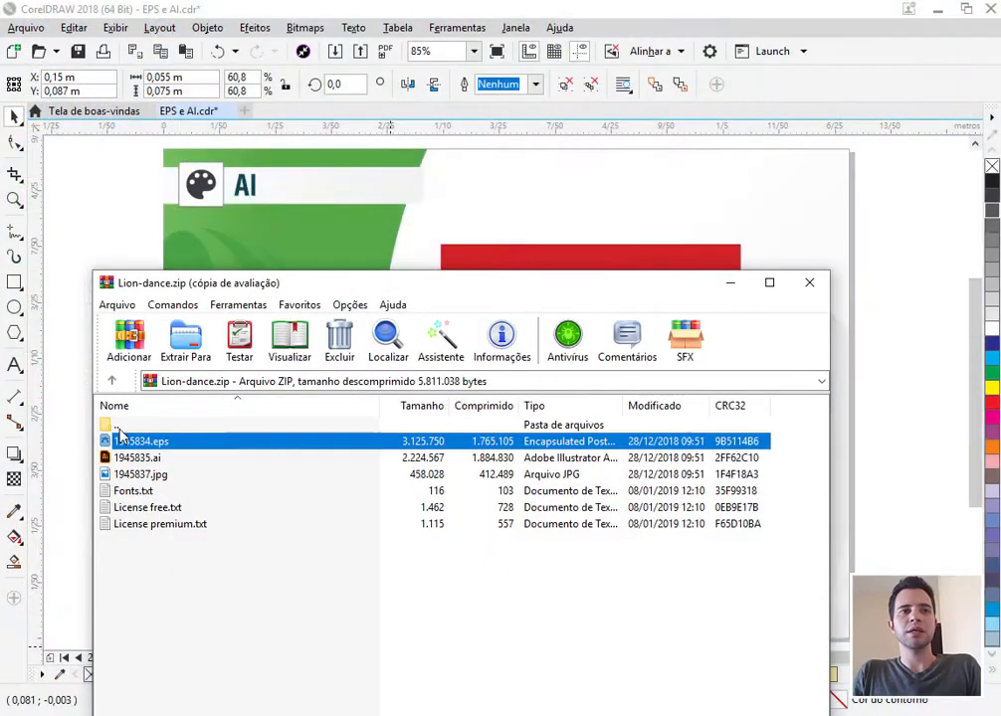
double_click(144, 443)
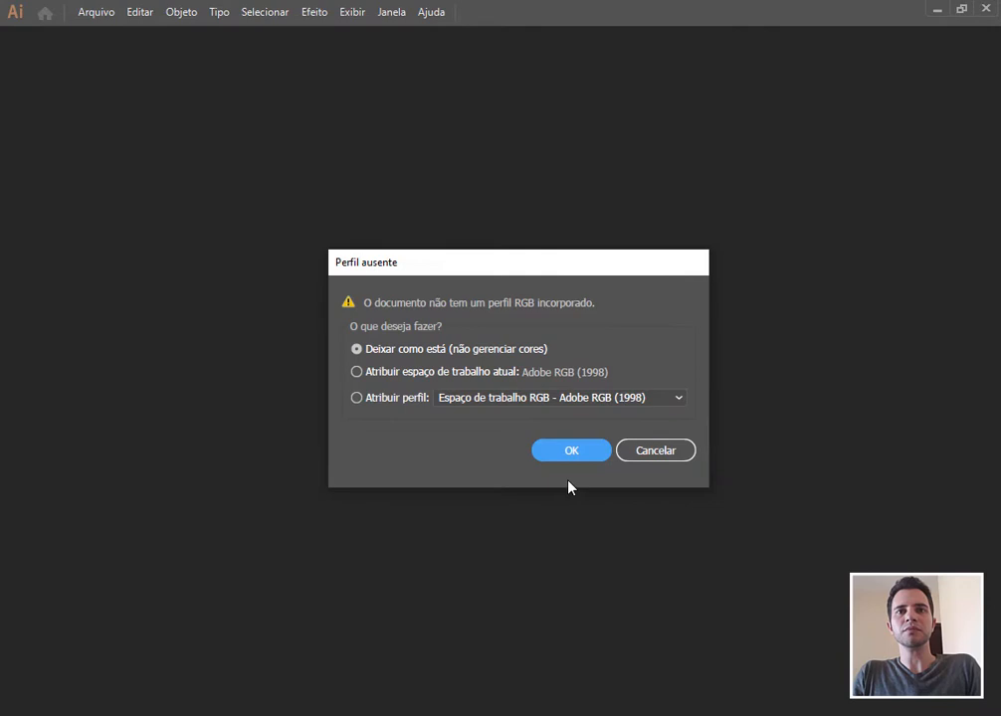
left_click(595, 456)
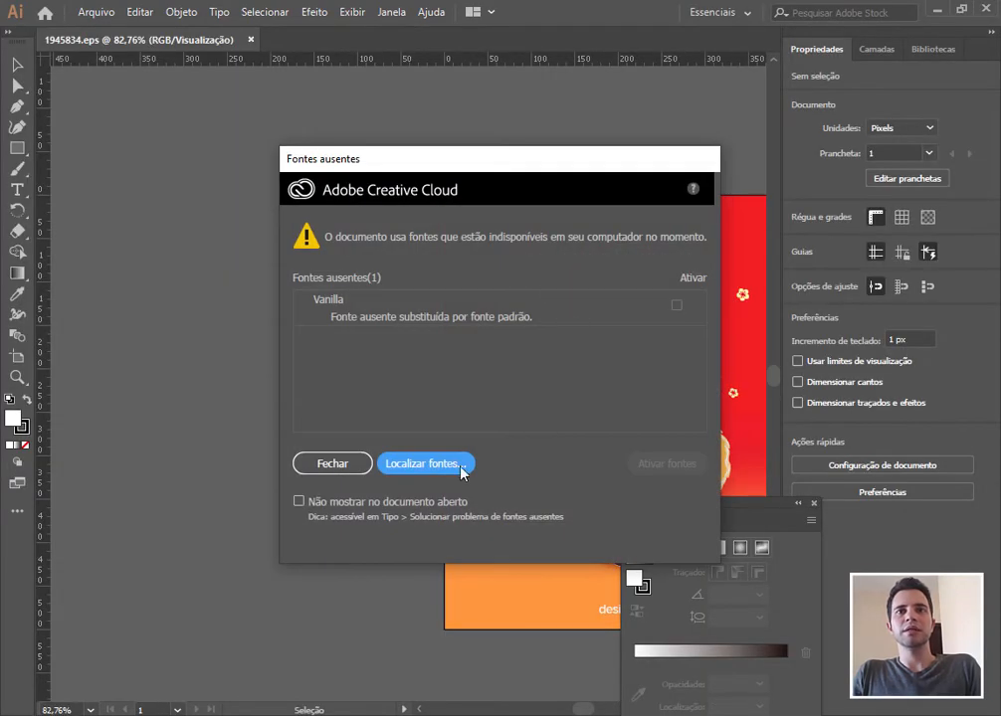
left_click(338, 464)
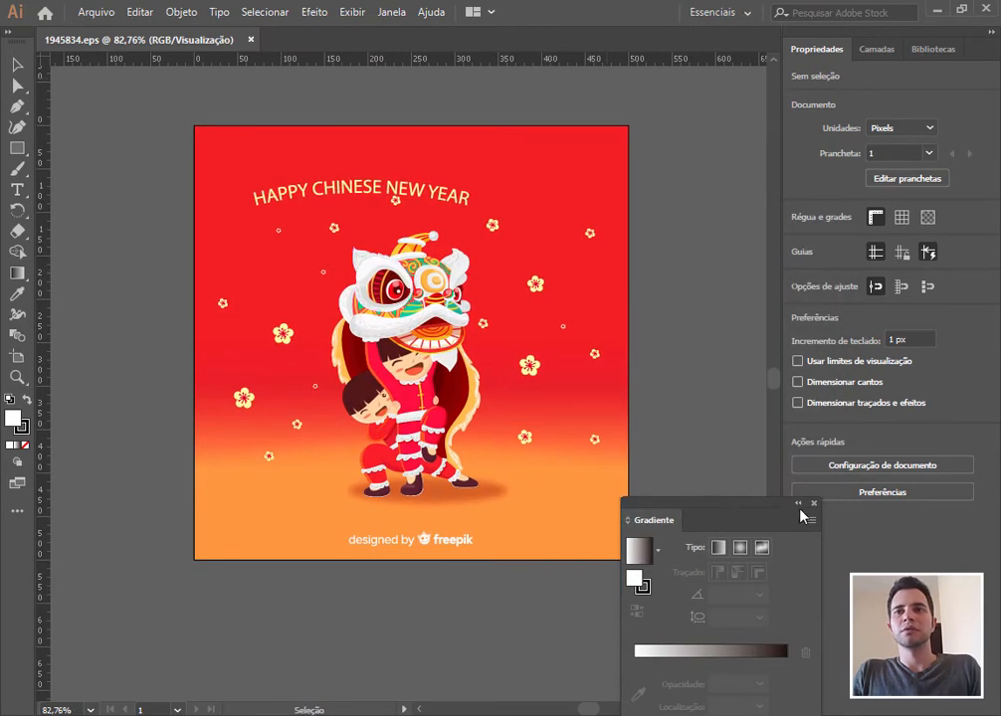
left_click(799, 504)
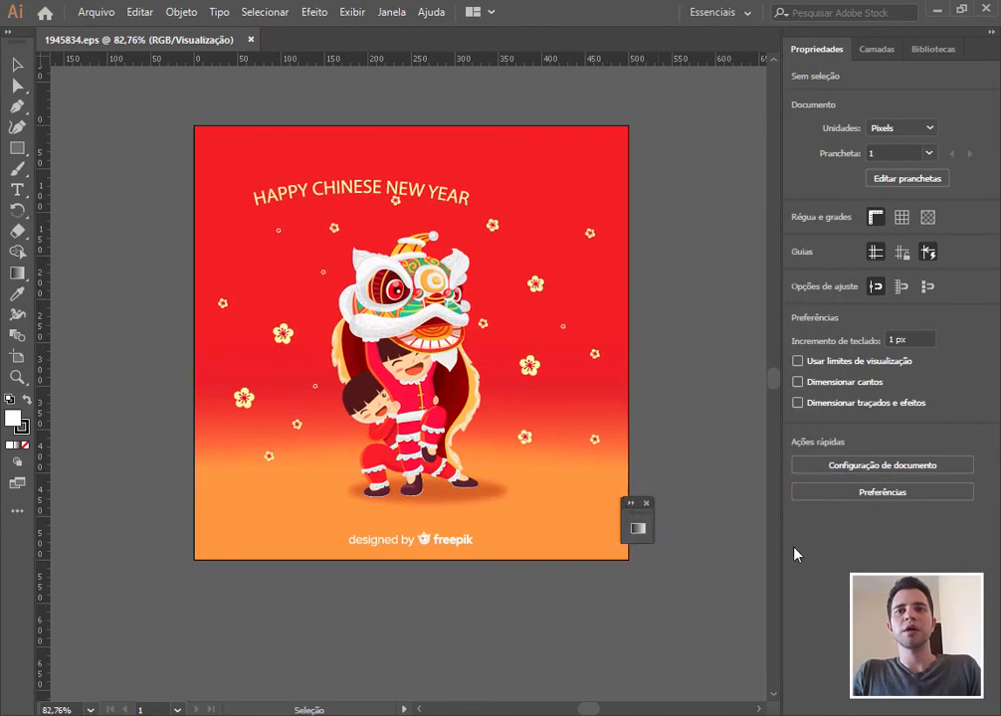
left_click(648, 505)
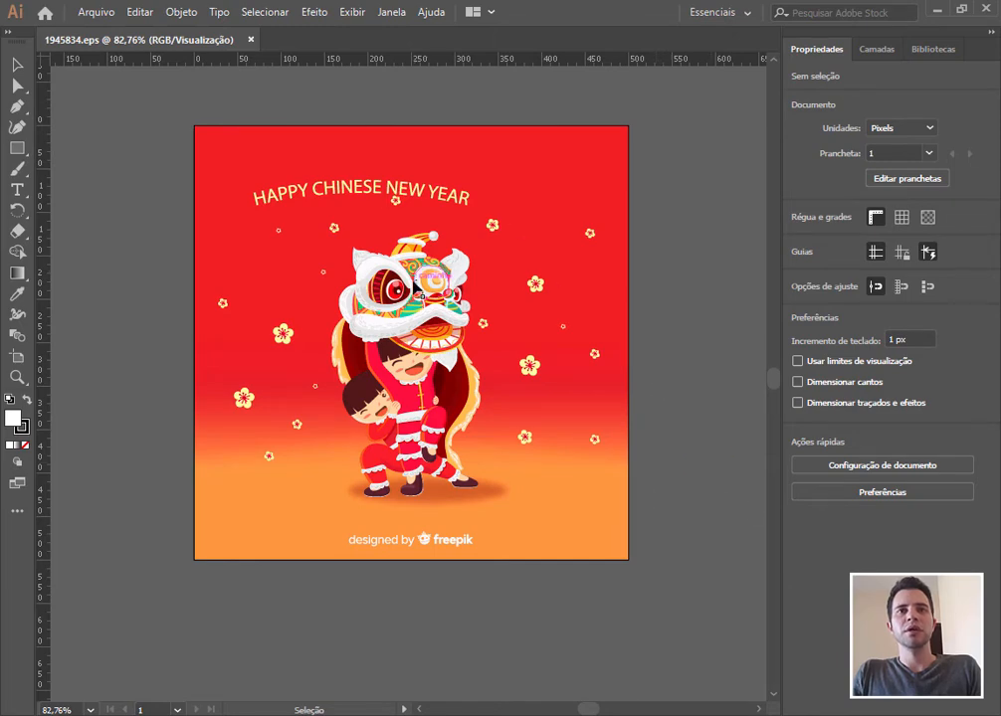
Step: Save the lion-dance artwork to the desktop as an Adobe Illustrator (*.AI) file named nome
left_click_drag(328, 221, 354, 261)
left_click(96, 12)
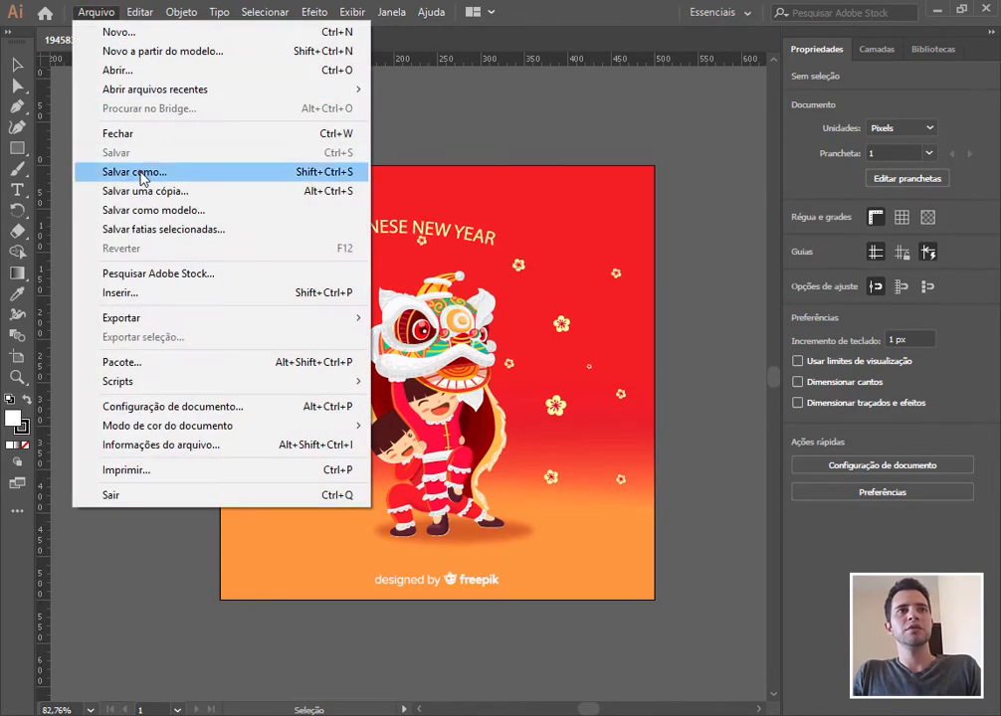
left_click(139, 172)
left_click(204, 350)
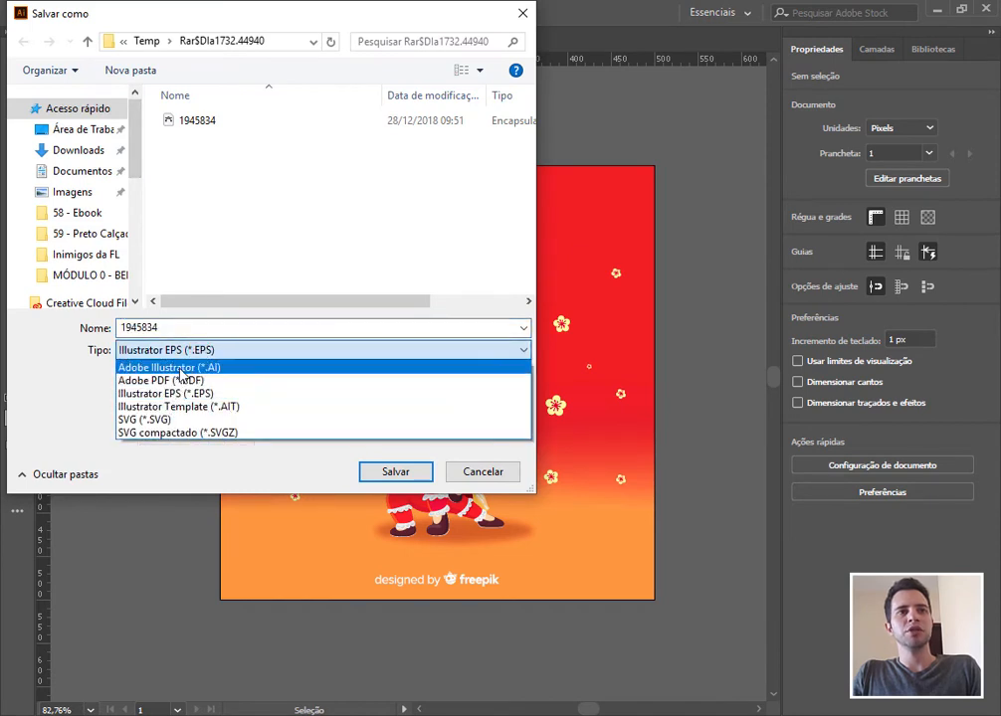
left_click(199, 370)
double_click(170, 328)
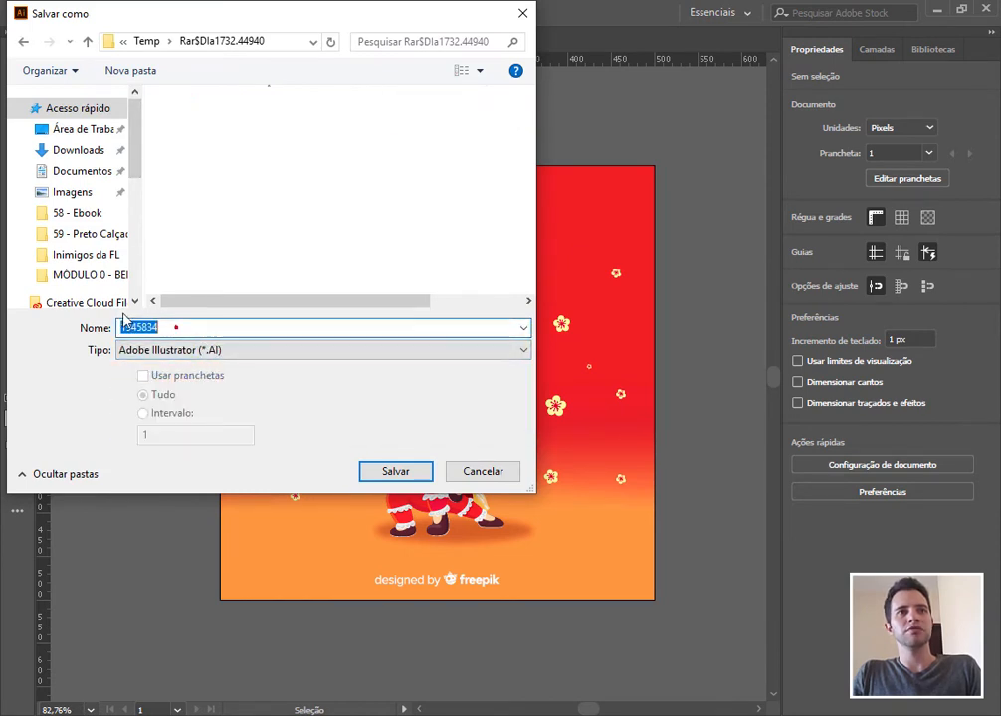
type("nome")
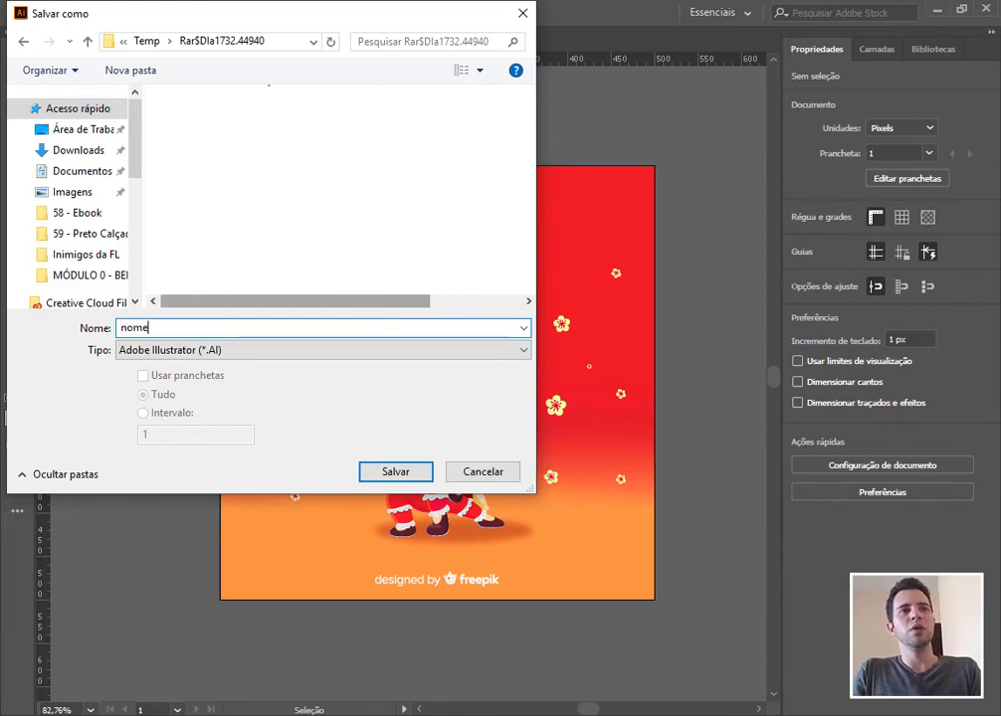
left_click(70, 128)
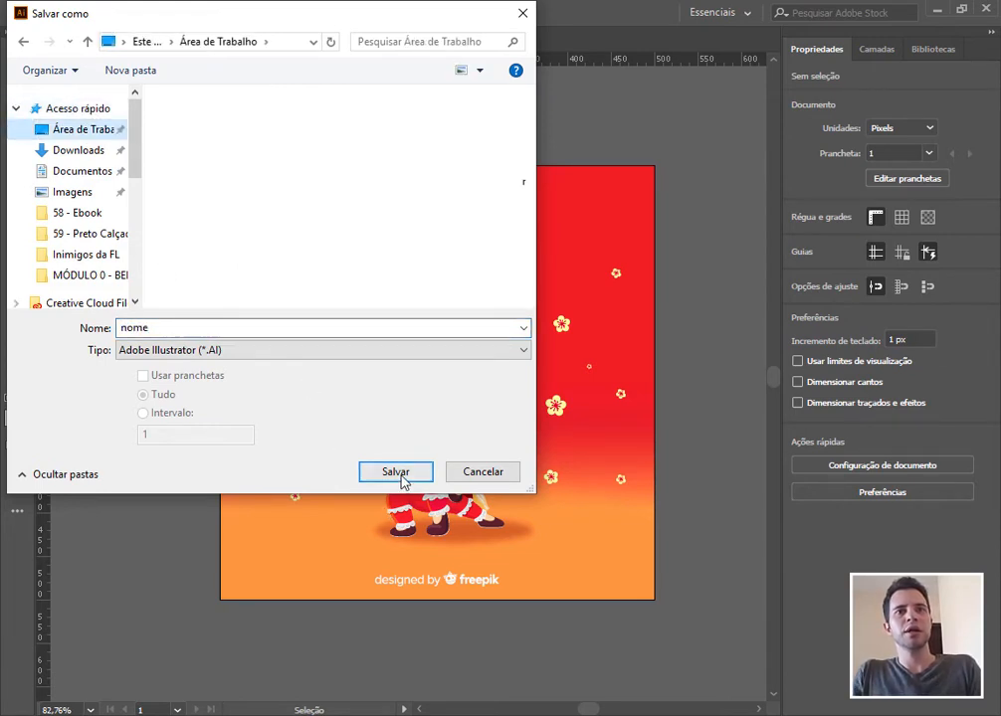
left_click(401, 475)
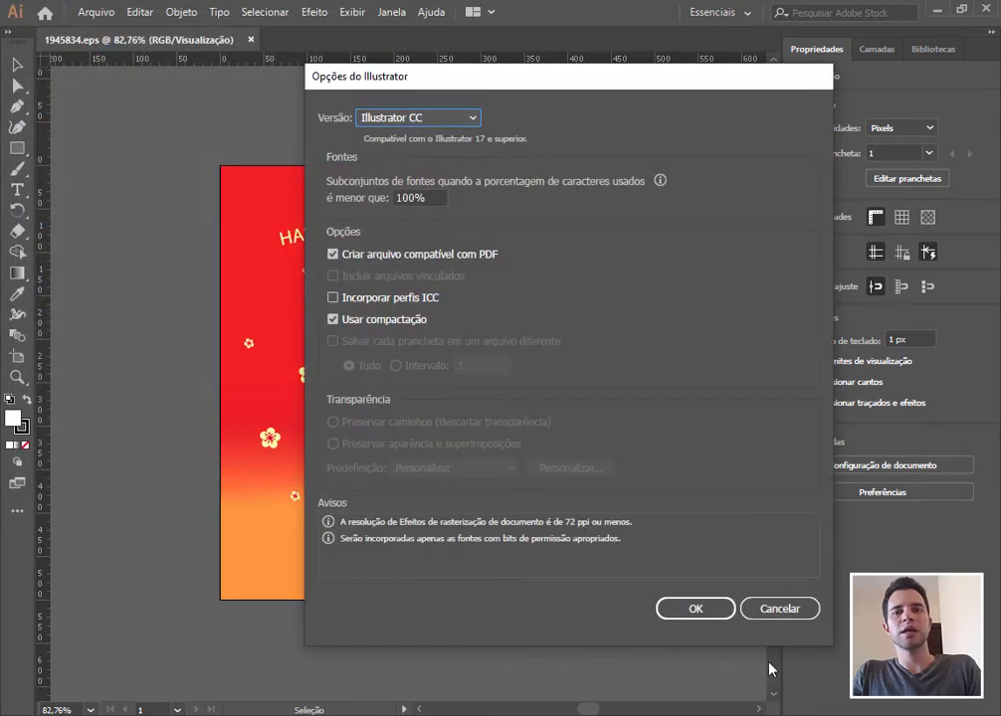
Step: Keep the Illustrator CC version, turn off compression, and confirm the AI save options
left_click(407, 121)
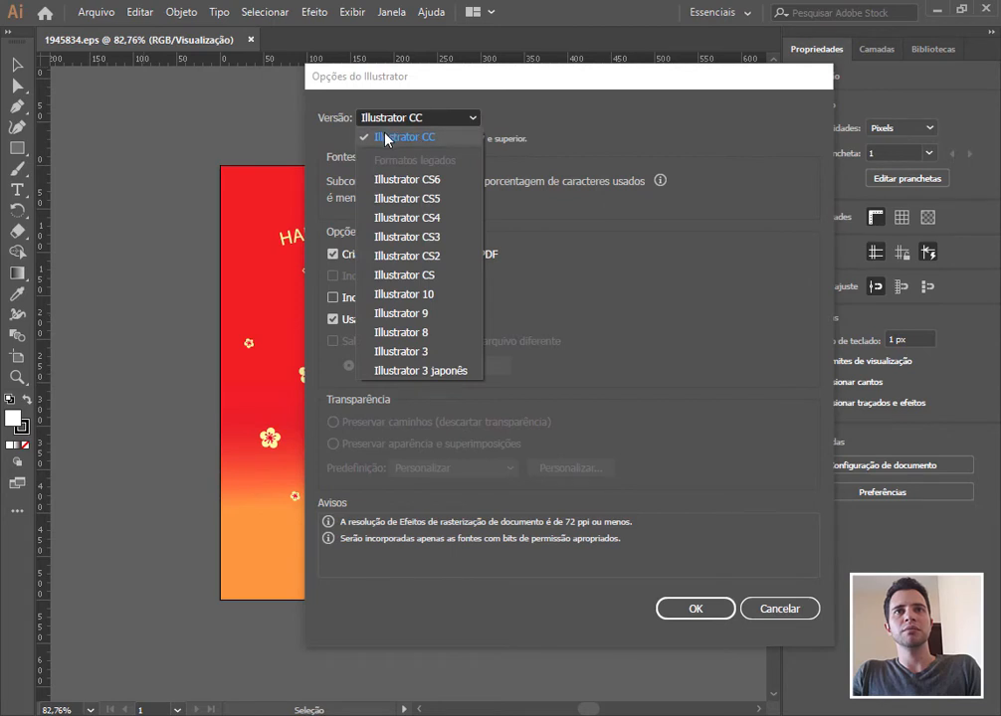
left_click(423, 119)
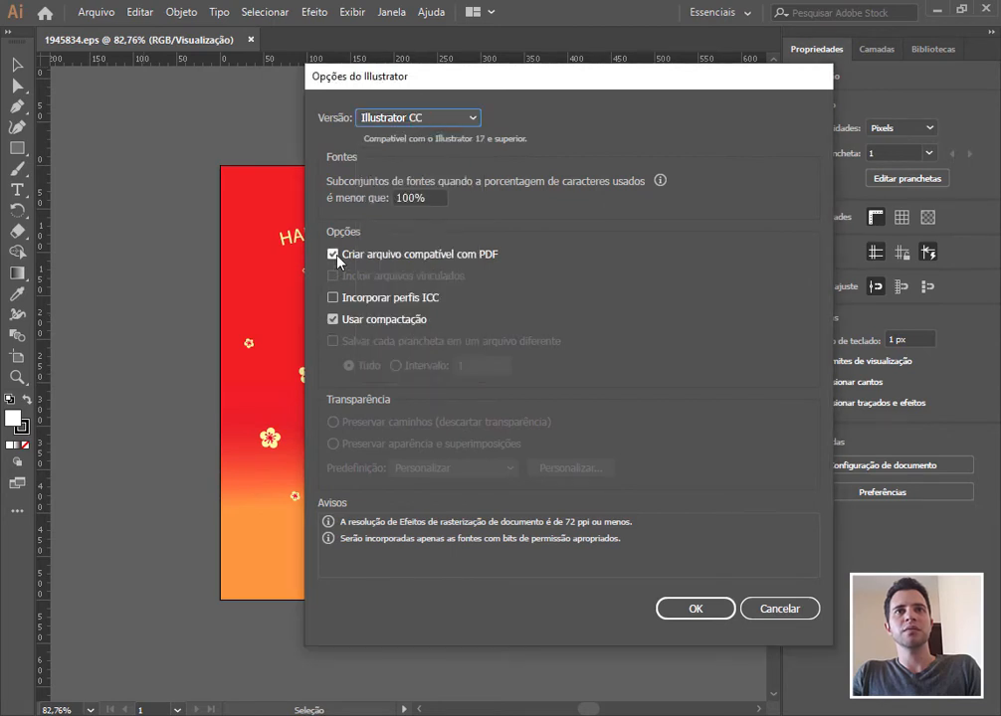
left_click(334, 320)
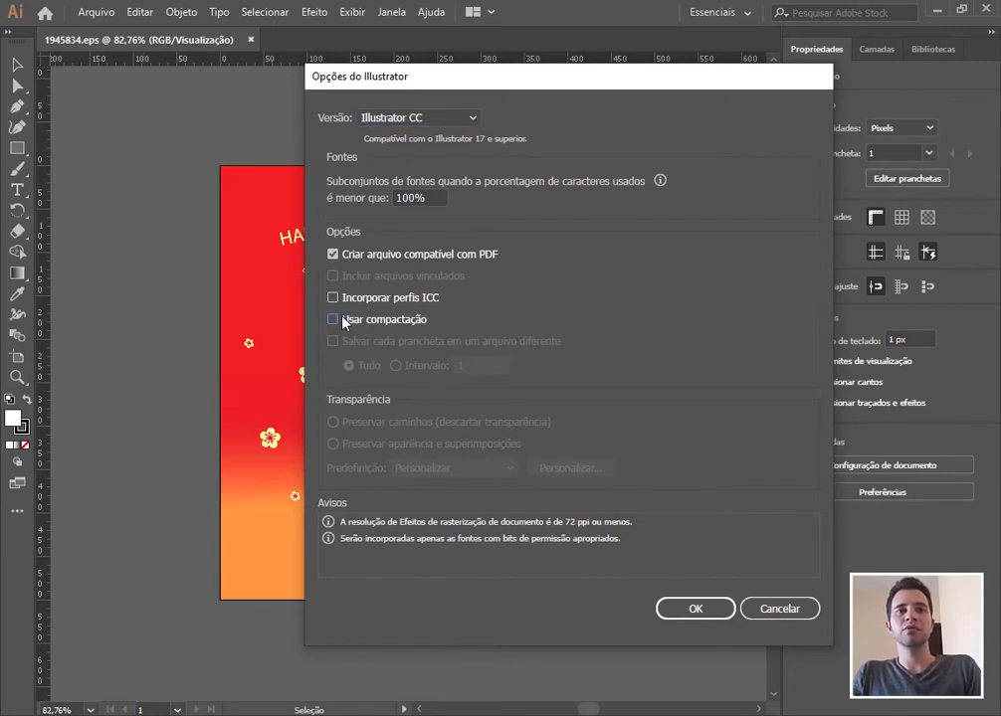
left_click(697, 609)
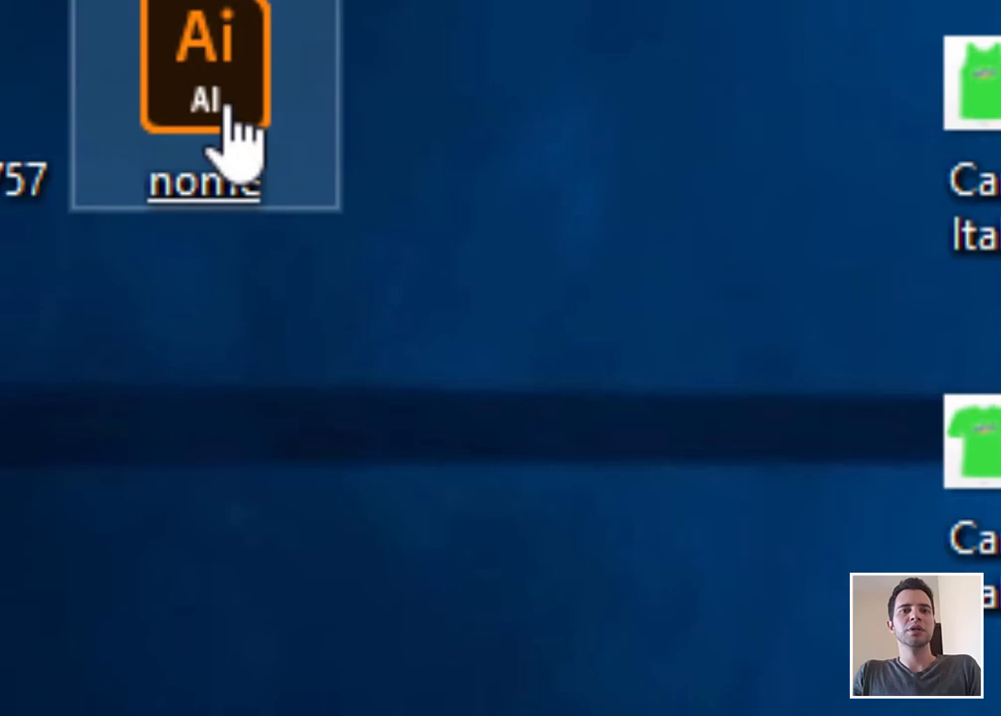
Step: Bring nome.ai from the desktop into page 2 of EPS e AI.cdr in CorelDRAW, accepting the permanent Arial substitution for Vanilla-Normal
left_click(224, 98)
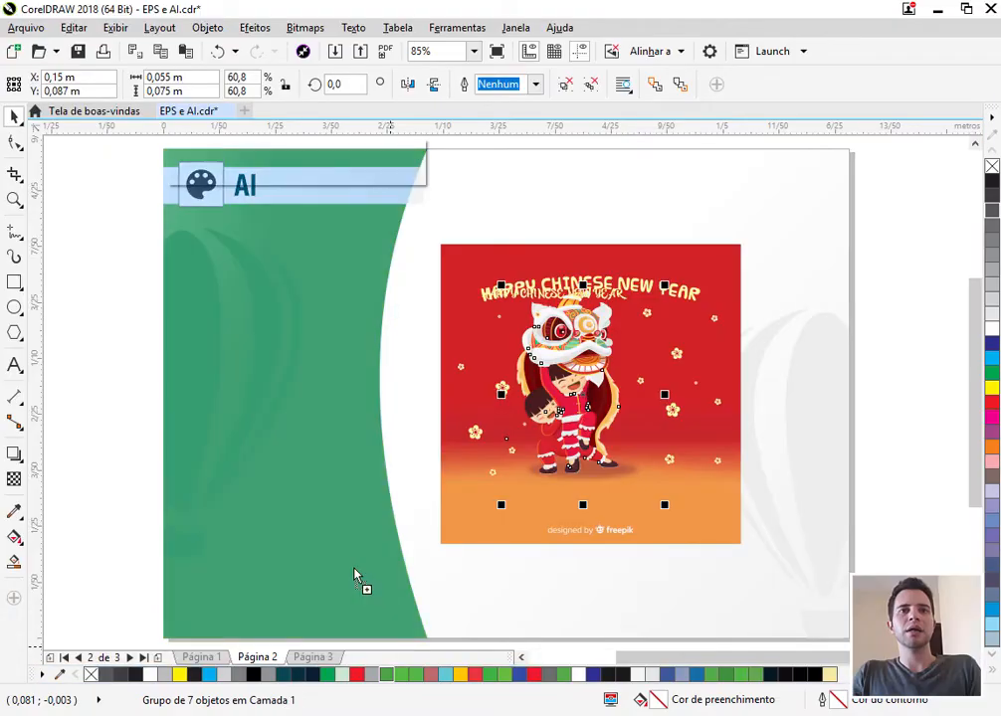
left_click_drag(357, 585, 116, 337)
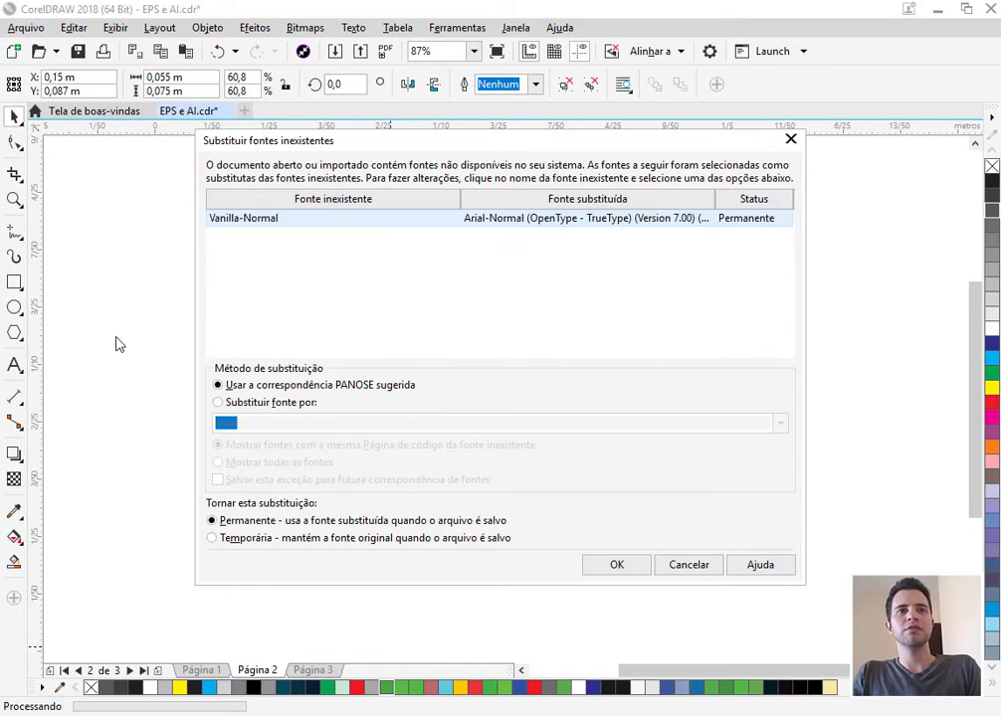
left_click(618, 565)
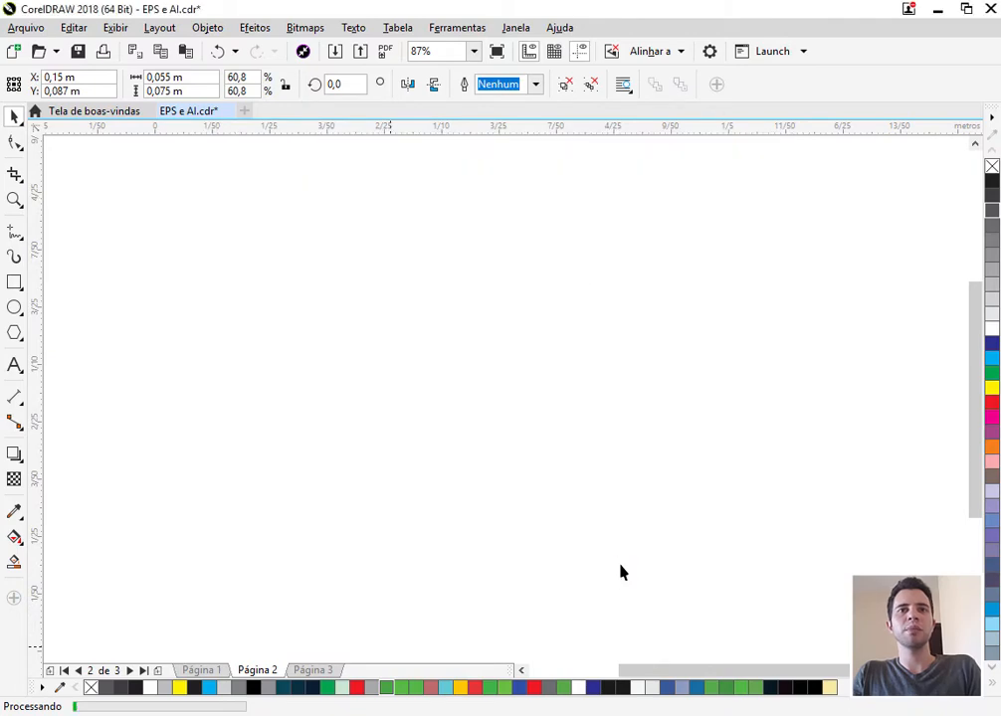
Step: Scale the imported artwork proportionally down to about 45.7% beside the page and deselect it
scroll(401, 458, "down", 2)
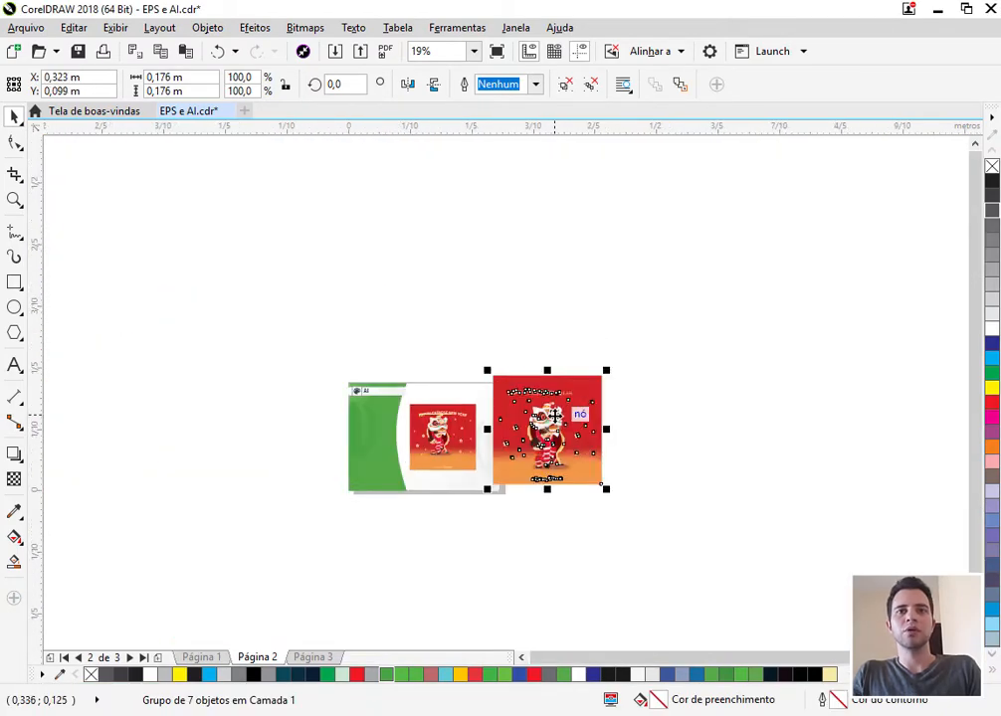
scroll(561, 426, "up", 4)
left_click_drag(746, 249, 588, 330)
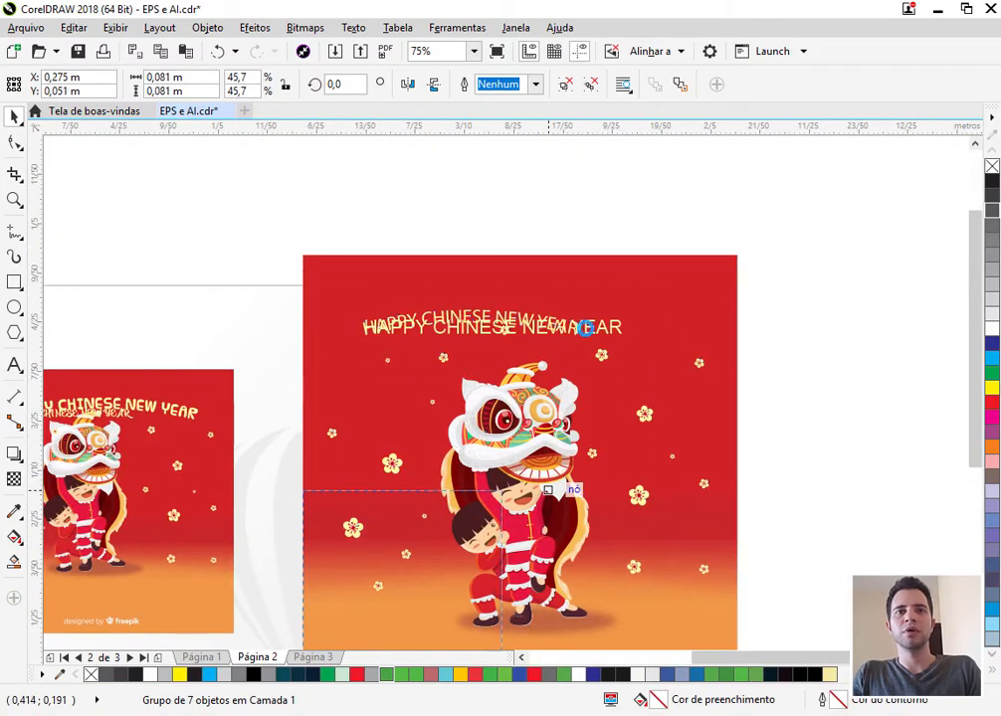
scroll(573, 318, "down", 2)
scroll(531, 363, "up", 2)
left_click(655, 377)
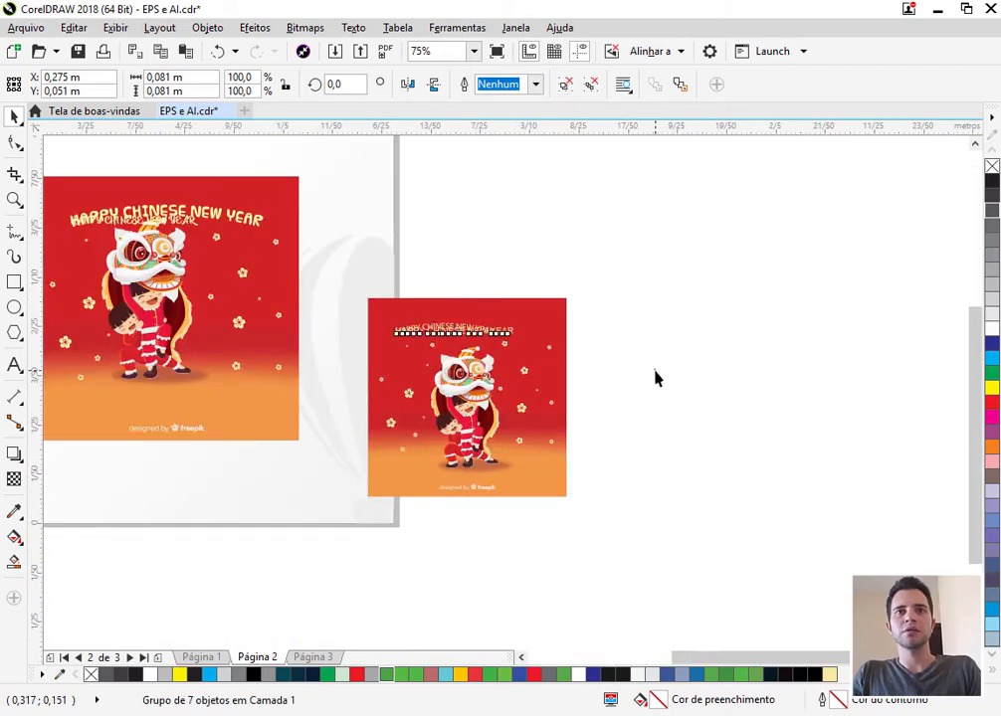
Step: Move the lion-dance group out of the imported red background, and delete all the imported pieces
left_click_drag(475, 416, 628, 392)
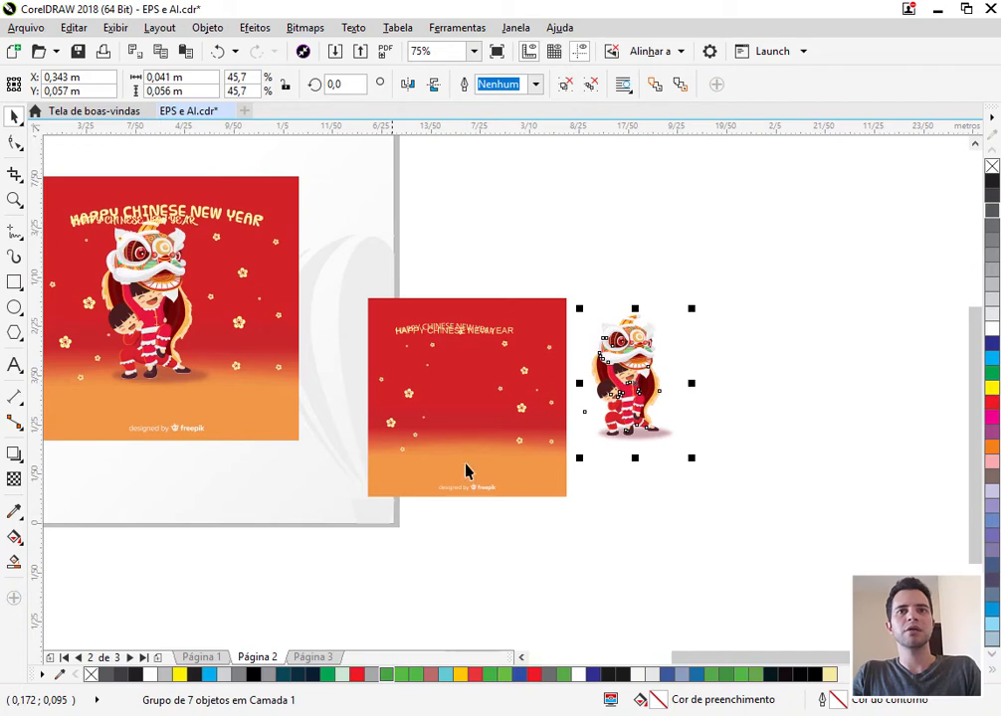
left_click_drag(754, 214, 348, 538)
key("Delete")
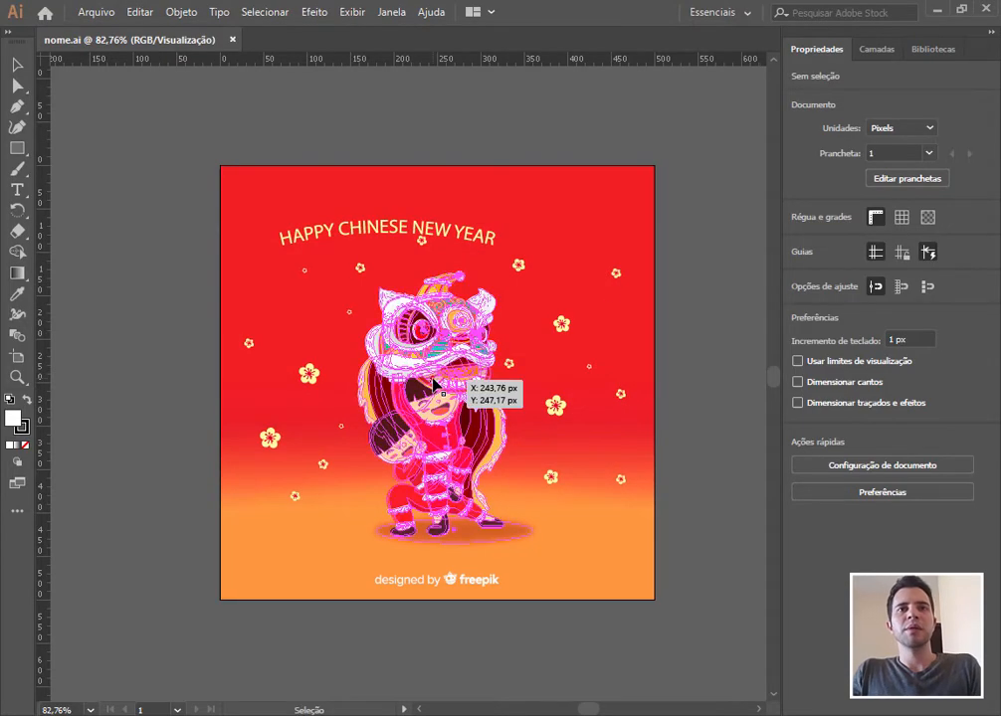
Step: Switch to Illustrator, select the lion-dance group in nome.ai, and copy it
left_click(434, 384)
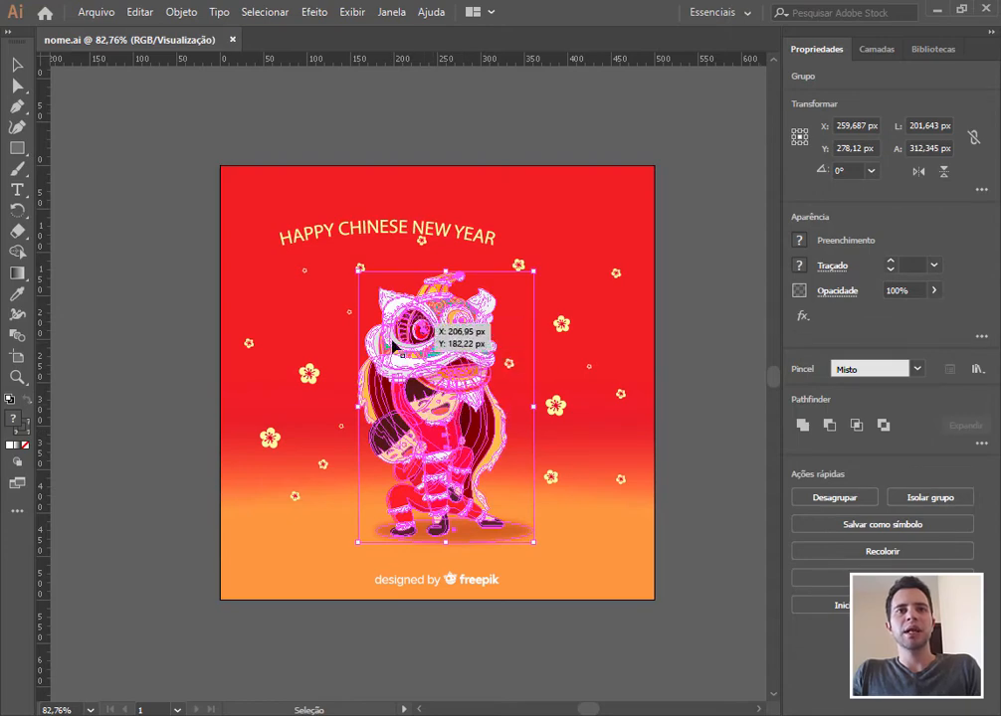
right_click(435, 336)
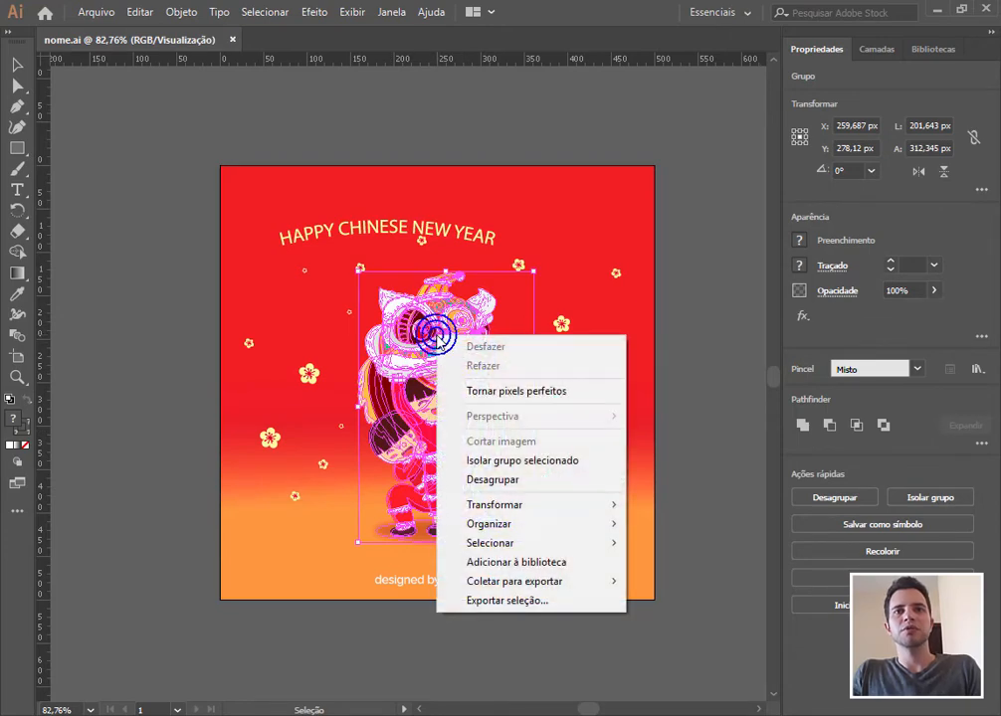
left_click(394, 10)
left_click(136, 10)
left_click(138, 11)
left_click(139, 11)
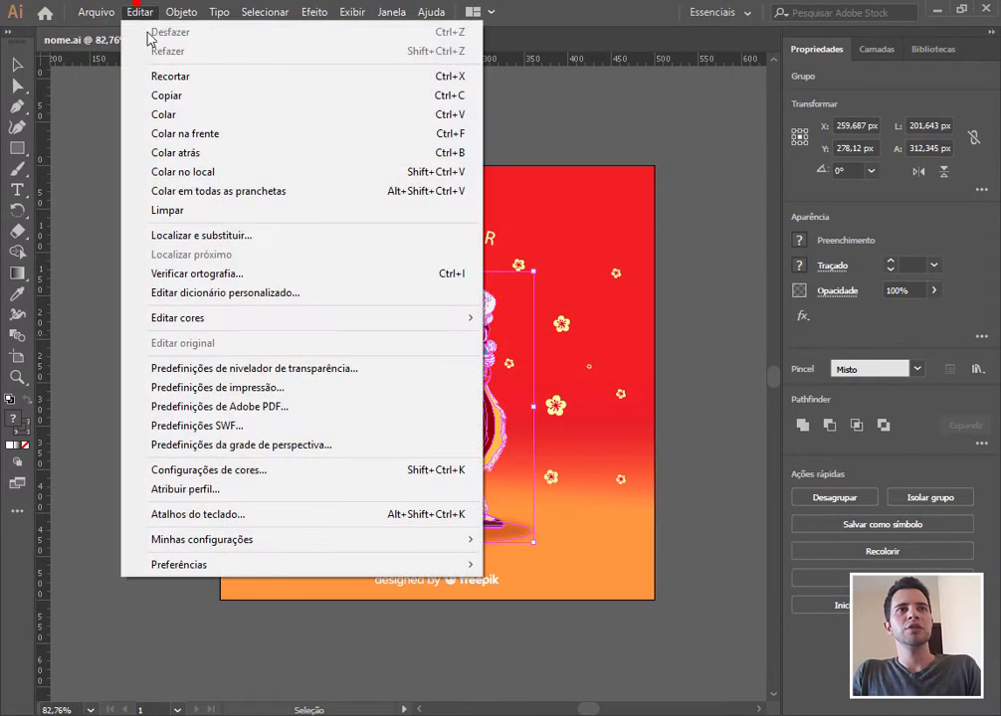
left_click(159, 96)
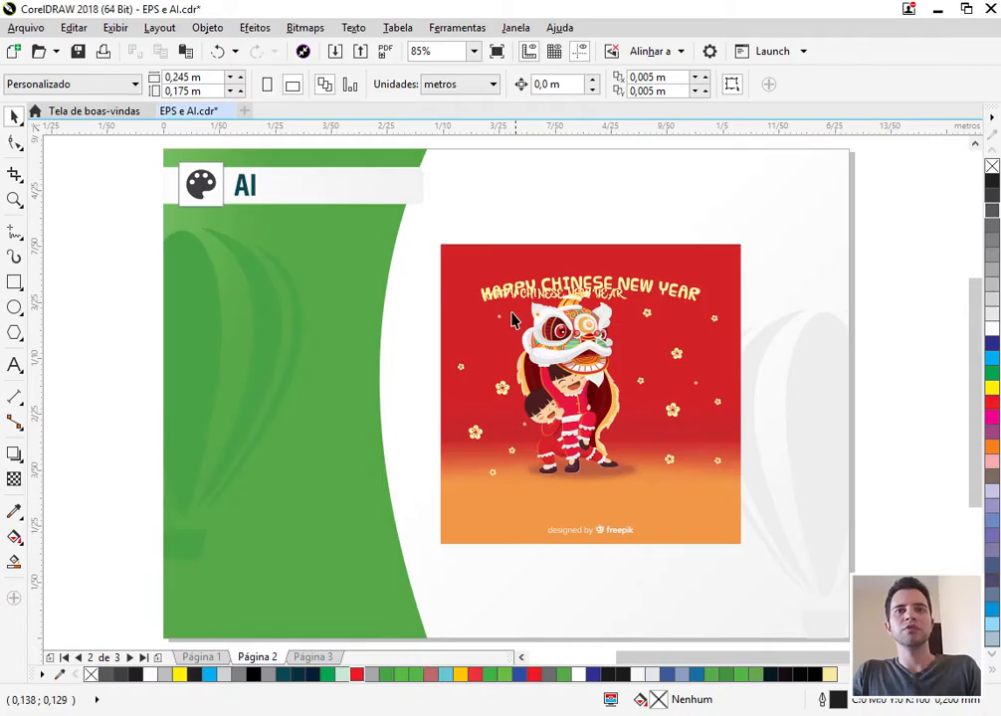
Step: Try to paste the copied group directly onto page 2 of EPS e AI.cdr in CorelDRAW
scroll(536, 388, "down", 2)
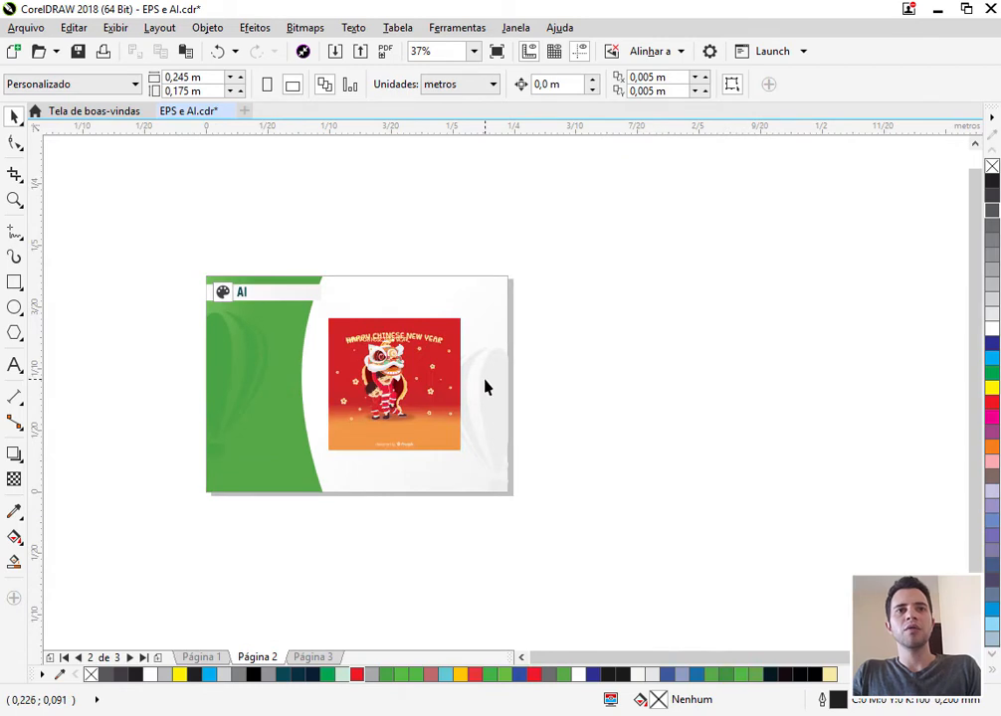
scroll(381, 383, "up", 2)
key("ctrl+v")
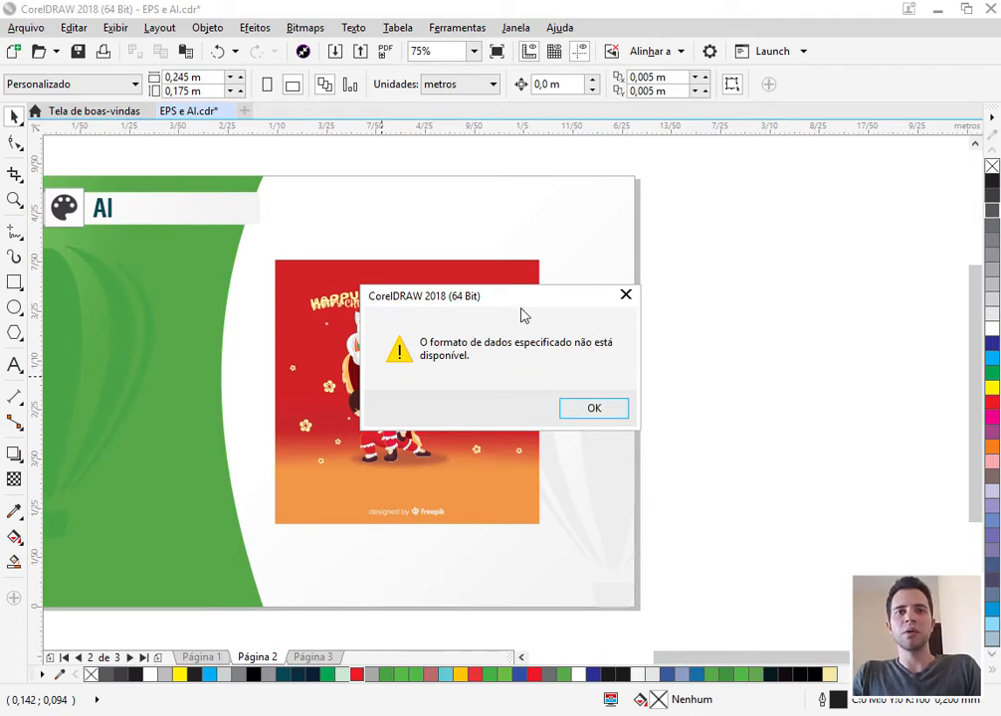
left_click(608, 416)
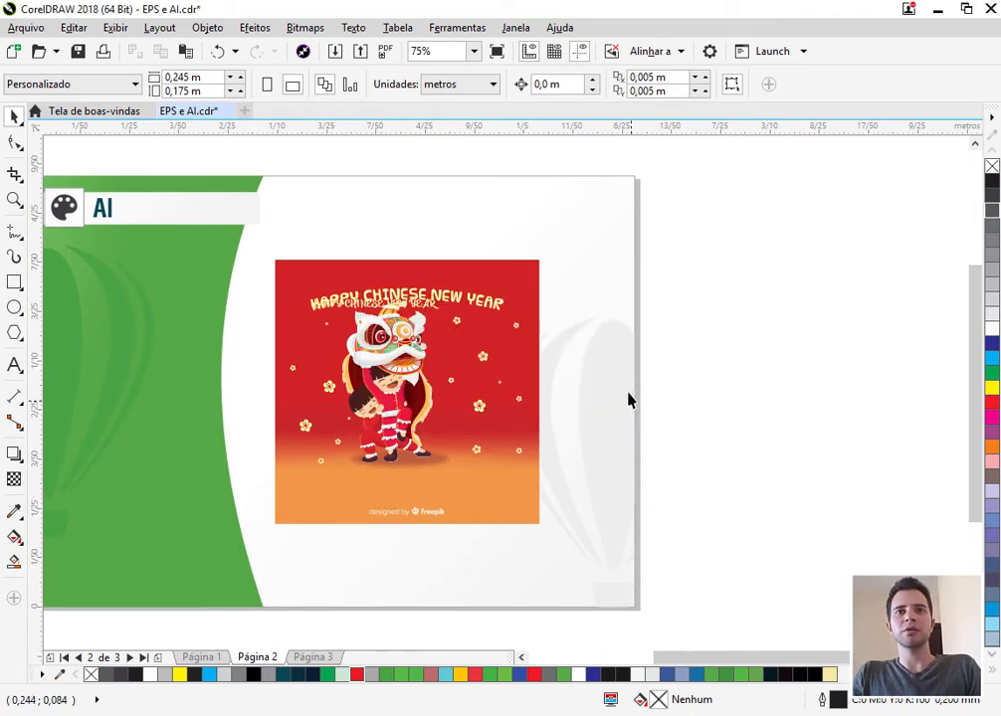
Step: Paste the copied group with Paste Special as Figura (metarquivo avançado), and place it over the right edge of page 2
left_click(72, 28)
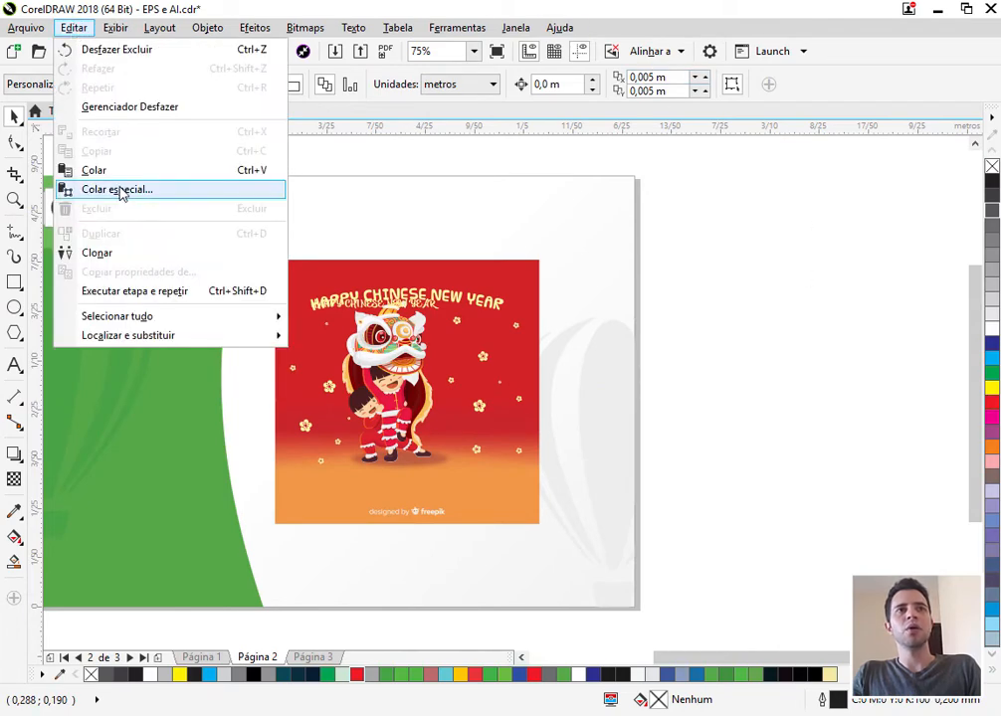
left_click(154, 192)
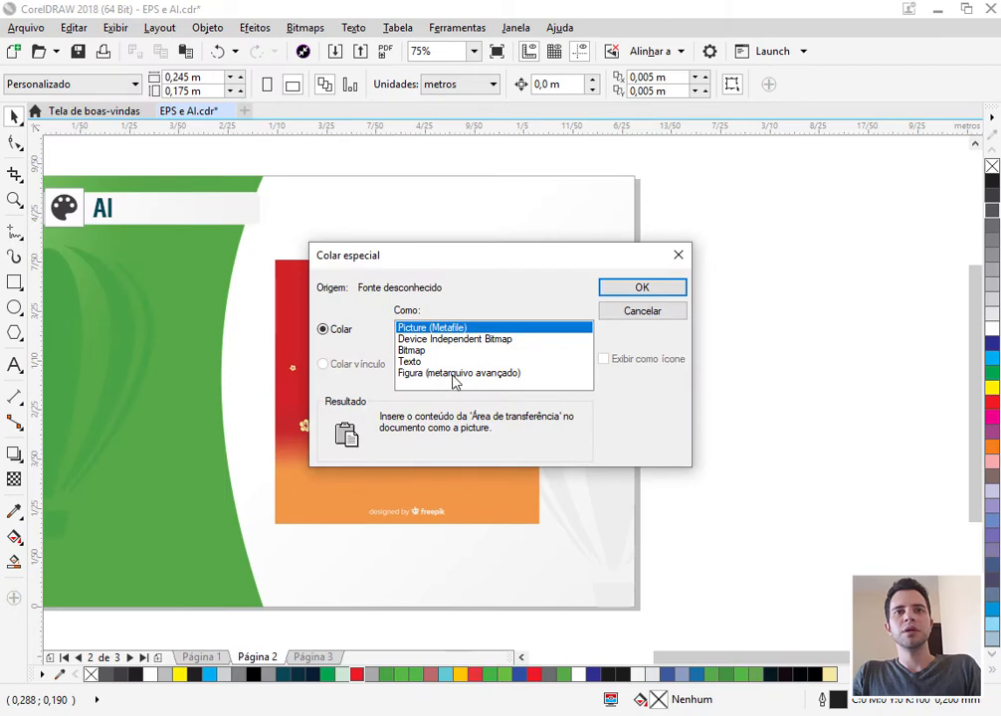
left_click(414, 374)
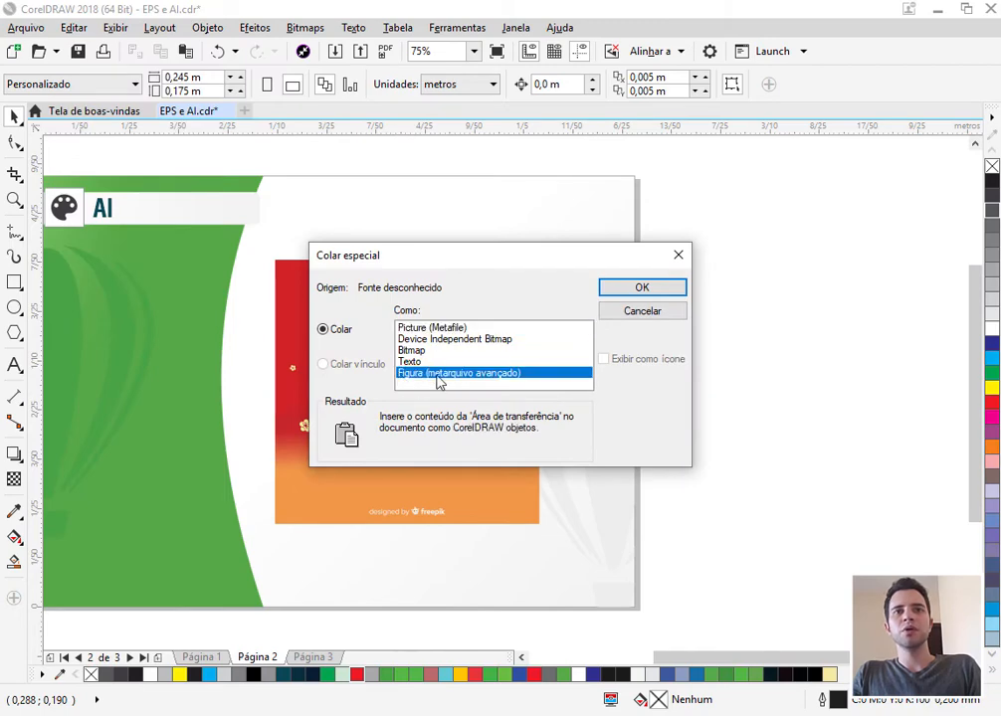
left_click(640, 288)
left_click_drag(466, 355, 689, 338)
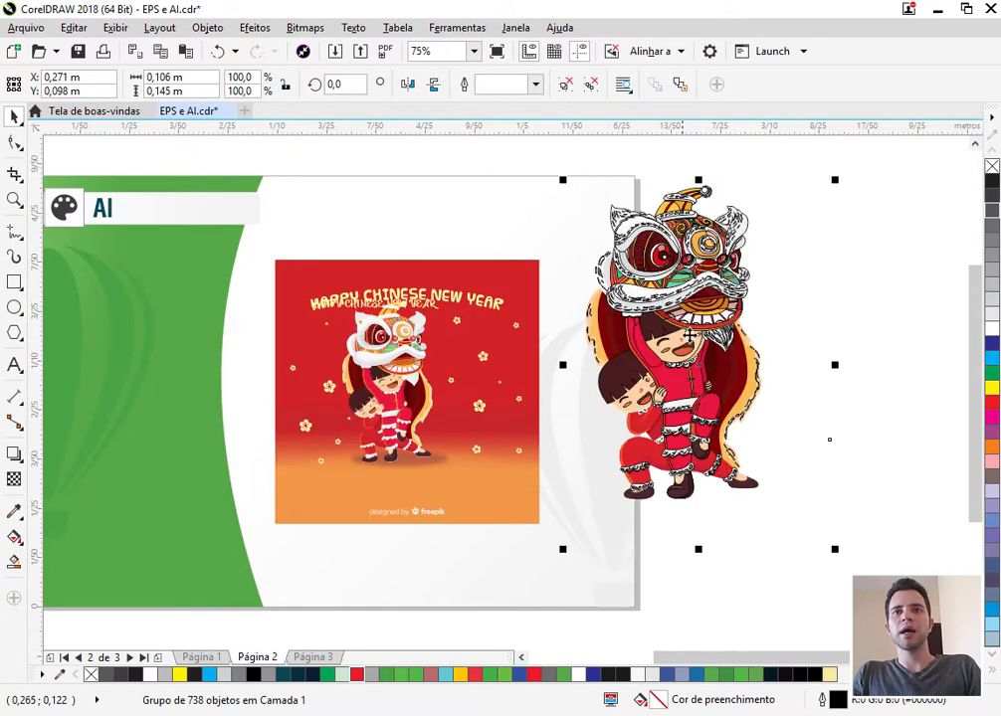
Step: Scale the pasted lion-dance group to about 61.2% and move it over the right edge of the red background
scroll(702, 263, "up", 3)
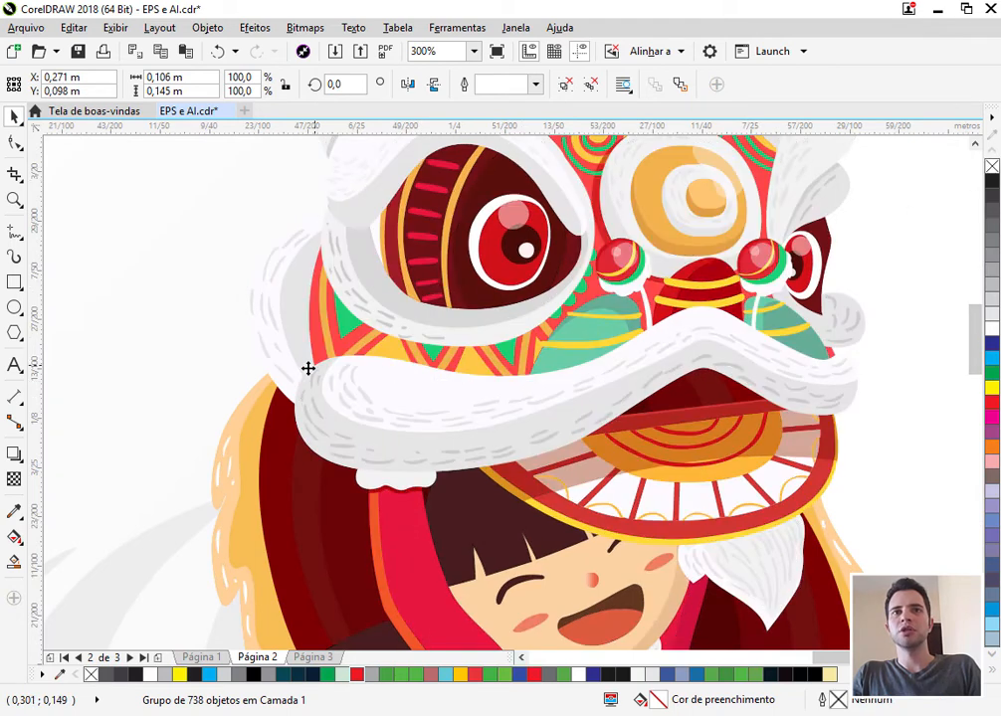
scroll(311, 368, "down", 2)
left_click(519, 273)
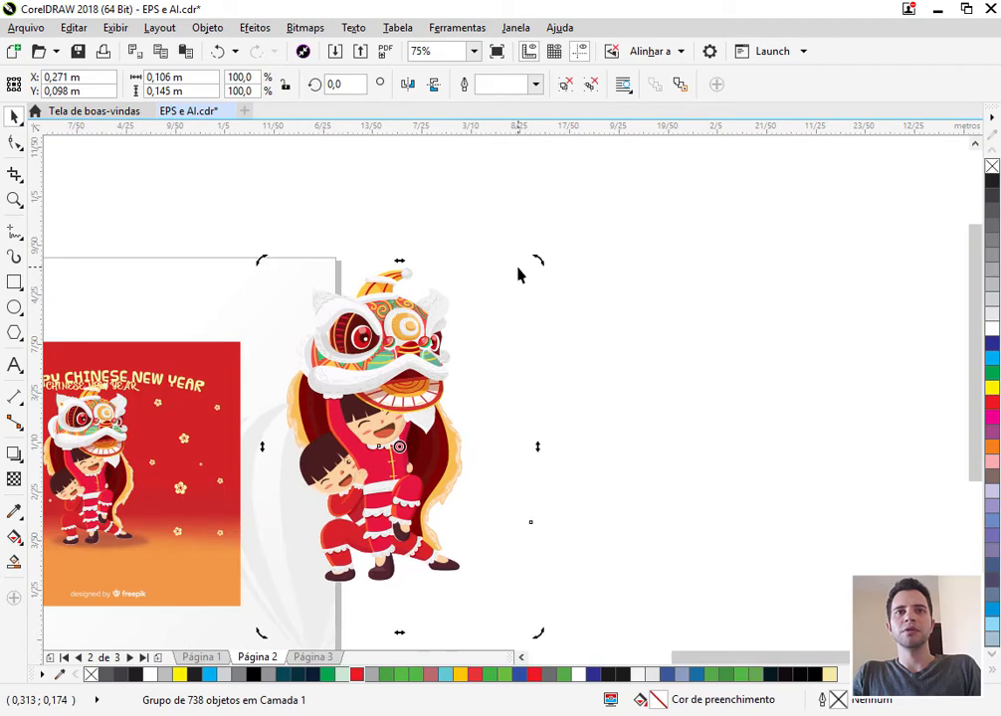
left_click(527, 384)
left_click(610, 378)
left_click(407, 305)
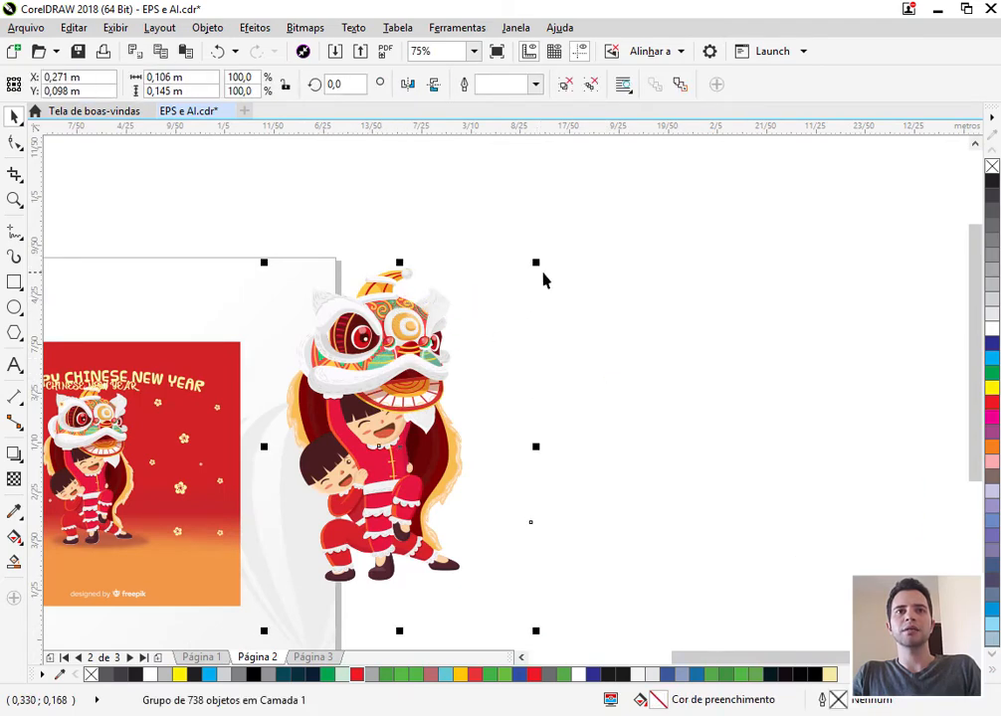
left_click_drag(538, 267, 491, 410)
left_click_drag(370, 470, 283, 451)
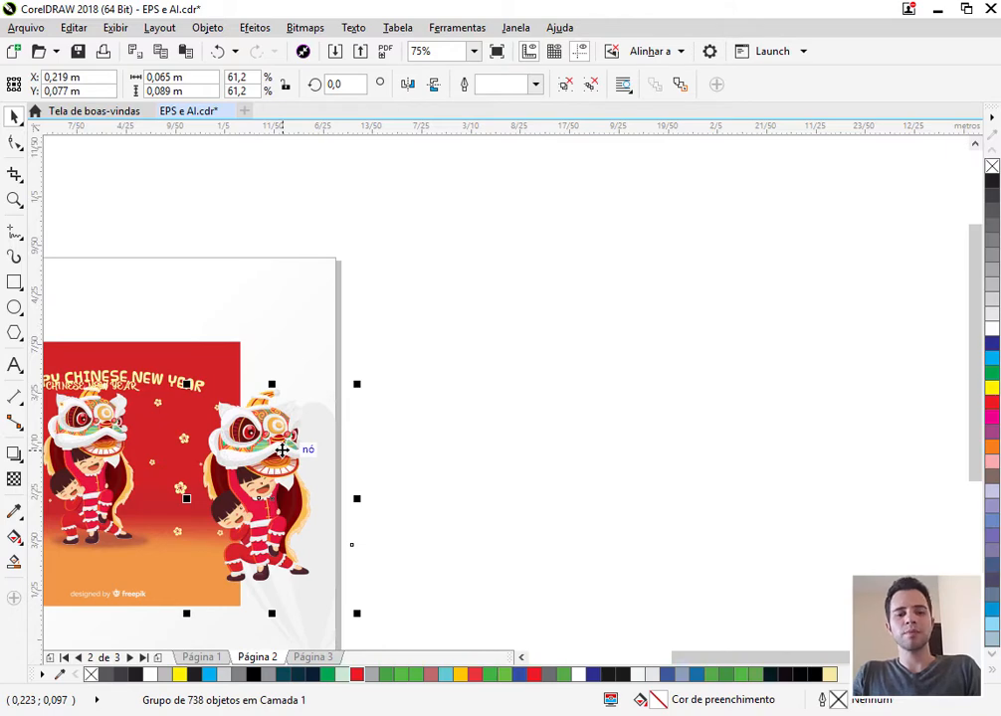
Step: Select the red costume curve inside the pasted group, and reselect the whole group
scroll(287, 456, "up", 3)
left_click(297, 453, "ctrl")
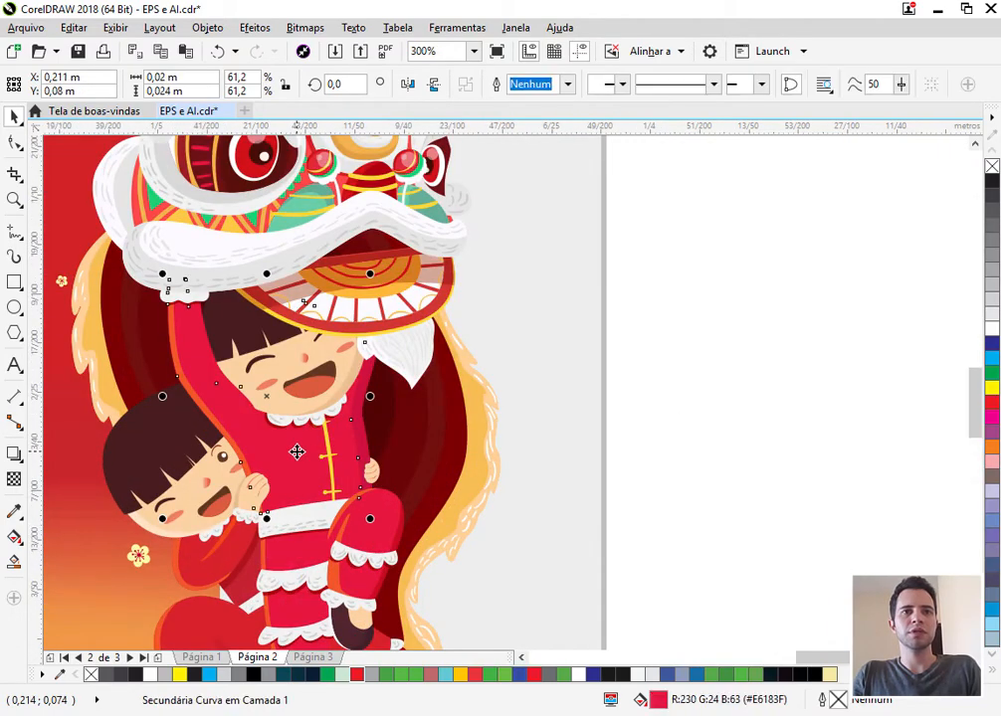
left_click(425, 429)
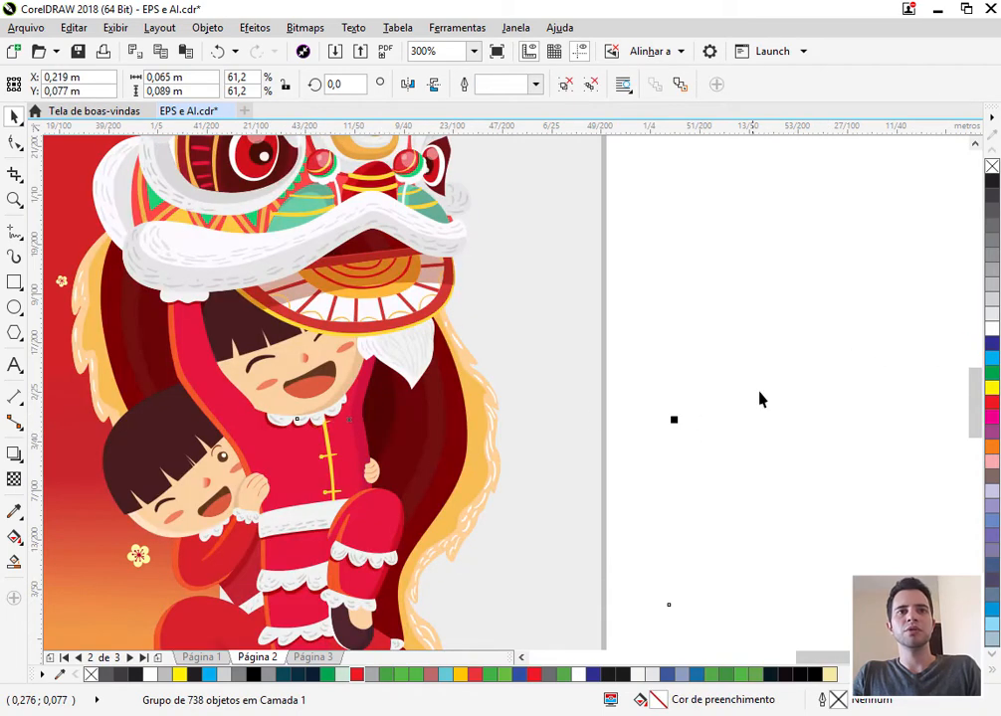
Step: Delete both lion-dance groups and the remaining Chinese New Year artwork from page 2
left_click(776, 360)
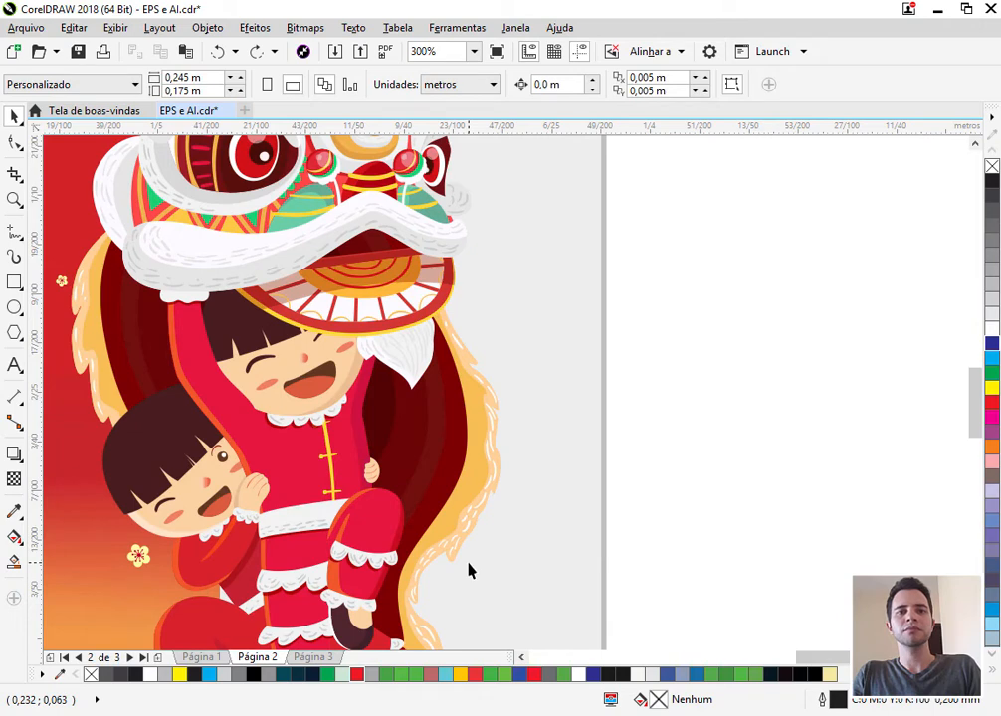
scroll(470, 571, "down", 4)
left_click(328, 358)
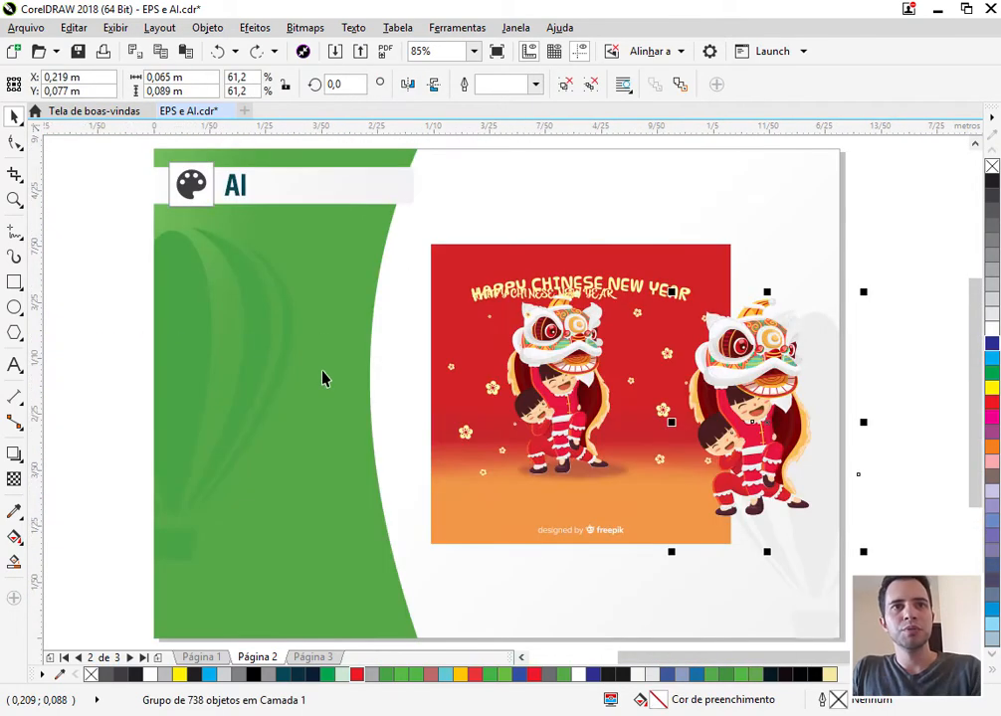
key("Delete")
key("Delete")
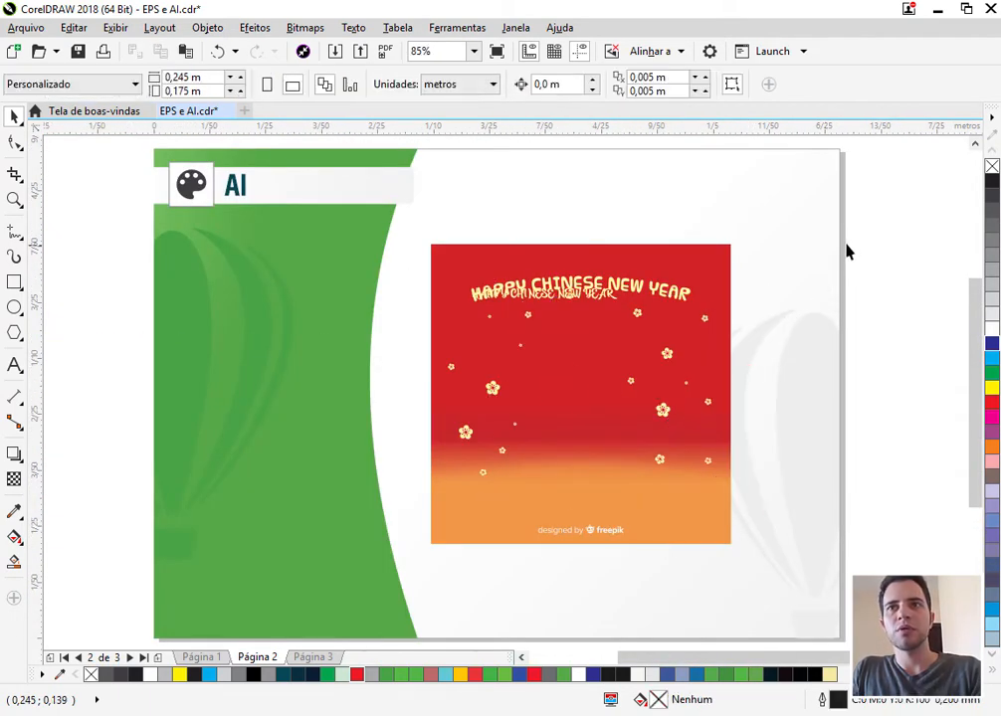
left_click_drag(899, 176, 394, 590)
key("Delete")
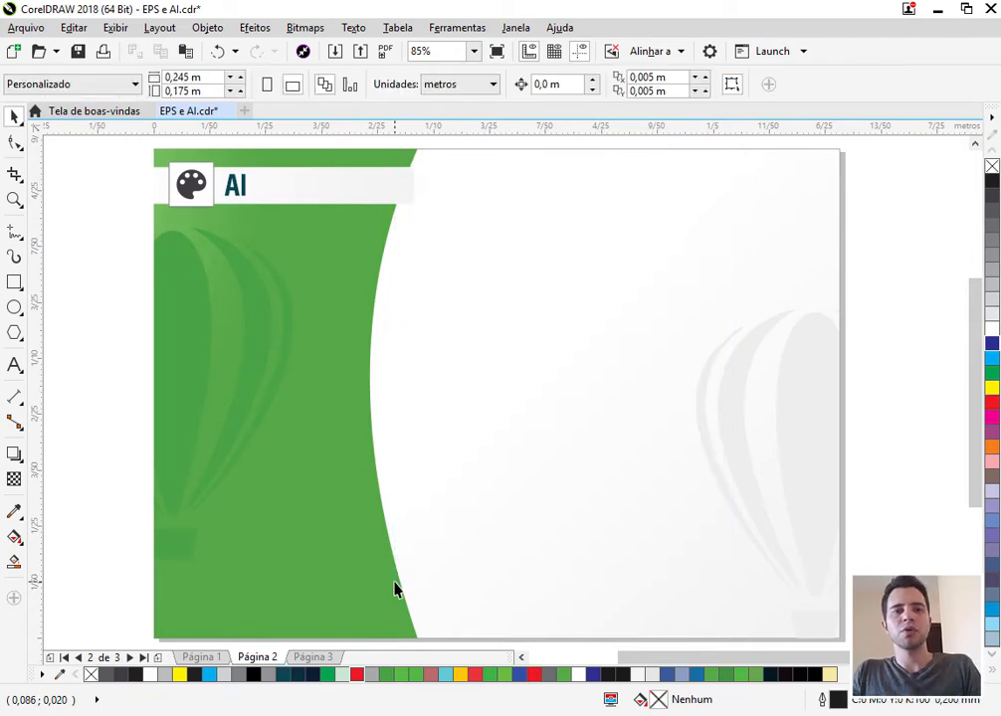
Step: Switch to the Realistic-christmas-balls-with-bells.zip archive and preview 77874-OF8RT7-702.jpg, closing the image when done
key("alt+Tab")
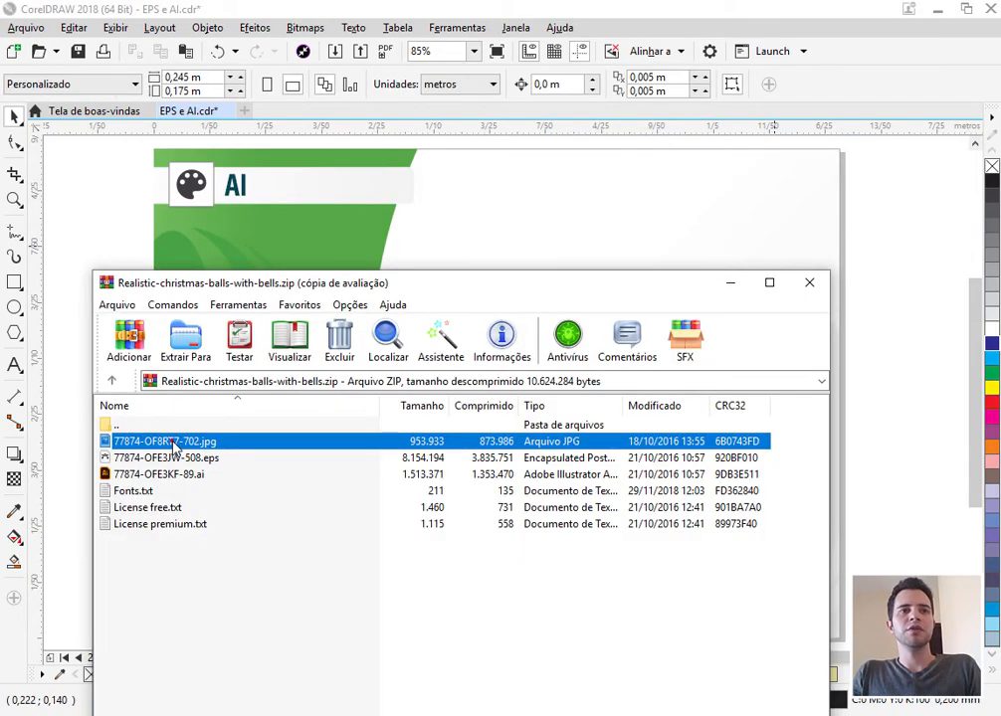
double_click(172, 445)
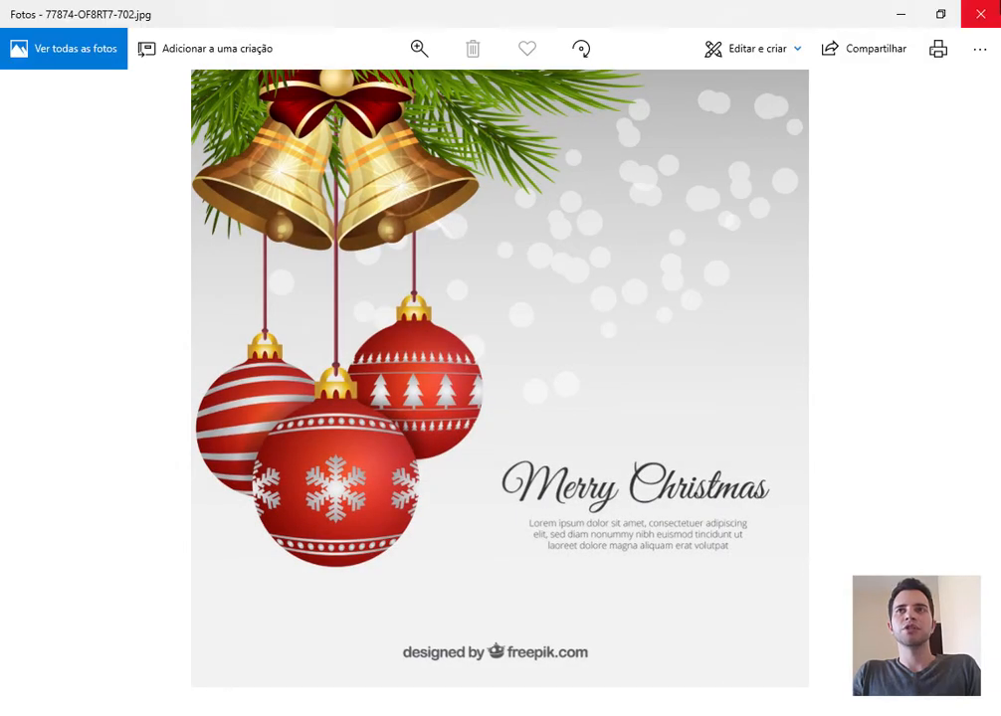
left_click(982, 13)
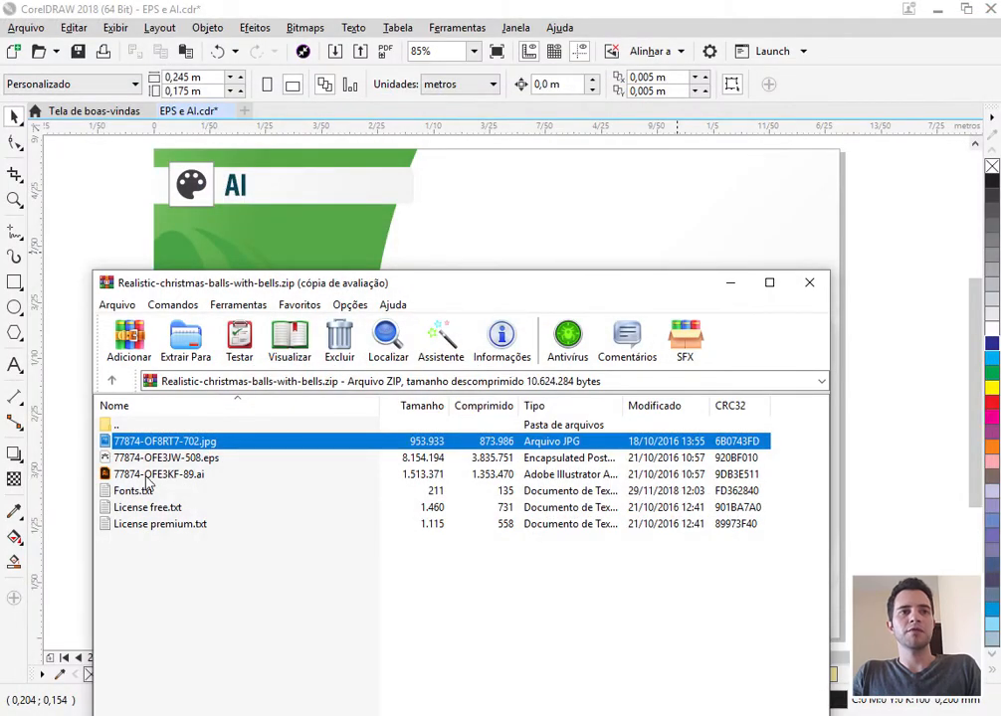
Step: Import 77874-OFE3KF-89.ai from the archive onto page 2 in CorelDRAW, accepting the substitute for the missing font
left_click(137, 476)
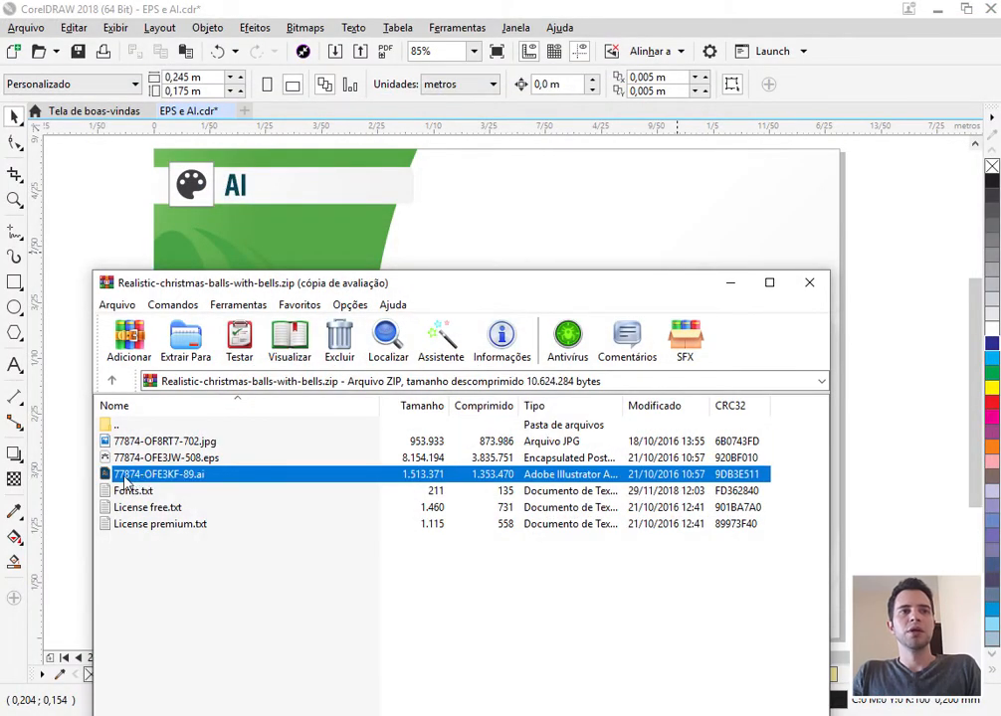
left_click_drag(783, 346, 868, 312)
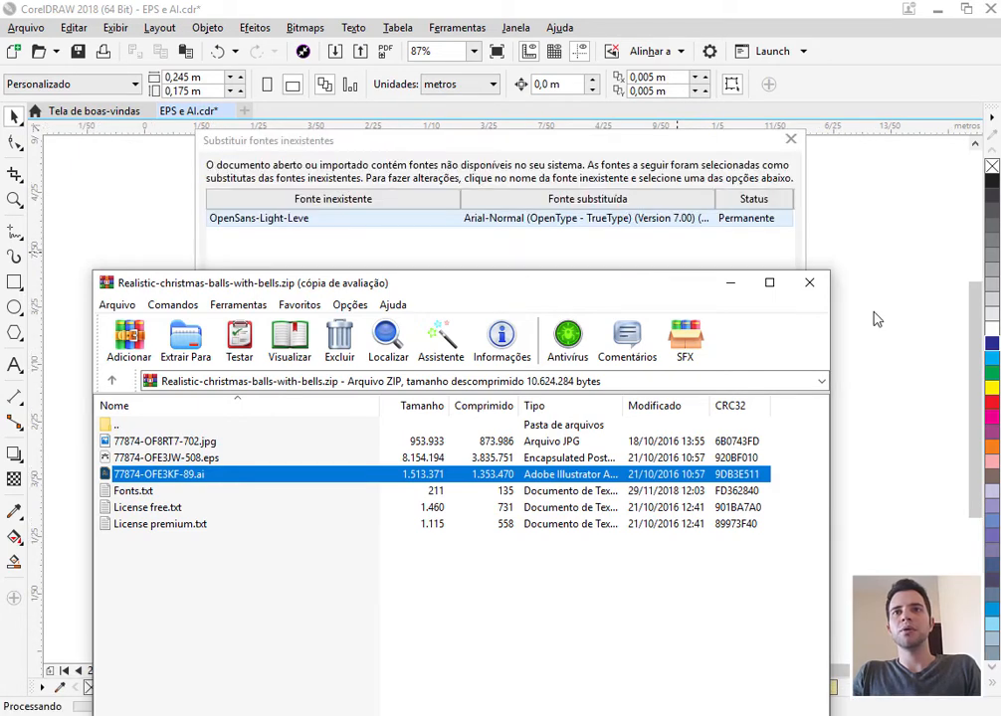
left_click(617, 565)
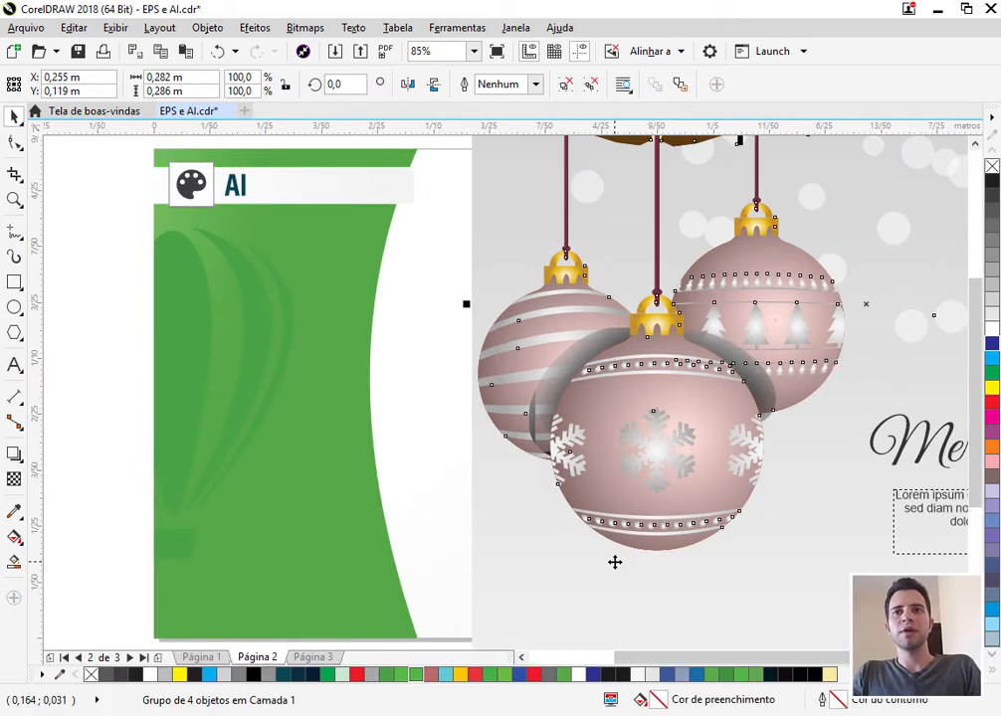
Step: Scale the imported Christmas artwork to about 33.4% and position it over the white area of page 2
scroll(336, 484, "down", 3)
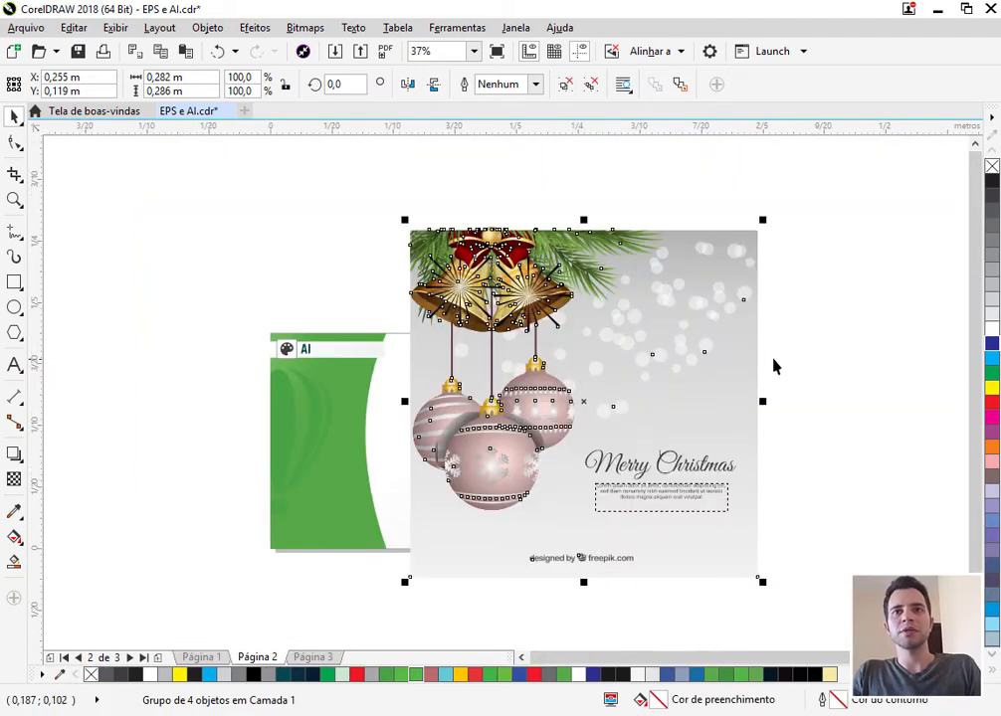
left_click_drag(763, 219, 540, 484)
left_click_drag(488, 455, 515, 373)
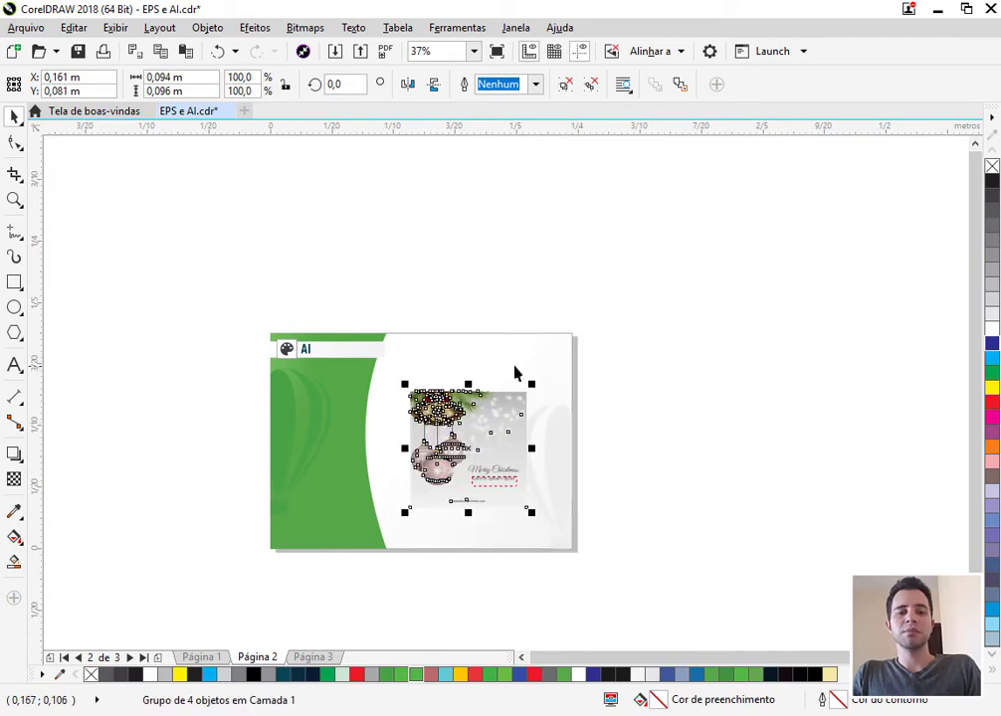
Step: Ungroup the imported Christmas artwork and check which nested group holds the balls
left_click(567, 86)
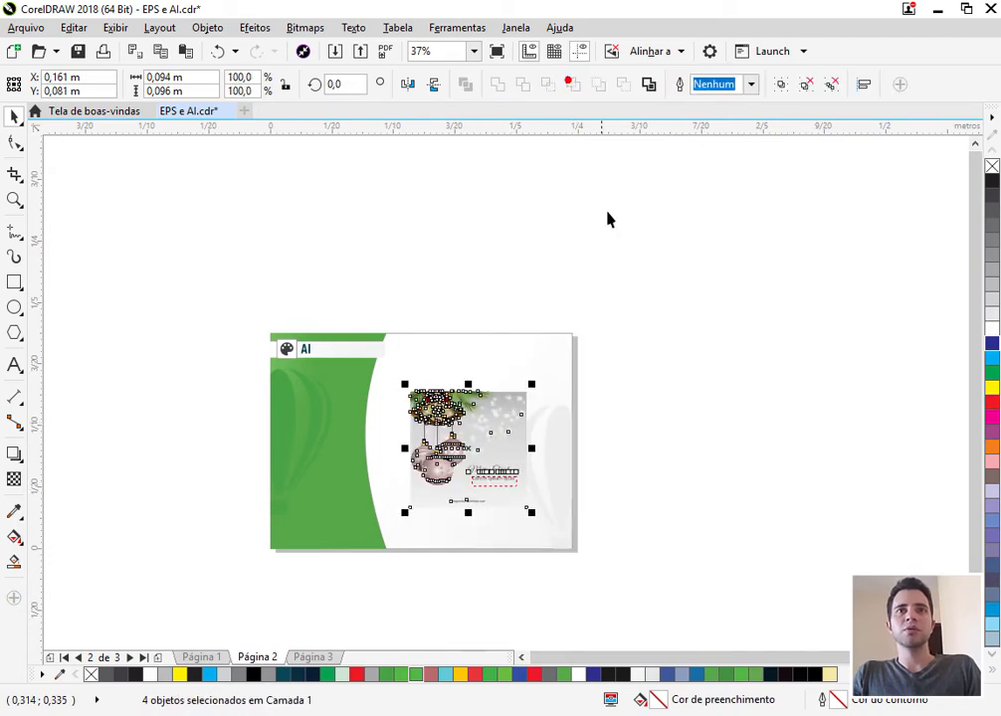
left_click(617, 416)
left_click(455, 469)
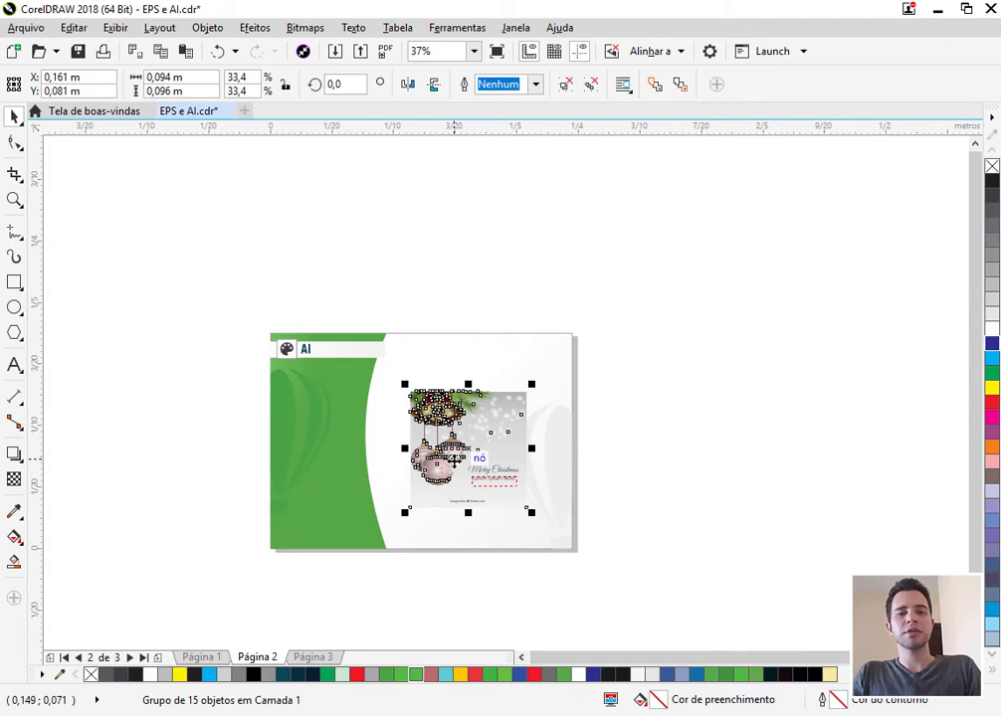
left_click(639, 422)
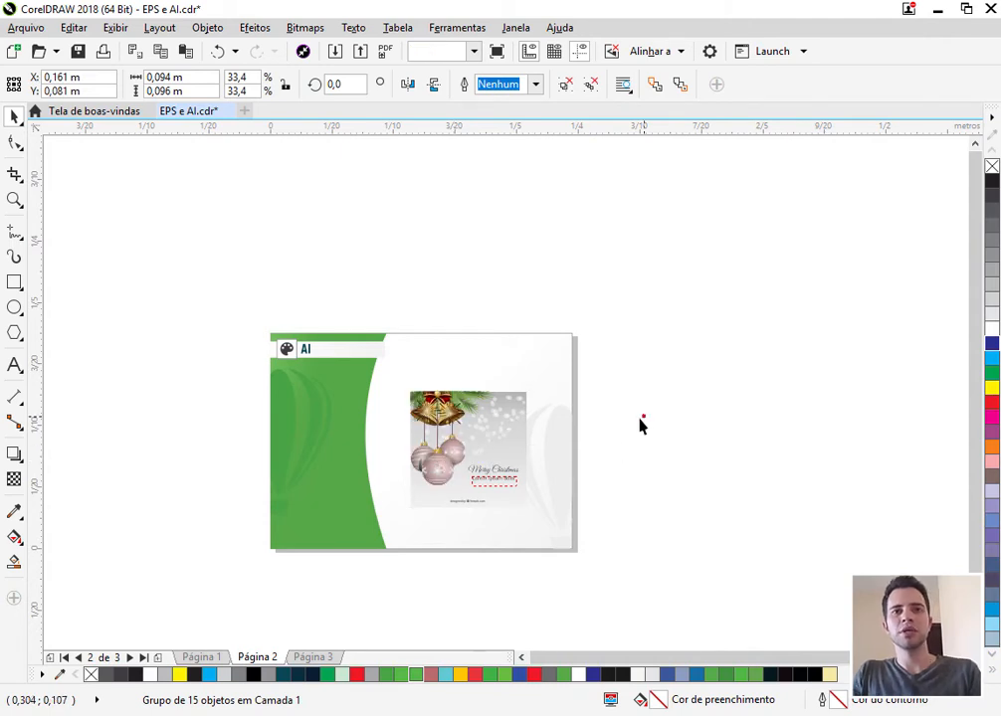
Step: Ungroup the nested group containing the Christmas balls and bells, and clear the selection
key("z")
left_click_drag(393, 403, 519, 516)
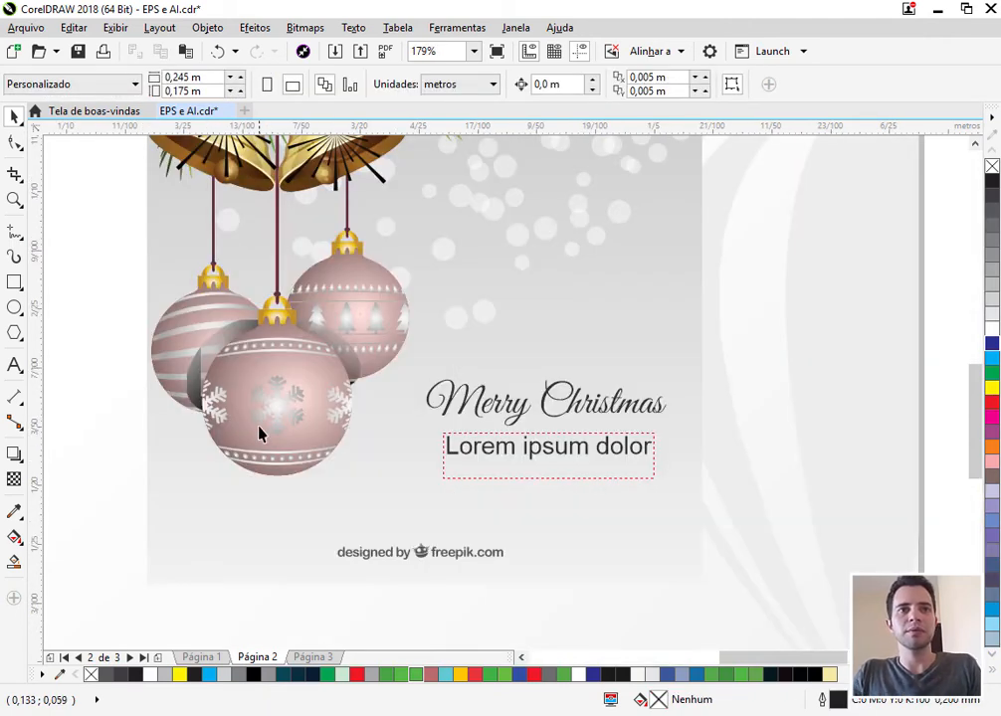
left_click(259, 379)
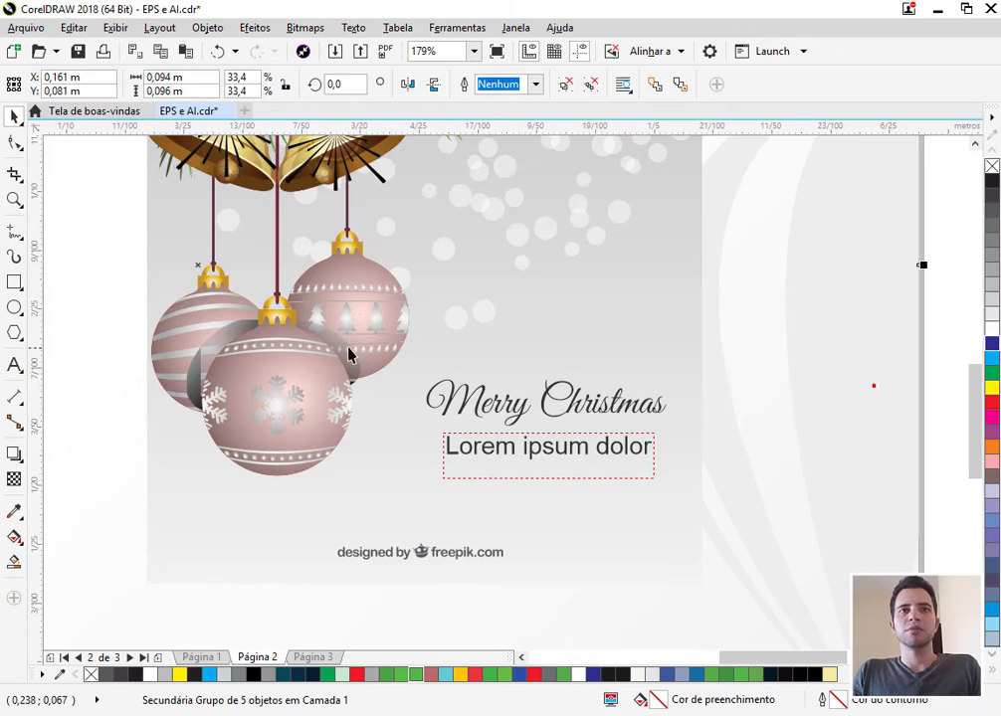
left_click(564, 84)
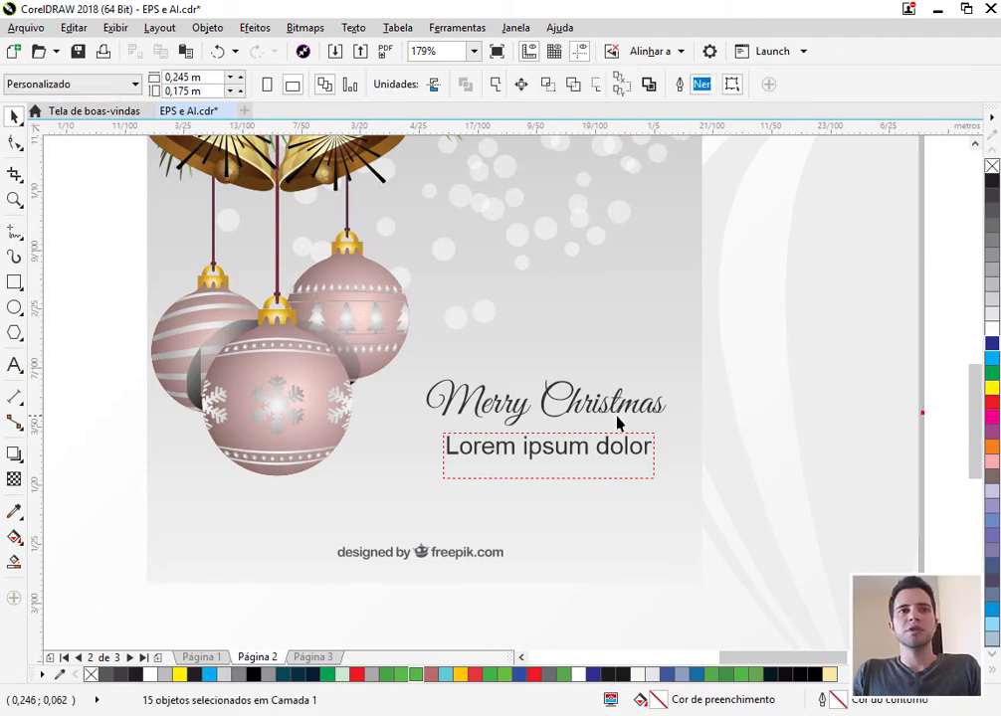
key("ctrl+z")
left_click(565, 85)
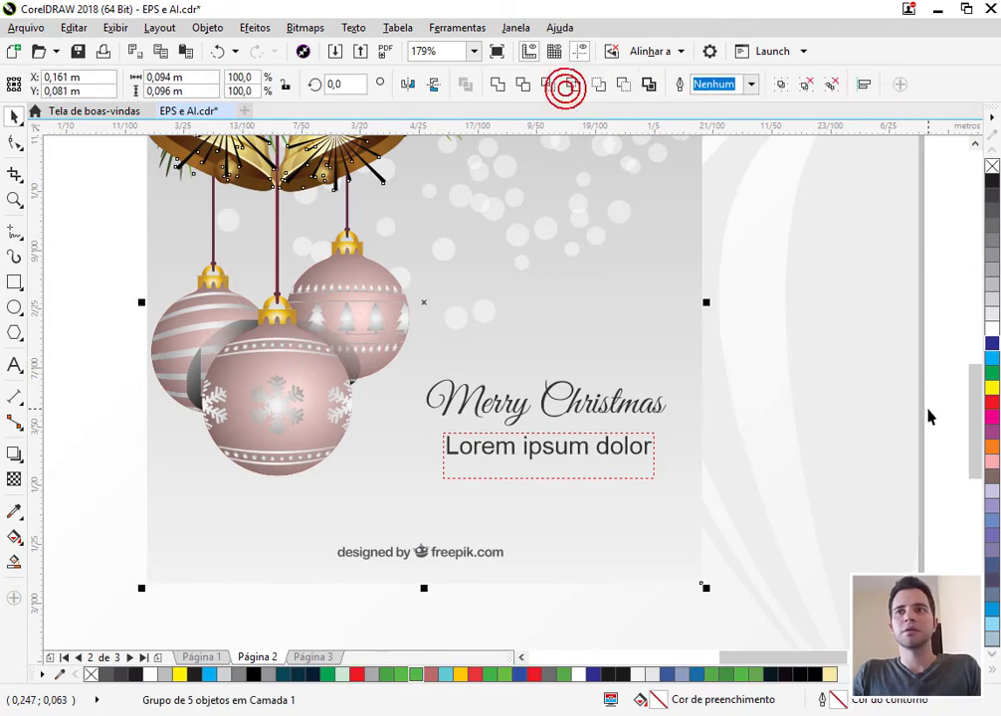
left_click(927, 410)
Step: Try moving the red bow group out of the Christmas artwork to the page's right edge, and undo the move
left_click(351, 365)
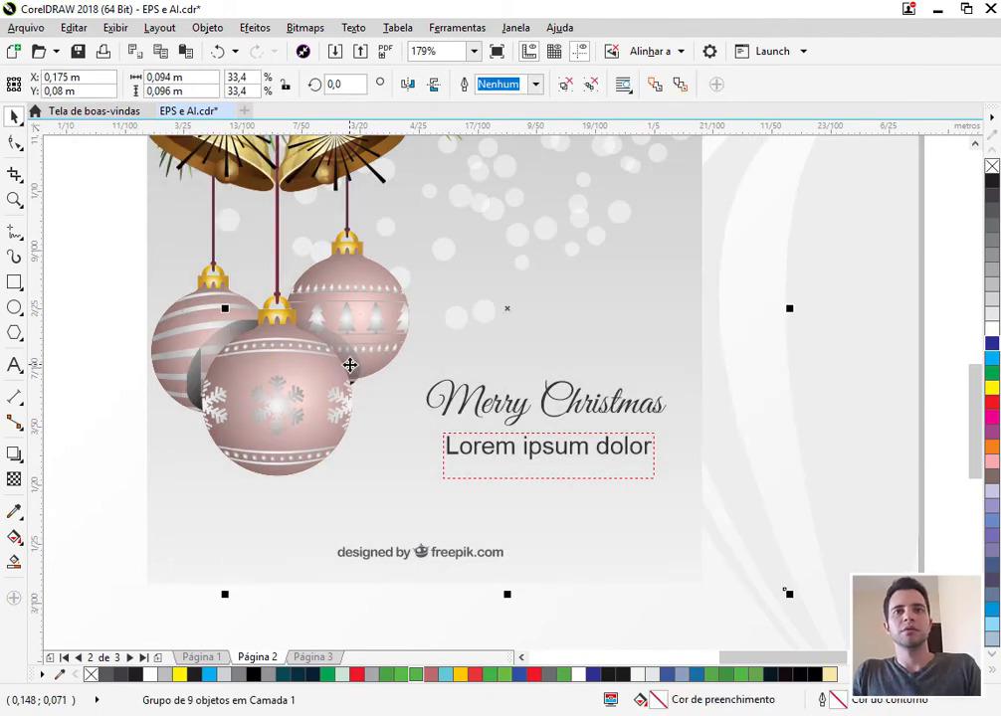
scroll(351, 365, "down", 2)
left_click_drag(442, 371, 563, 379)
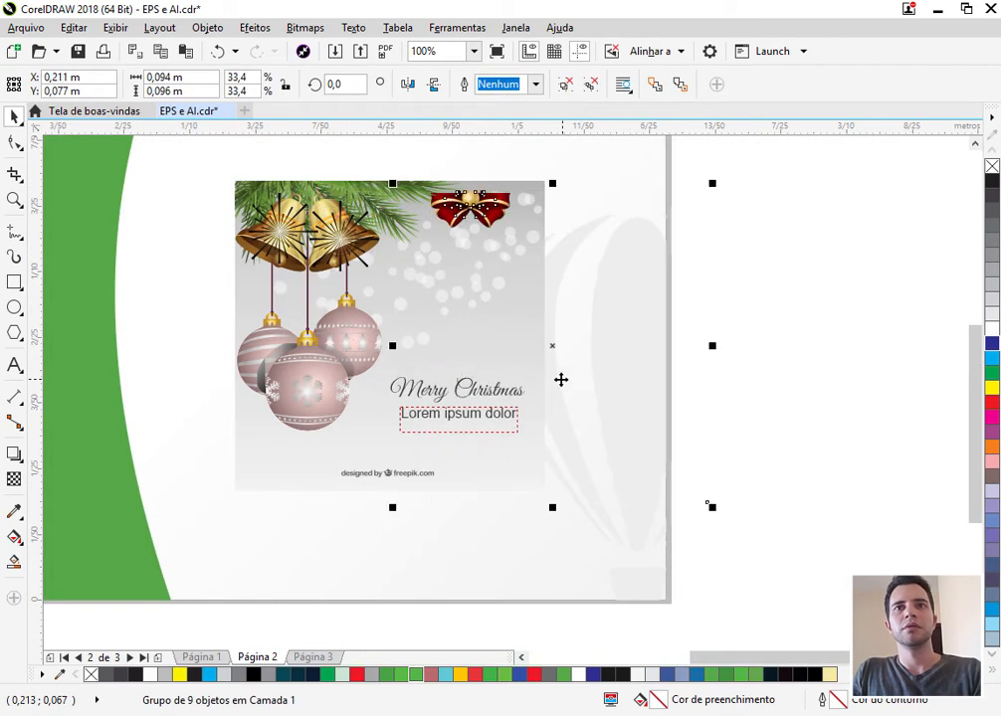
key("ctrl+z")
left_click_drag(396, 205, 692, 206)
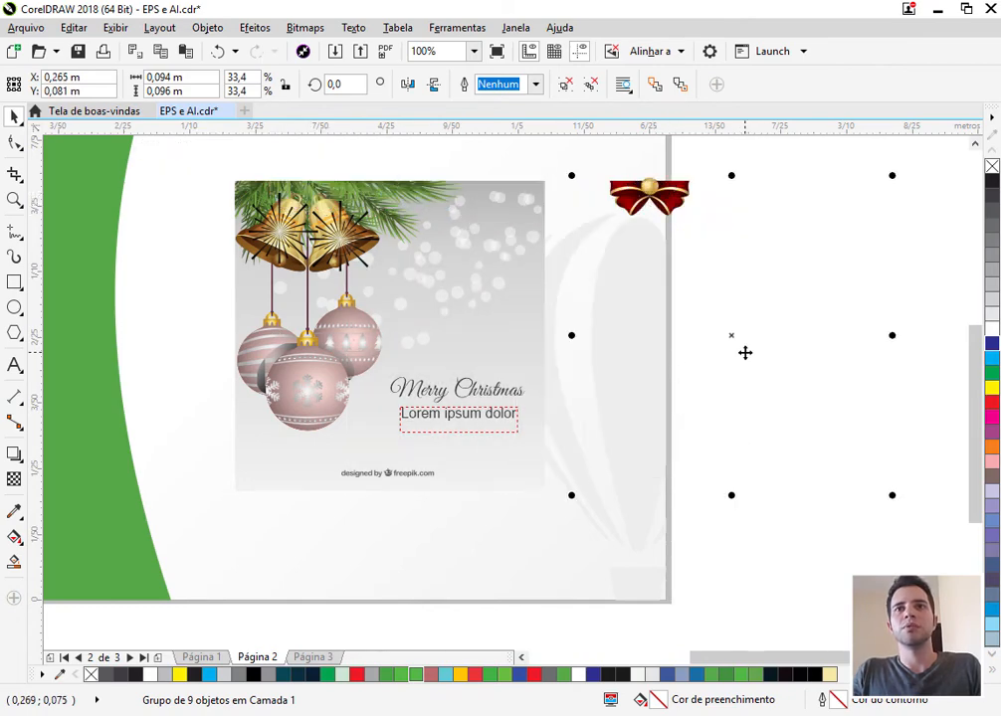
left_click(745, 353)
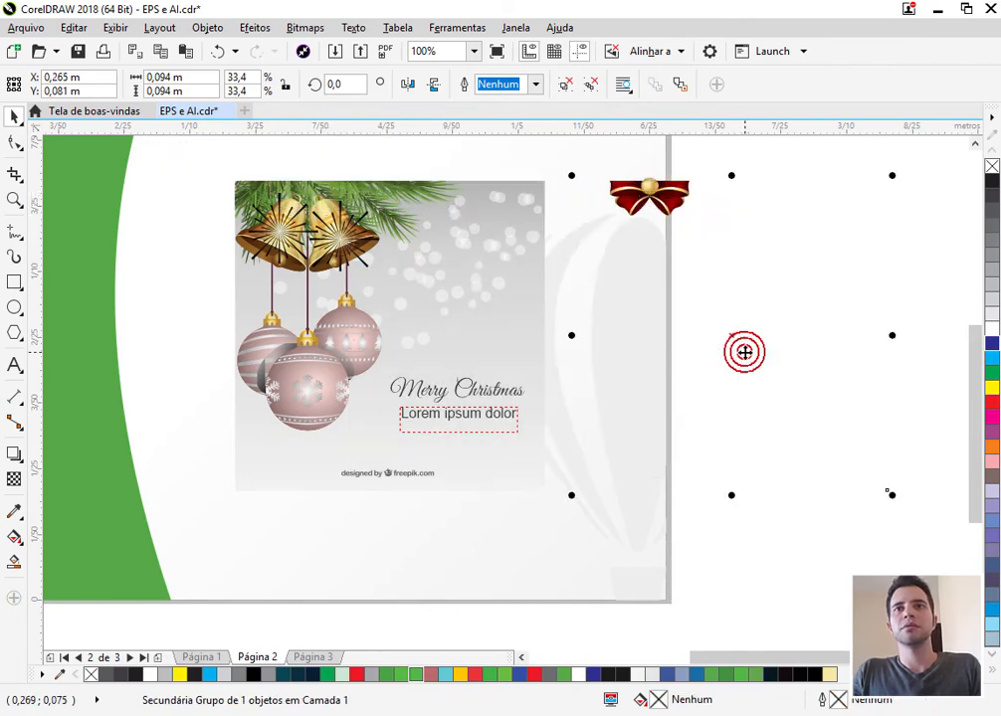
left_click(664, 206)
key("ctrl+z")
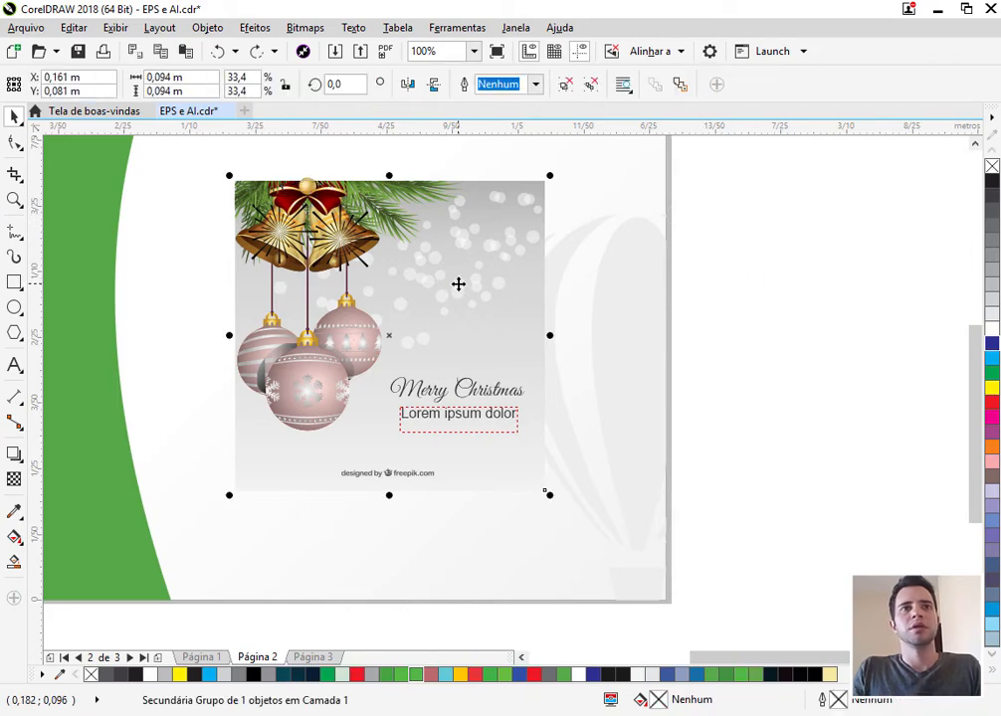
Step: Select the front ball's curve inside its group and examine its gradient fill settings, closing them without changes
key("Escape")
key("z")
left_click_drag(156, 268, 654, 518)
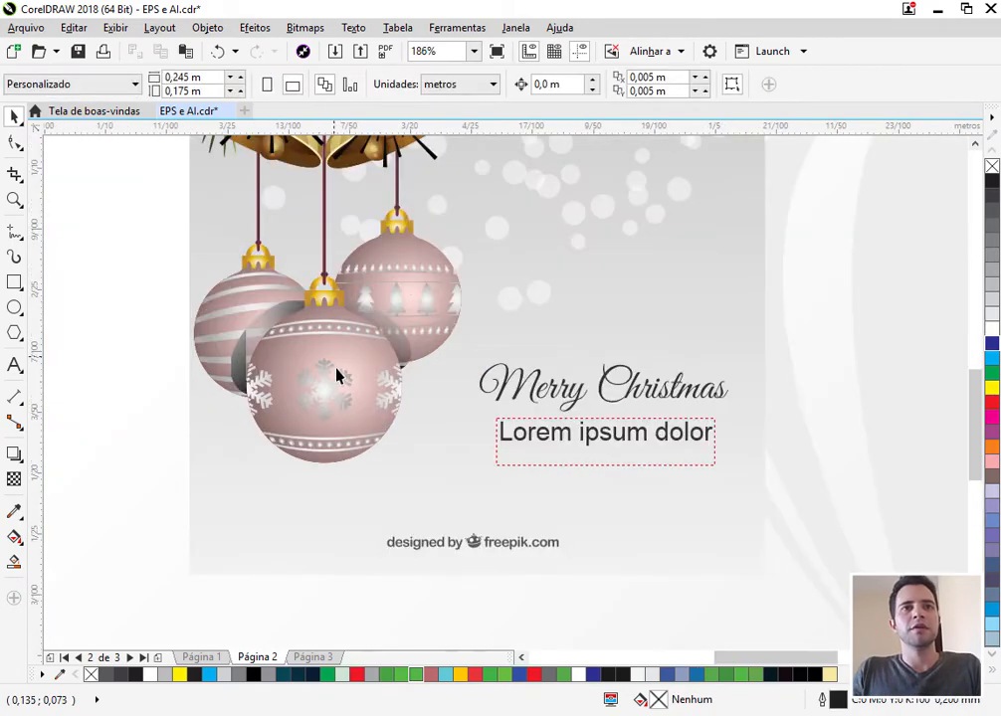
left_click(337, 375)
left_click(389, 356)
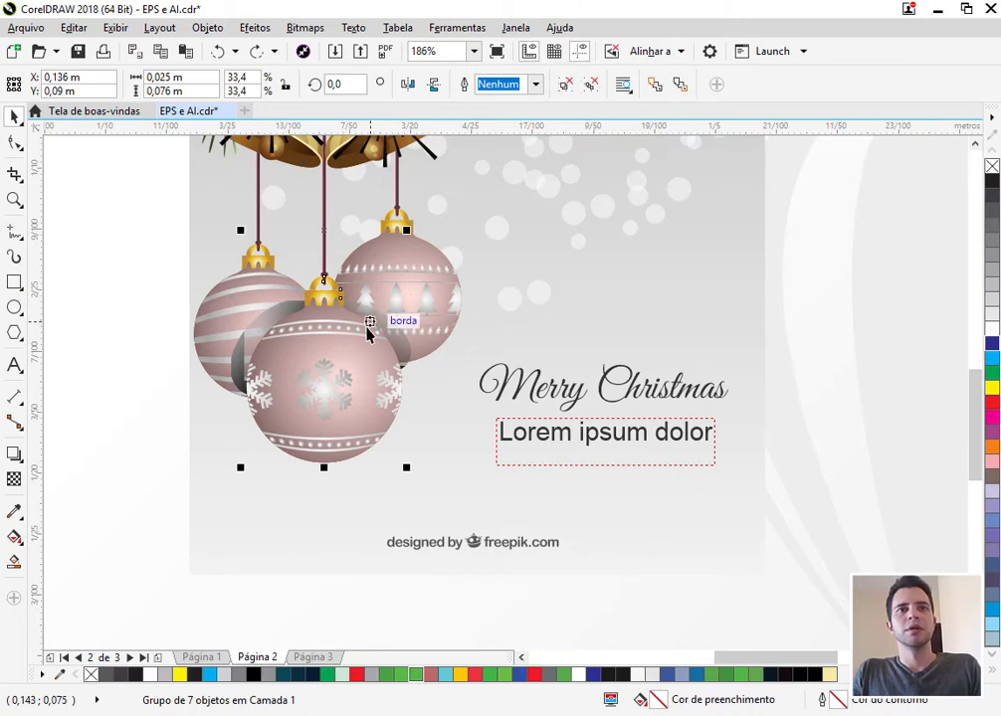
left_click(353, 351, "ctrl")
left_click_drag(353, 351, 331, 358)
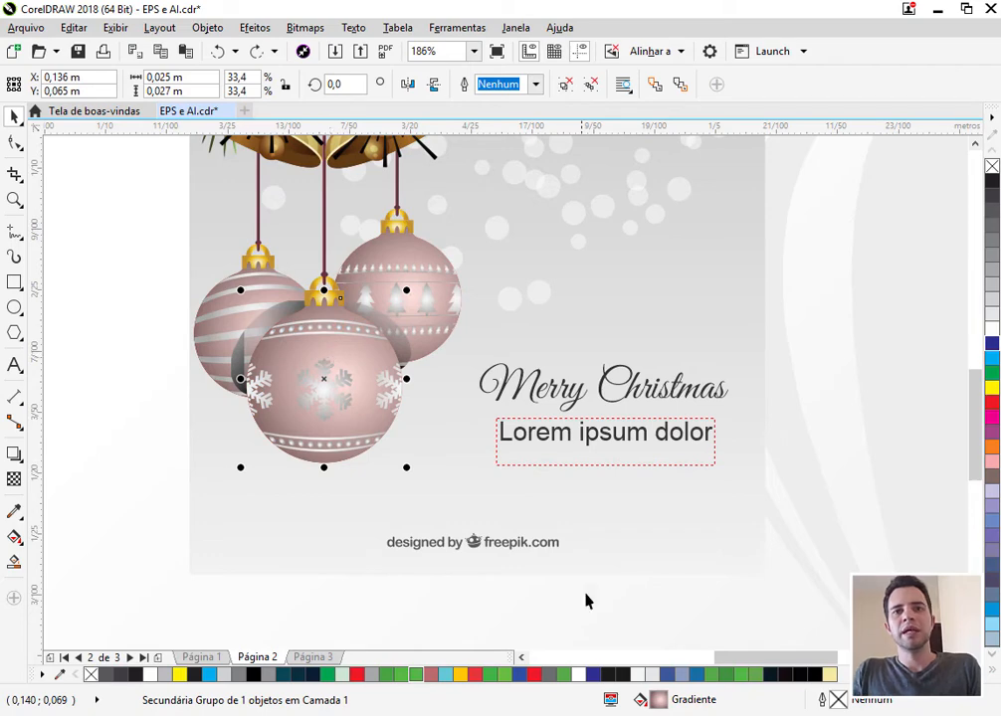
double_click(657, 702)
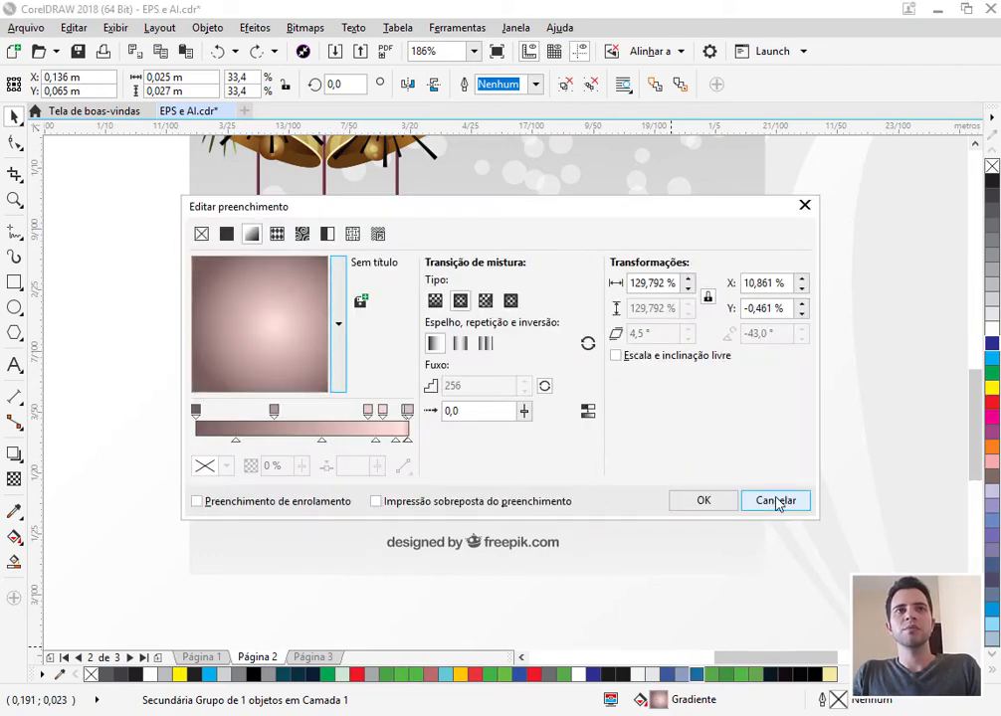
left_click(776, 501)
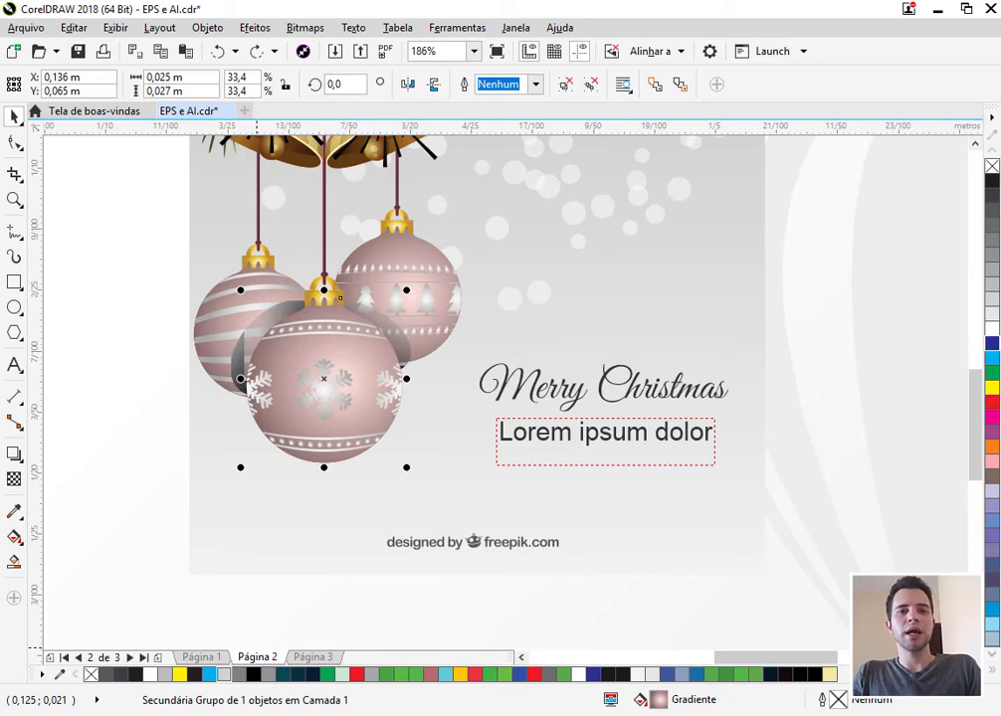
Step: Import 77874-OF8RT7-702.jpg from the archive onto page 2 as a reference image
left_click(402, 676)
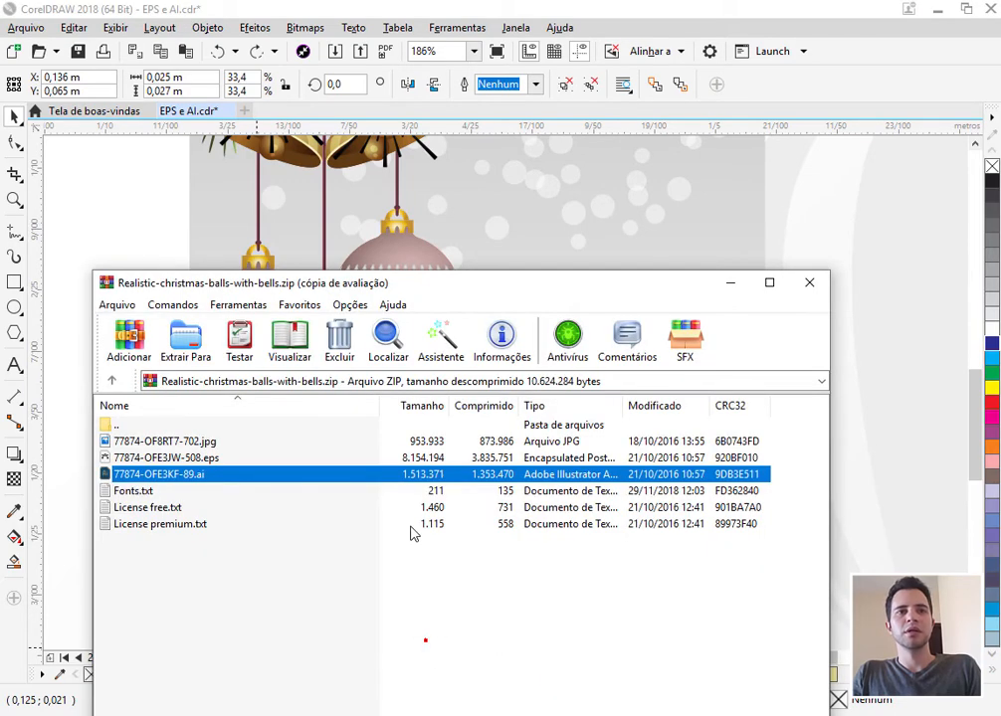
left_click_drag(156, 445, 62, 418)
scroll(646, 339, "down", 5)
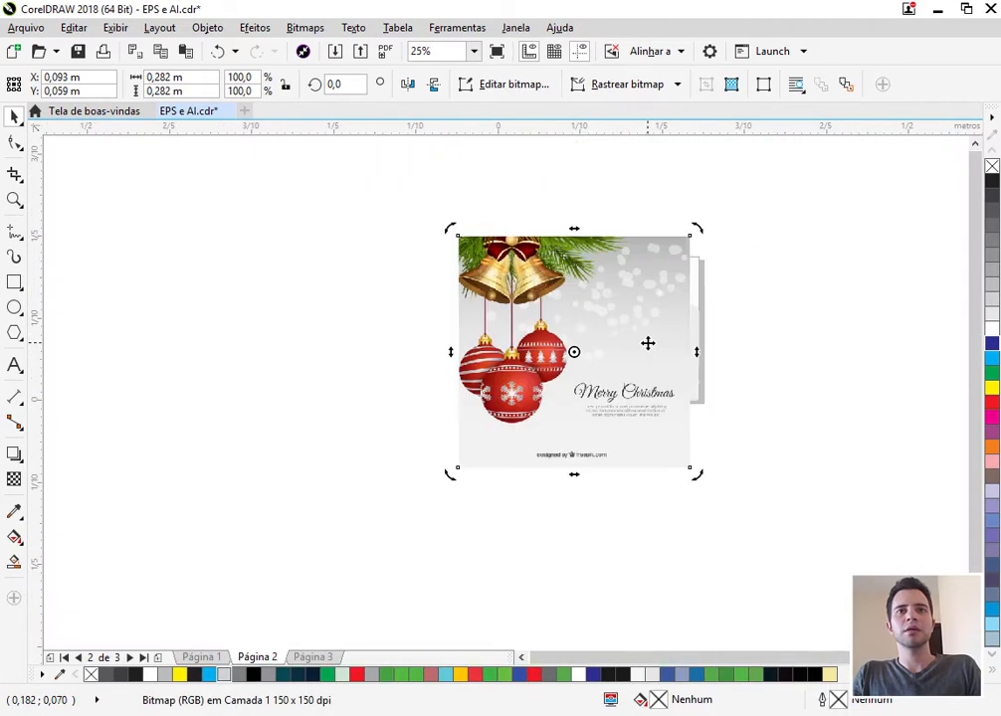
key("Escape")
Step: Scale the reference JPG to about 37.1% and place it to the left of the vector Christmas artwork
left_click_drag(673, 391, 461, 386)
left_click_drag(485, 229, 336, 376)
left_click_drag(304, 413, 548, 323)
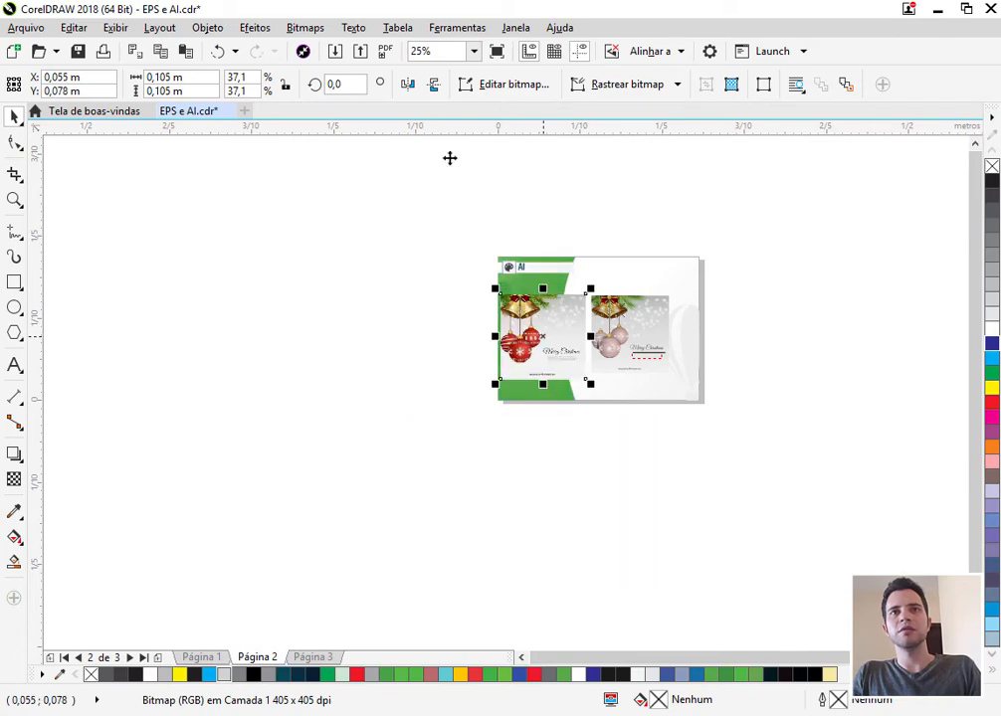
Step: Mirror the reference JPG horizontally and move it close beside the vector artwork, and select the vector's front ball for comparison
left_click(408, 85)
left_click(592, 485)
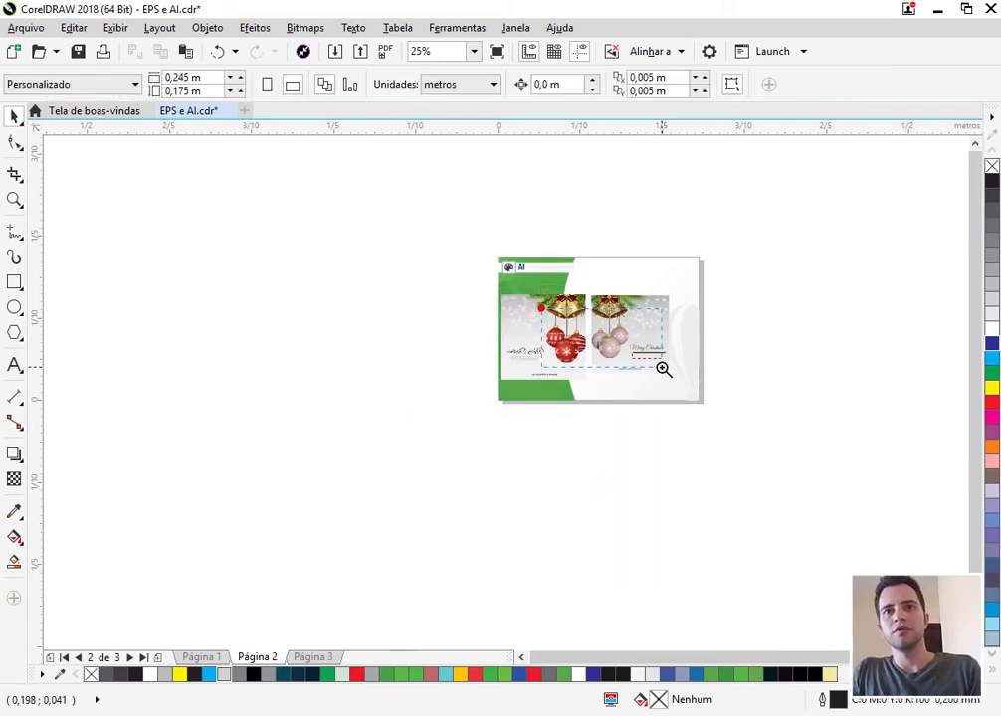
scroll(627, 343, "up", 5)
left_click_drag(323, 465, 361, 458)
left_click_drag(749, 658, 765, 658)
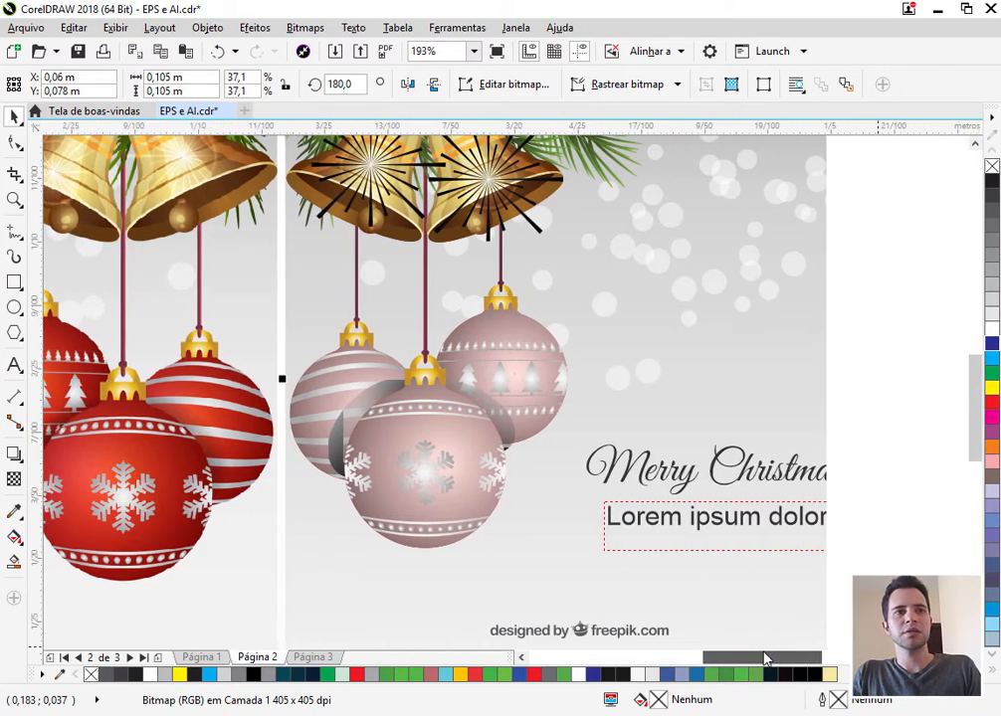
left_click(464, 438)
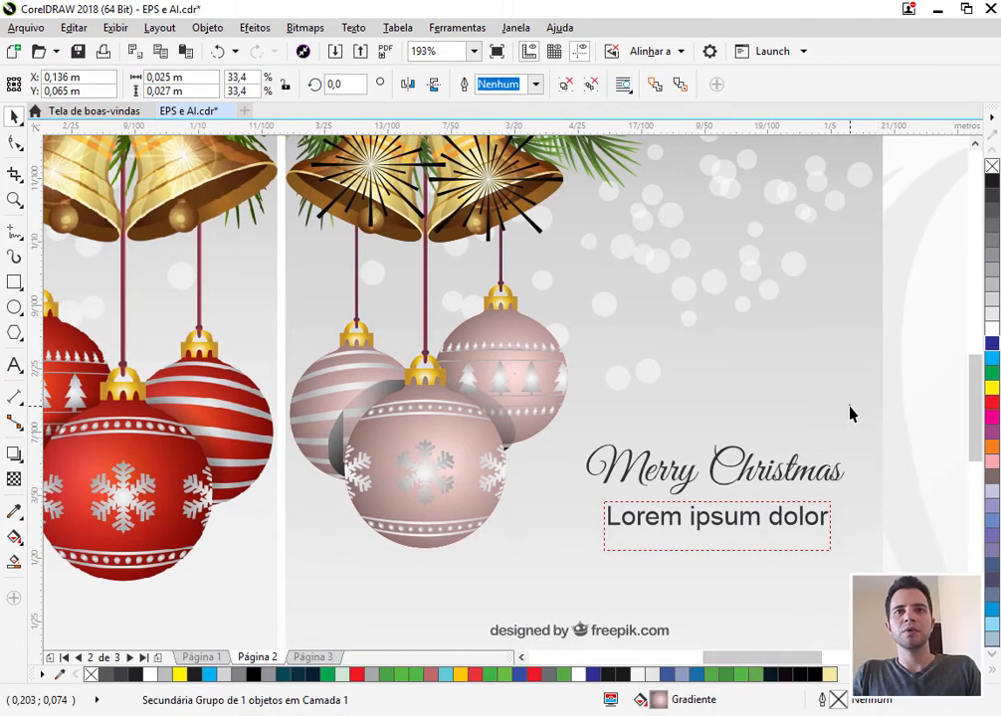
Step: Select the front vector ball's curve inside its group and recolour its gradient's first node with the dark red sampled from the reference JPG ball's edge
left_click(453, 440)
left_click(437, 460)
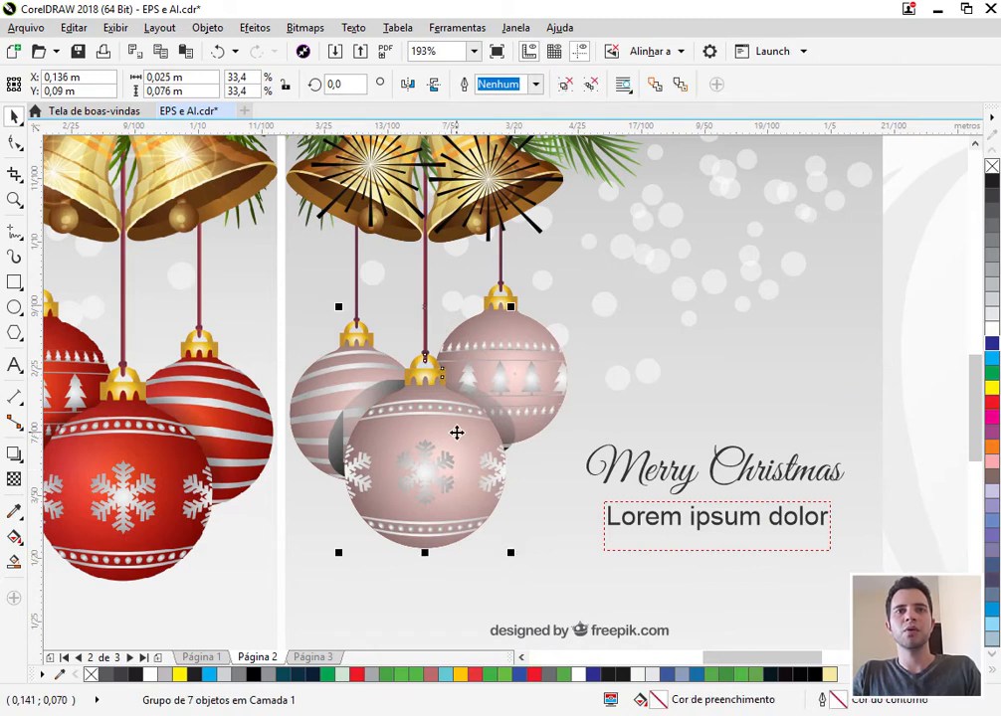
left_click(457, 433, "ctrl")
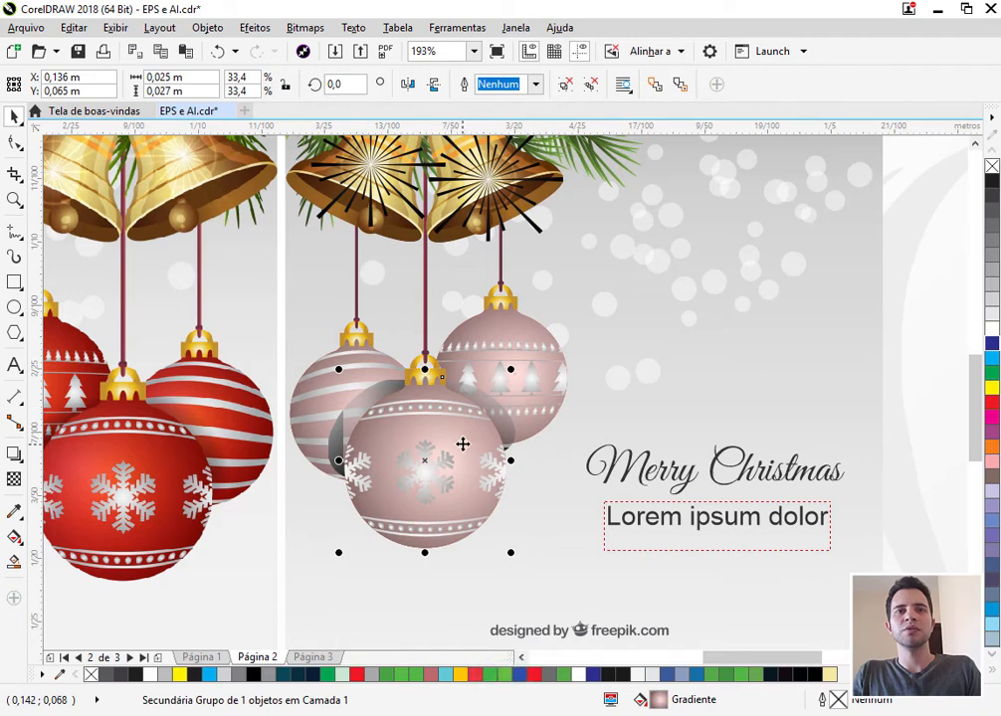
left_click(462, 441, "ctrl")
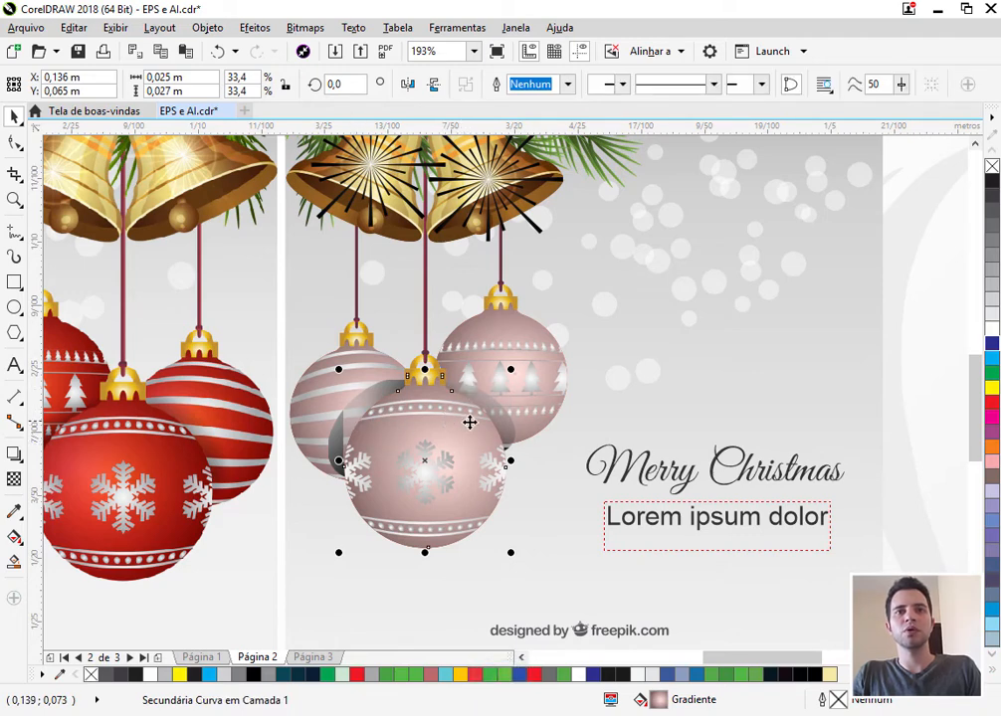
double_click(660, 700)
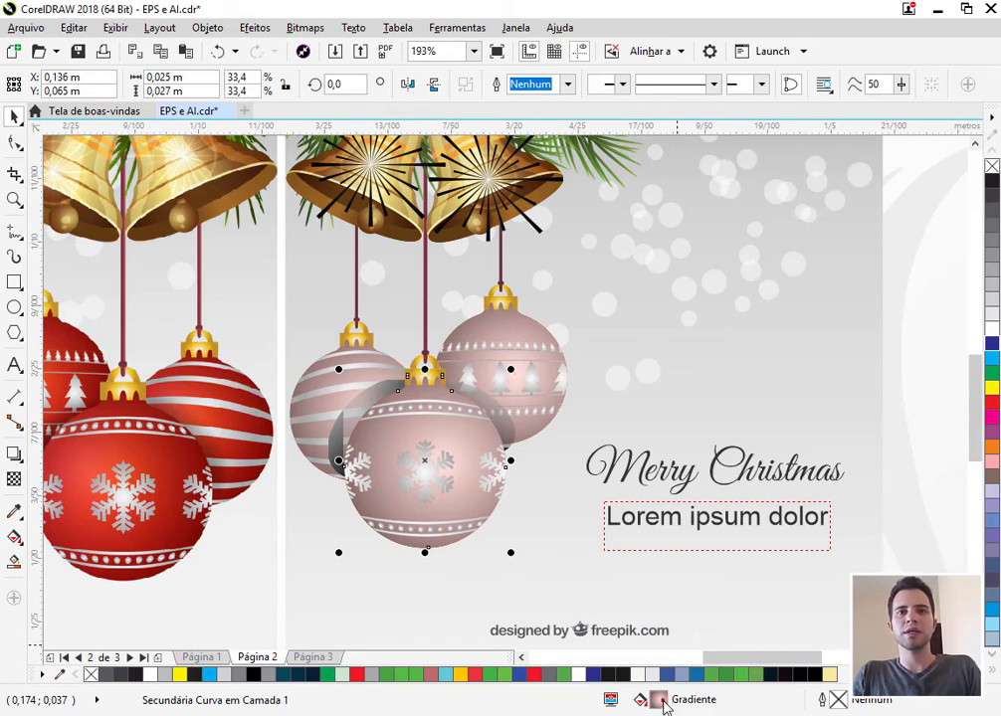
left_click_drag(403, 217, 559, 221)
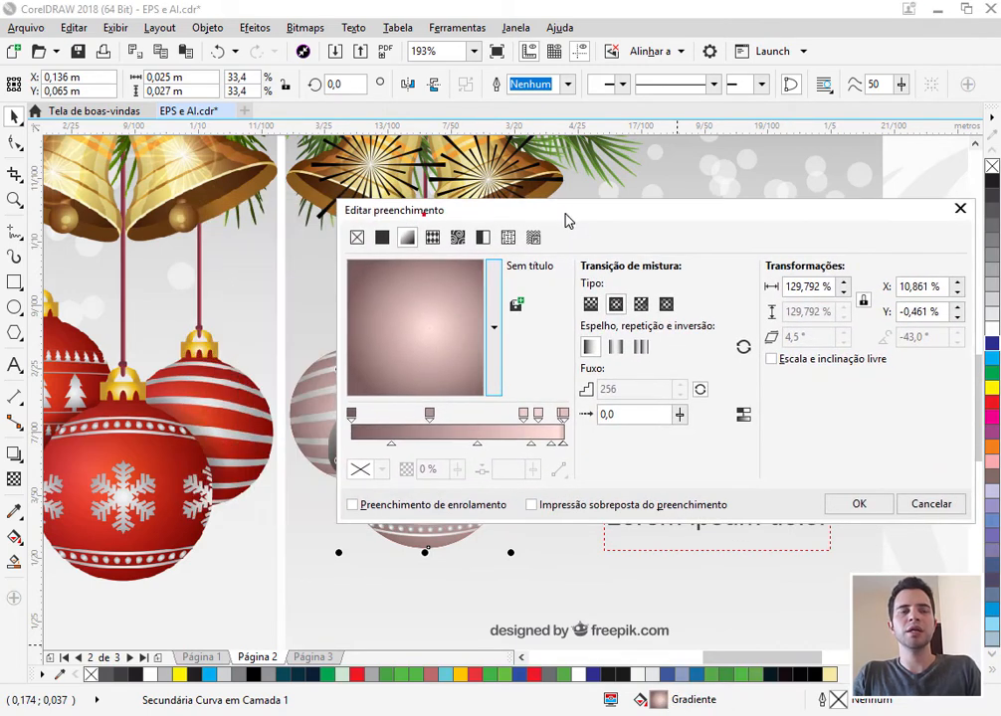
left_click(353, 415)
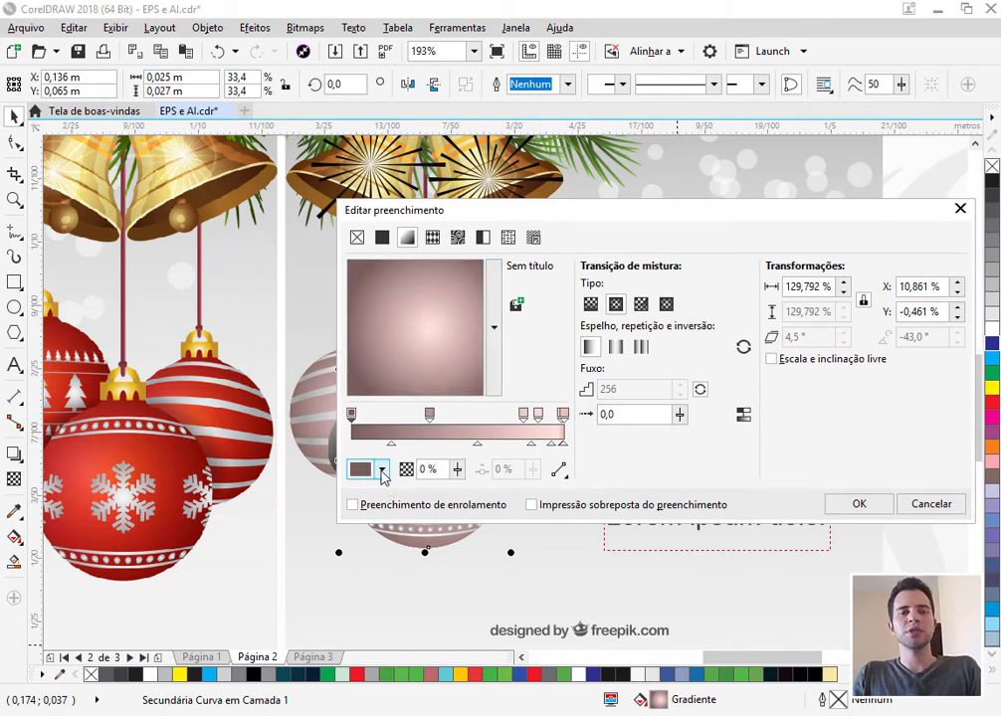
left_click(381, 470)
left_click(419, 513)
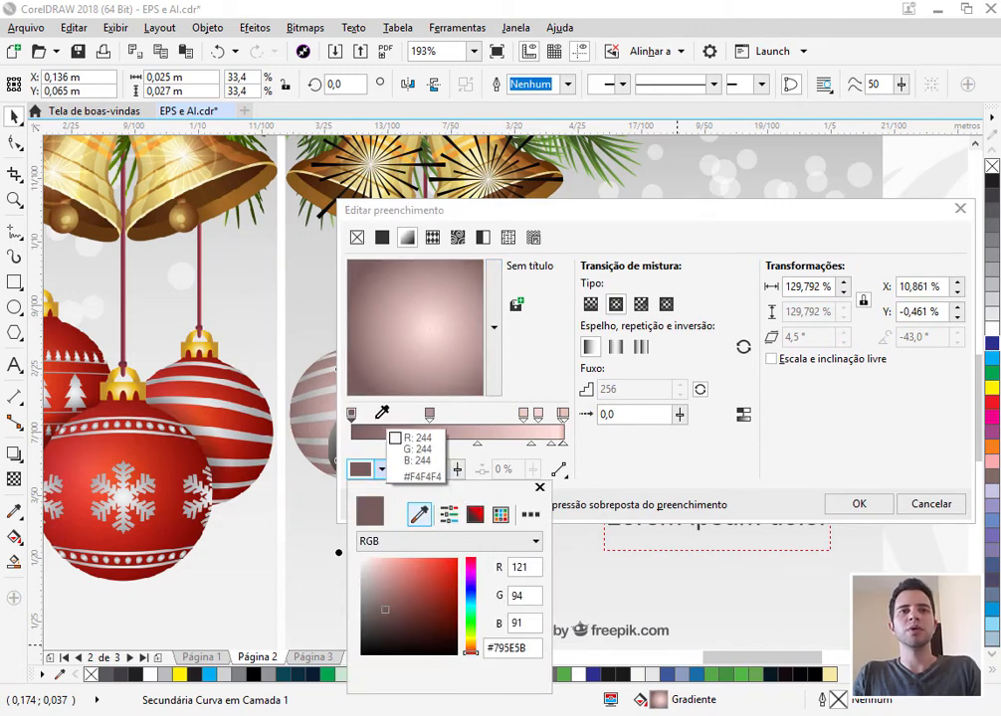
left_click(209, 448)
Step: Recolour the ball gradient's 37% node with the dark red #94150C sampled from the reference ball
left_click(430, 417)
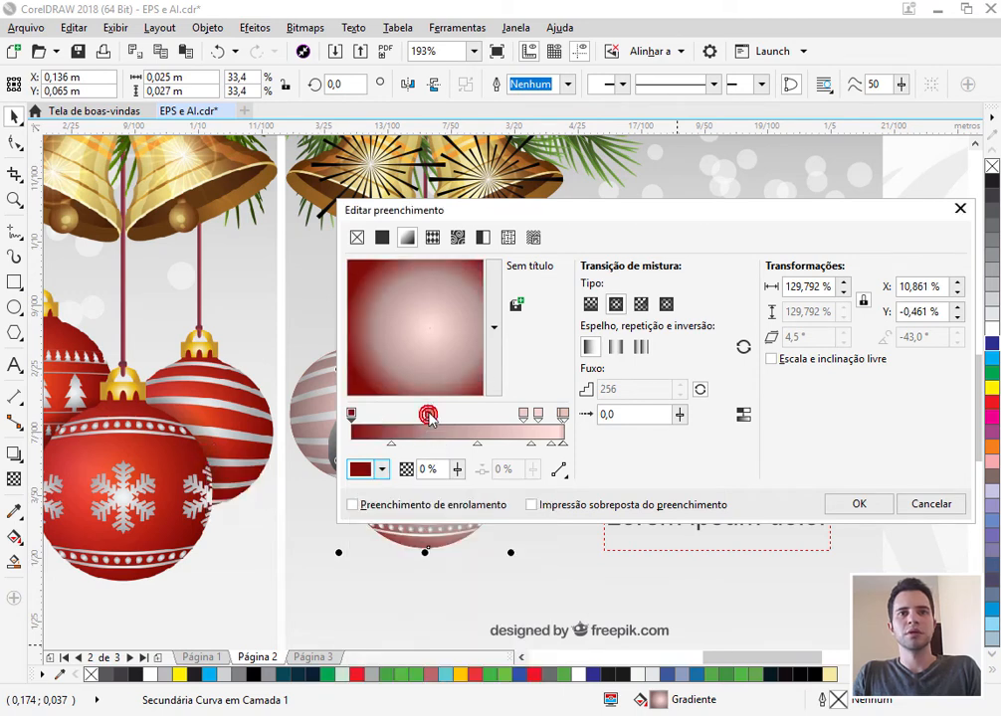
left_click(429, 415)
left_click_drag(452, 217, 530, 239)
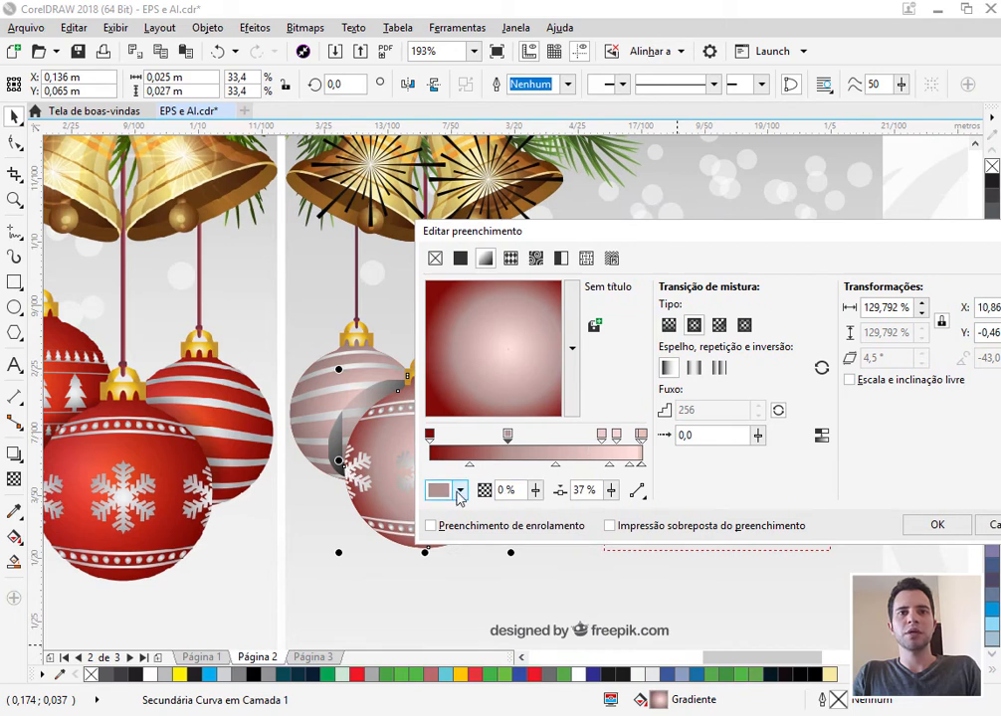
left_click(459, 489)
left_click(499, 536)
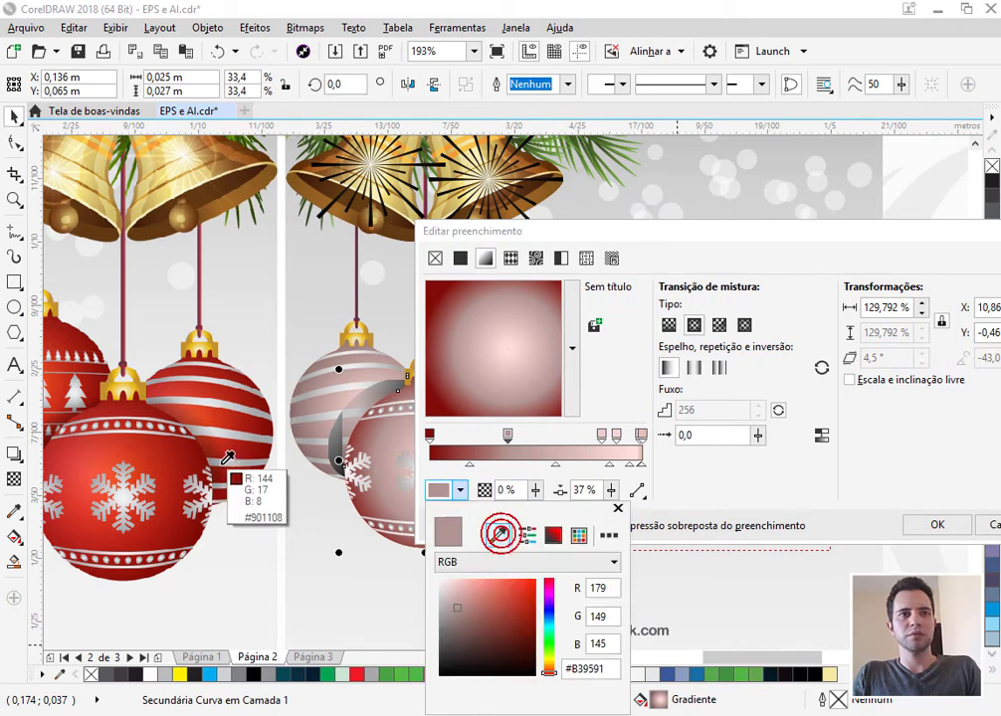
left_click(188, 459)
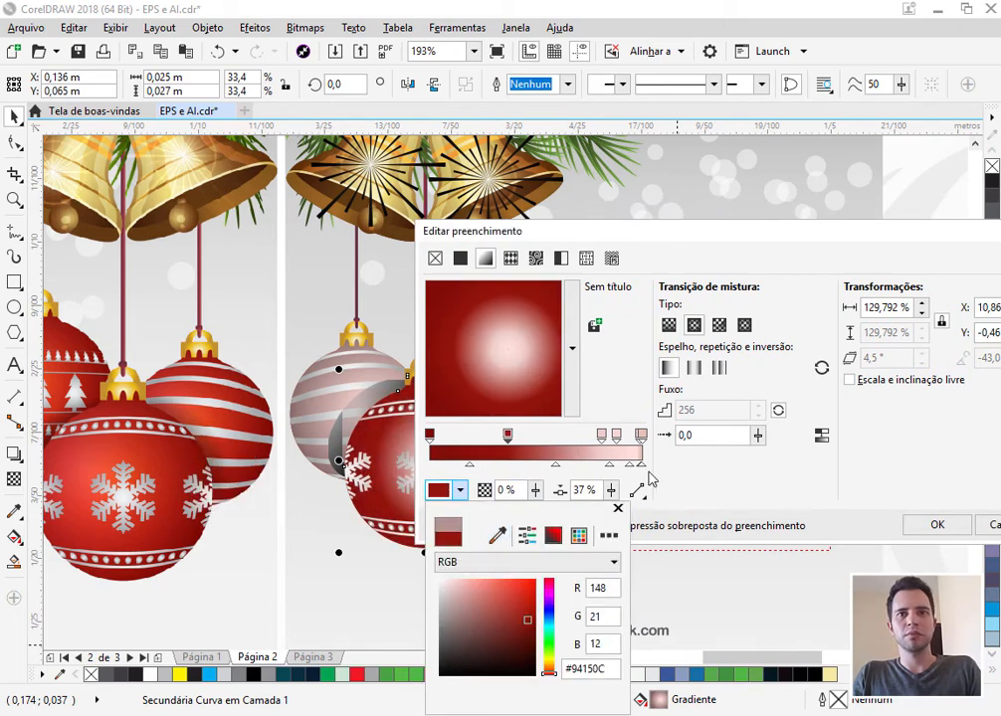
Step: Recolour the ball gradient's 81% node with a medium red sampled further inside the reference ball
left_click(601, 435)
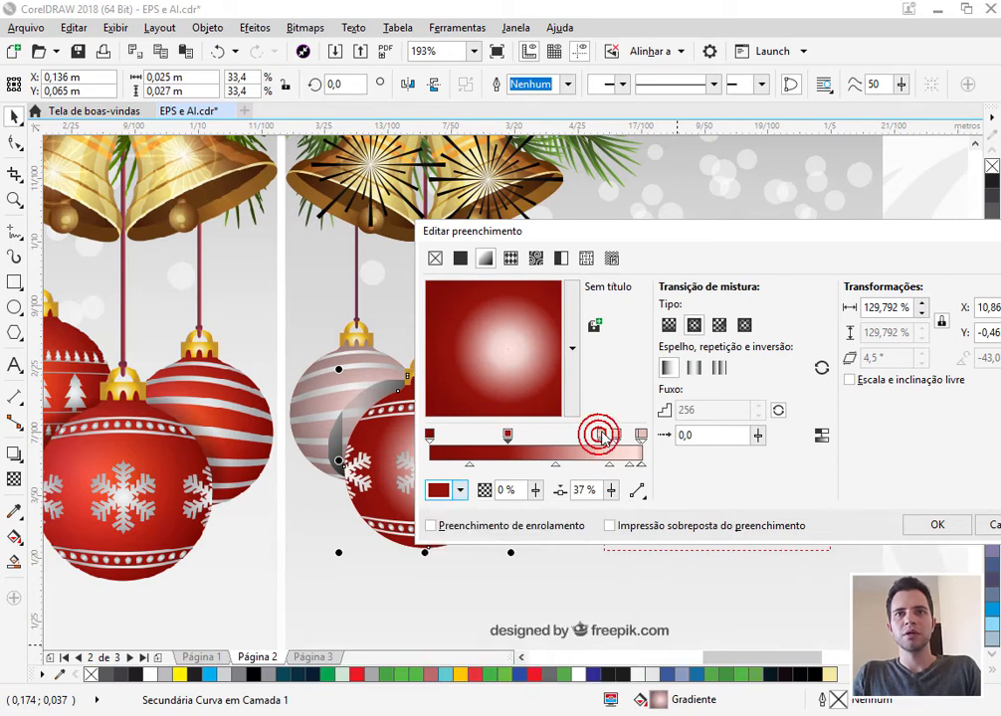
left_click(460, 491)
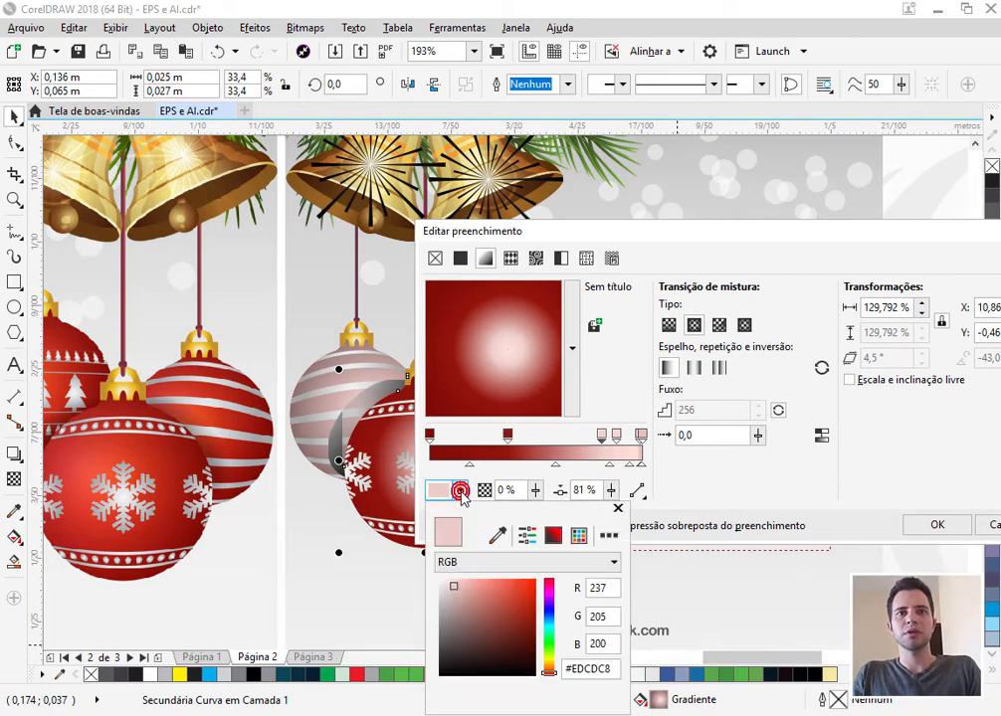
left_click(498, 537)
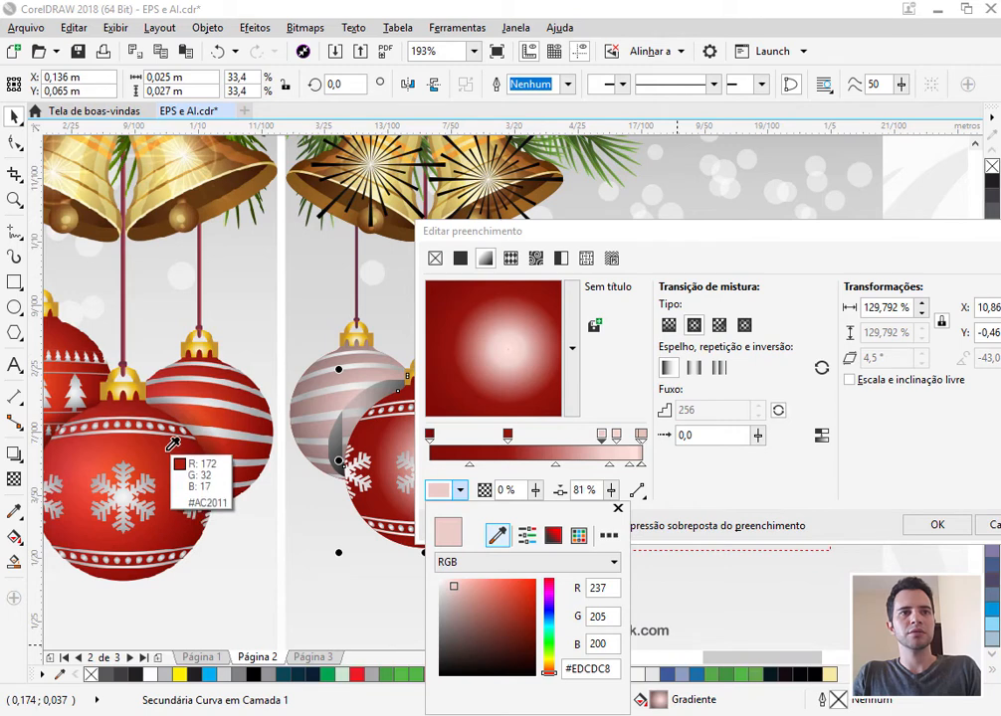
left_click(170, 442)
Step: Recolour the ball gradient's 88% node with the brighter red #CA341B sampled above the reference ball's snowflake
left_click(616, 436)
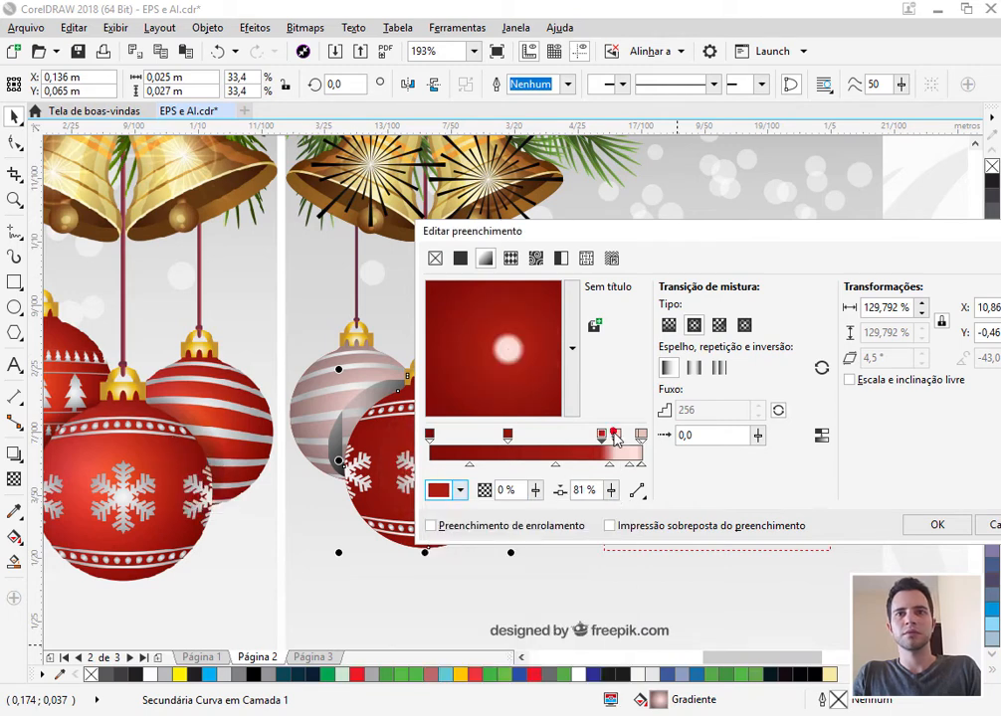
left_click(616, 436)
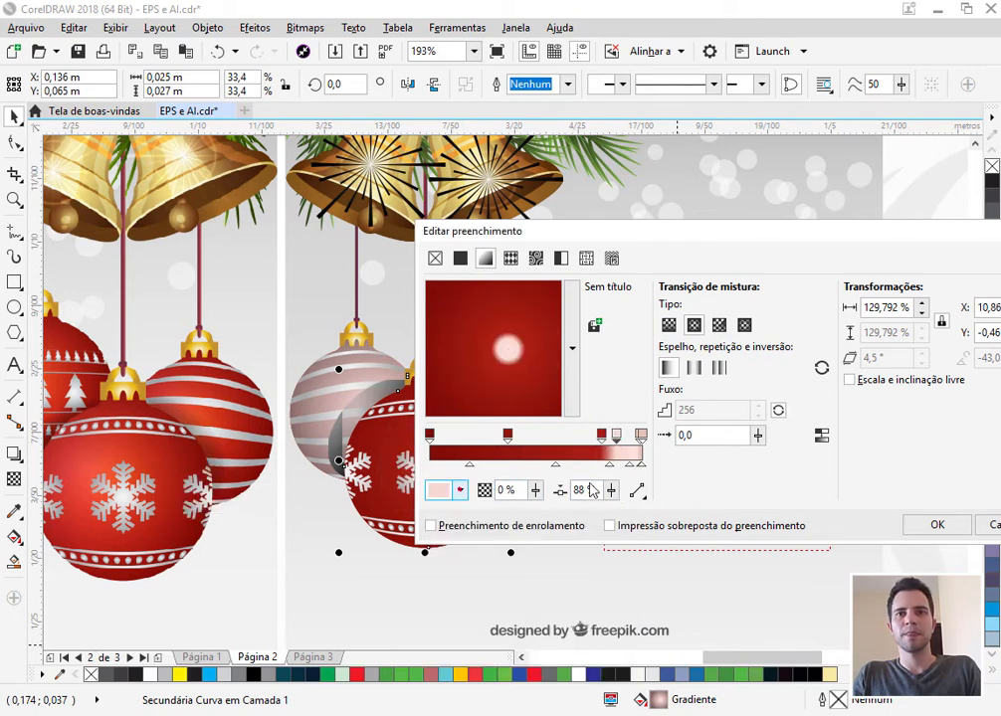
left_click(460, 490)
left_click(497, 537)
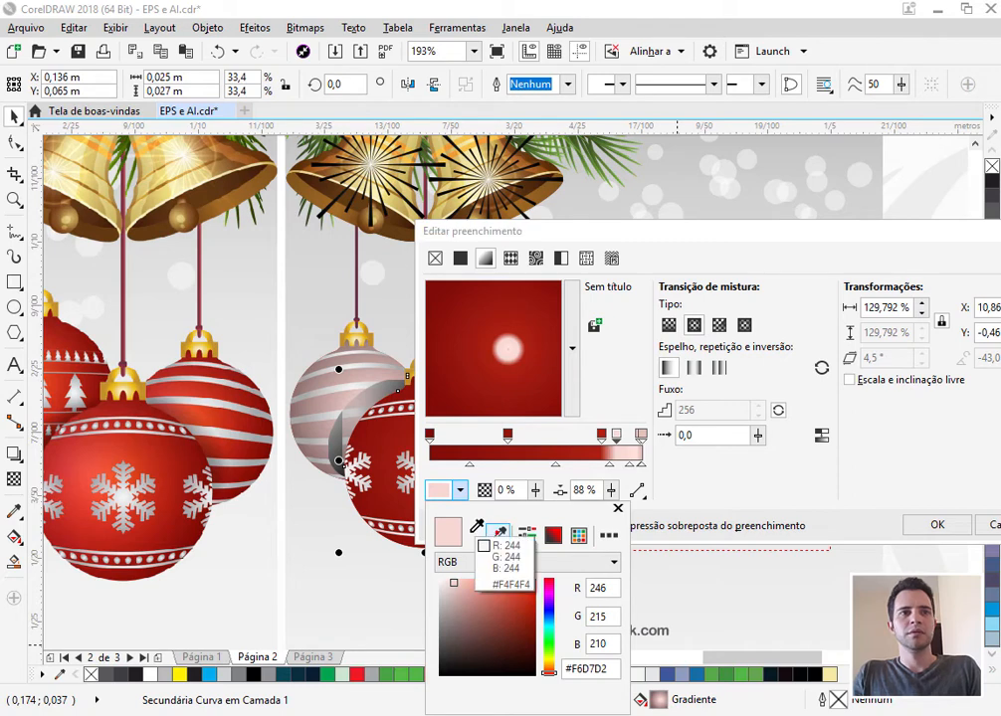
left_click(146, 450)
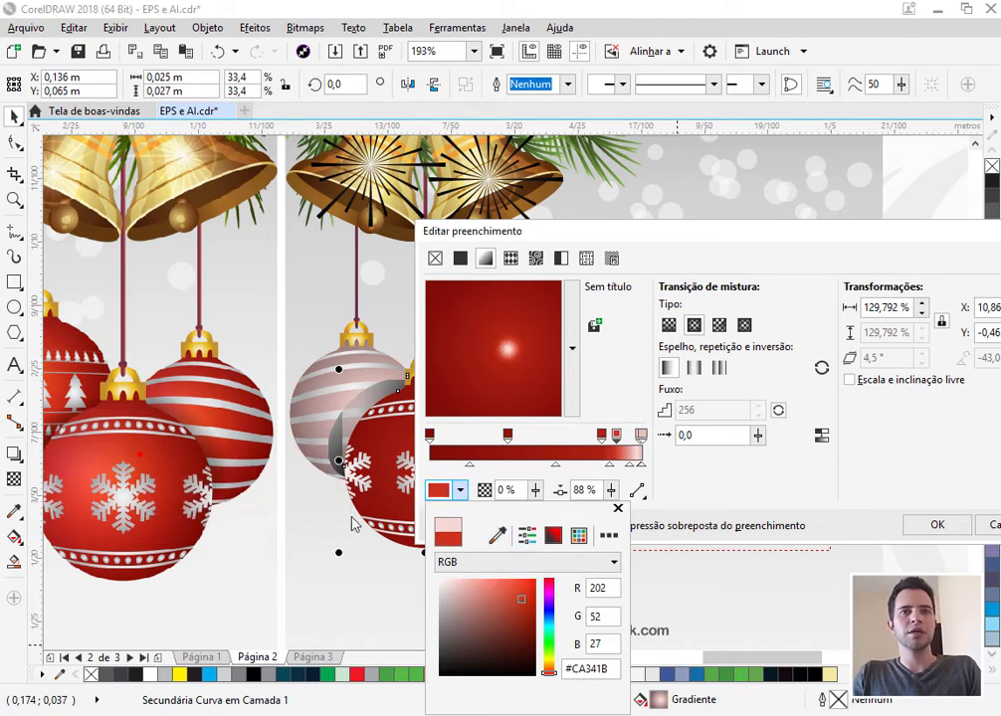
Step: Move the pink 99% node to 96%, recolour it with a bright red sampled from the reference ball, and shift it beside the 88% node
left_click(640, 437)
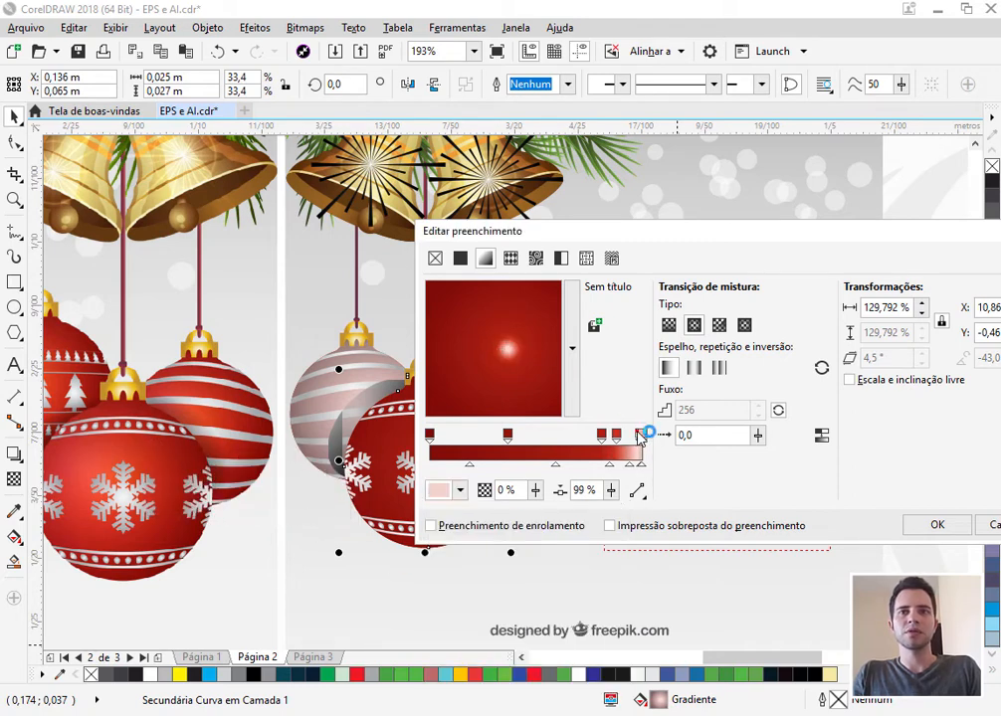
left_click(642, 435)
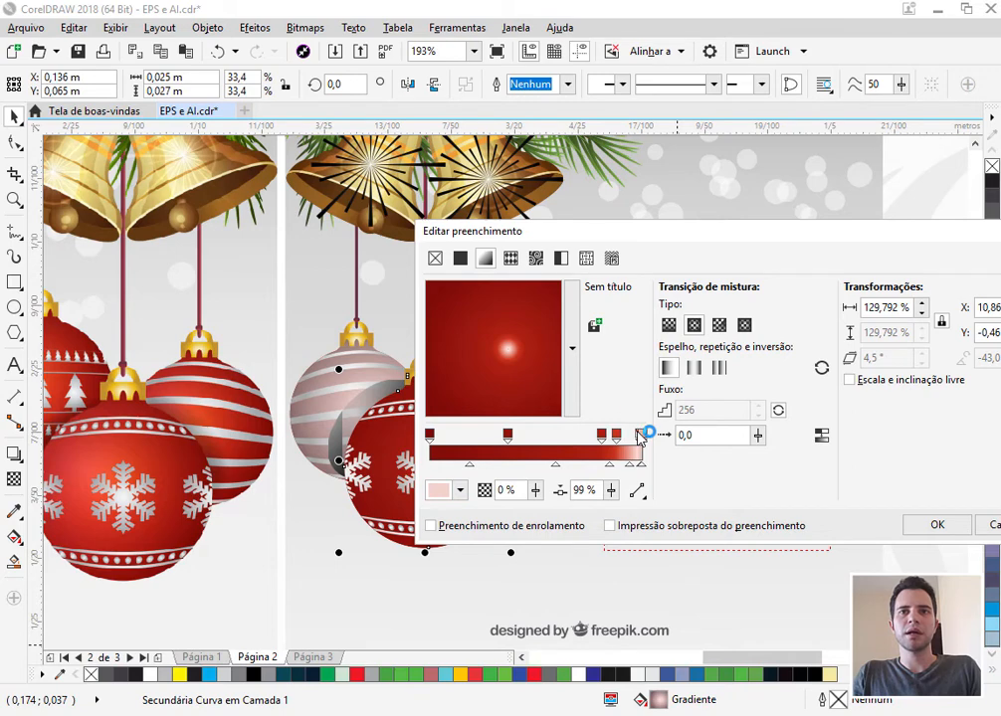
left_click(460, 490)
left_click(497, 536)
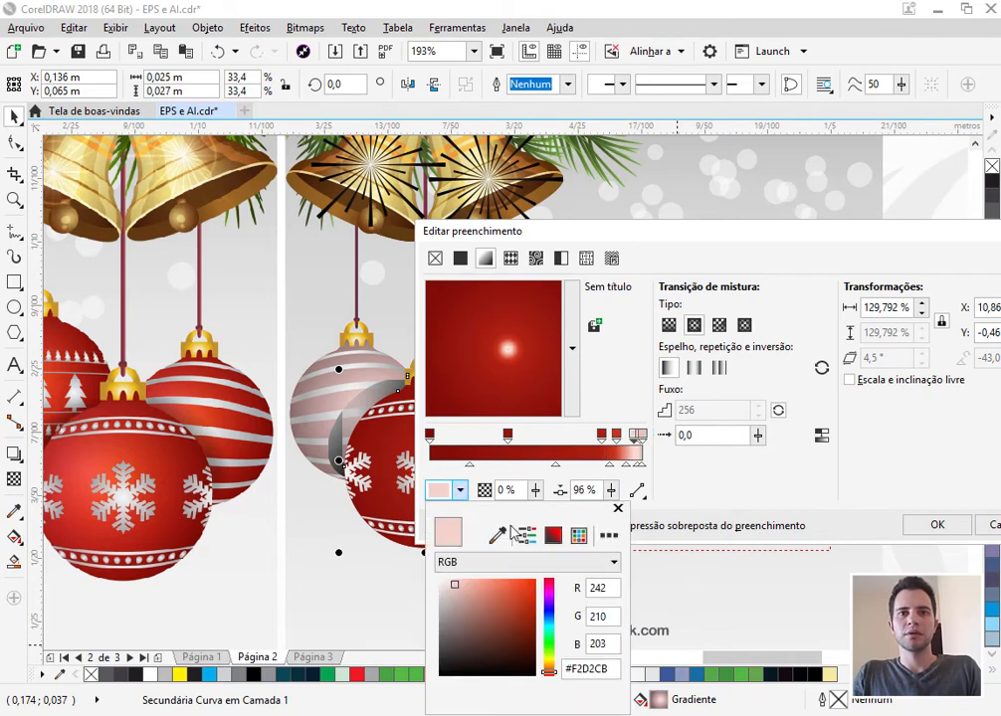
left_click(124, 459)
left_click(642, 435)
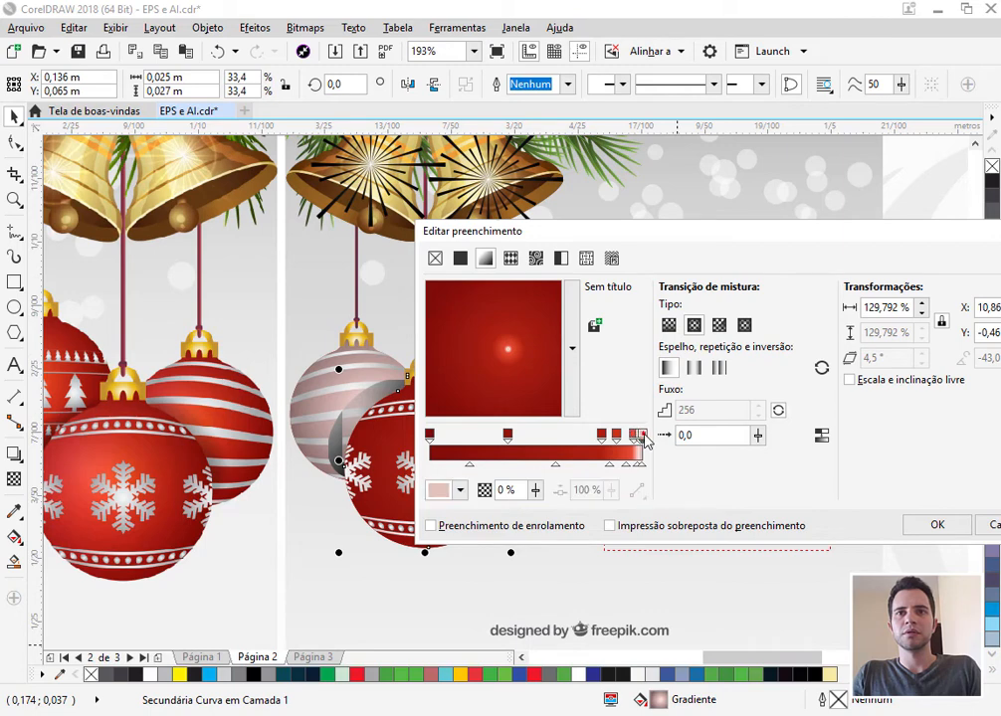
left_click_drag(634, 435, 619, 435)
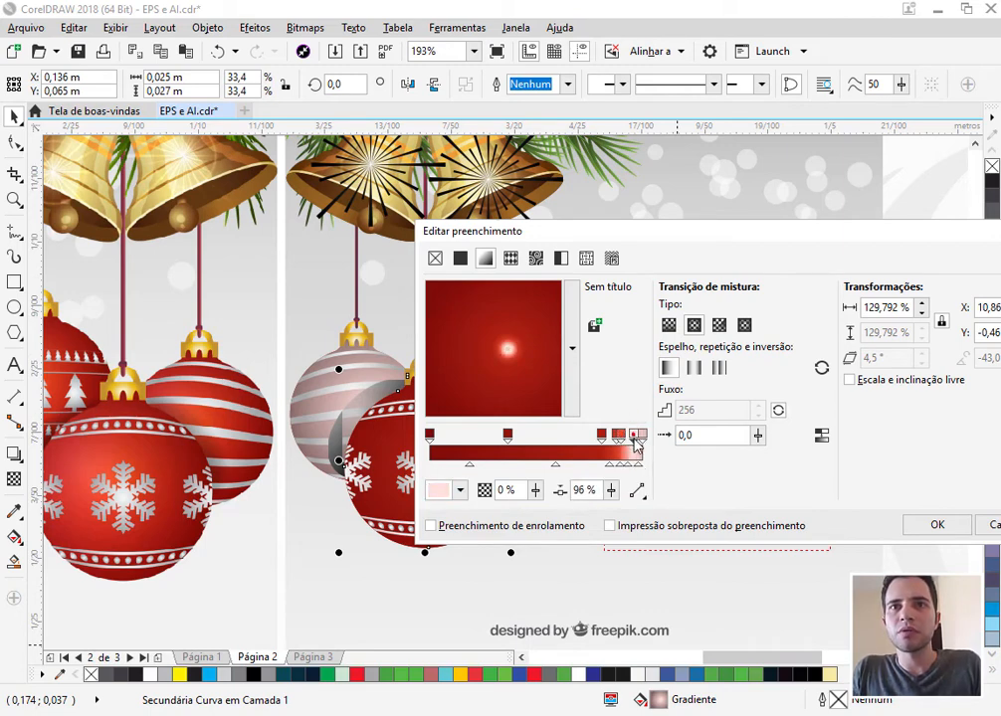
Step: Recolour the remaining pink 96% node as #EA4E37 and the 100% node with orange-red, both sampled from the reference ball, and apply the fill
left_click(459, 490)
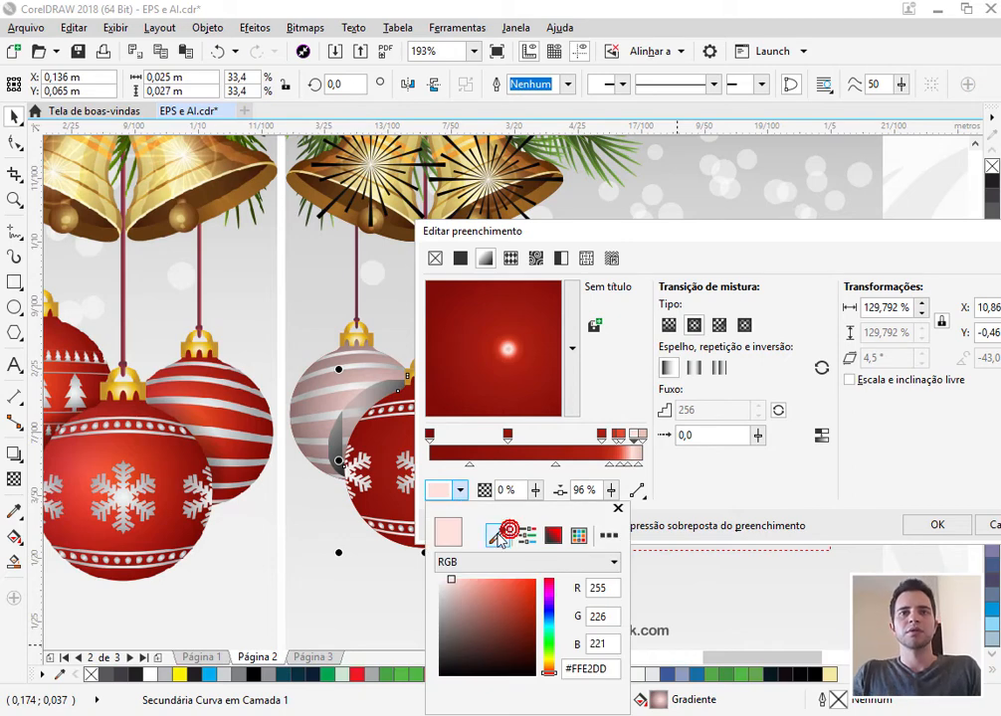
left_click(100, 460)
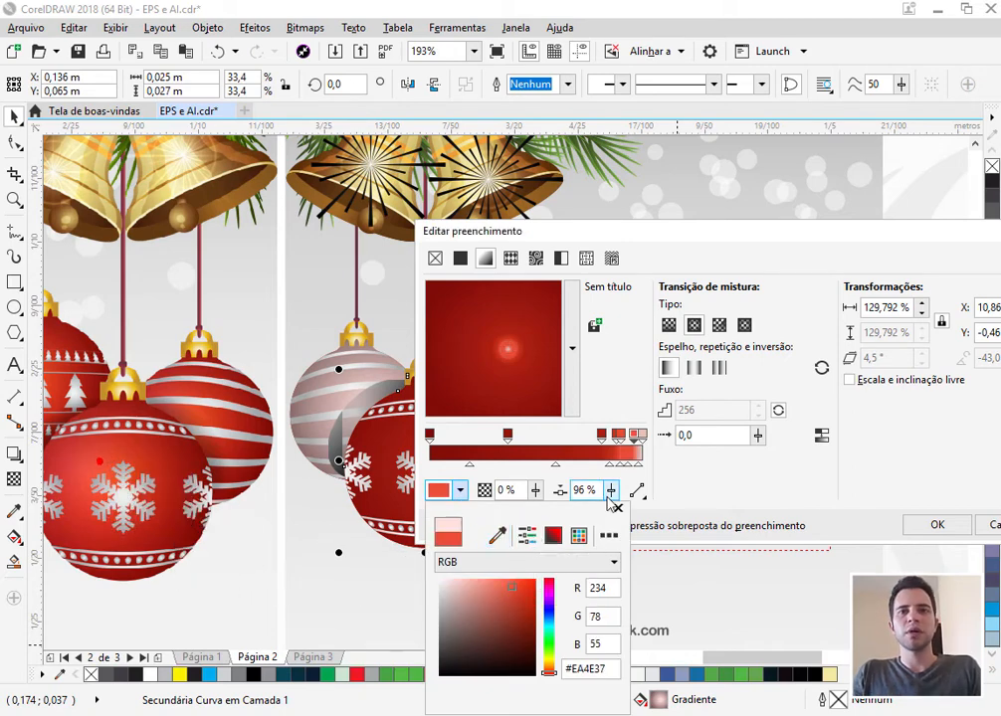
left_click(642, 436)
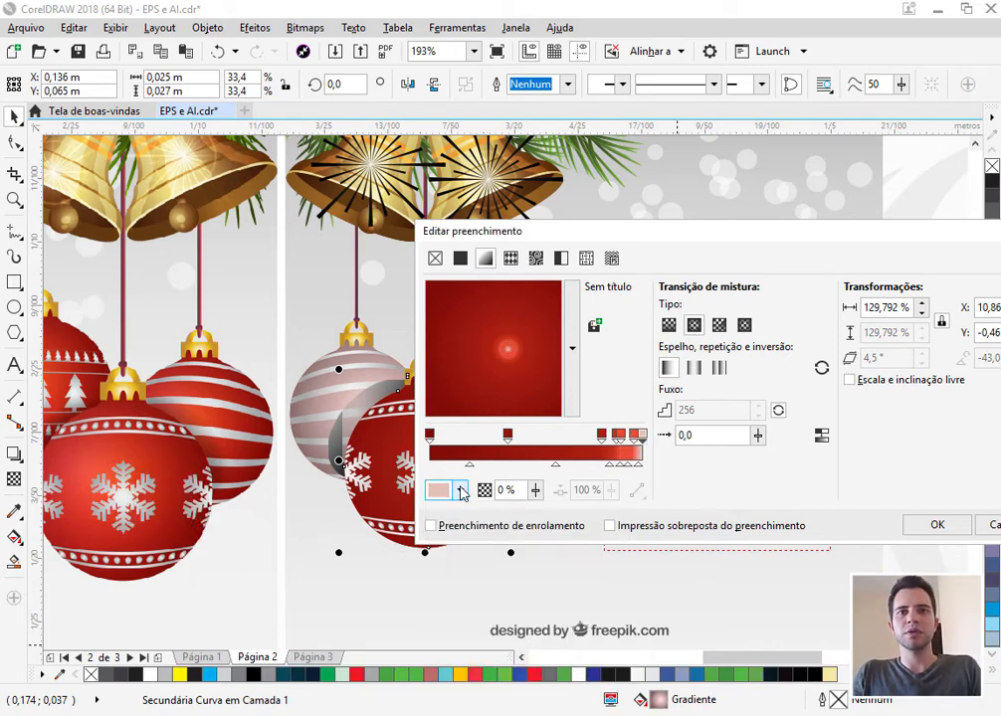
left_click(460, 491)
left_click(496, 535)
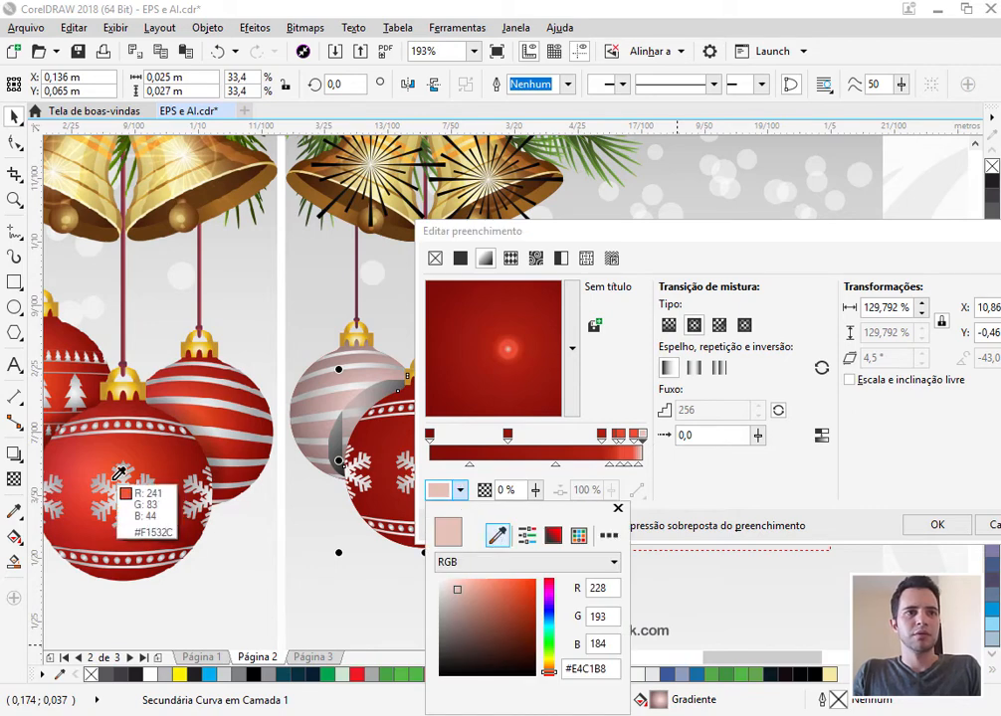
left_click(119, 474)
left_click(690, 510)
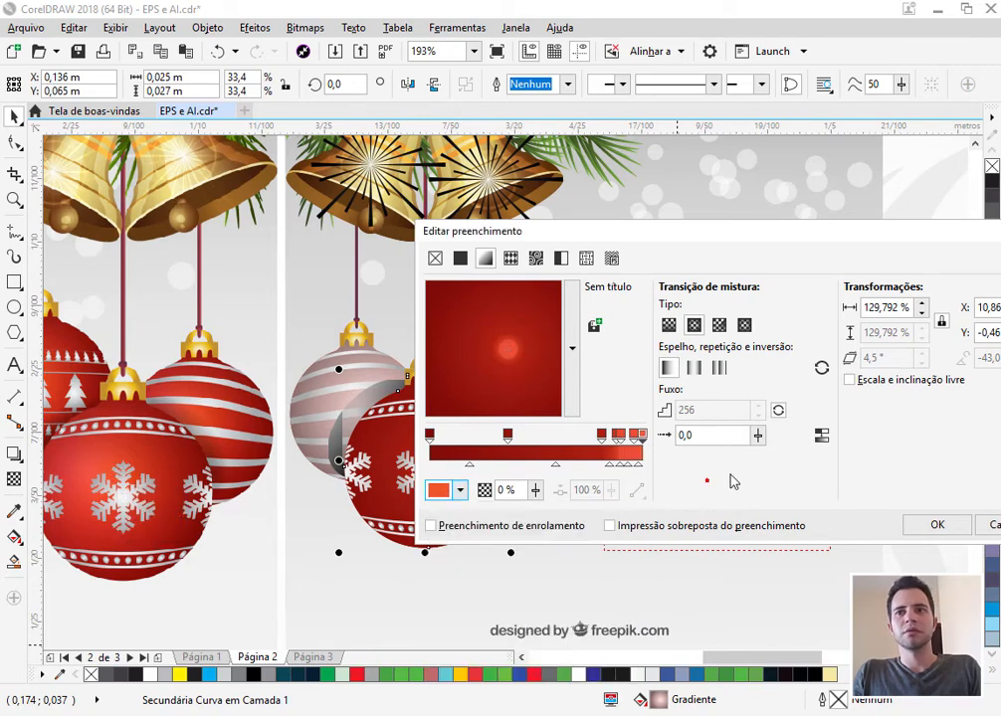
left_click(951, 528)
Step: Reopen the front ball's gradient fill for editing and delete the surplus bright nodes crowded near the gradient's end
scroll(460, 450, "up", 4)
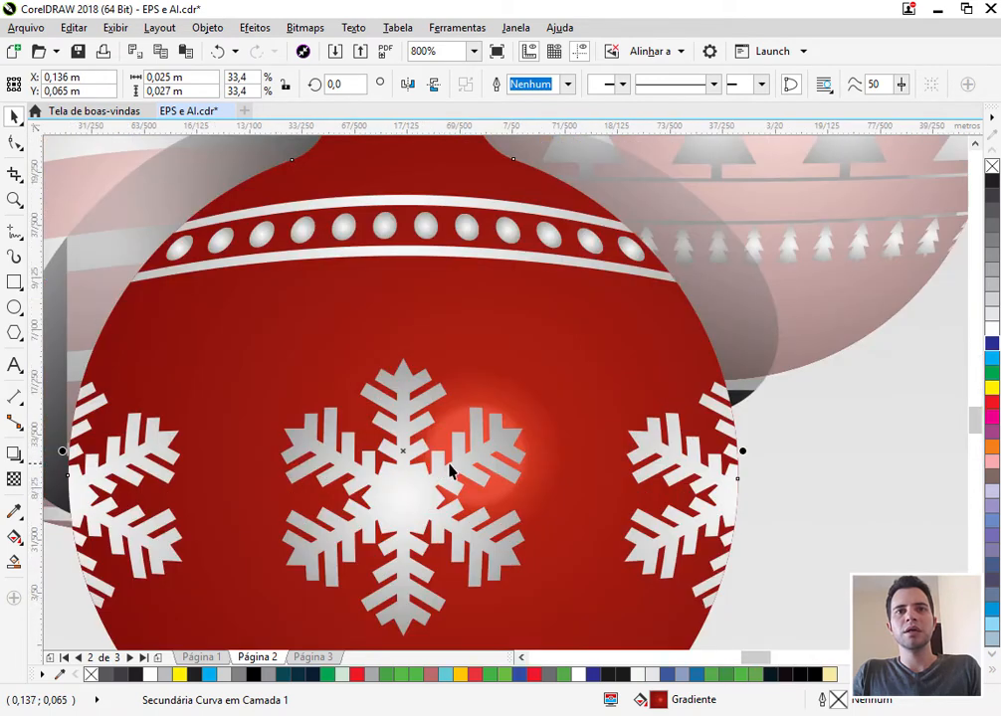
scroll(475, 396, "down", 2)
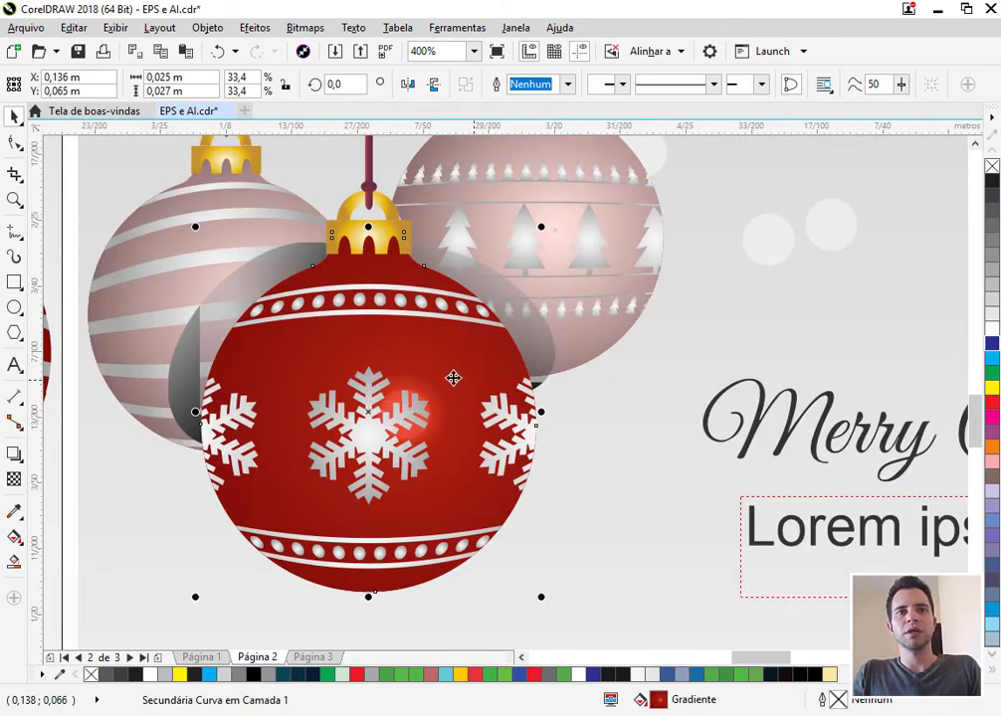
double_click(659, 700)
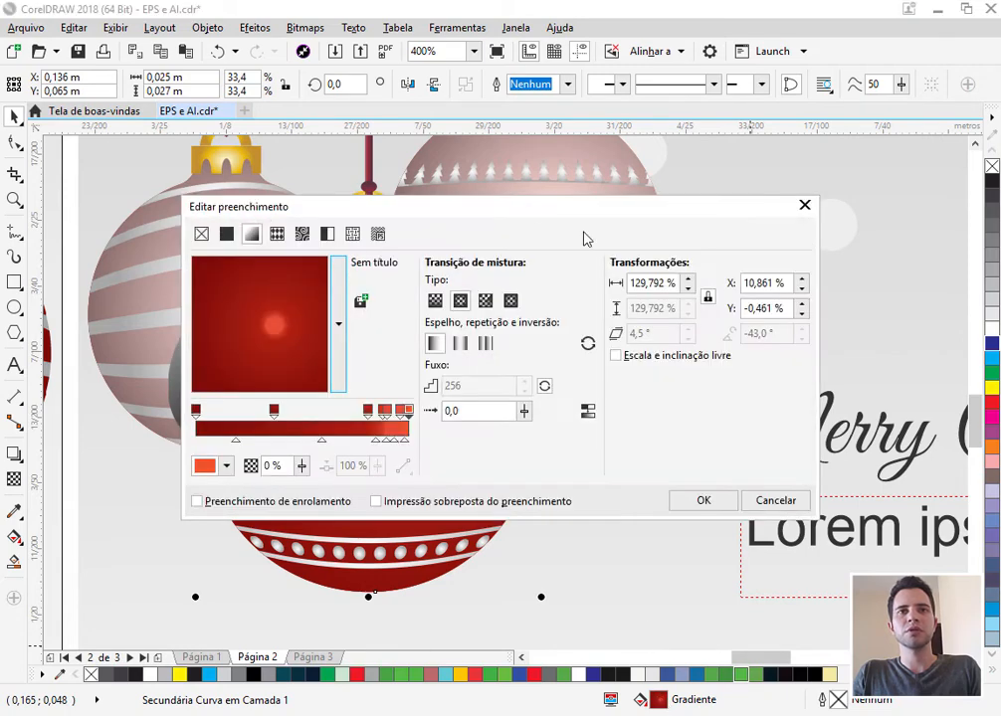
left_click_drag(488, 220, 792, 219)
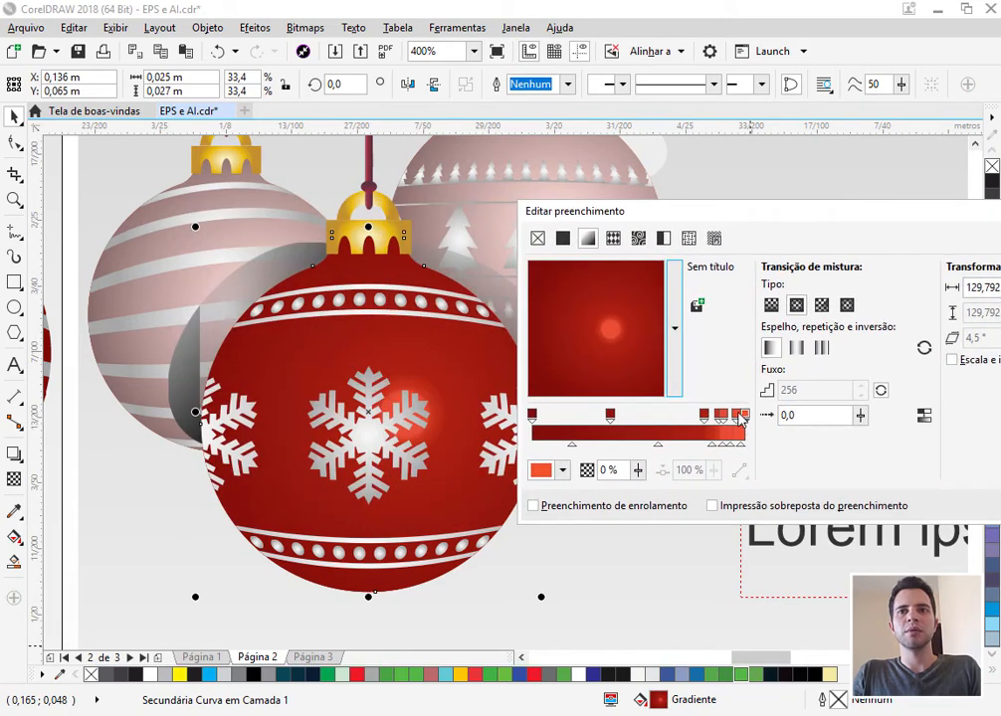
left_click(737, 416)
double_click(728, 414)
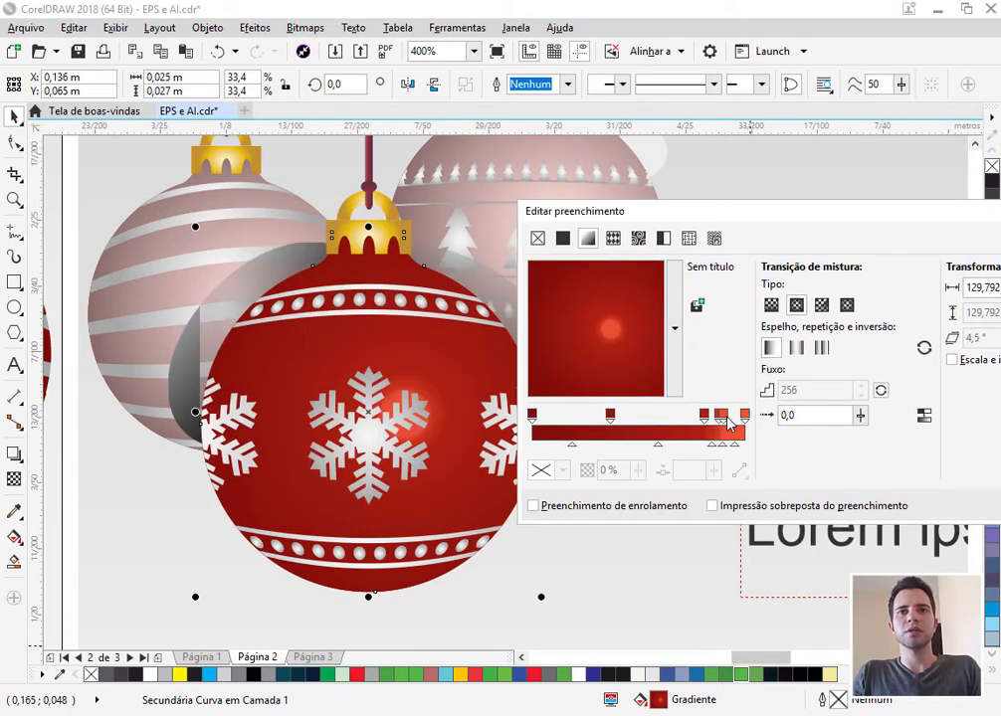
double_click(724, 415)
Step: Spread the remaining gradient nodes by moving the medium red one to 66% for a softer highlight, and apply the fill
left_click(715, 415)
left_click_drag(714, 420, 655, 424)
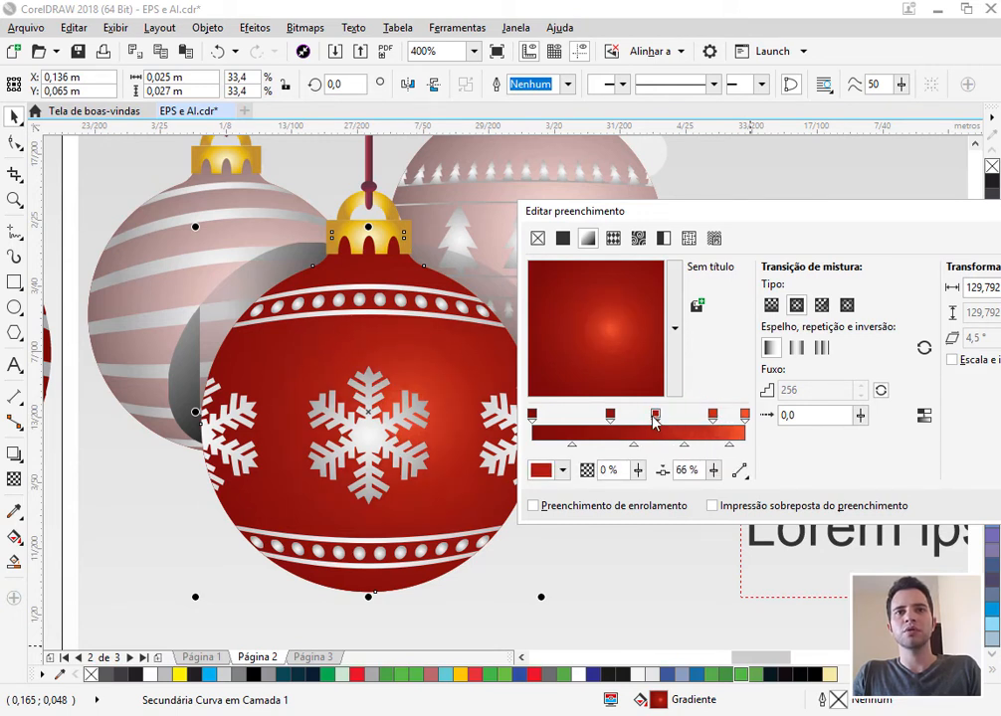
left_click(709, 417)
left_click_drag(913, 213, 647, 219)
left_click(764, 511)
scroll(496, 445, "down", 3)
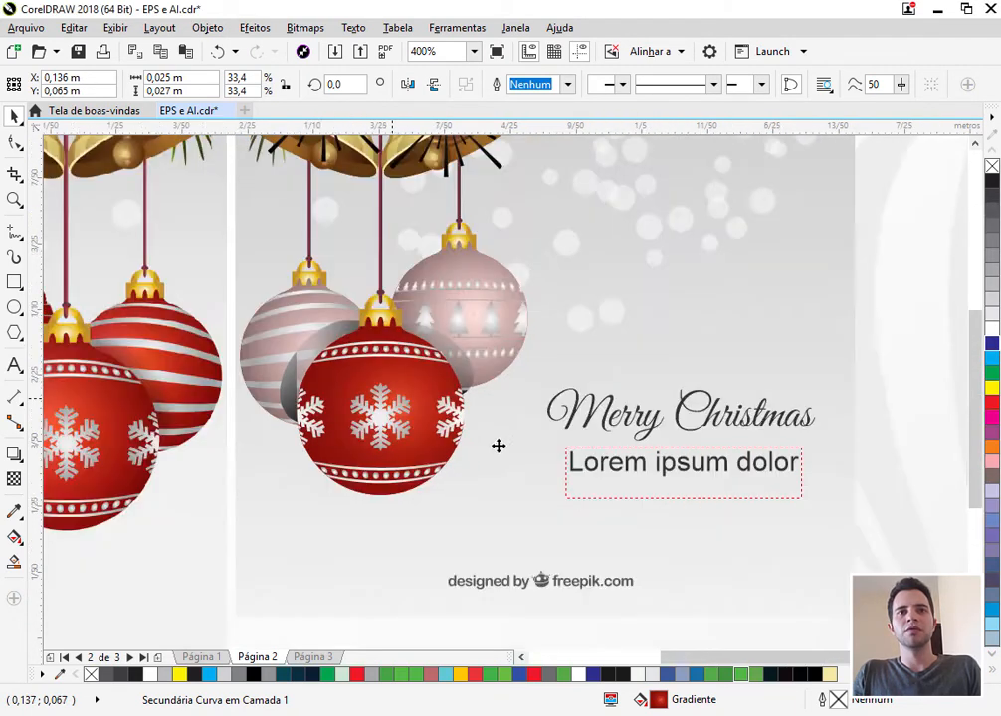
Step: Mirror the reference image horizontally and place it beside the imported artwork, just past the tree-patterned ball
left_click(301, 456)
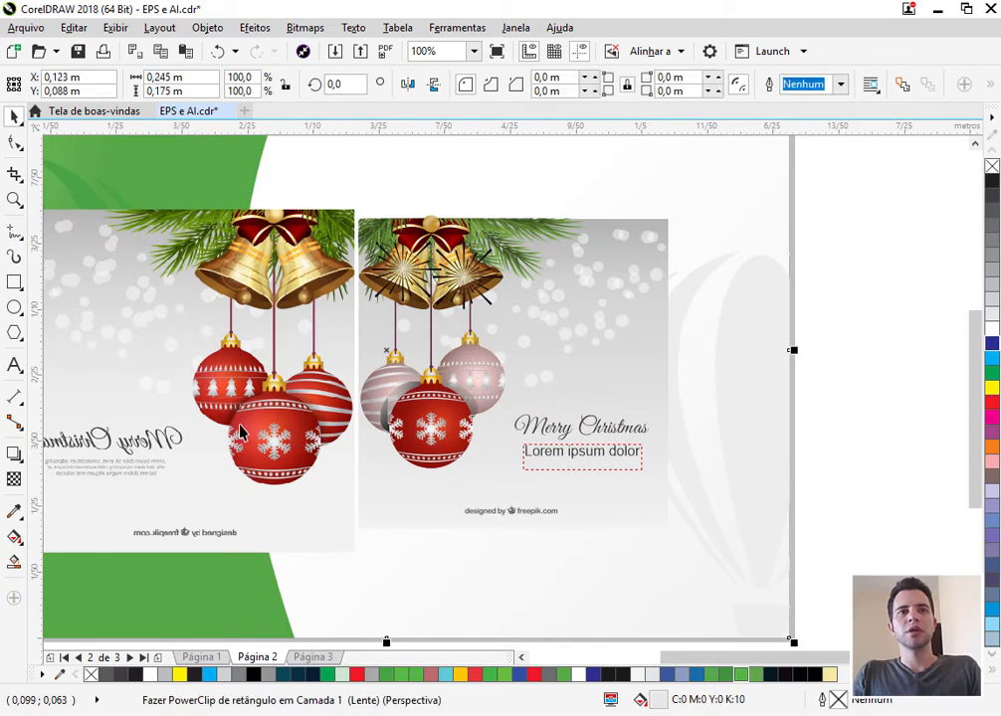
scroll(275, 336, "up", 2)
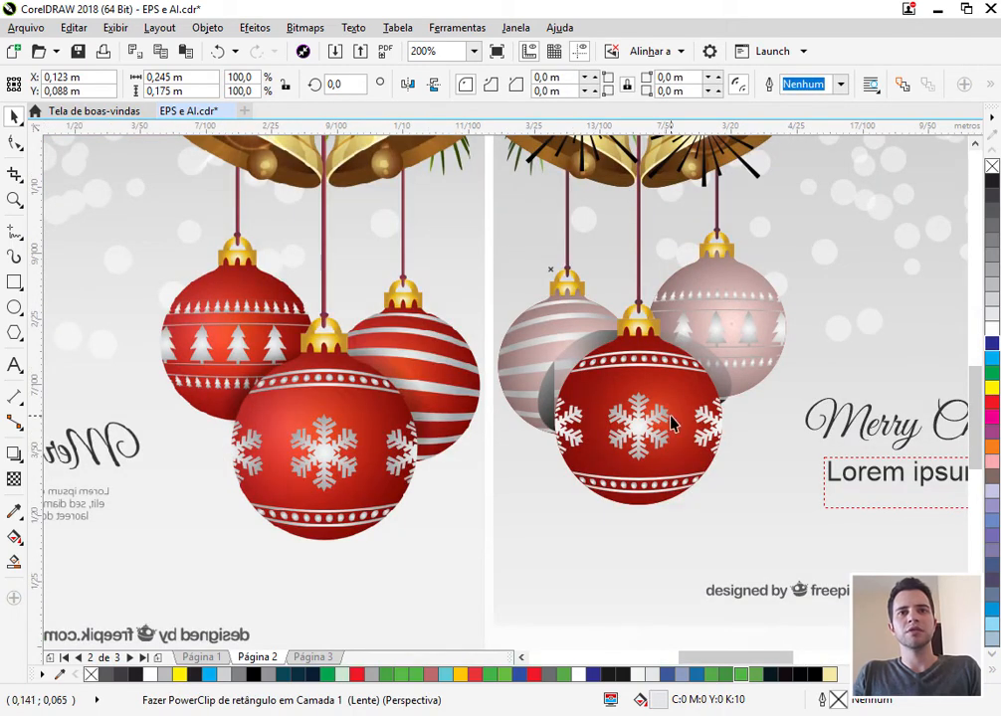
left_click(285, 435)
left_click(408, 83)
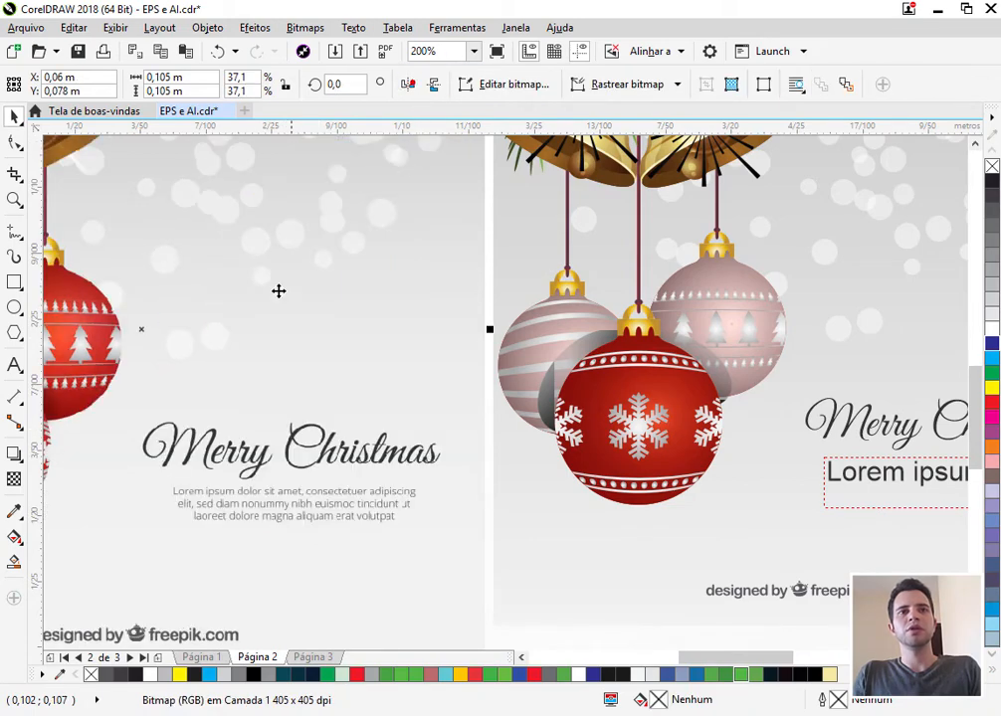
scroll(233, 300, "down", 2)
left_click_drag(233, 301, 527, 395)
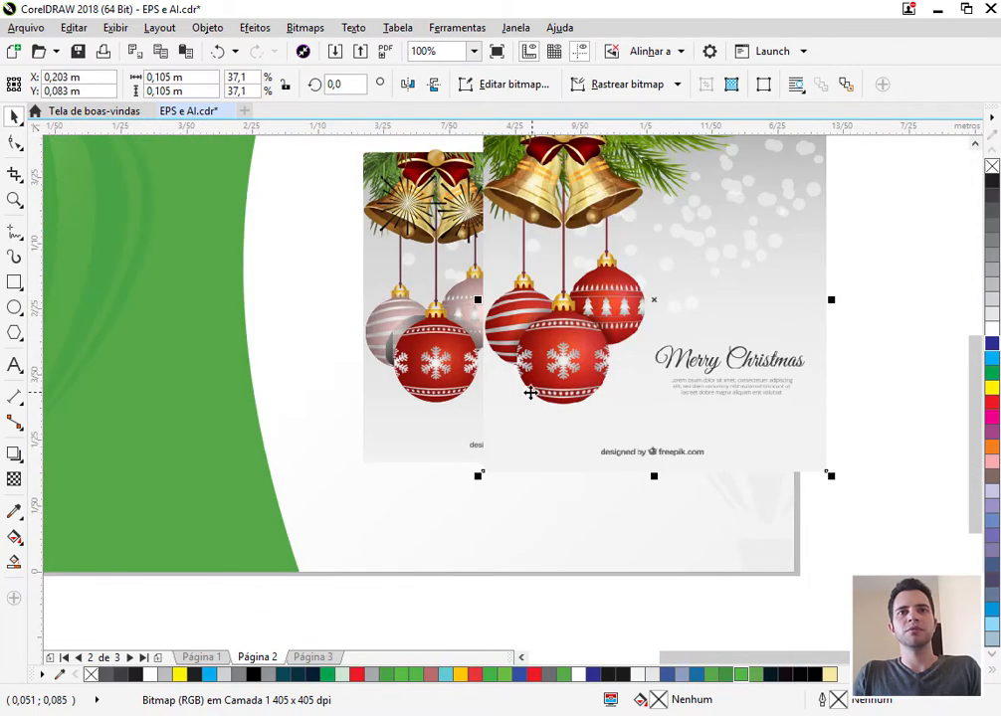
scroll(574, 353, "up", 2)
left_click_drag(574, 354, 621, 355)
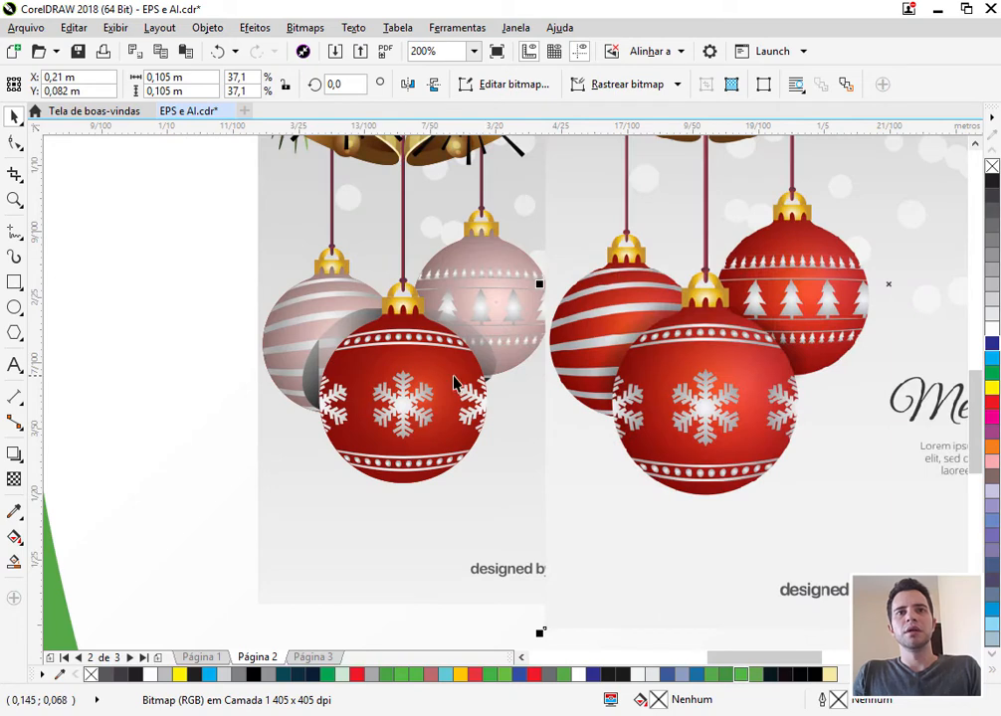
Step: Shift the front ball's darker red gradient nodes toward the dark end, placing the second one at 20%, and apply the fill
left_click(441, 369)
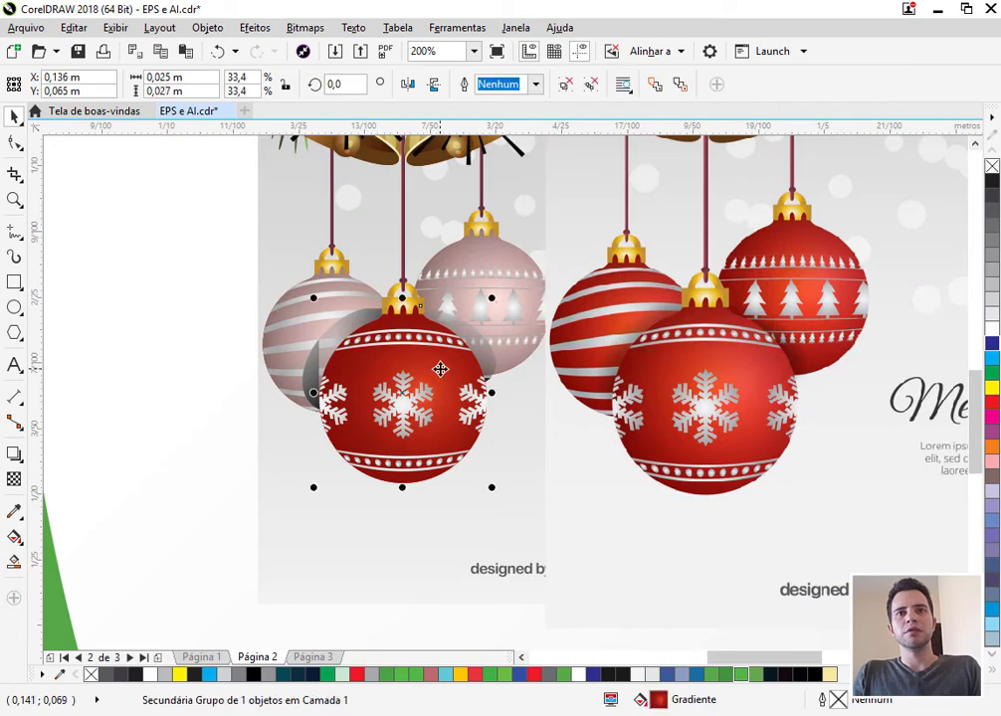
double_click(659, 700)
left_click_drag(441, 211, 733, 203)
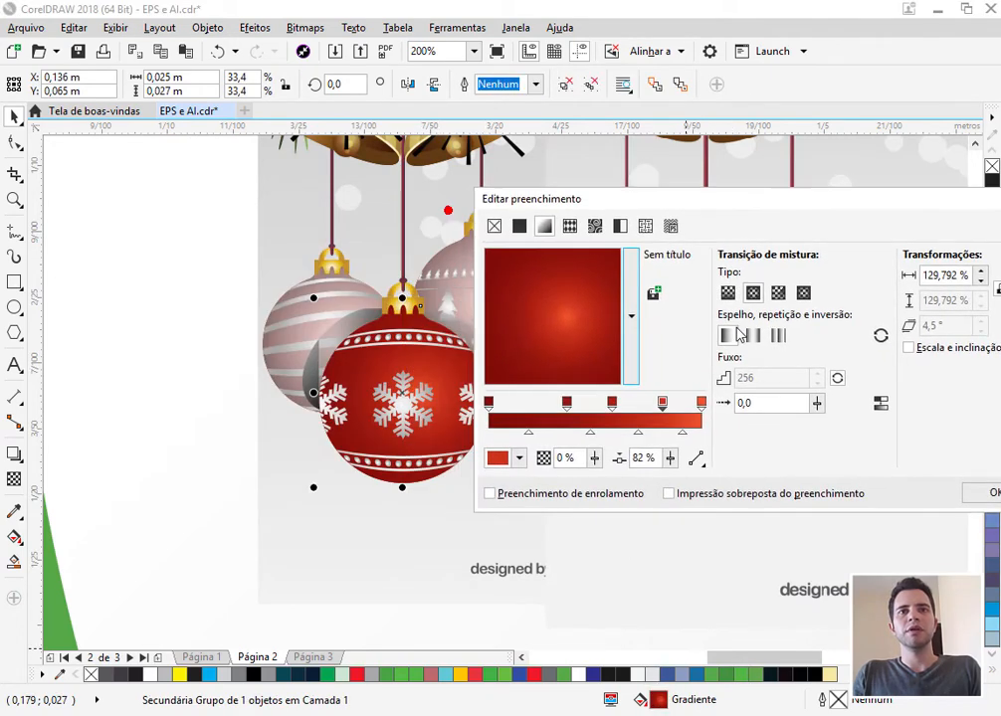
left_click_drag(602, 402, 533, 410)
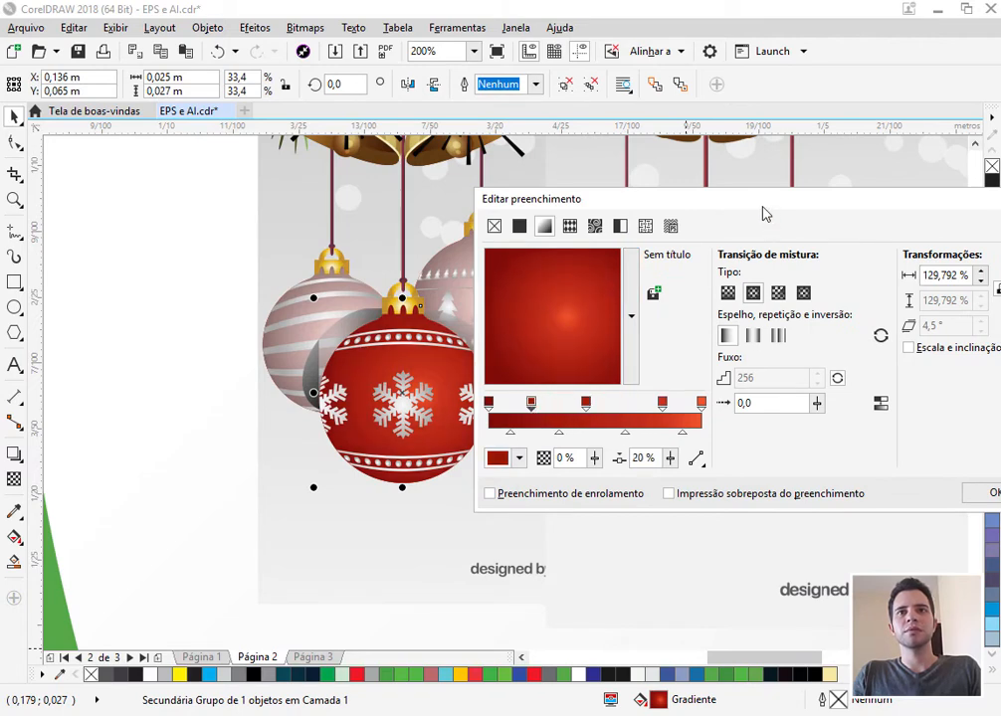
left_click_drag(763, 213, 534, 249)
left_click(769, 532)
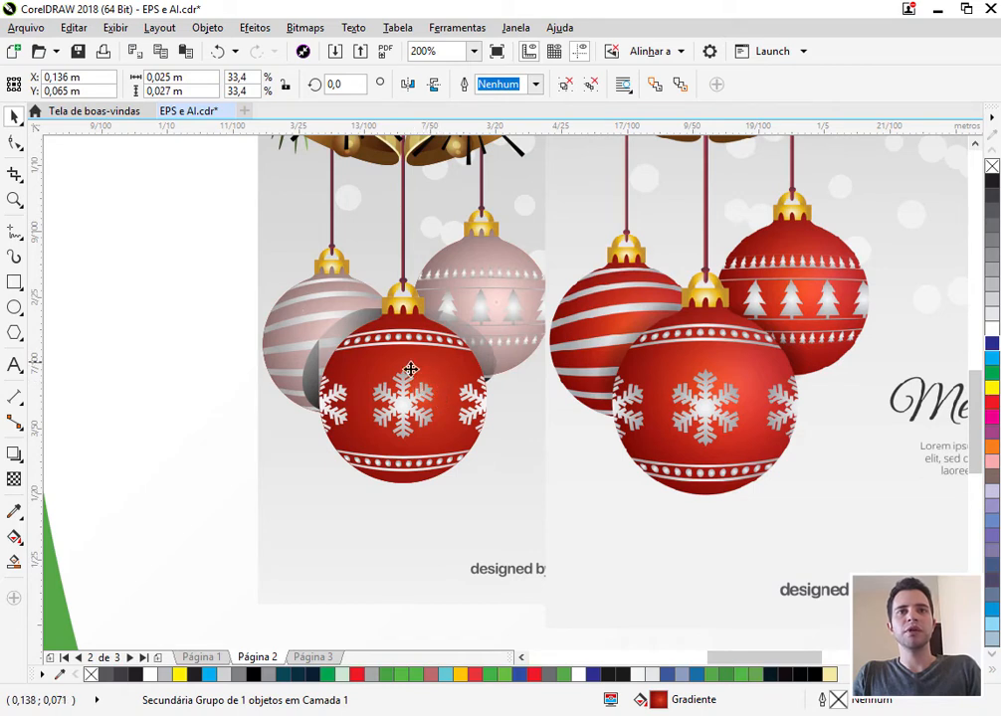
Step: Recolour the first node of the striped ball's gradient fill as dark green #0D5923
left_click(312, 312)
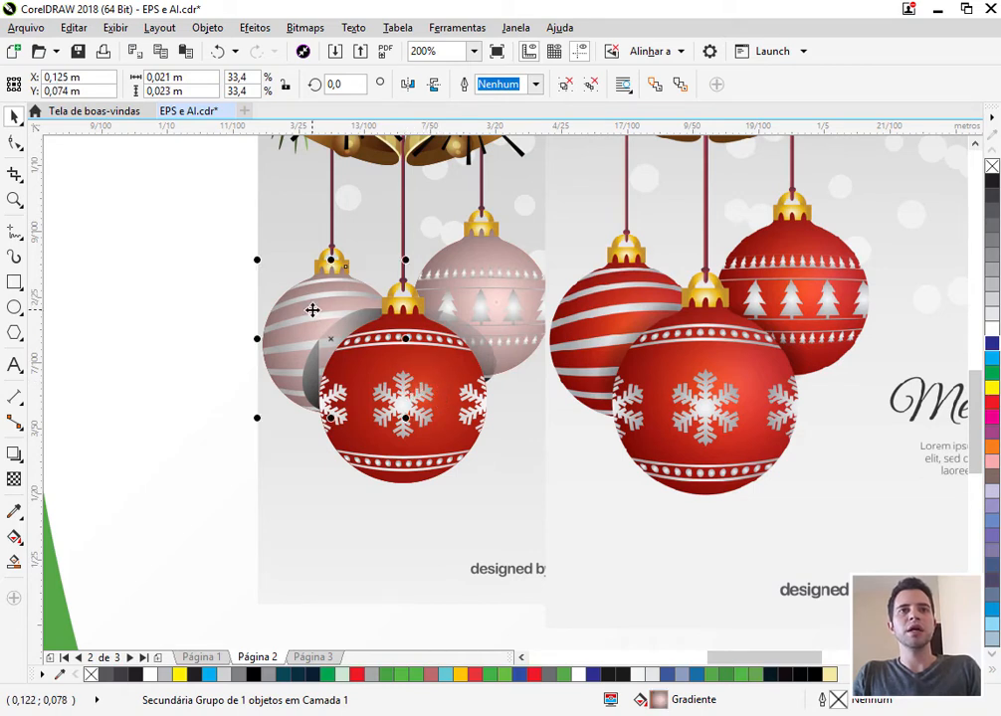
left_click_drag(313, 311, 271, 319)
key("ctrl+z")
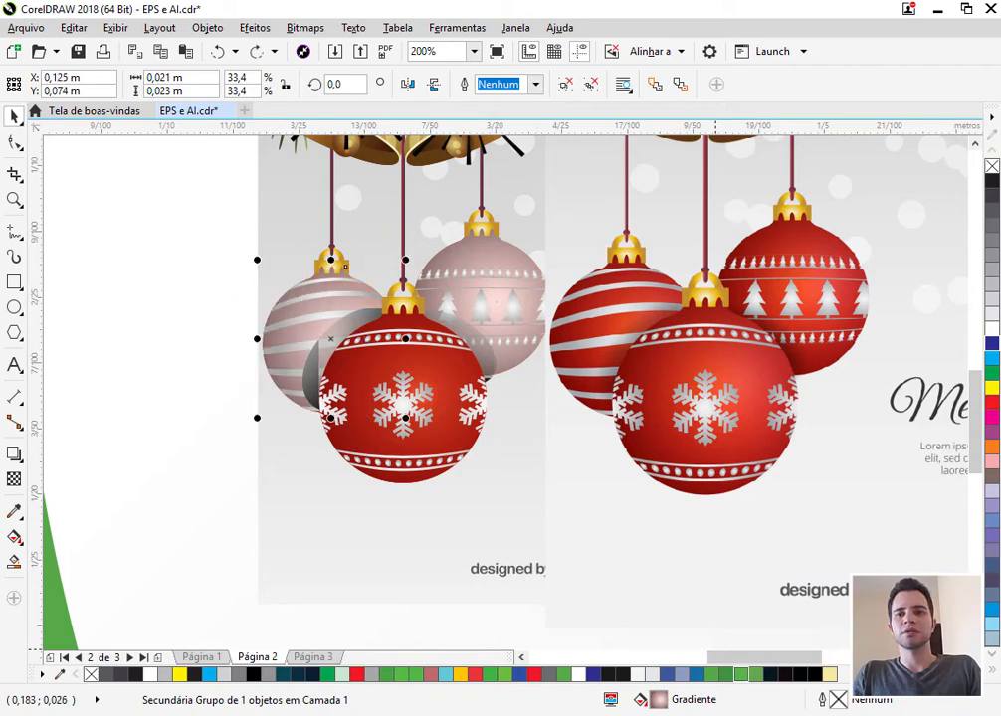
double_click(658, 700)
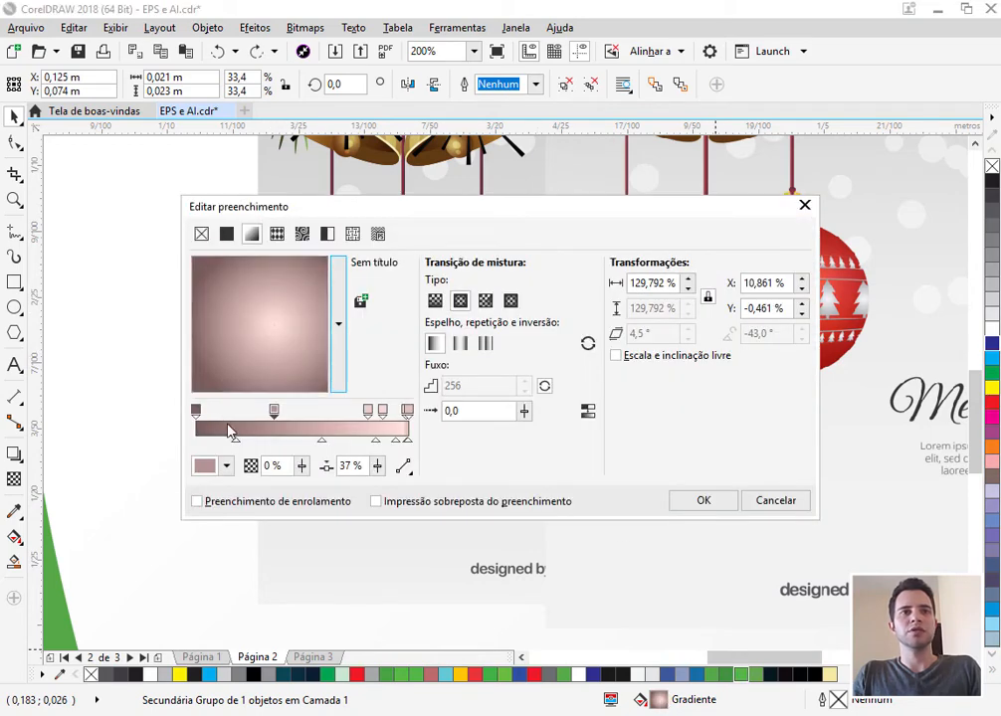
left_click(196, 419)
left_click_drag(380, 206, 605, 169)
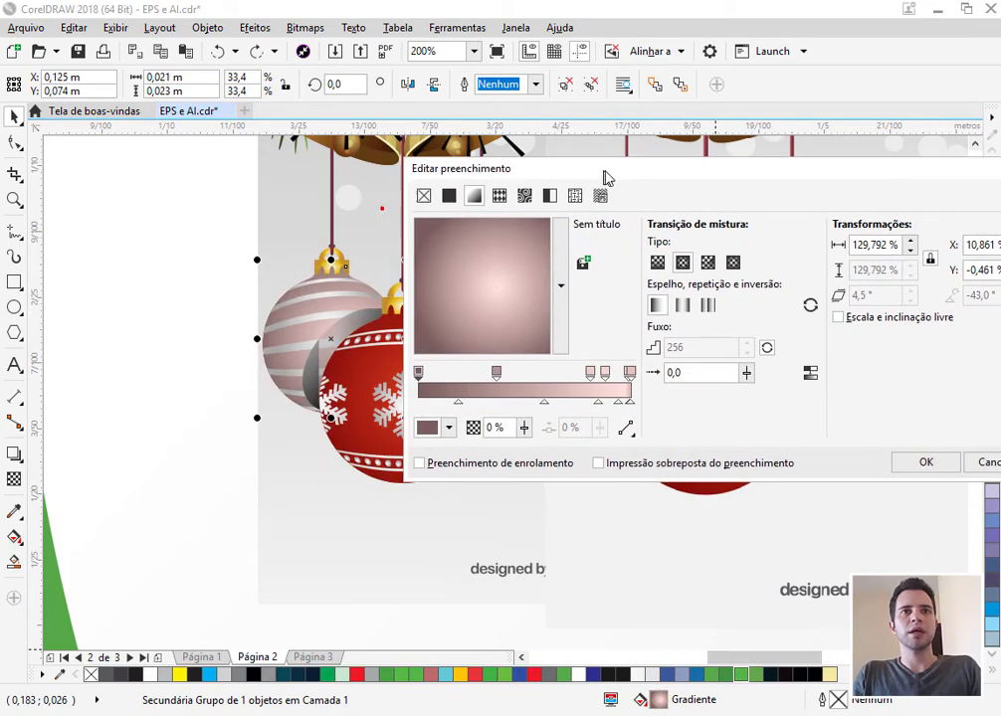
left_click(452, 428)
left_click(542, 575)
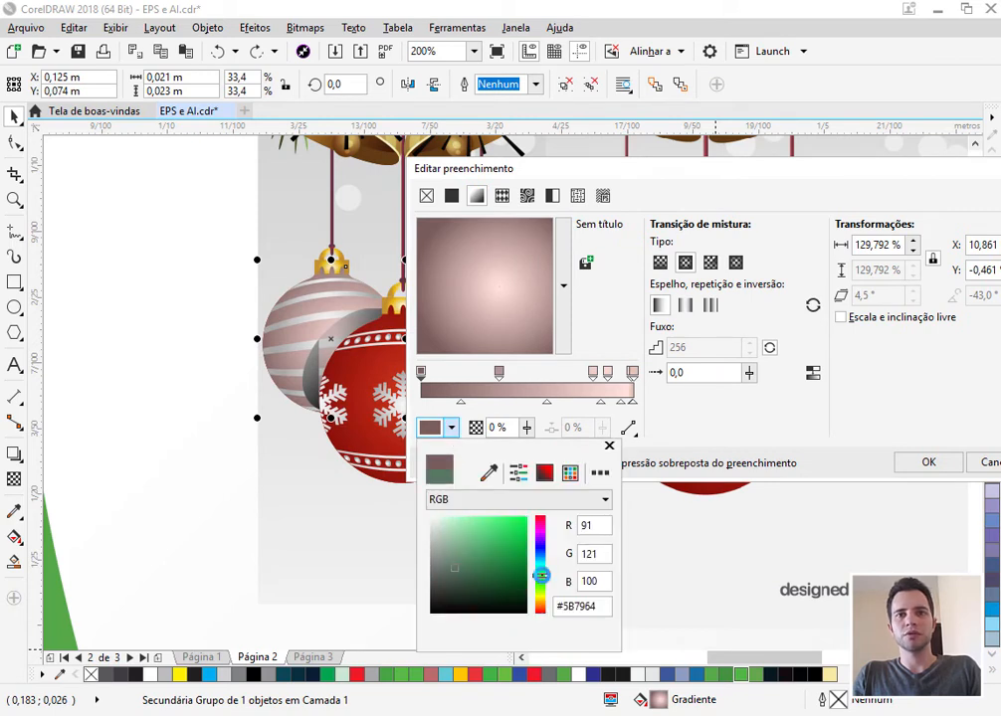
mouse_move(522, 584)
left_mouse_down()
mouse_move(513, 558)
mouse_move(512, 583)
left_mouse_up()
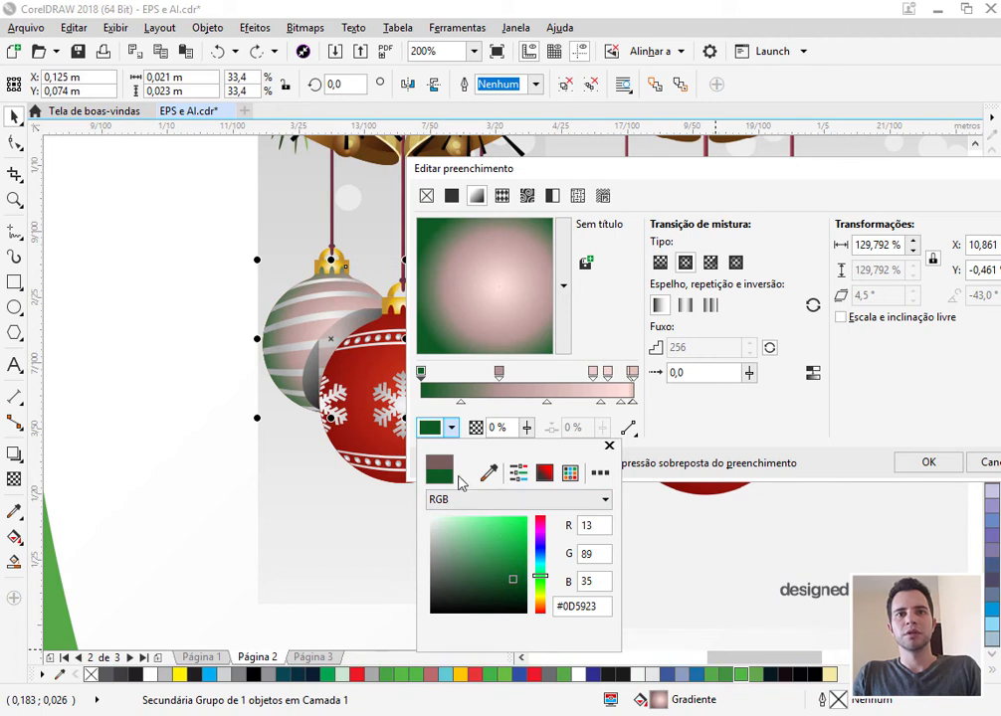
Step: Recolour the striped ball's 37% gradient node as medium green #3F7D1D
left_click(498, 373)
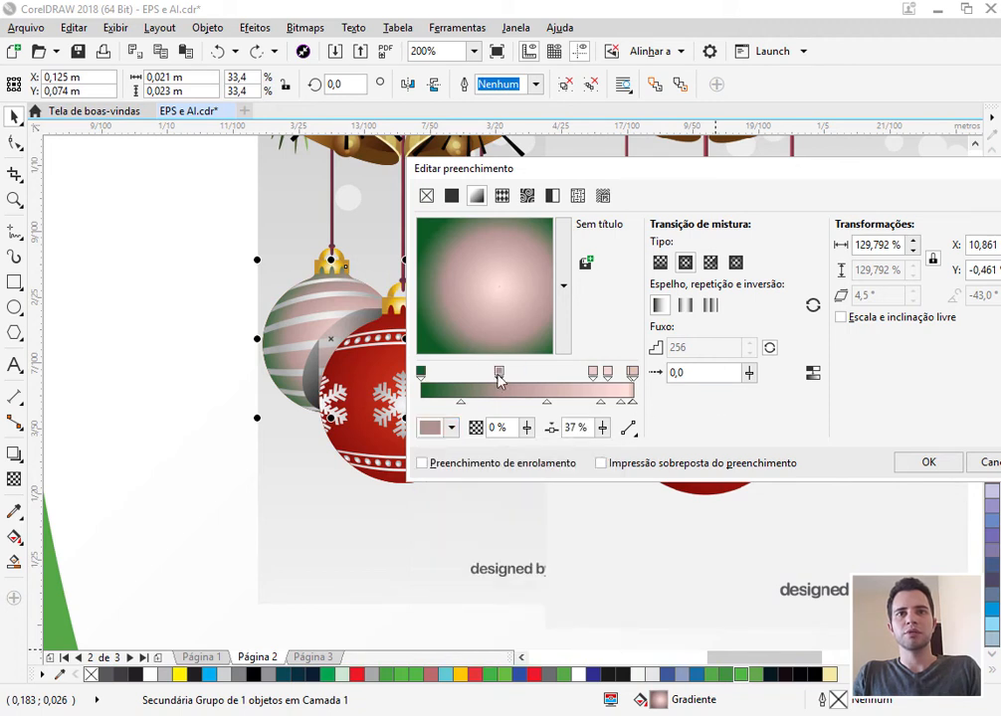
left_click(453, 429)
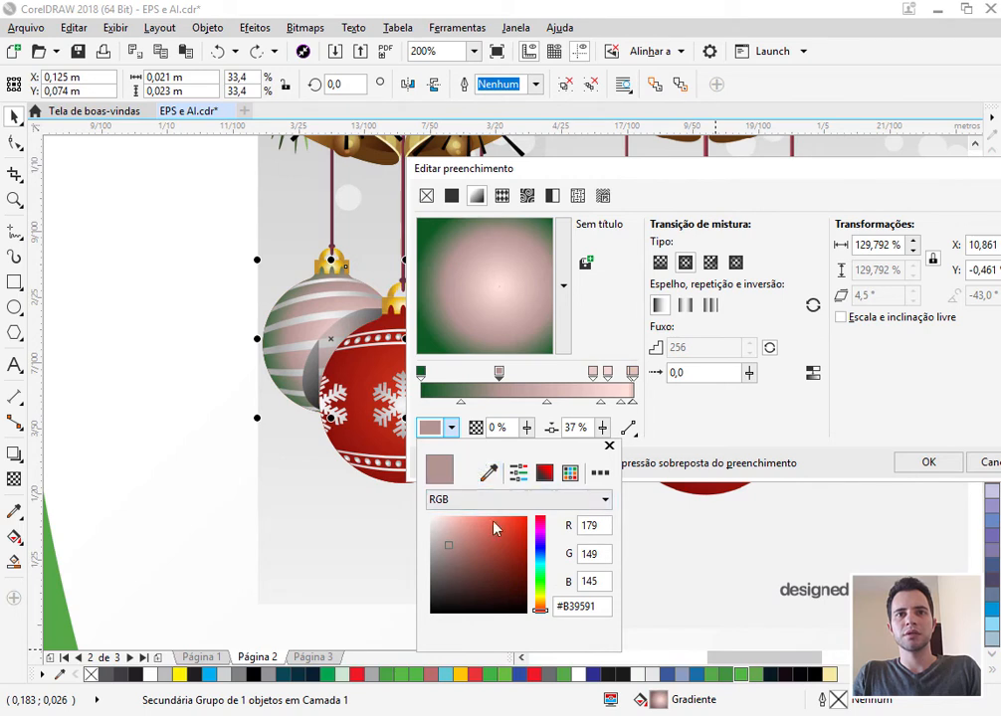
left_click(537, 585)
left_click(504, 576)
left_click_drag(505, 576, 504, 566)
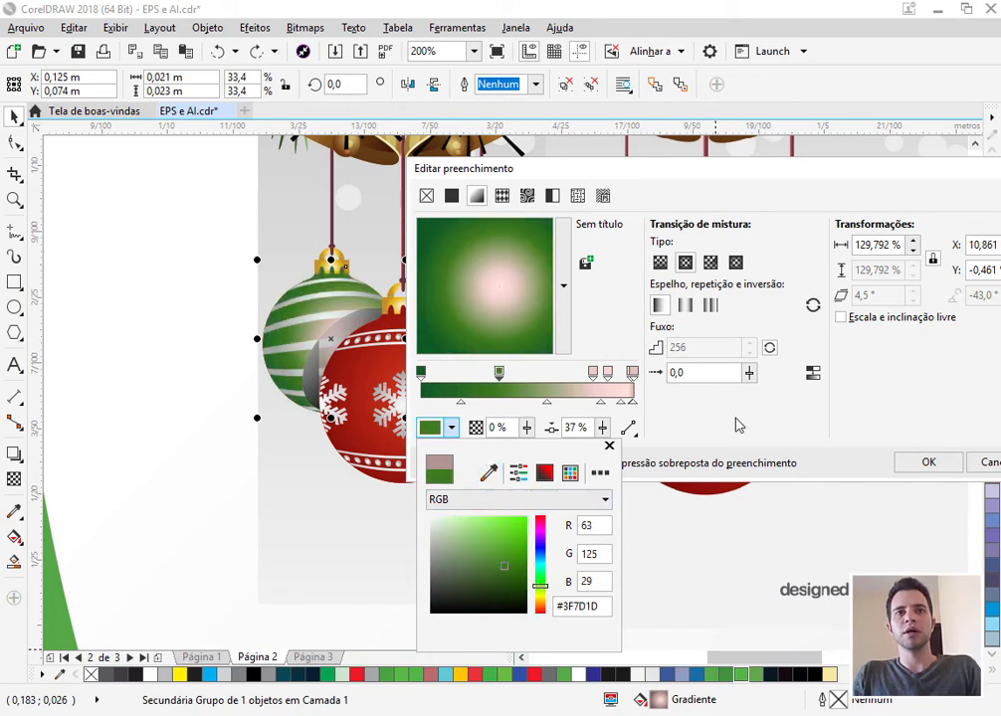
Step: Recolour the pink 81% node of the striped ball's gradient as green #2A9412
left_click(591, 374)
left_click(592, 374)
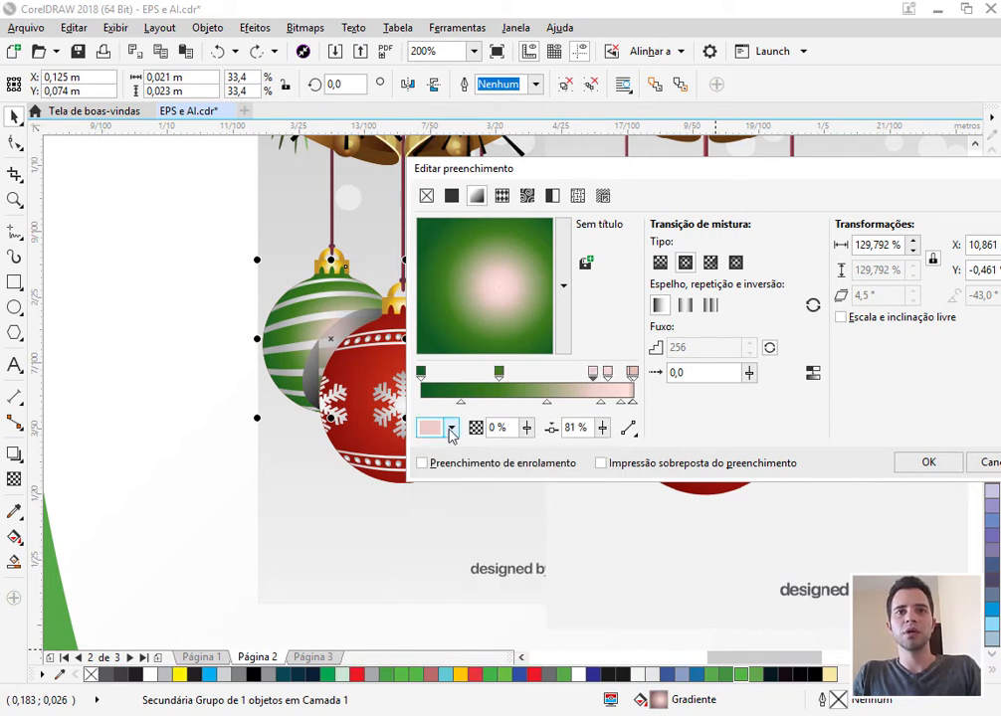
left_click(451, 428)
left_click(514, 559)
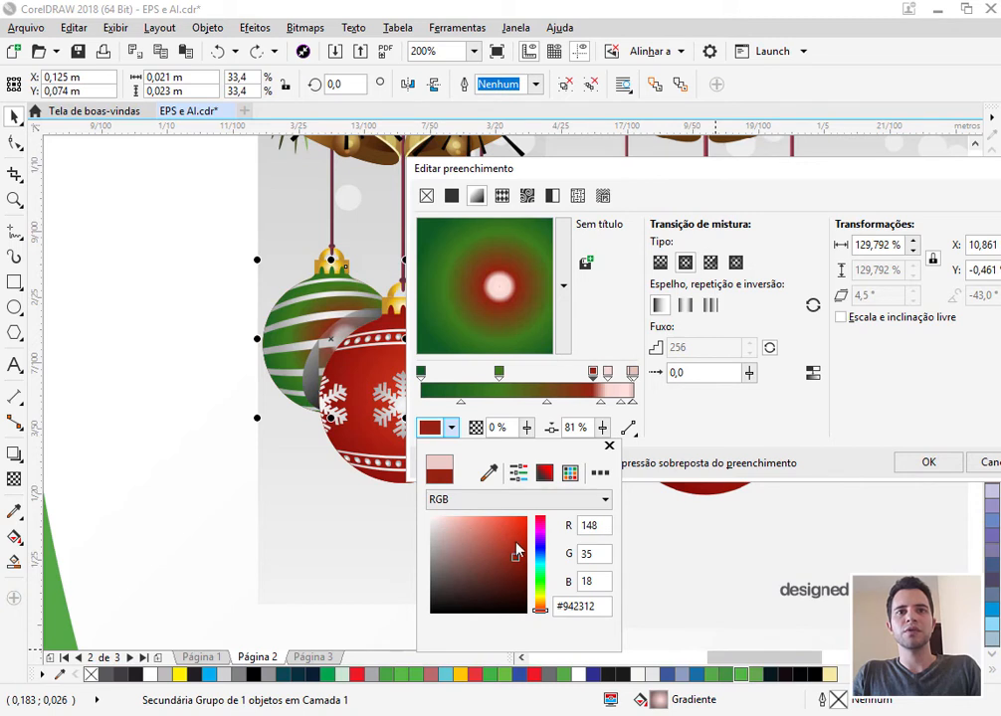
left_click(539, 585)
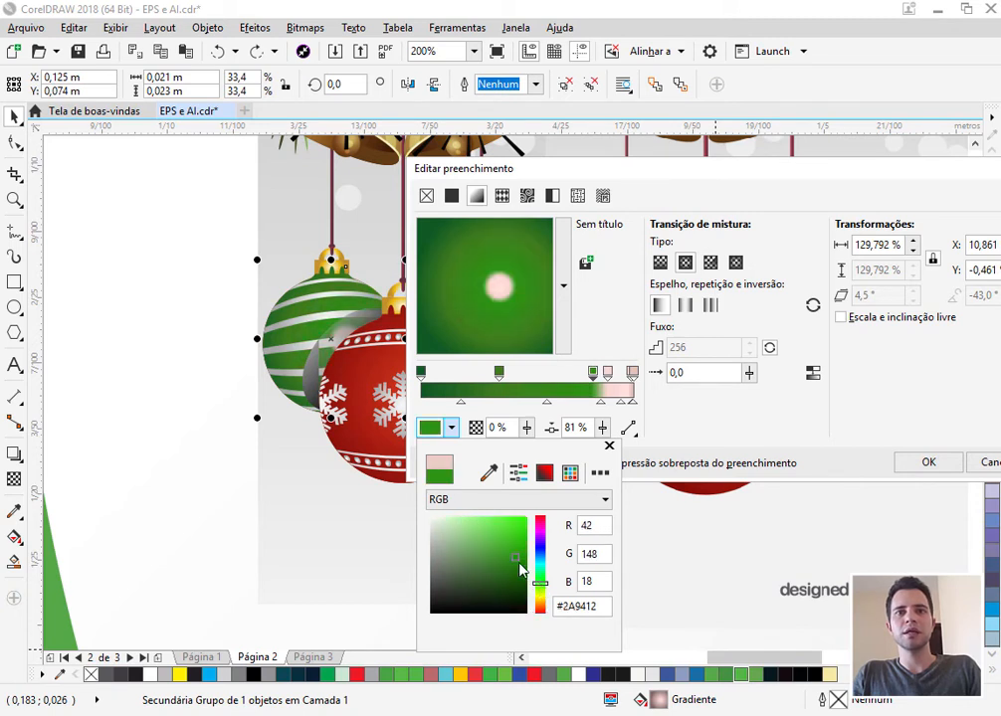
Step: Delete the surplus pink nodes between the green 81% node and the gradient's end node
left_click(608, 374)
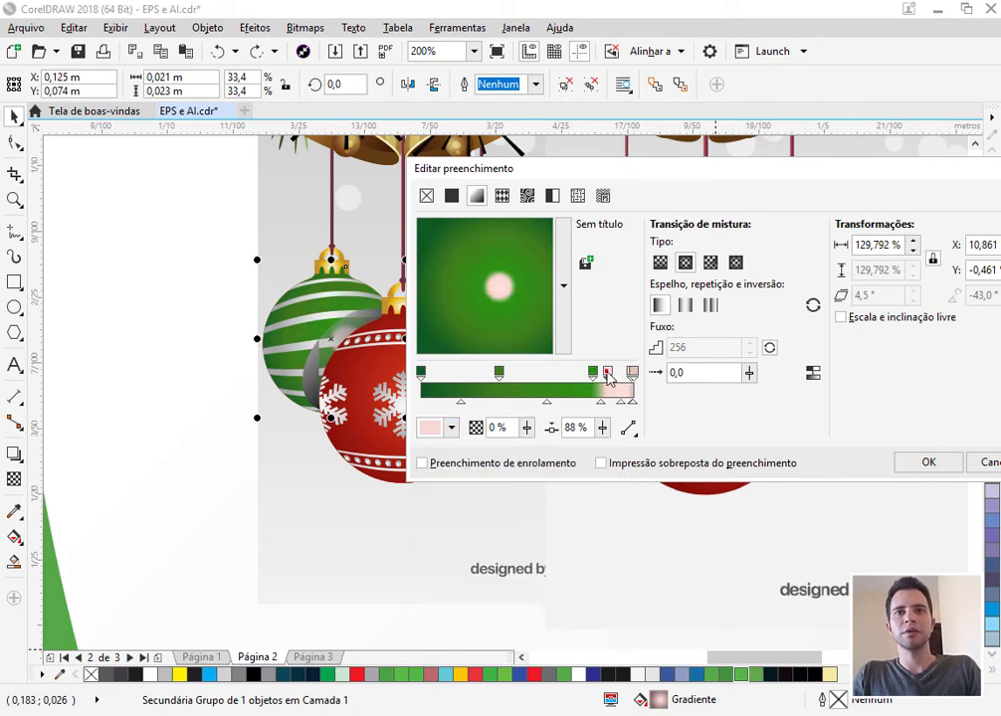
double_click(608, 373)
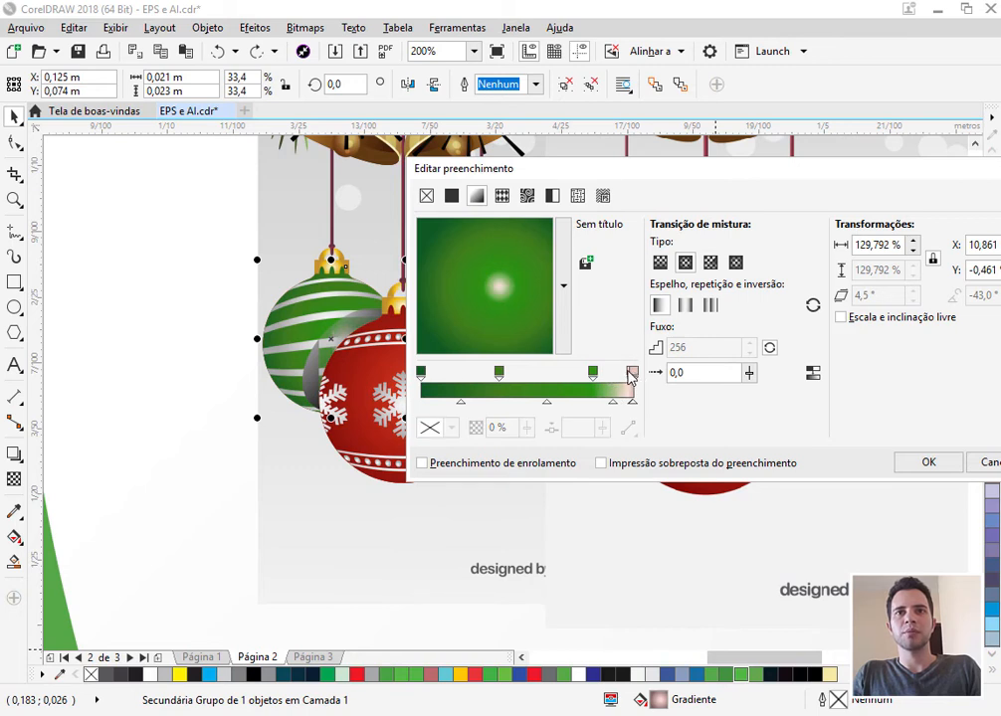
mouse_move(629, 373)
left_mouse_down()
mouse_move(605, 374)
mouse_move(625, 374)
left_mouse_up()
double_click(605, 374)
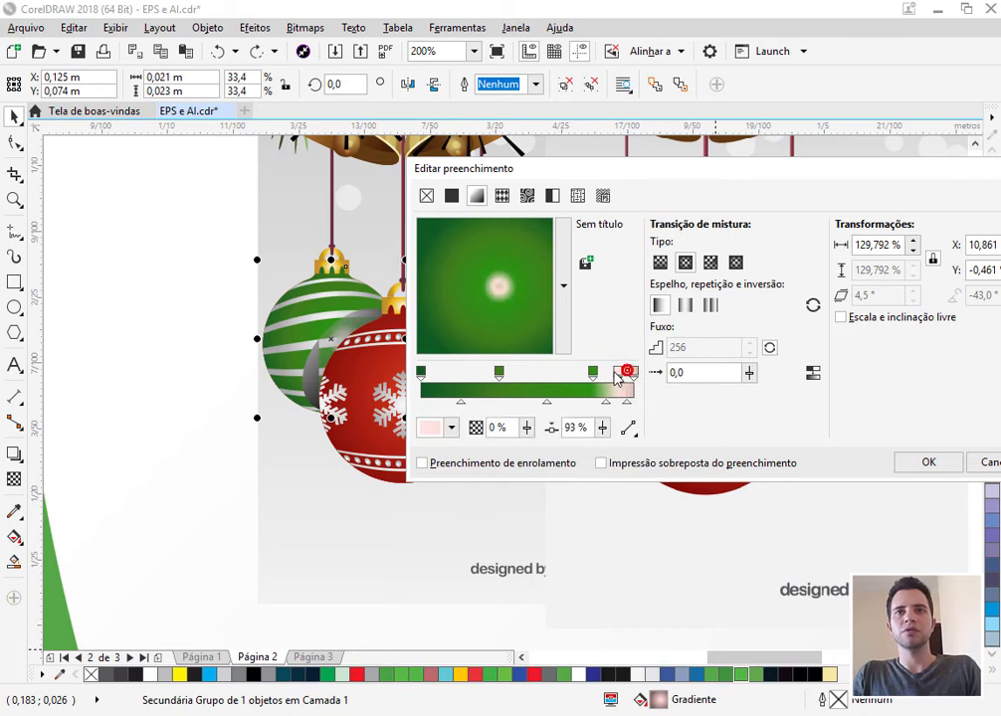
double_click(619, 373)
Step: Recolour the 100% end node as bright green #3FDB0F and apply the gradient fill to the striped ball
left_click(632, 374)
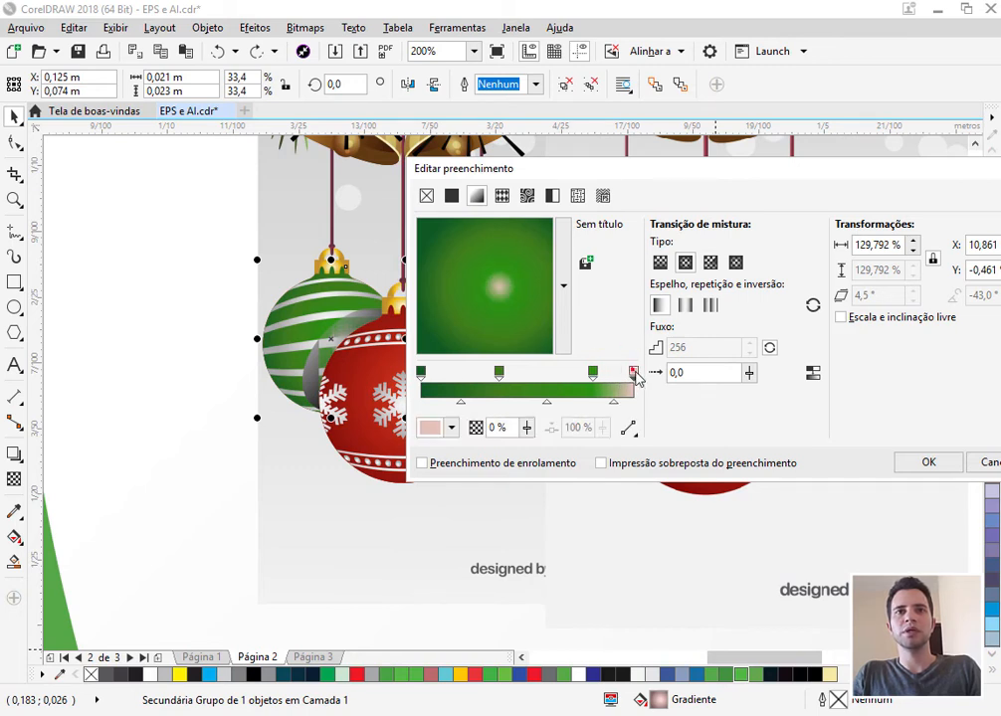
left_click(452, 429)
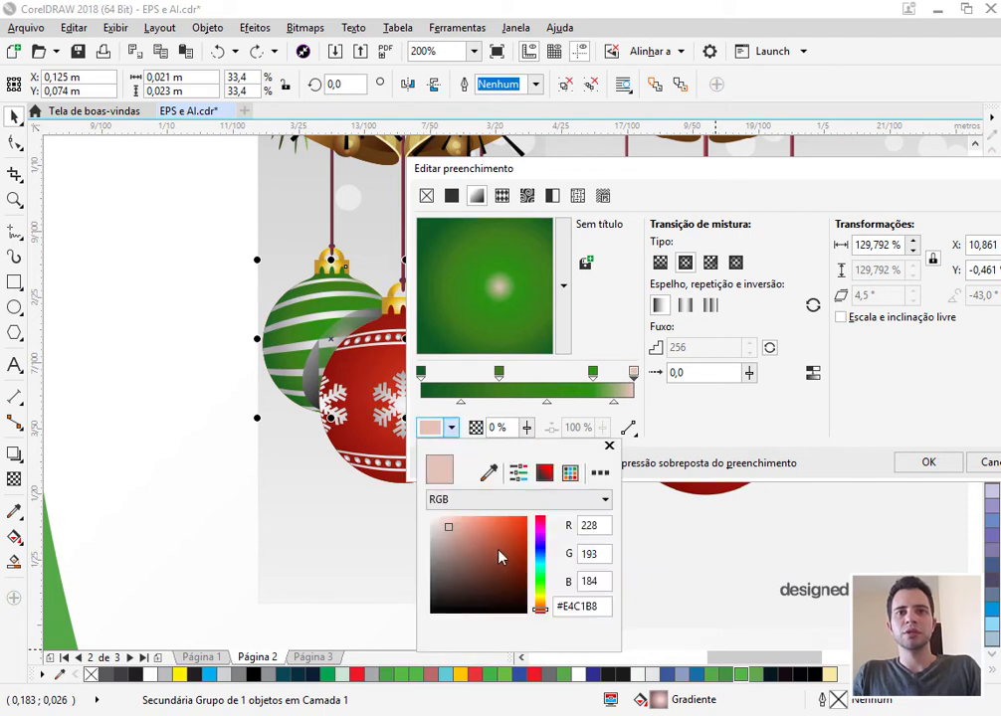
left_click_drag(540, 591, 519, 535)
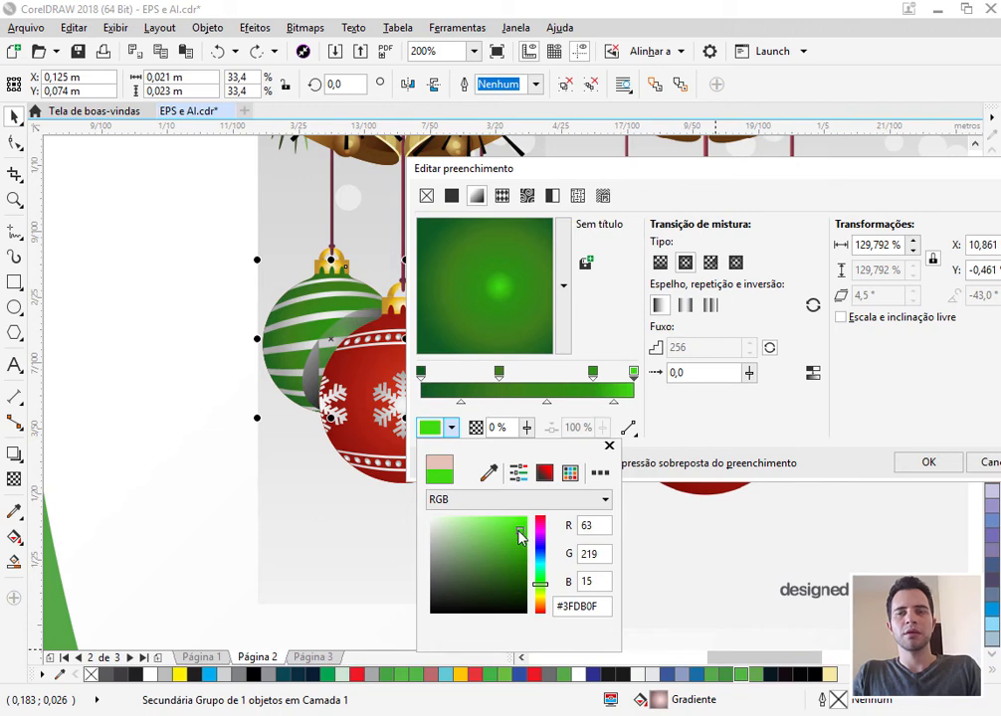
left_click(931, 464)
left_click(932, 463)
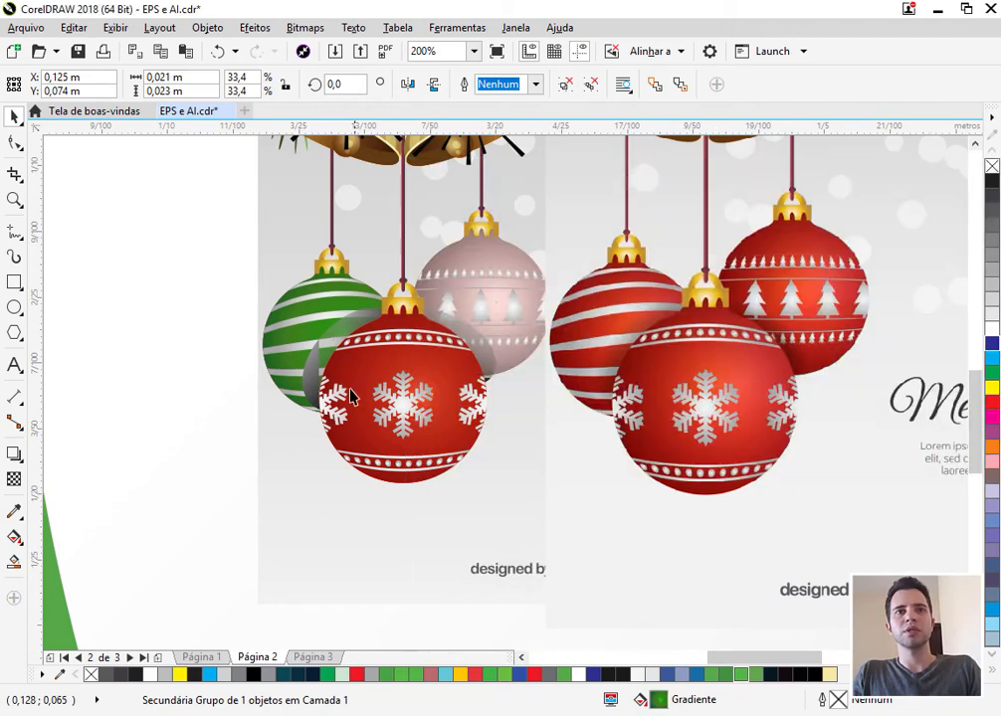
Step: Delete the semi-transparent grey shadow shape lying over the green striped ball
scroll(409, 473, "down", 2)
scroll(488, 517, "up", 2)
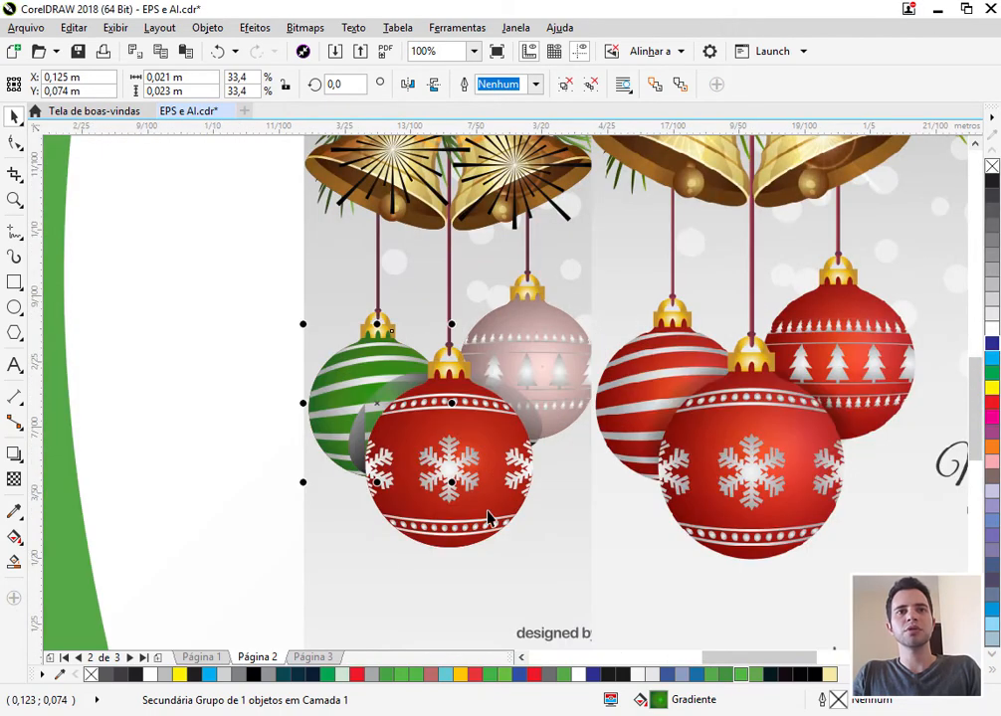
scroll(386, 503, "down", 1)
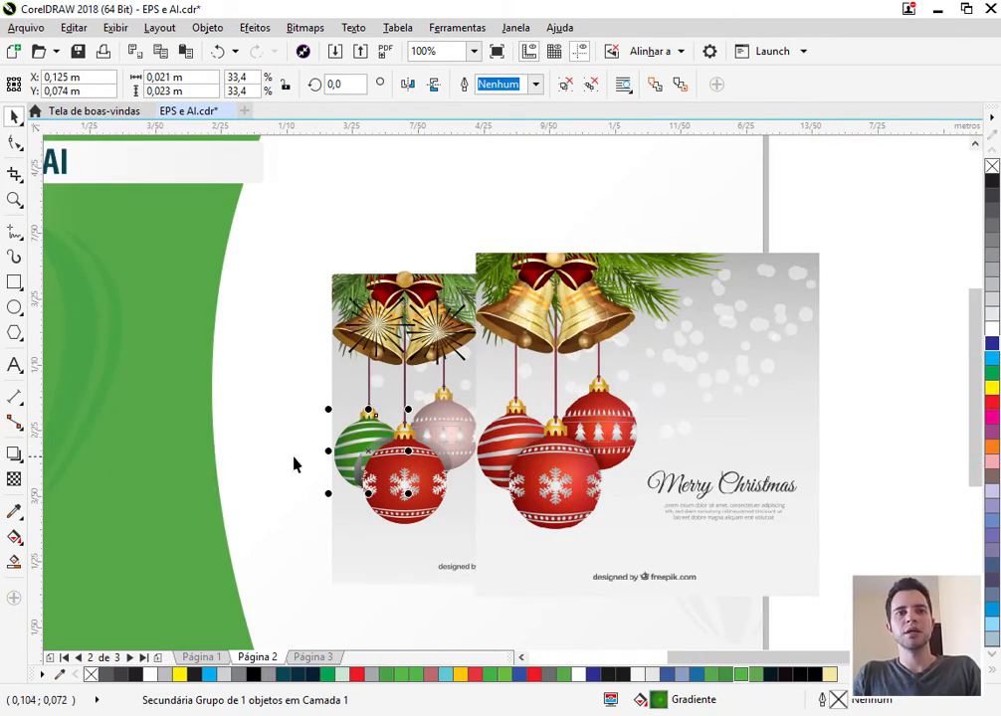
scroll(358, 463, "up", 2)
left_click(380, 401)
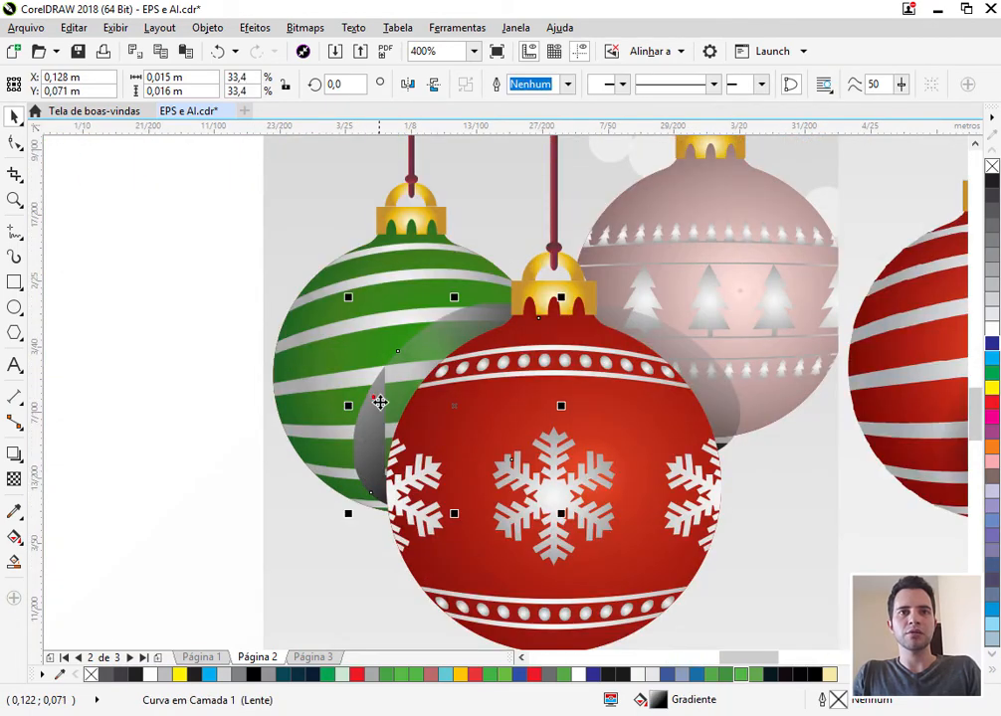
left_click_drag(375, 411, 319, 346)
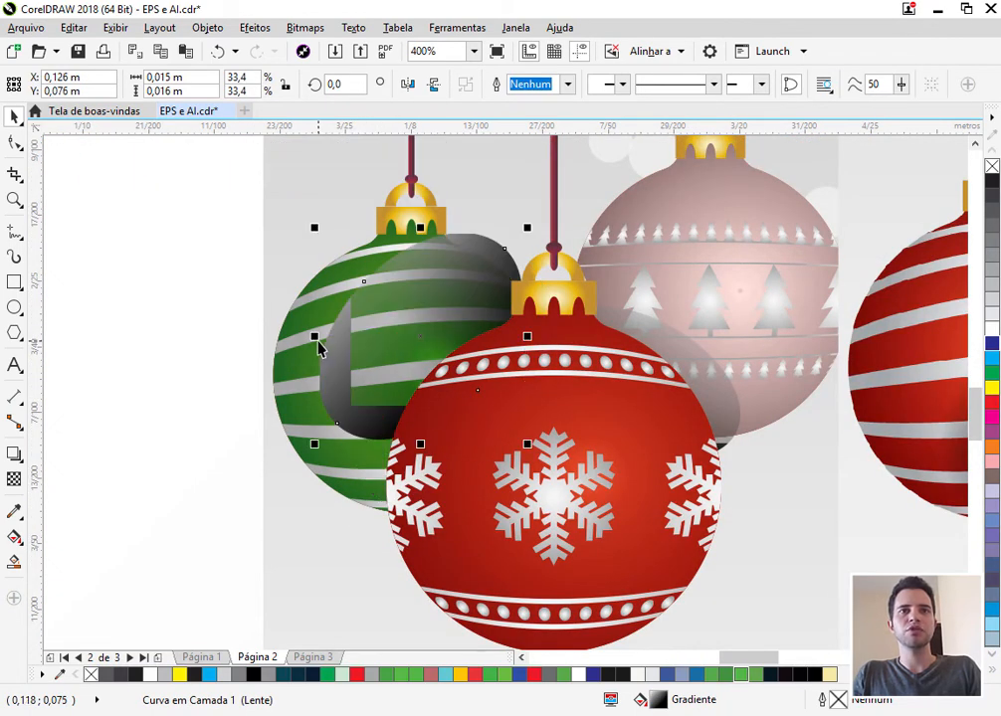
key("ctrl+z")
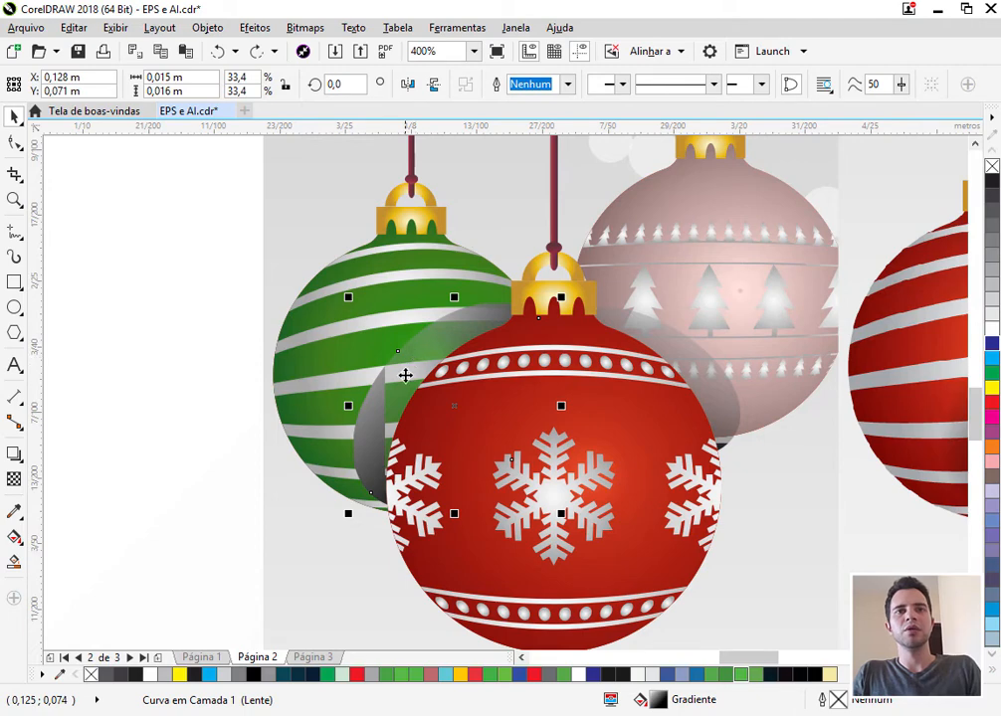
scroll(386, 408, "down", 1)
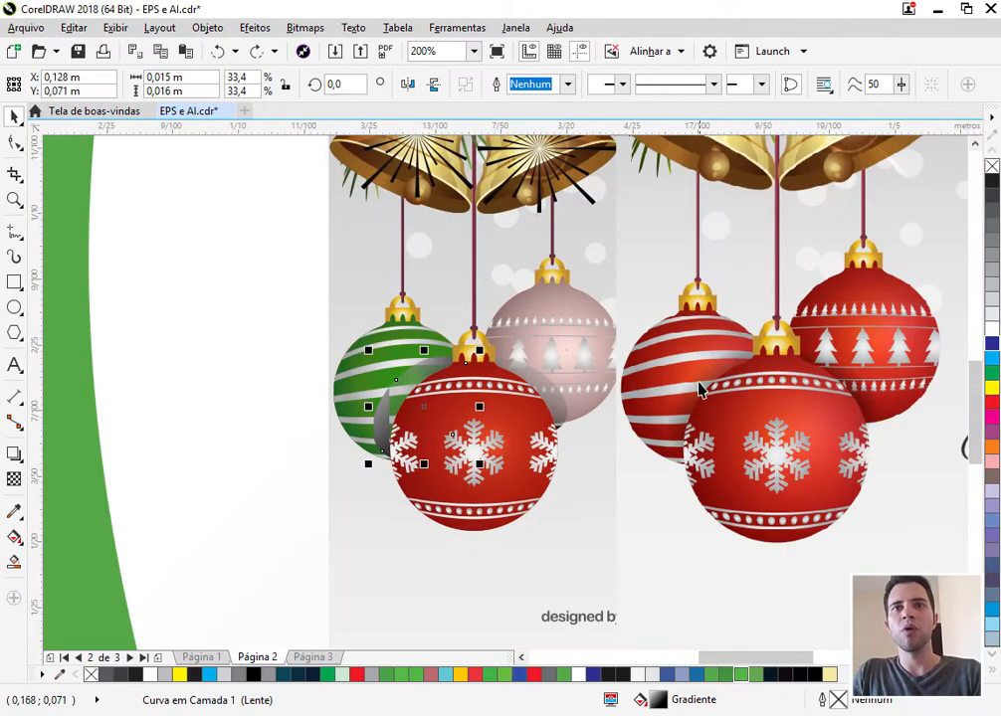
key("Delete")
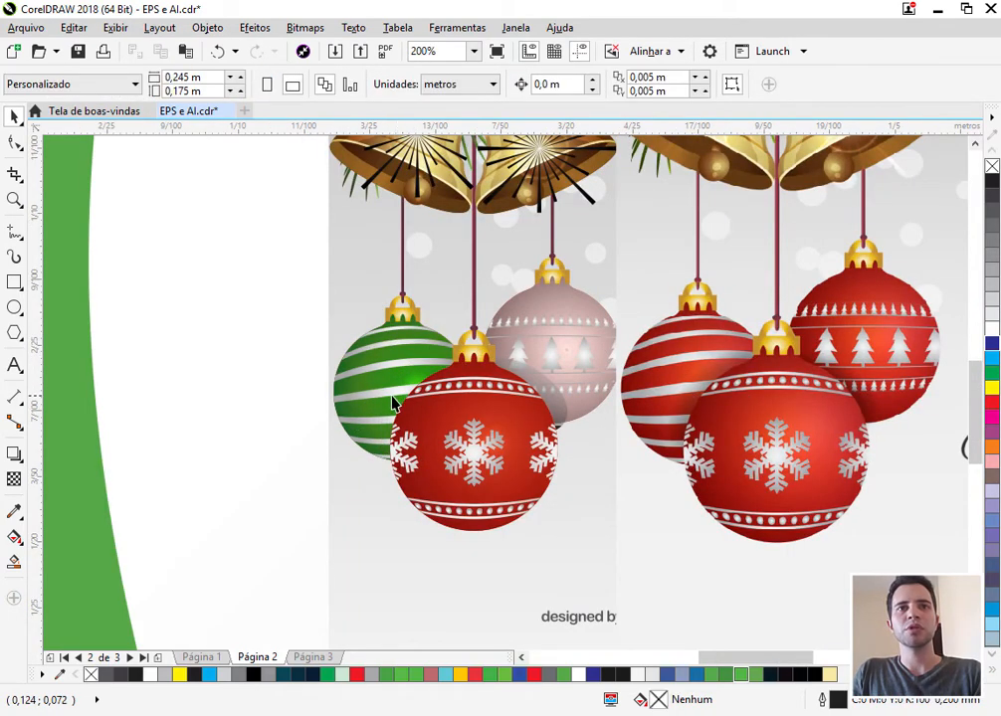
Step: Undo the deletion of the grey shadow shape over the striped ball and give it the Incandescente pequeno drop shadow preset
scroll(393, 403, "up", 1)
key("ctrl+z")
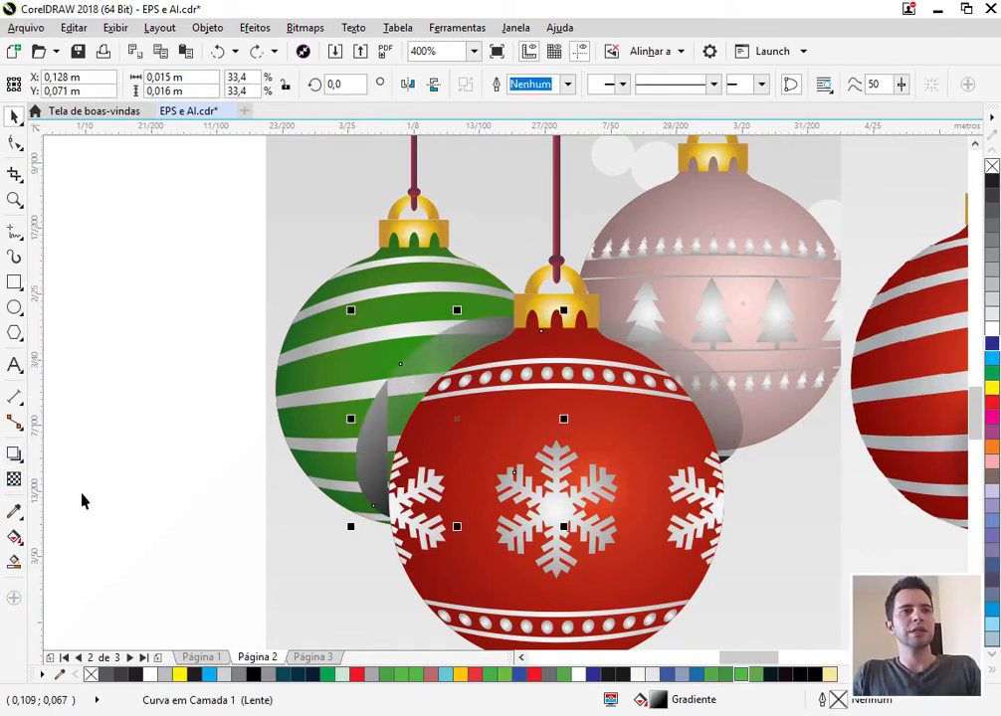
left_click(14, 454)
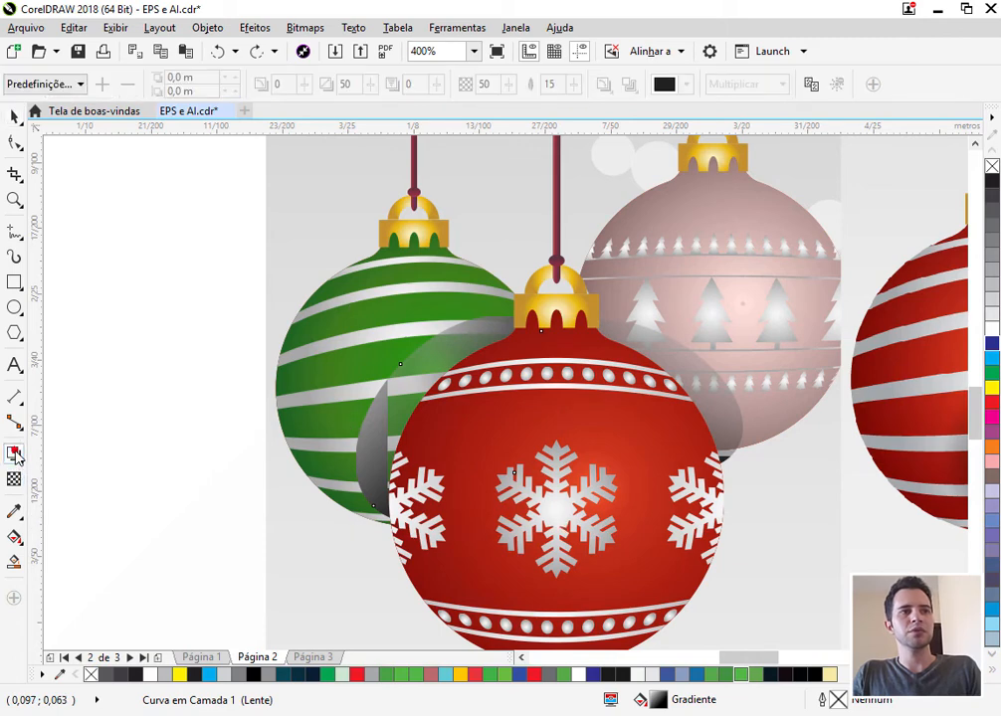
left_click(52, 87)
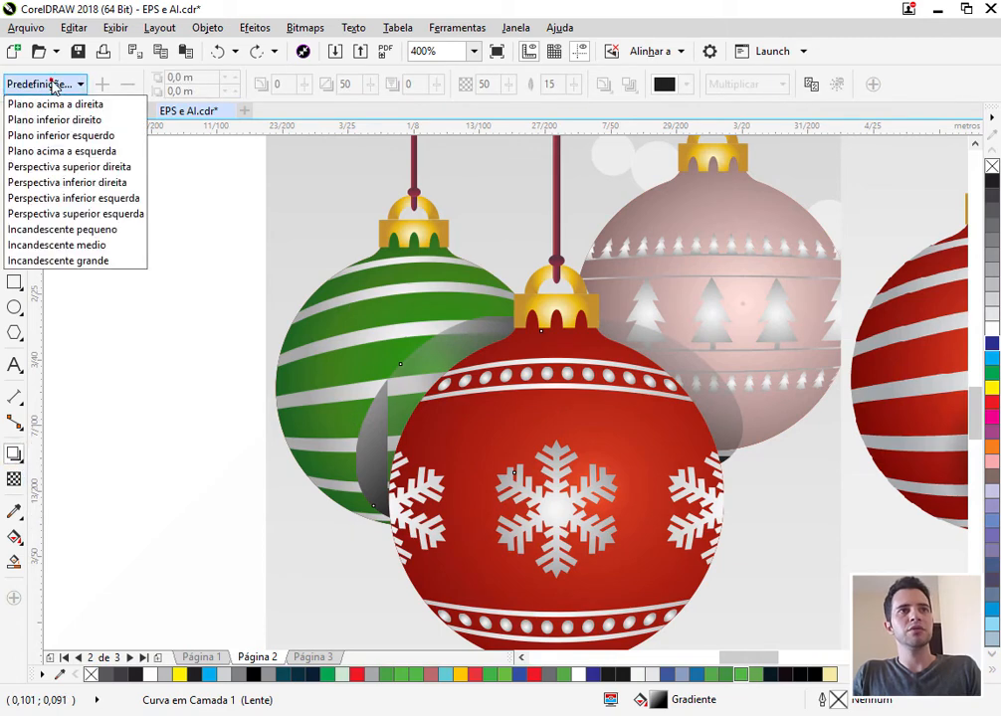
left_click(62, 229)
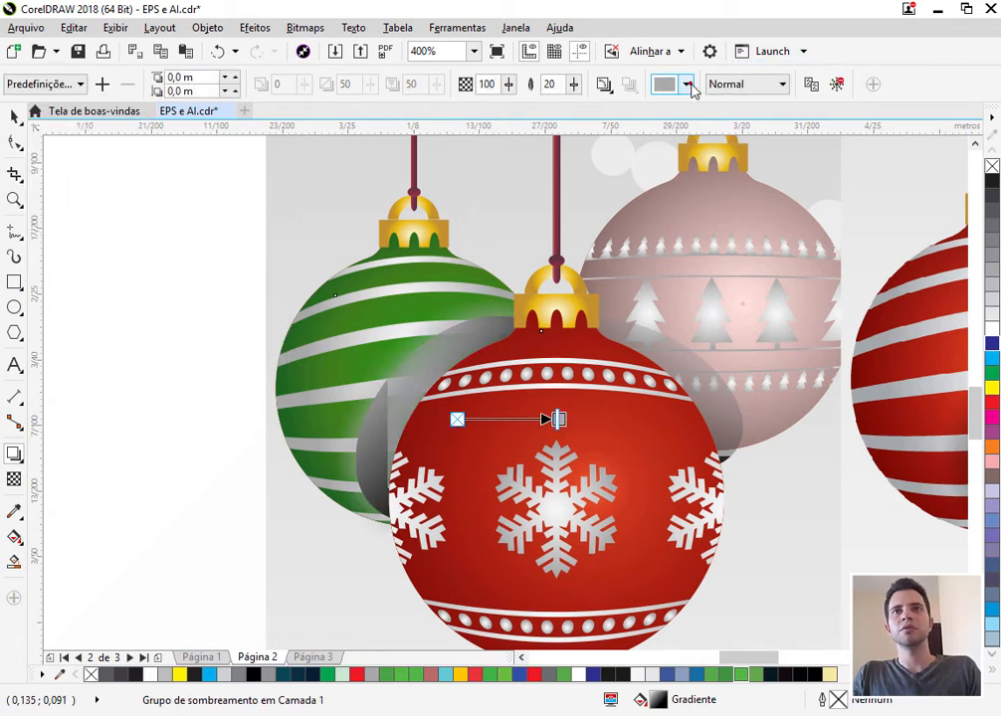
Step: Set the drop shadow's colour to black K 100 and its opacity to 64
left_click(687, 84)
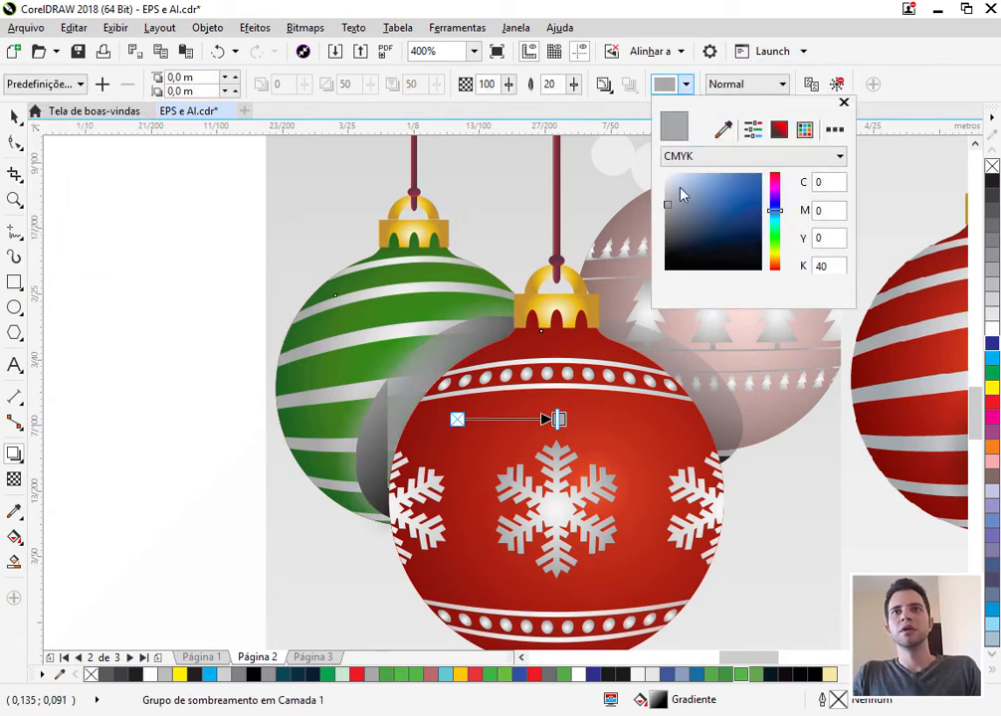
double_click(822, 265)
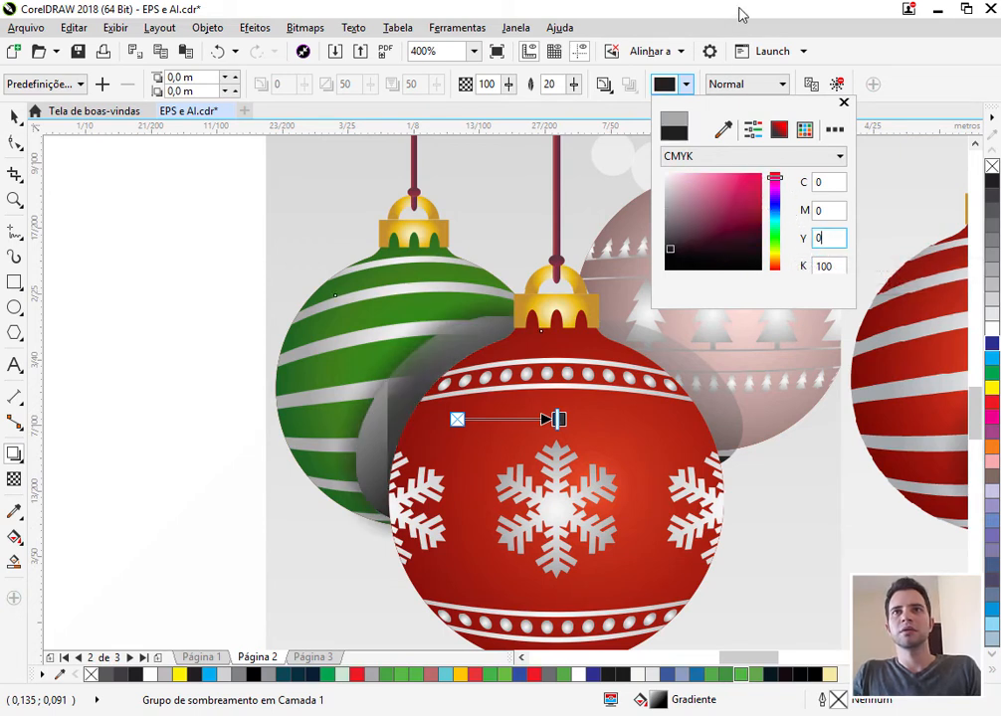
left_click(603, 87)
left_click_drag(511, 85, 507, 85)
Step: Break the new drop shadow apart from the grey lens shape and delete that shape, keeping the shadow on the striped ball
left_click(14, 116)
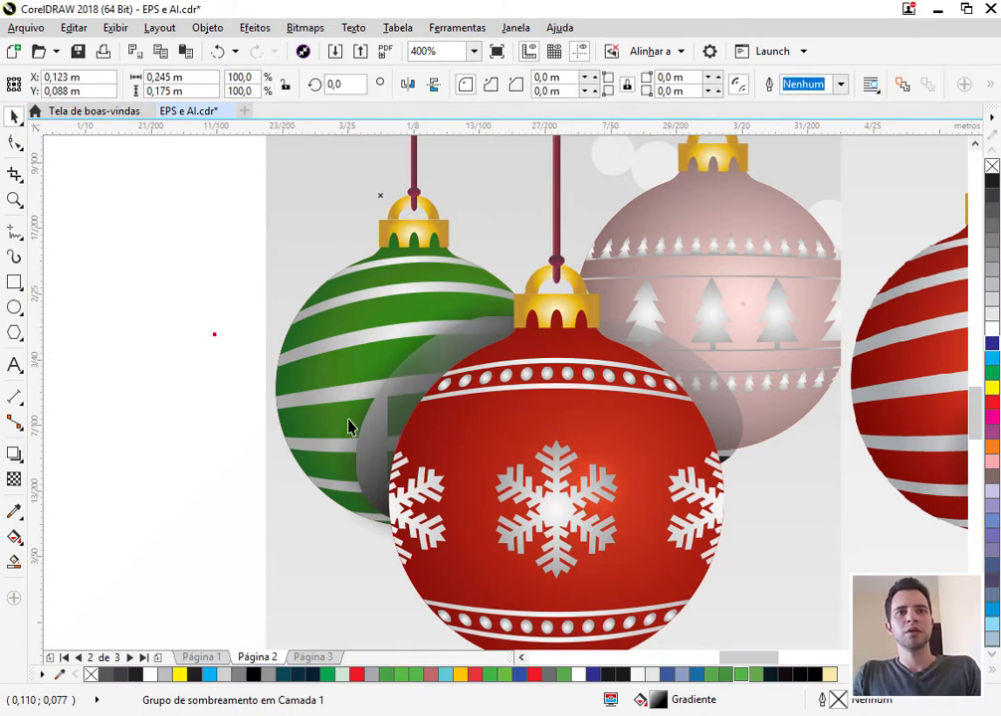
left_click(348, 426)
left_click(372, 385)
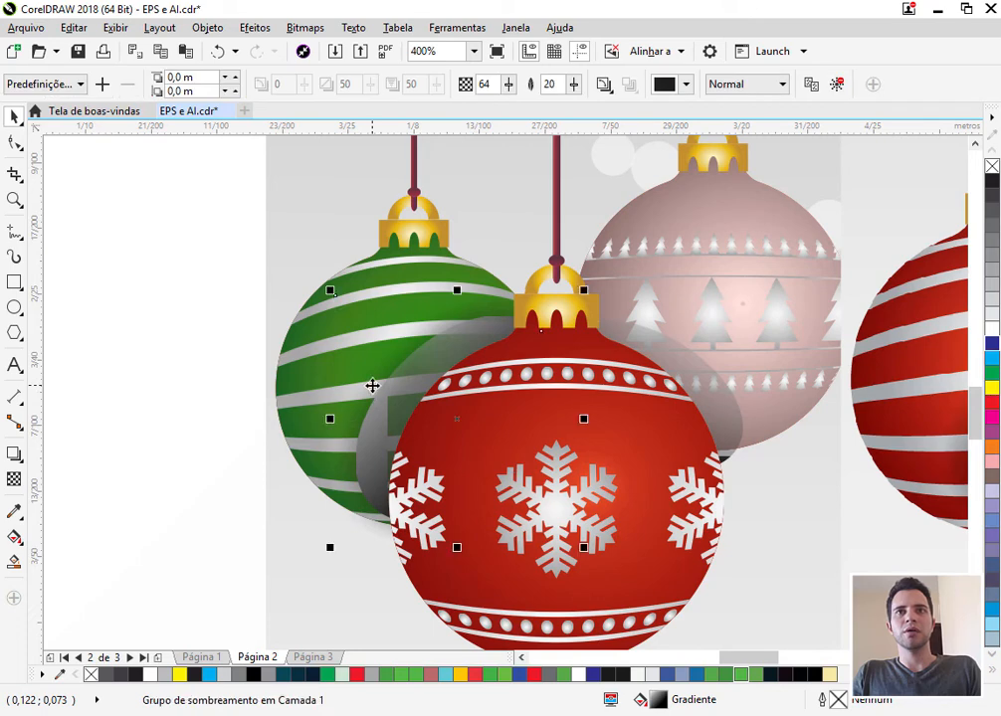
key("ctrl+k")
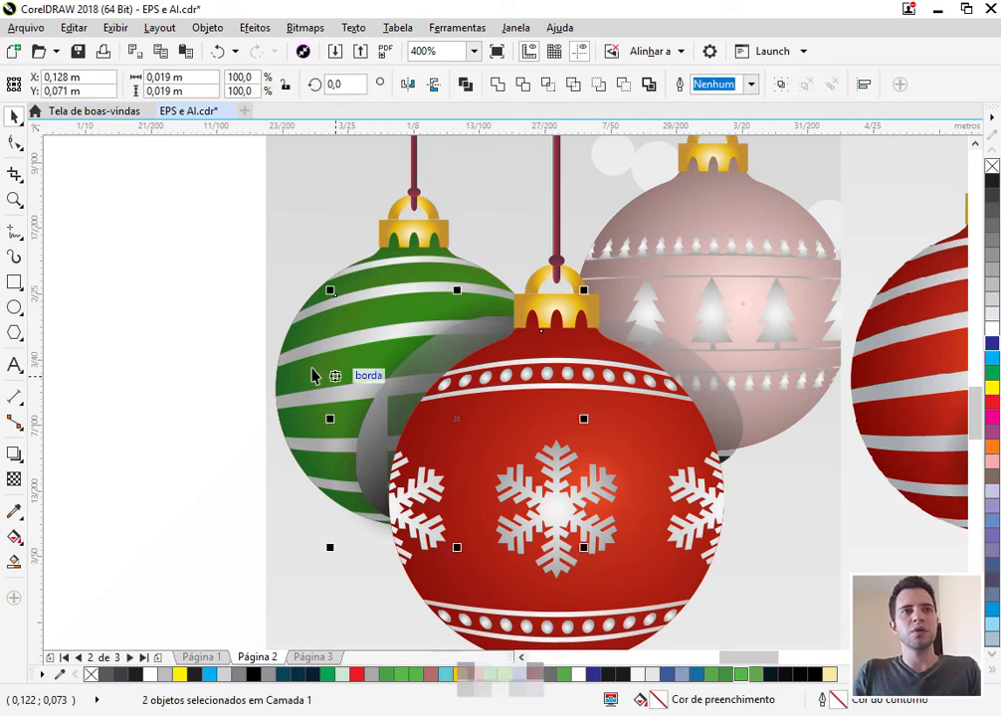
left_click(338, 465)
left_click(284, 465)
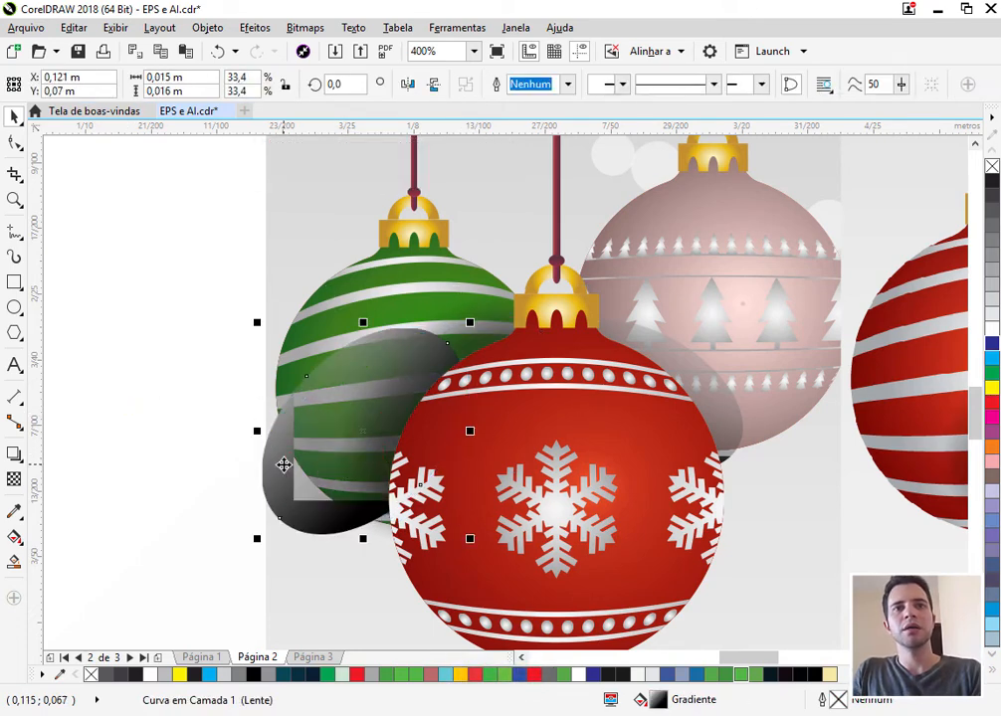
key("Delete")
scroll(290, 424, "down", 2)
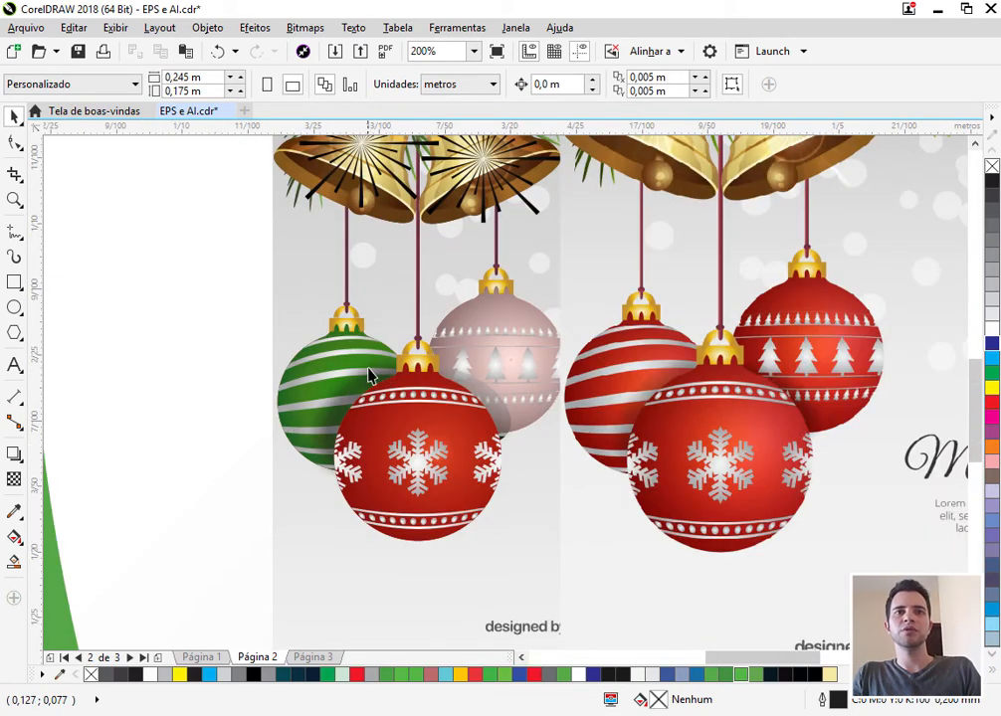
Step: Delete the original JPG bitmap that lies over the AI artwork
left_click(553, 349)
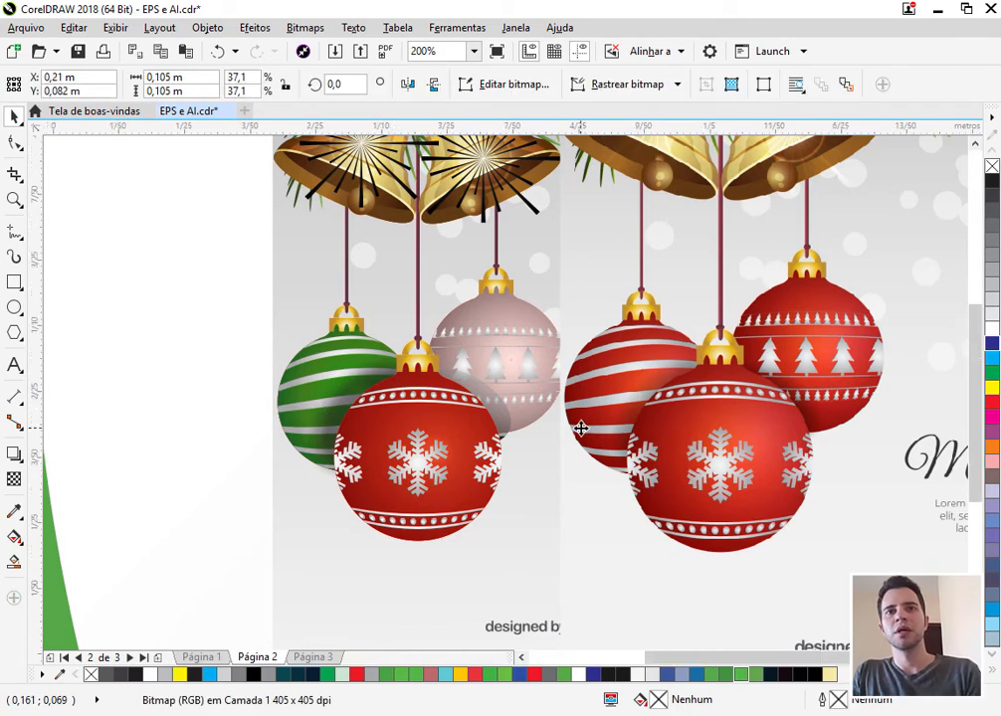
scroll(575, 422, "down", 2)
left_click_drag(676, 439, 766, 409)
key("Delete")
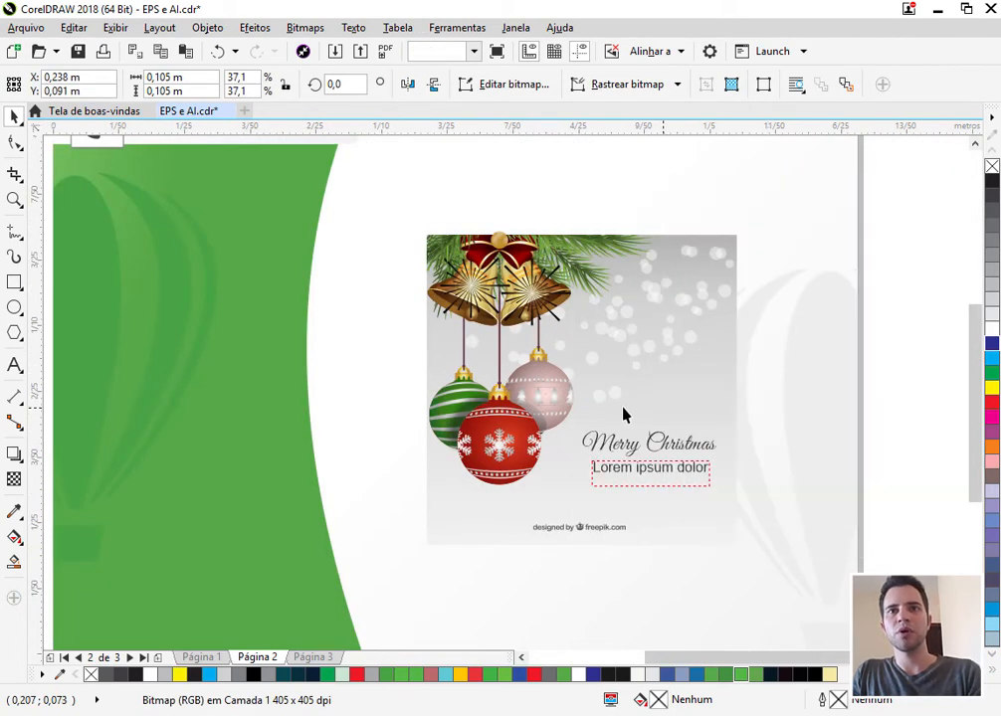
Step: Ungroup the pink tree-patterned ball and select its gradient-filled body
left_click(545, 375)
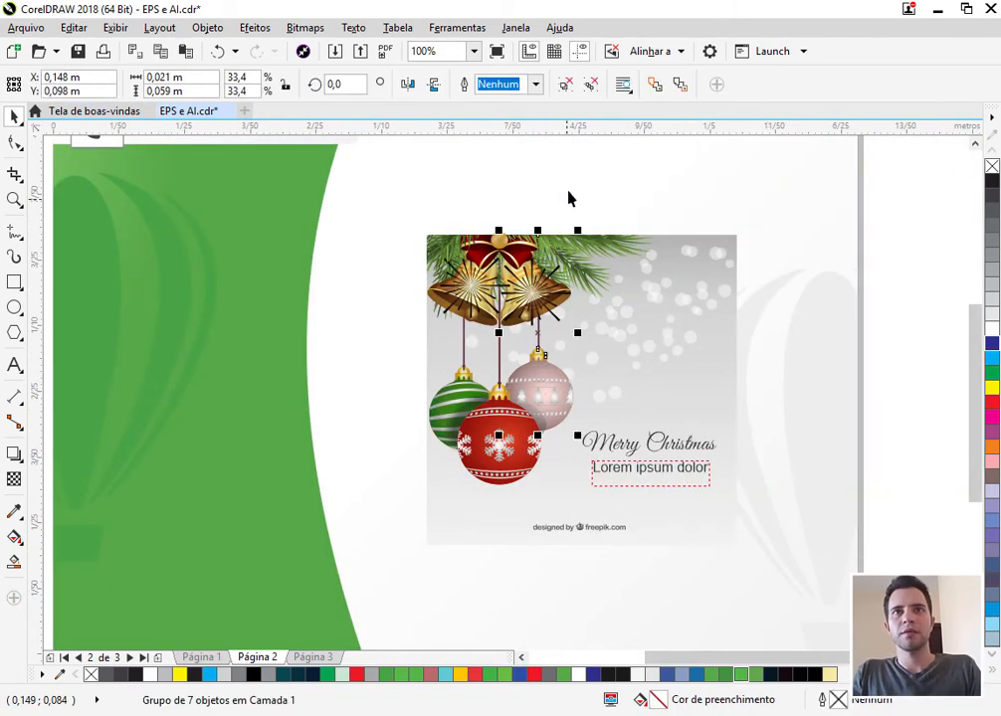
left_click(849, 354)
left_click_drag(558, 380, 540, 363)
scroll(527, 407, "up", 2)
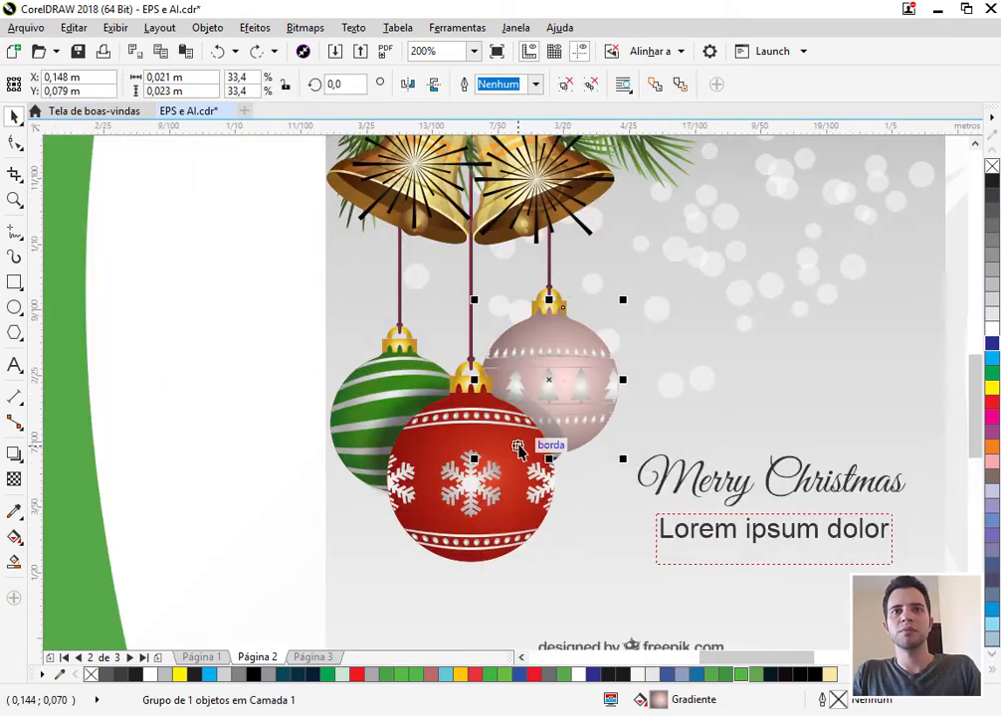
Step: Try to copy the red snowflake ball's gradient fill onto the pink ball's body, and undo the change
left_click(508, 478)
left_click(509, 478, "ctrl")
left_click(512, 517, "ctrl")
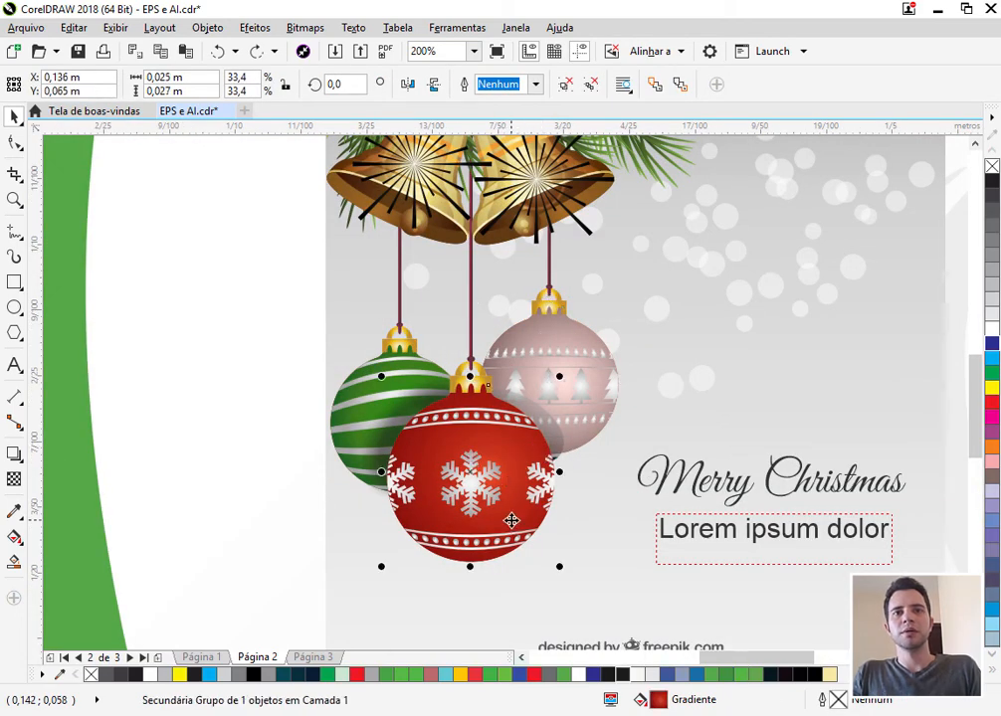
left_click_drag(658, 706, 570, 343)
left_click(571, 343)
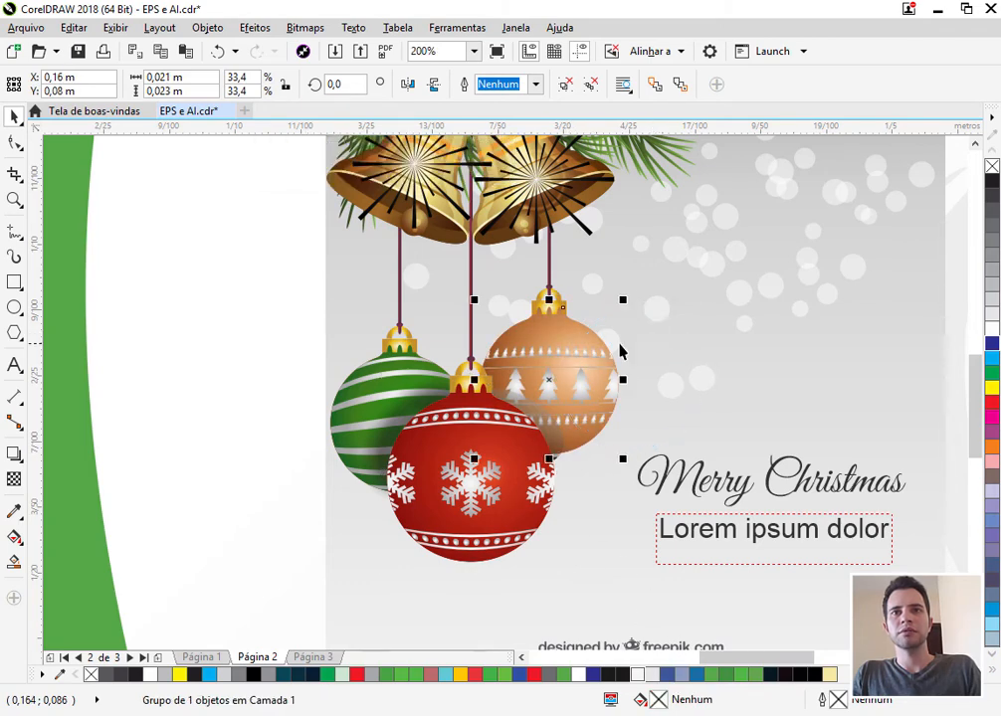
key("ctrl+z")
Step: Try the red gradient on the pink ball's body again after moving it aside, and undo both the fill and the move
left_click(280, 335, "ctrl")
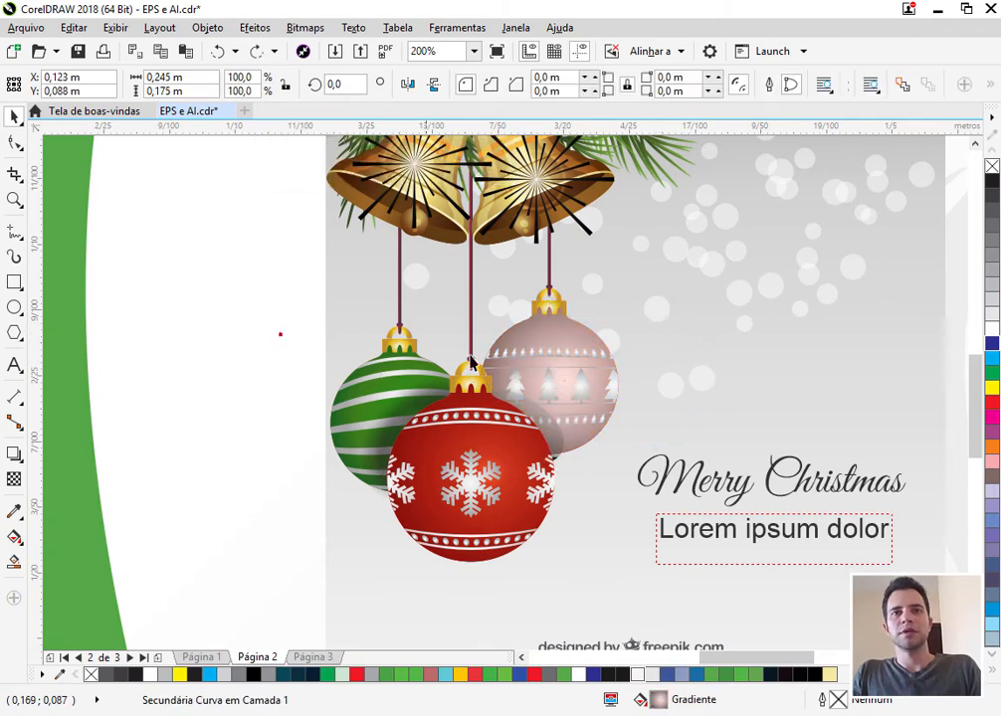
left_click(570, 332)
left_click_drag(579, 334, 758, 334)
left_click(449, 537, "ctrl")
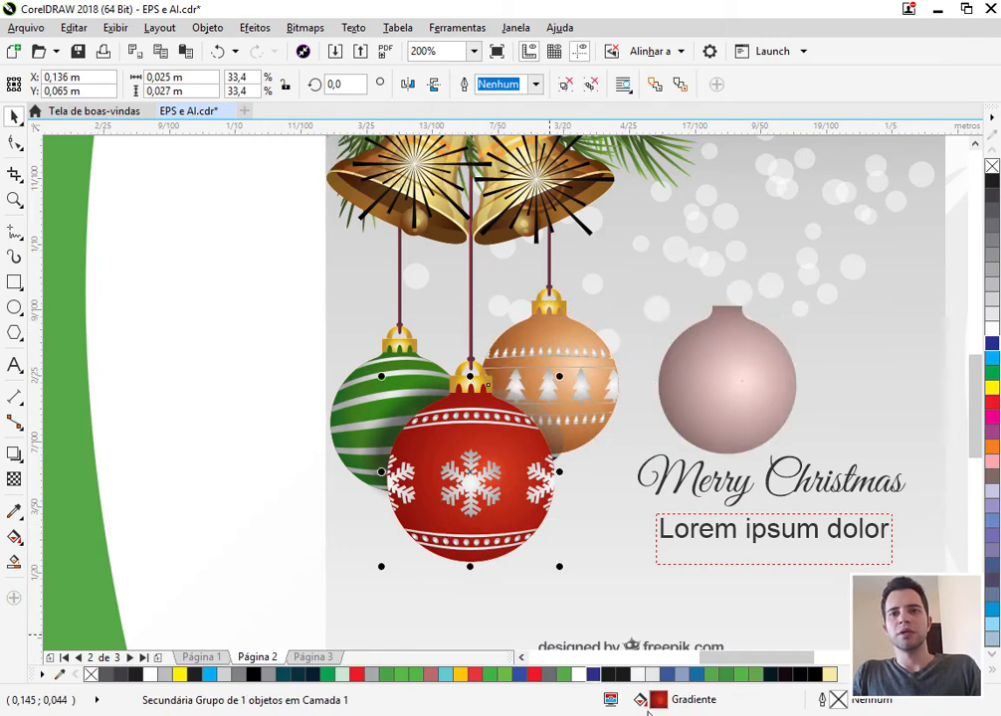
key("ctrl+z")
left_click_drag(726, 396, 648, 370)
scroll(665, 382, "down", 1)
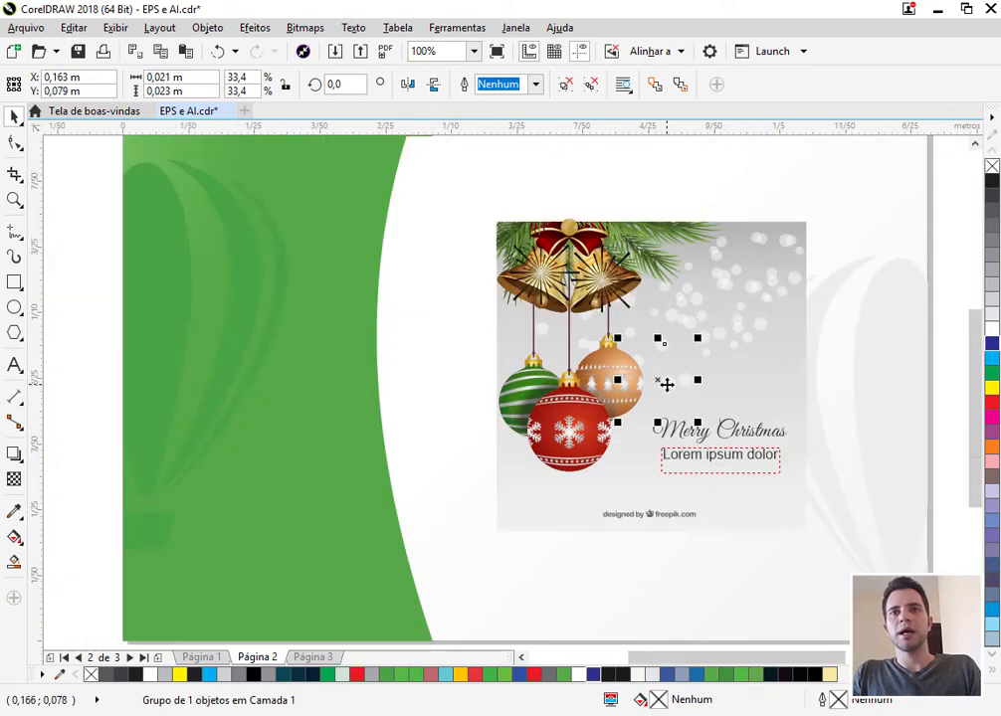
key("ctrl+z")
key("ctrl+z")
scroll(632, 380, "up", 1)
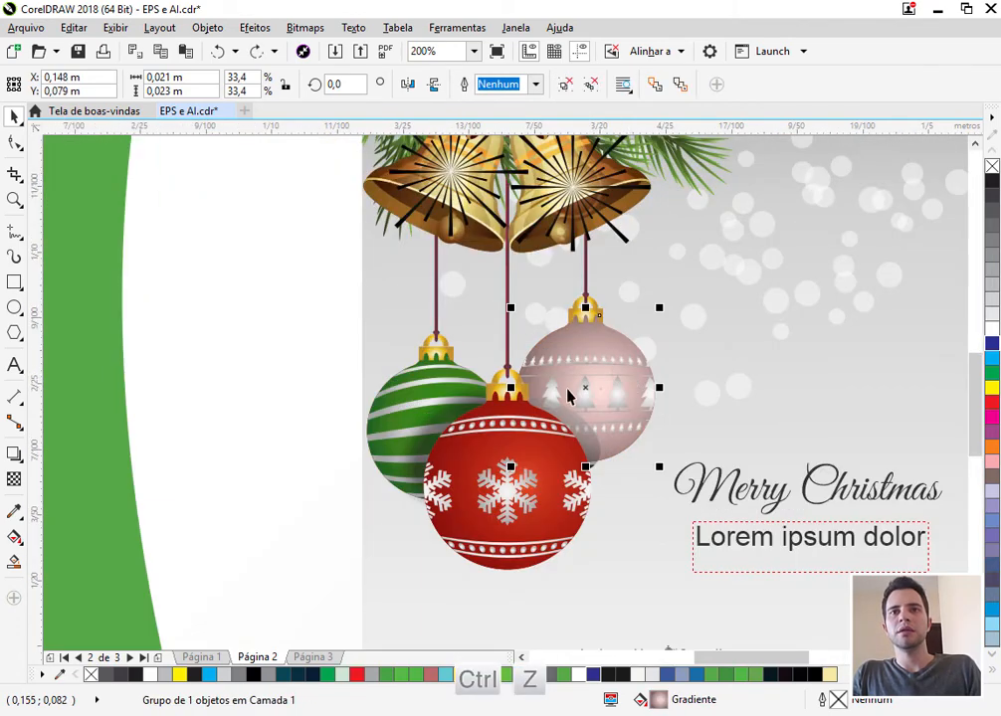
Step: Recolour the start node of the pink ball's gradient as red and apply the fill
double_click(660, 701)
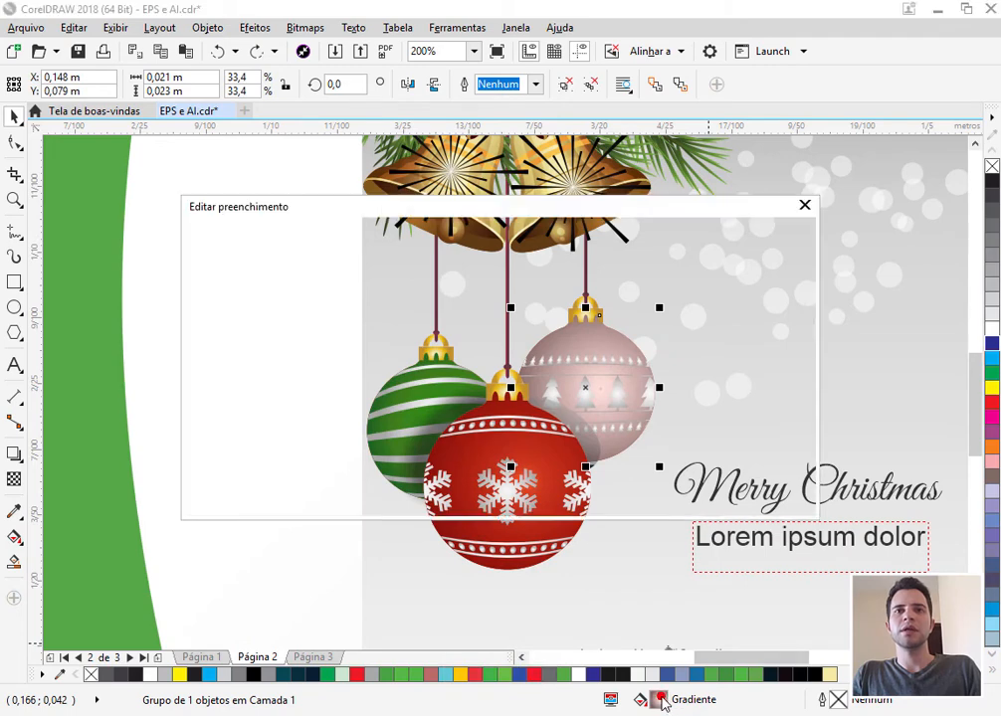
left_click(197, 412)
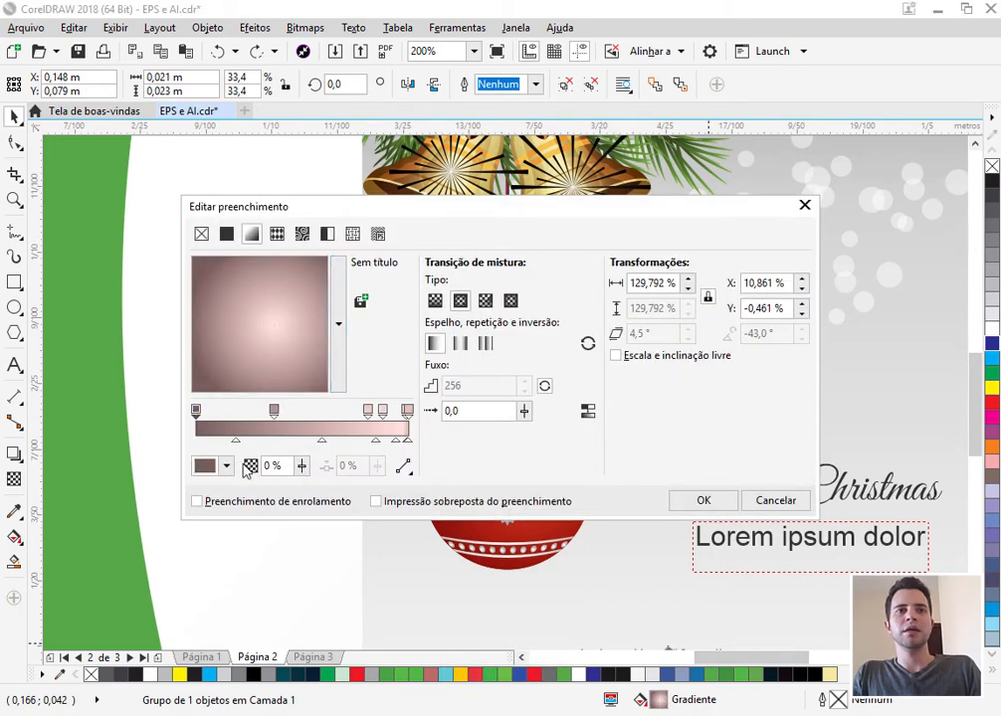
left_click(227, 467)
left_click_drag(274, 585, 290, 589)
left_click(702, 500)
left_click(702, 500)
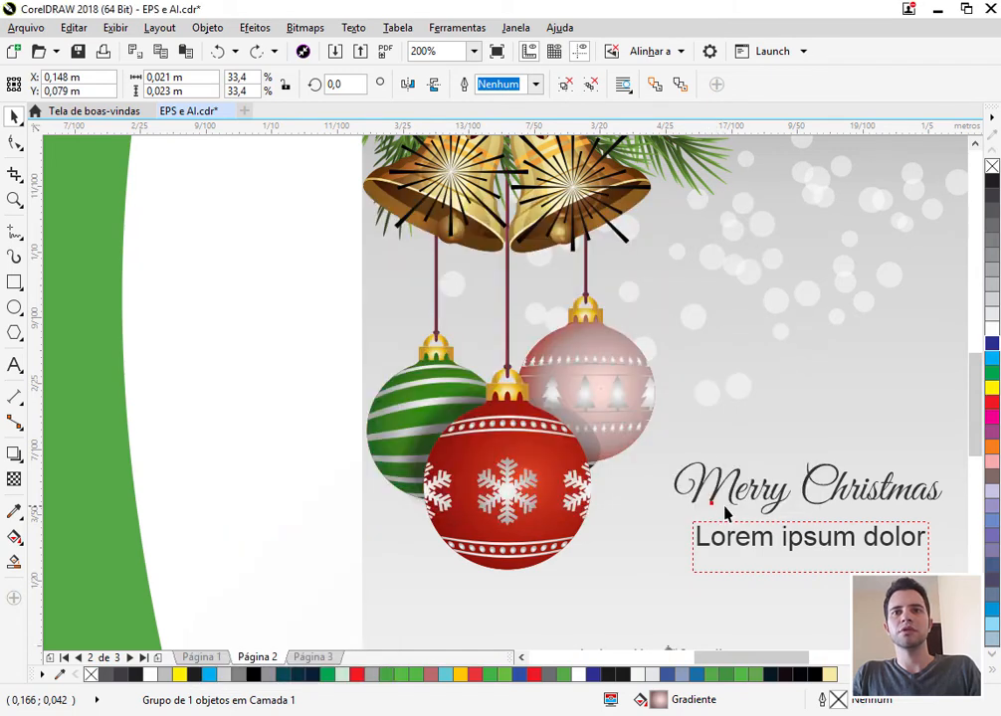
scroll(558, 339, "up", 2)
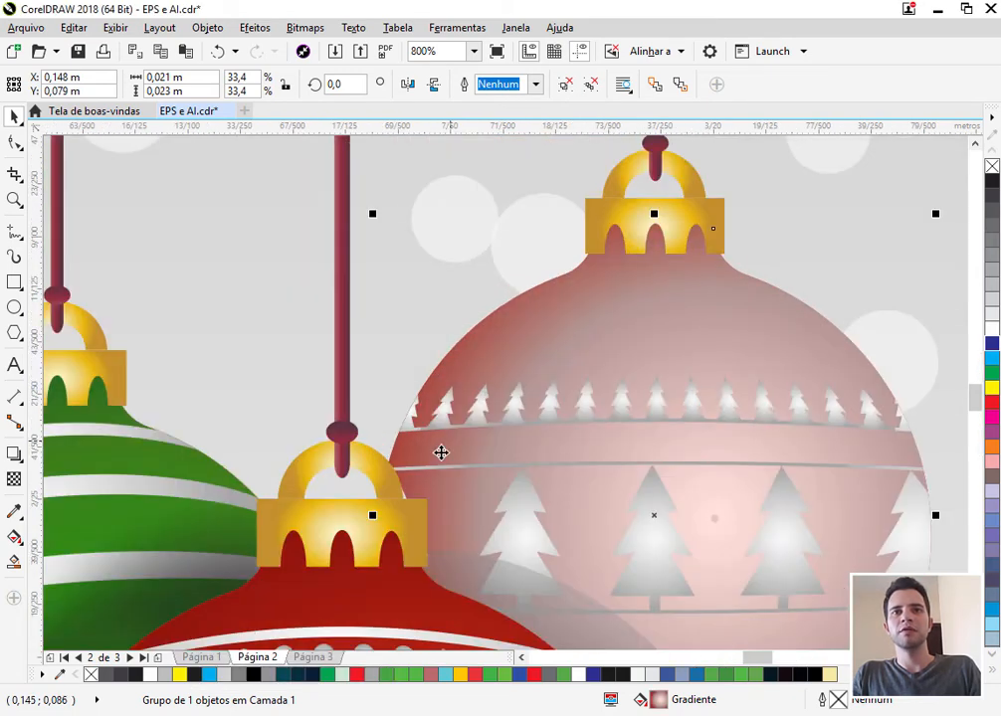
scroll(471, 441, "down", 2)
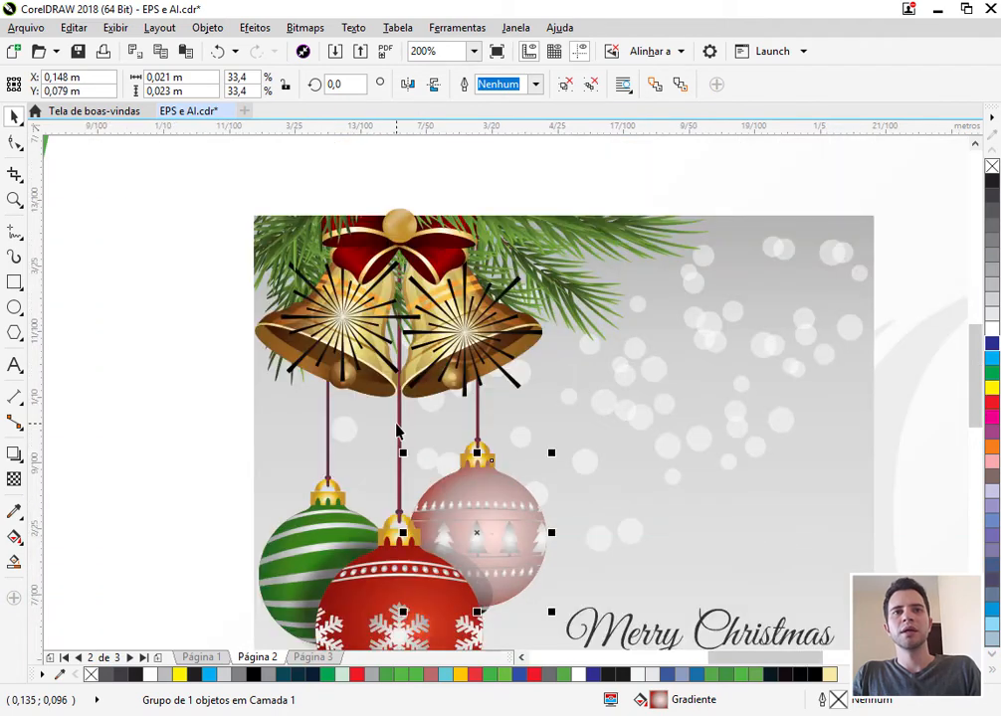
Step: Select the black starburst shapes over the two bells and examine their rays up close
left_click(317, 374)
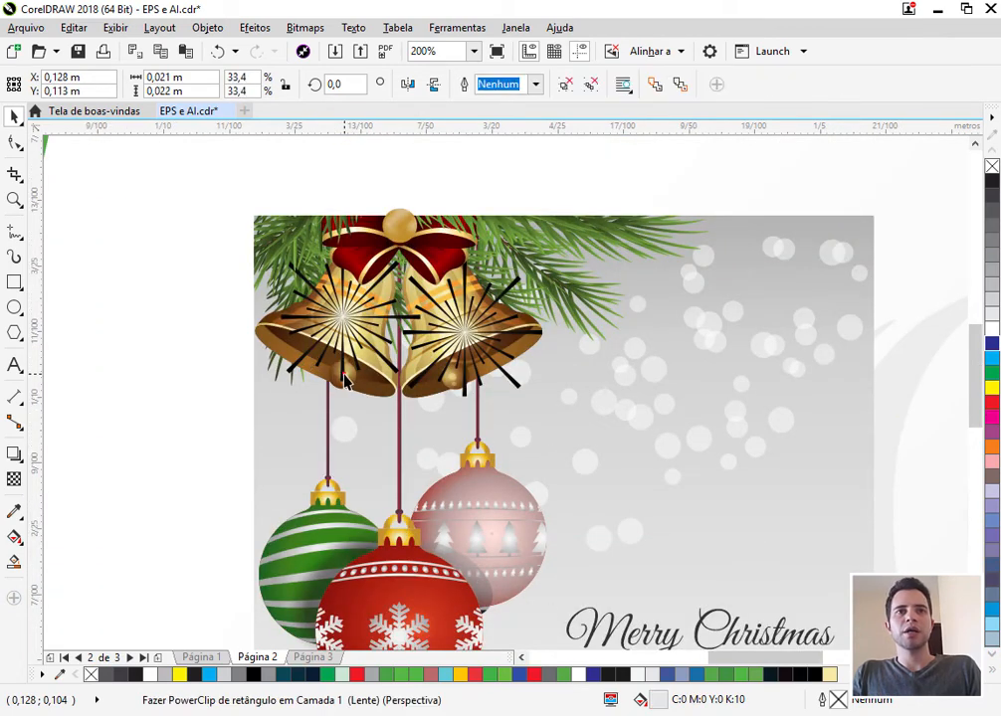
left_click_drag(317, 374, 344, 372)
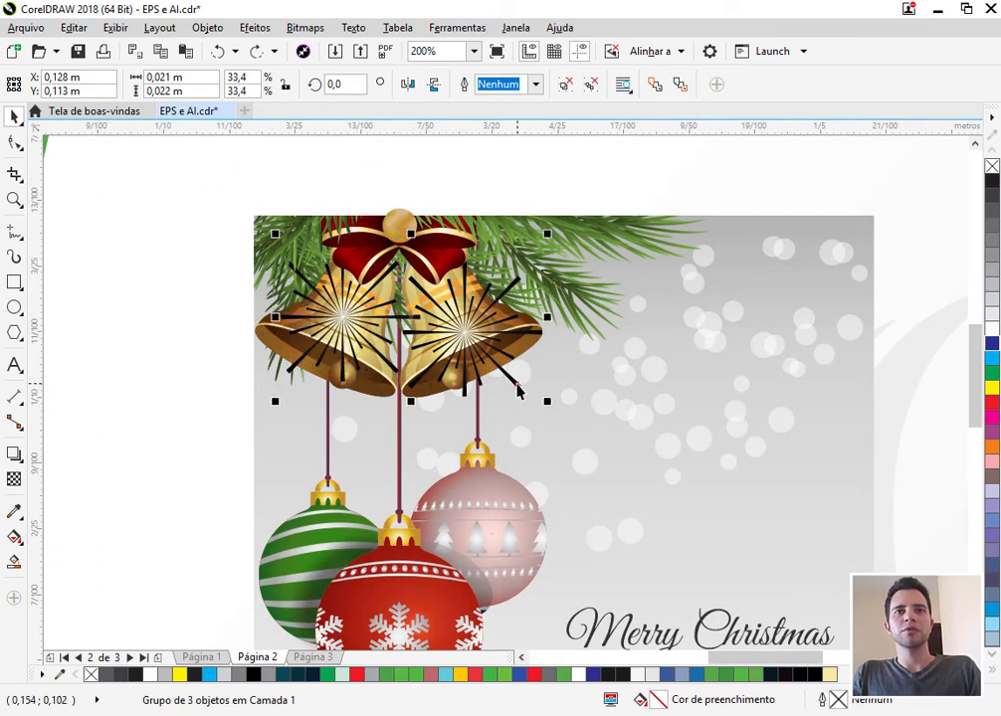
left_click(408, 301, "ctrl")
scroll(334, 304, "up", 2)
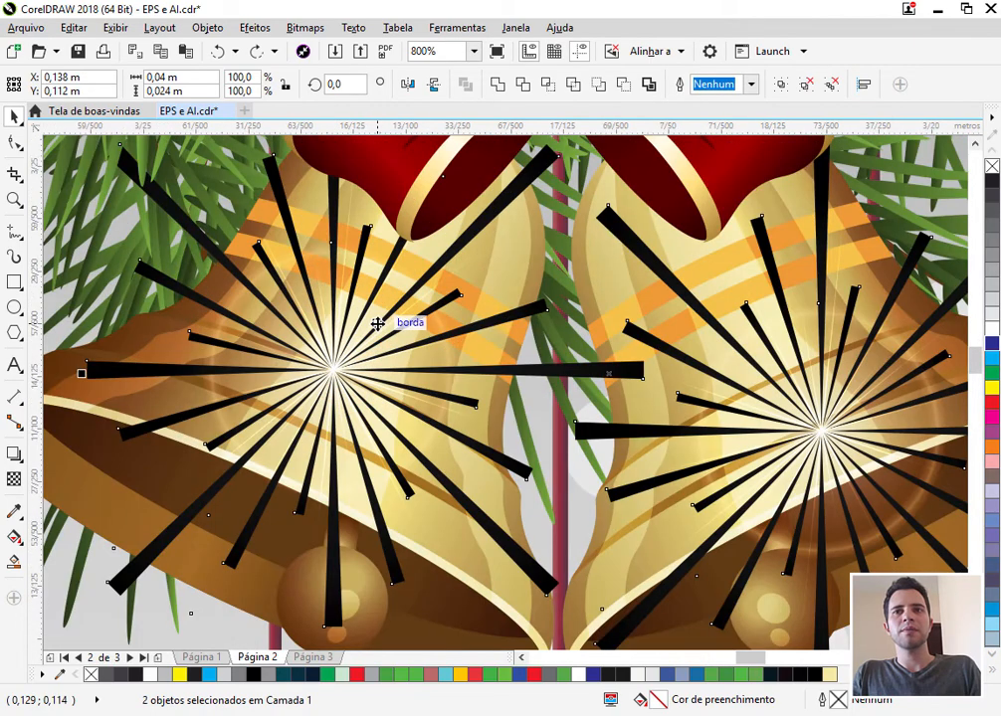
scroll(290, 333, "down", 2)
scroll(575, 358, "down", 3)
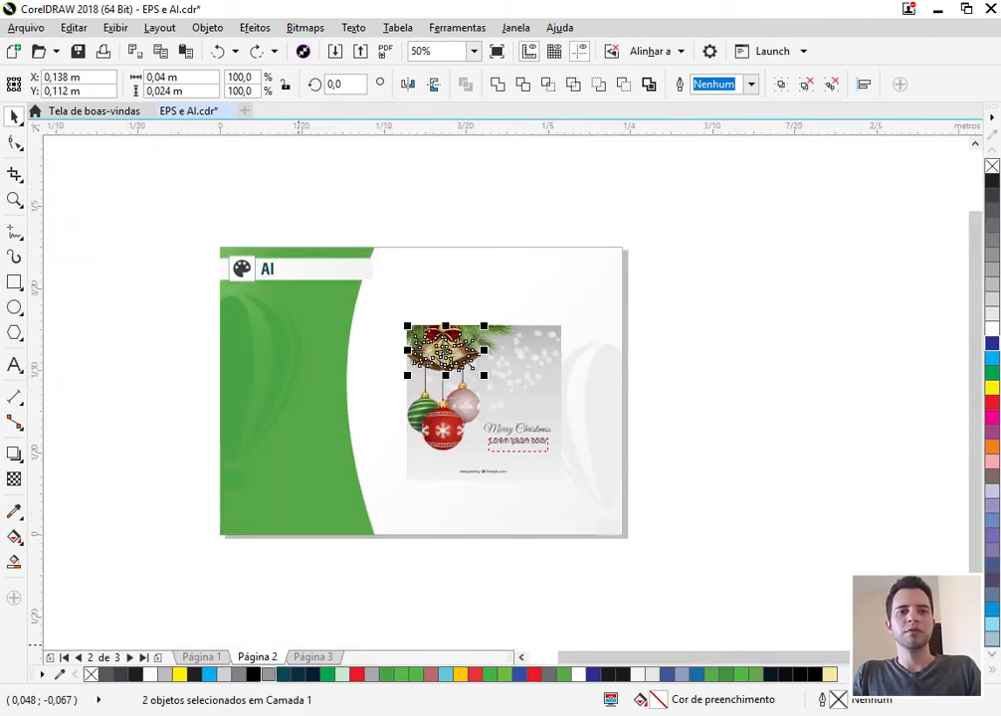
Step: Import 77874-OF8RT7-702.jpg from the Realistic-christmas-balls-with-bells.zip archive onto the AI page
left_click(269, 637)
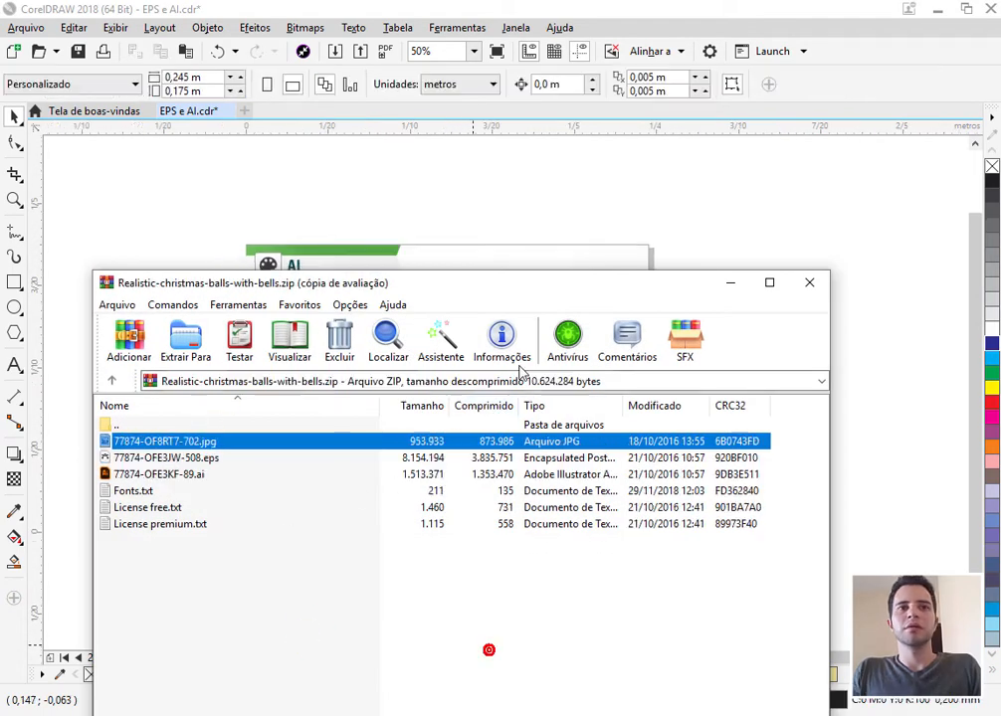
left_click_drag(430, 221, 614, 540)
left_click(786, 261)
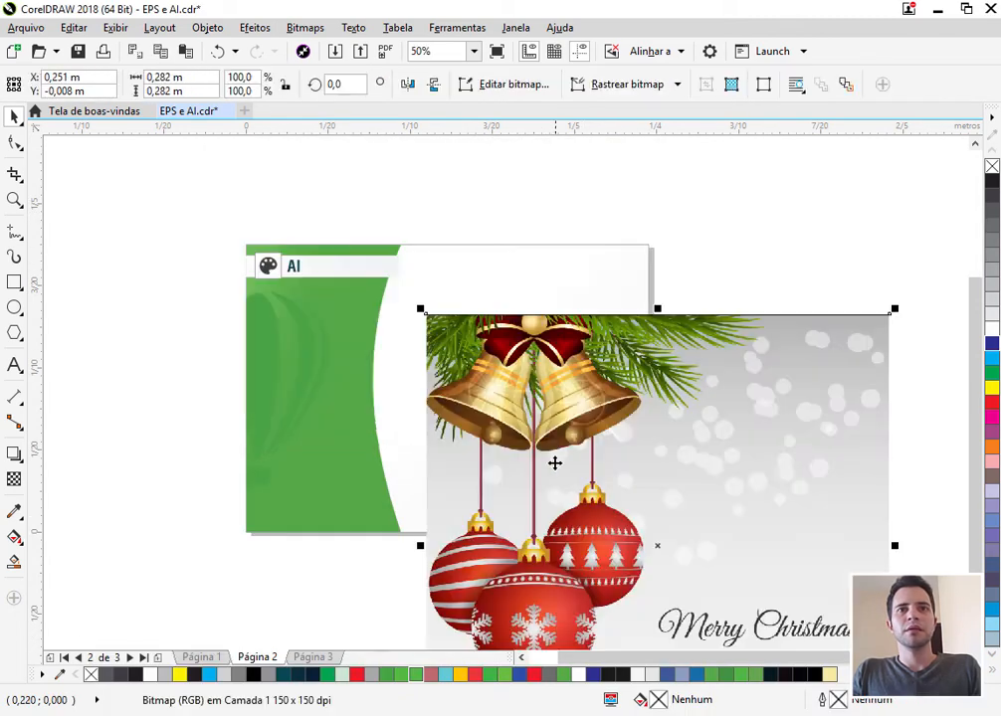
Step: Scale the imported JPG down to 43.7% and place it against the right edge of the AI artwork
scroll(420, 316, "up", 1)
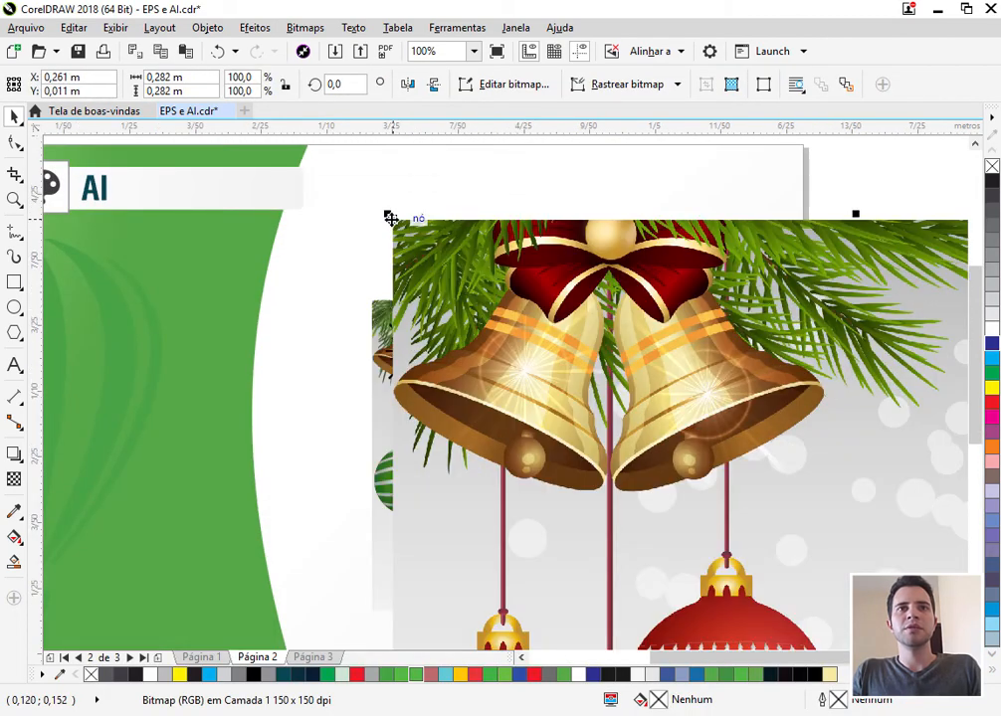
left_click_drag(388, 217, 624, 452)
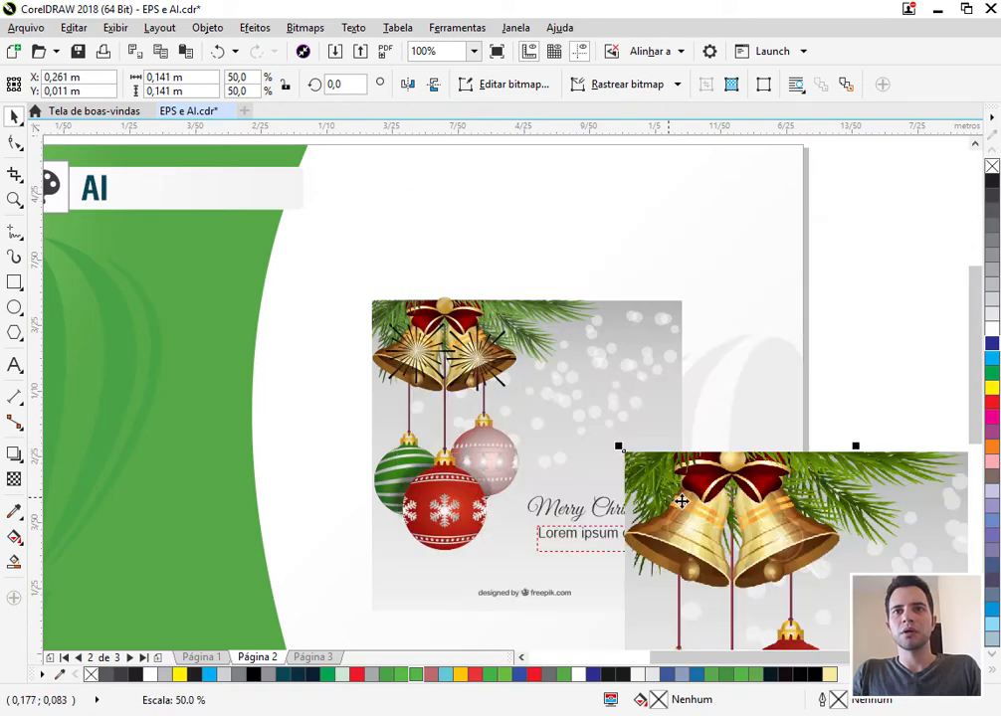
left_click_drag(685, 504, 643, 411)
scroll(644, 411, "up", 2)
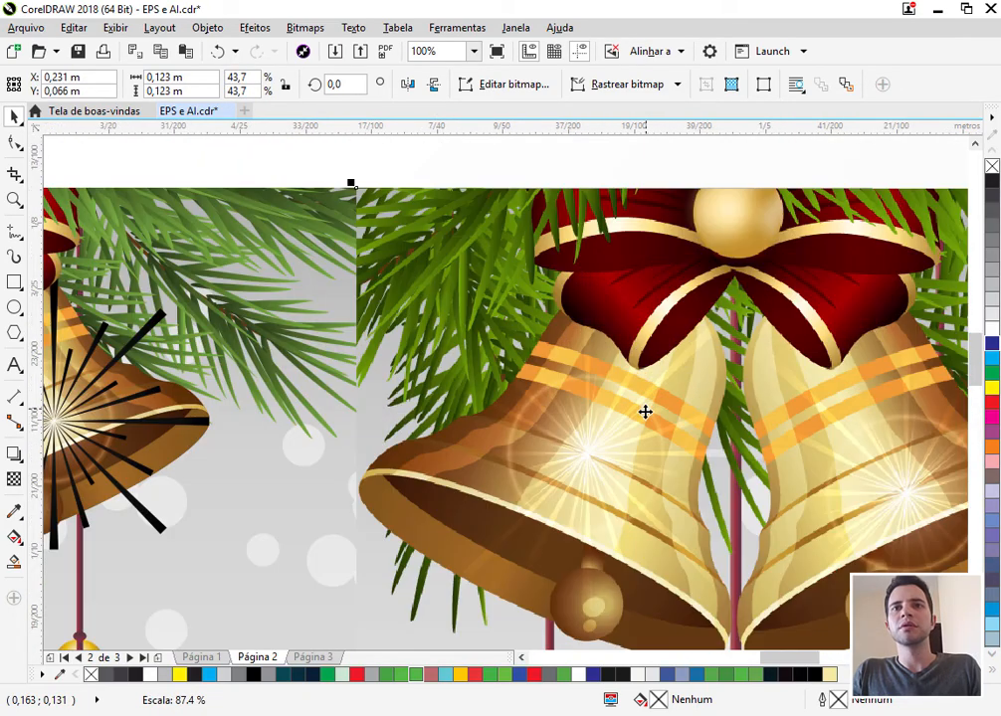
Step: Sample the pale yellow from the imported JPG's left bell and apply it to a black ray over the AI artwork's left bell
left_click(13, 512)
scroll(697, 354, "up", 1)
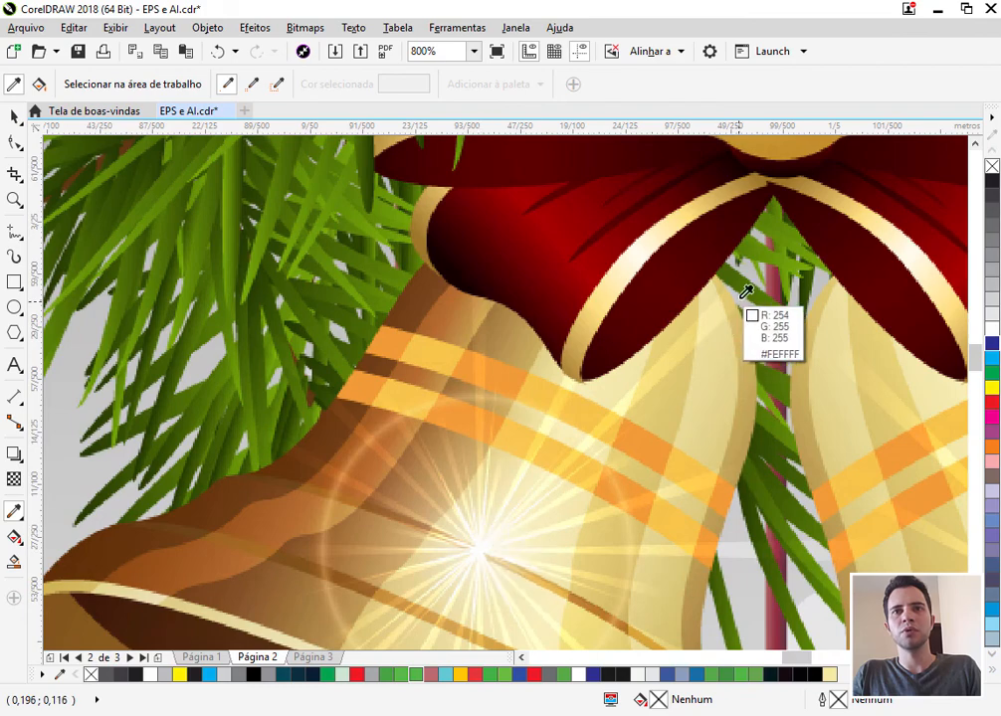
left_click(715, 317)
scroll(711, 323, "down", 2)
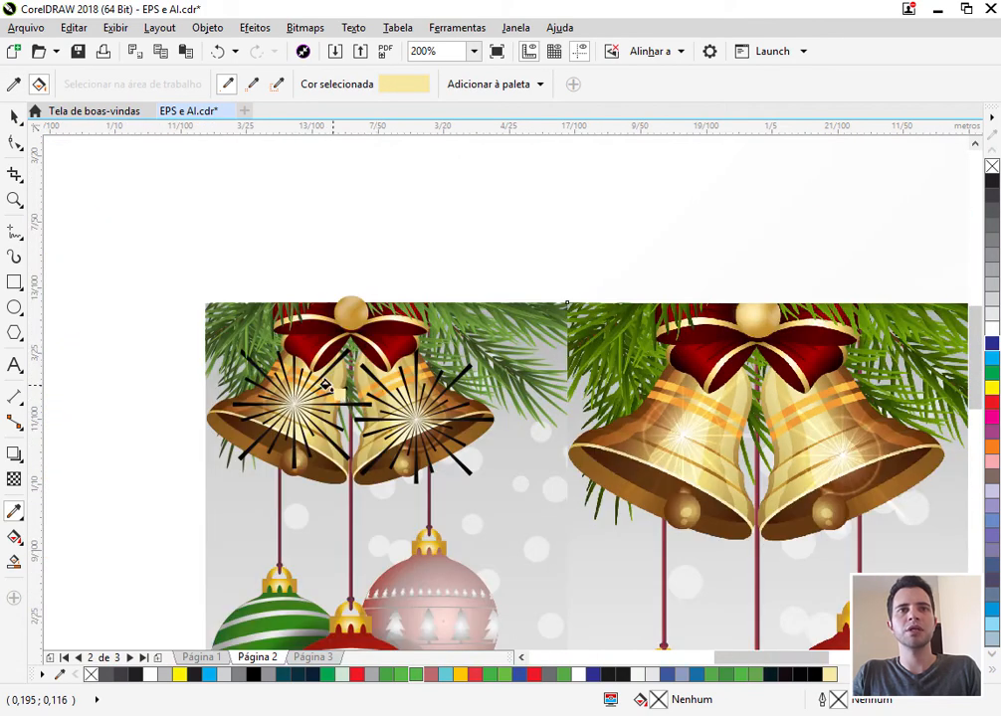
scroll(309, 386, "up", 2)
left_click(425, 296)
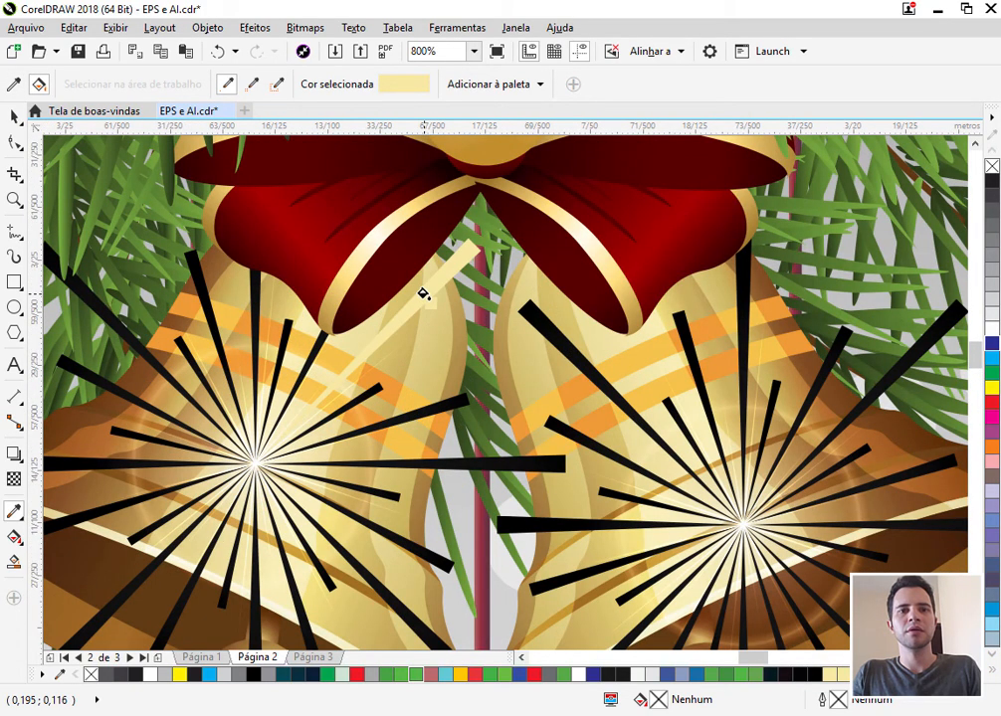
Step: Select the remaining black starburst shapes over both bells and fill them with the sampled pale yellow R248 G234 B163
key("space")
left_click(430, 293)
left_click(603, 379, "shift")
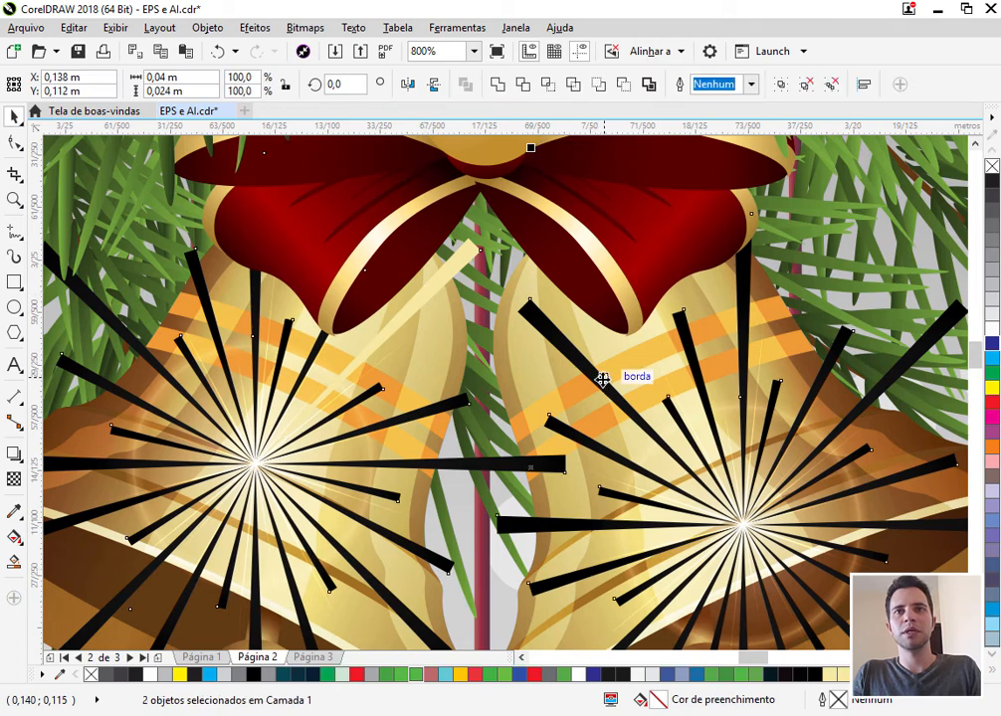
left_click(836, 673)
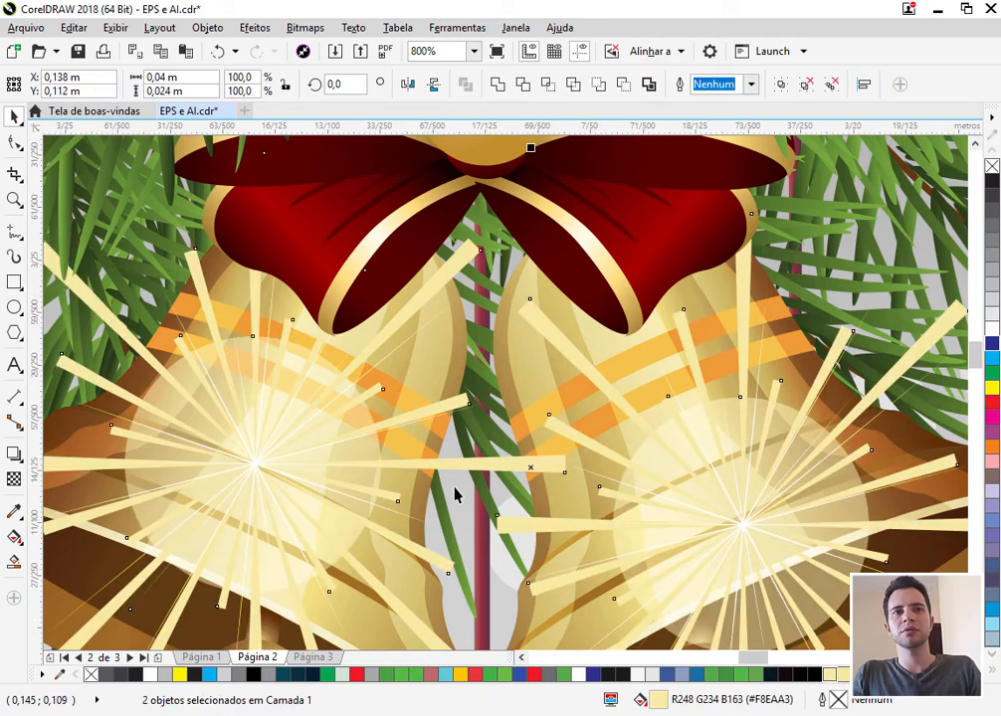
Step: Apply a uniform transparency of 78 to the two starburst shapes over the bells
scroll(341, 414, "down", 1)
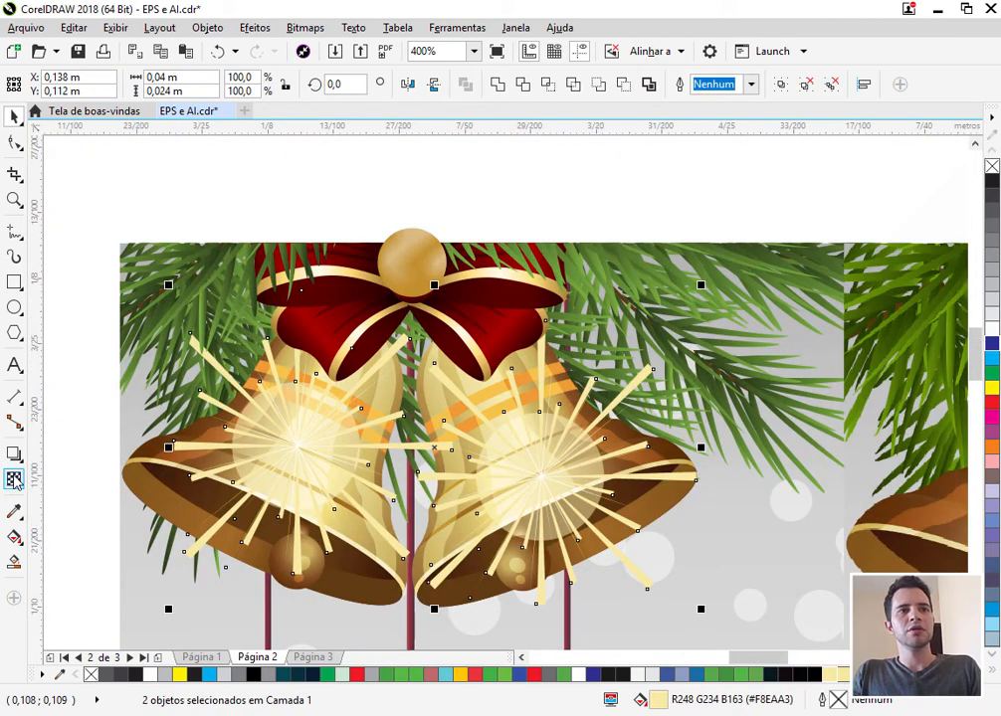
left_click(14, 479)
left_click(39, 84)
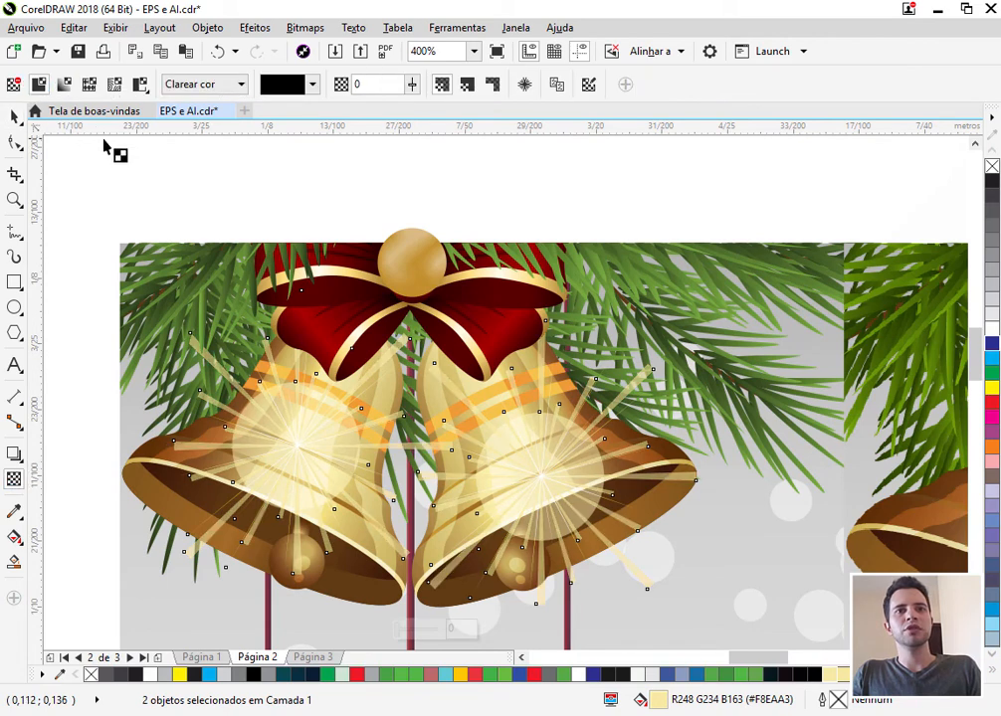
left_click(417, 87)
mouse_move(413, 95)
left_mouse_down()
mouse_move(487, 94)
mouse_move(409, 90)
left_mouse_up()
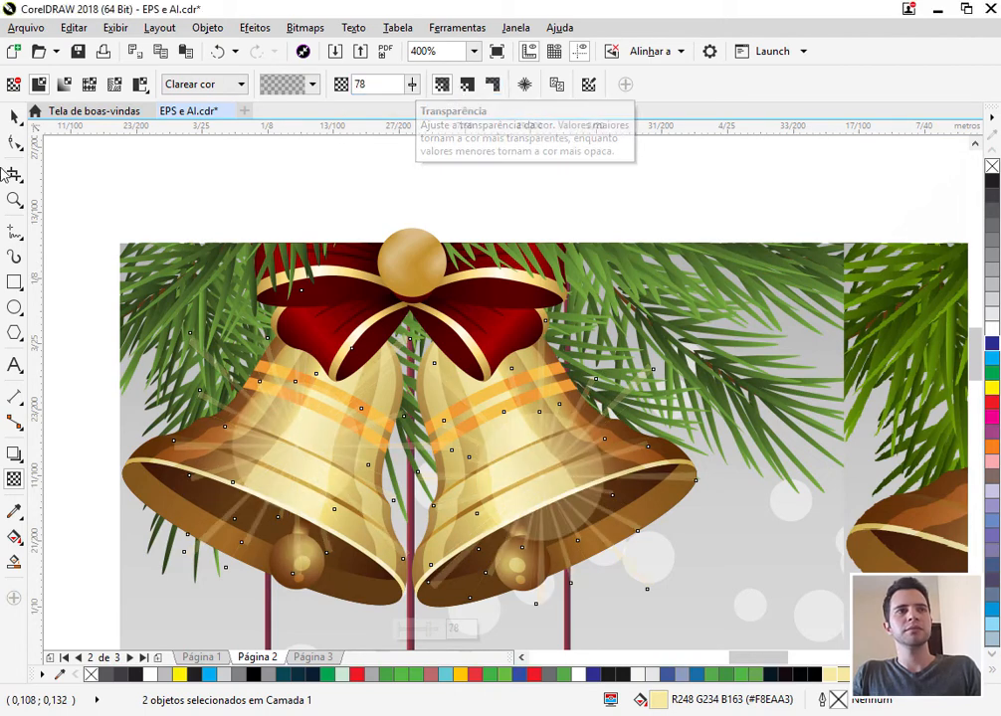
key("space")
Step: Scale the reference JPG down to 28.2% and place it beside the AI artwork's right edge
scroll(457, 282, "down", 2)
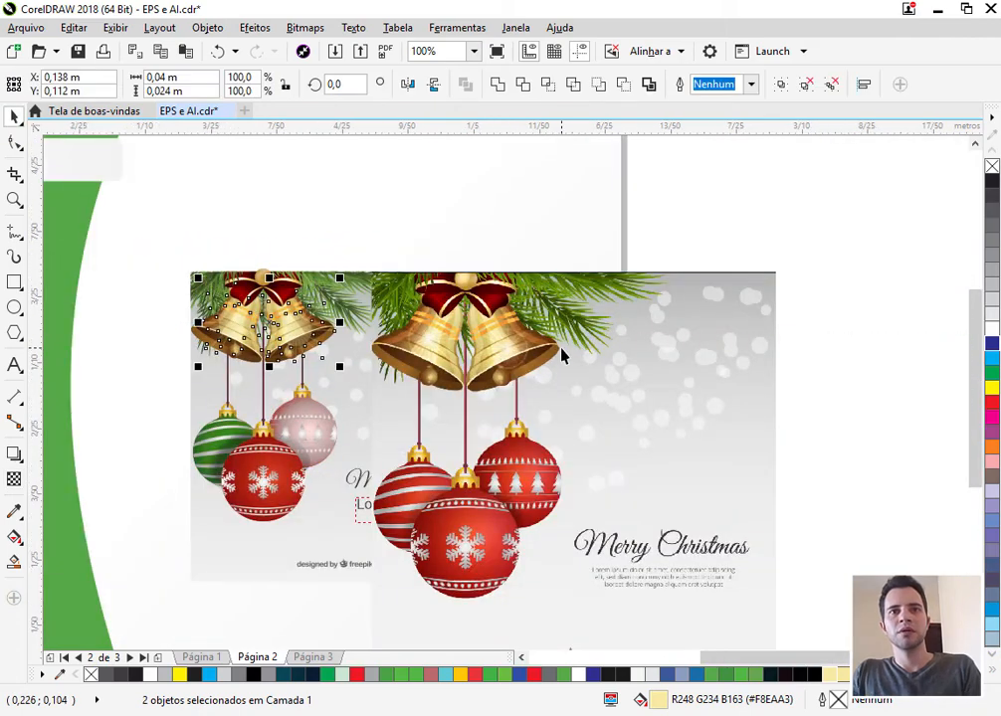
left_click(732, 303)
left_click_drag(950, 217, 807, 360)
left_click_drag(614, 421, 568, 337)
Step: Compare the AI artwork with the JPG and move the JPG so it overlaps the artwork's right part
key("z")
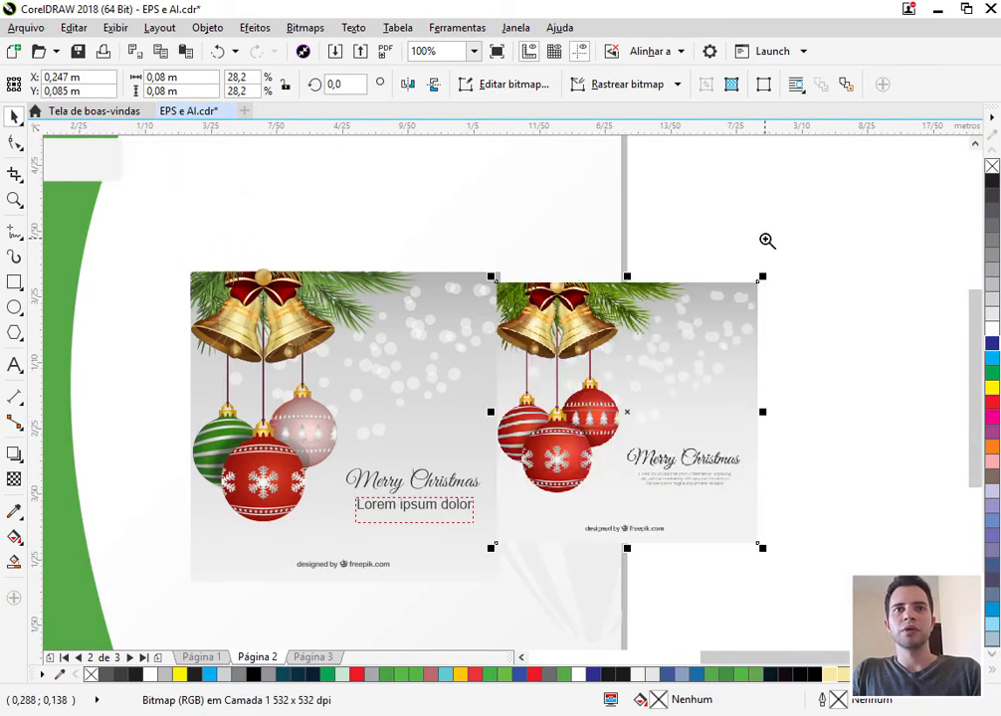
left_click_drag(767, 239, 156, 597)
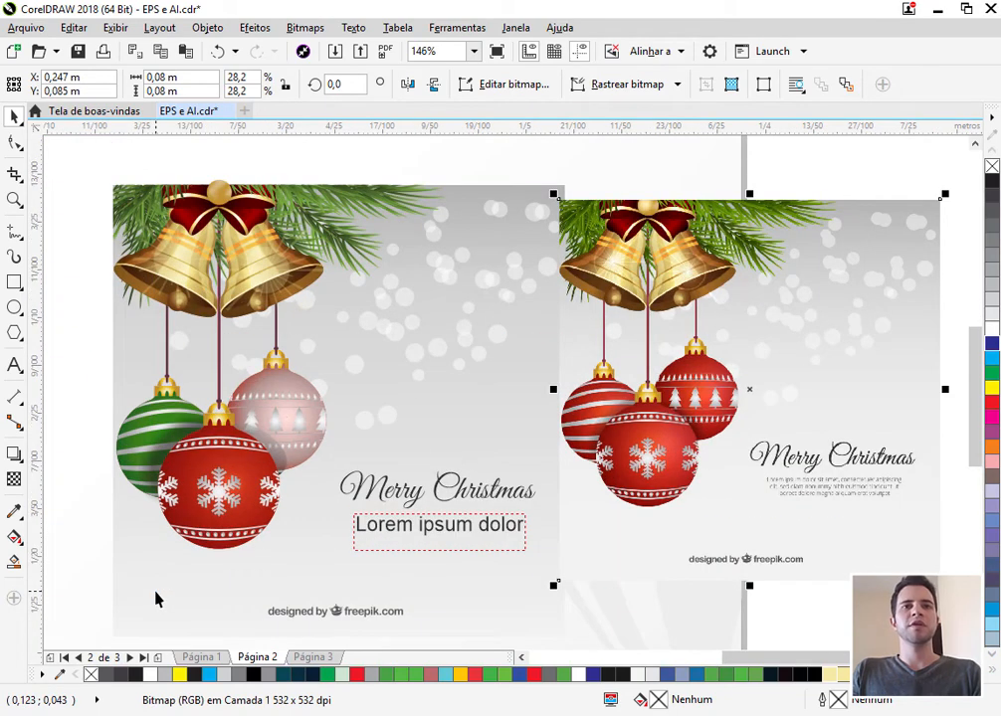
left_click(393, 332)
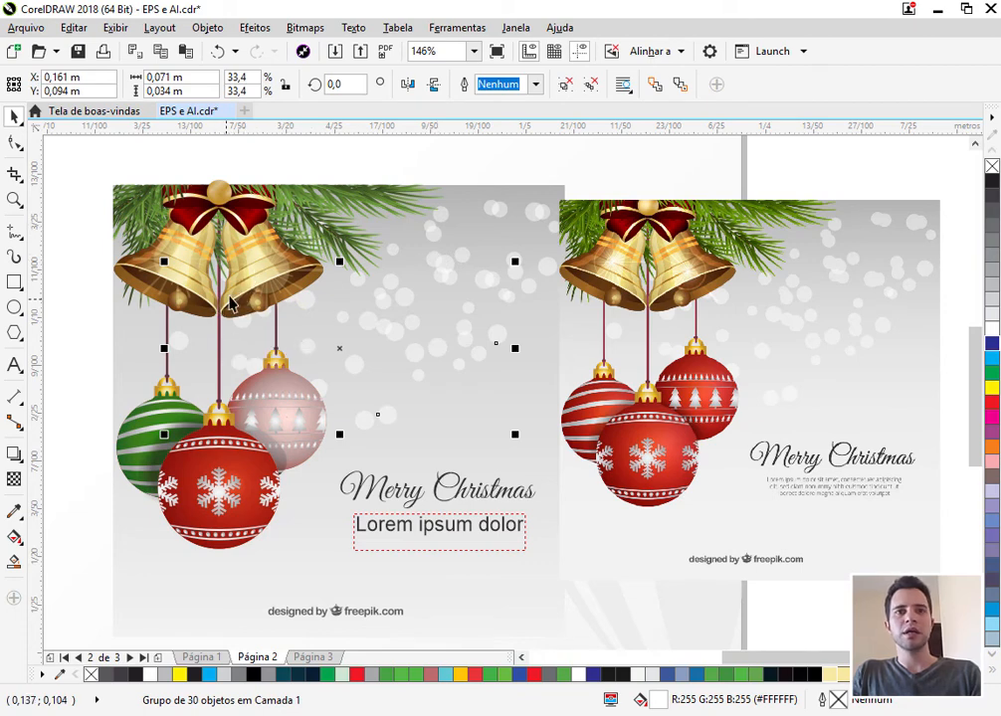
left_click_drag(856, 370, 746, 355)
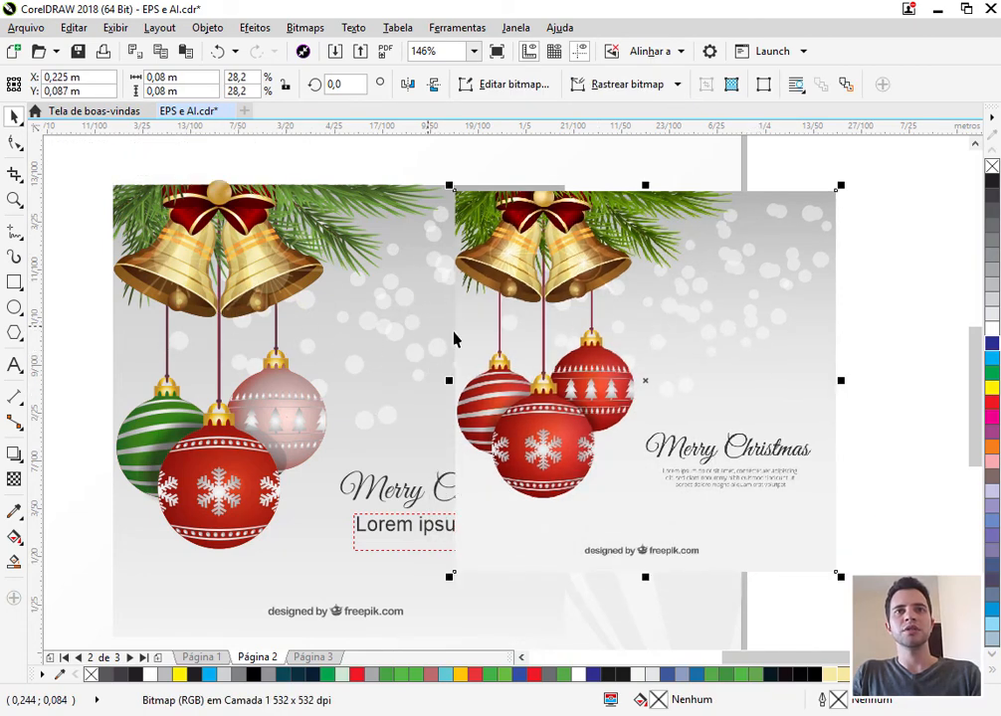
left_click_drag(453, 339, 443, 274)
key("shift+F4")
Step: Import the EPS from the Realistic-christmas-balls-with-bells.zip archive onto the EPS page as editable, with text as curves
left_click(313, 657)
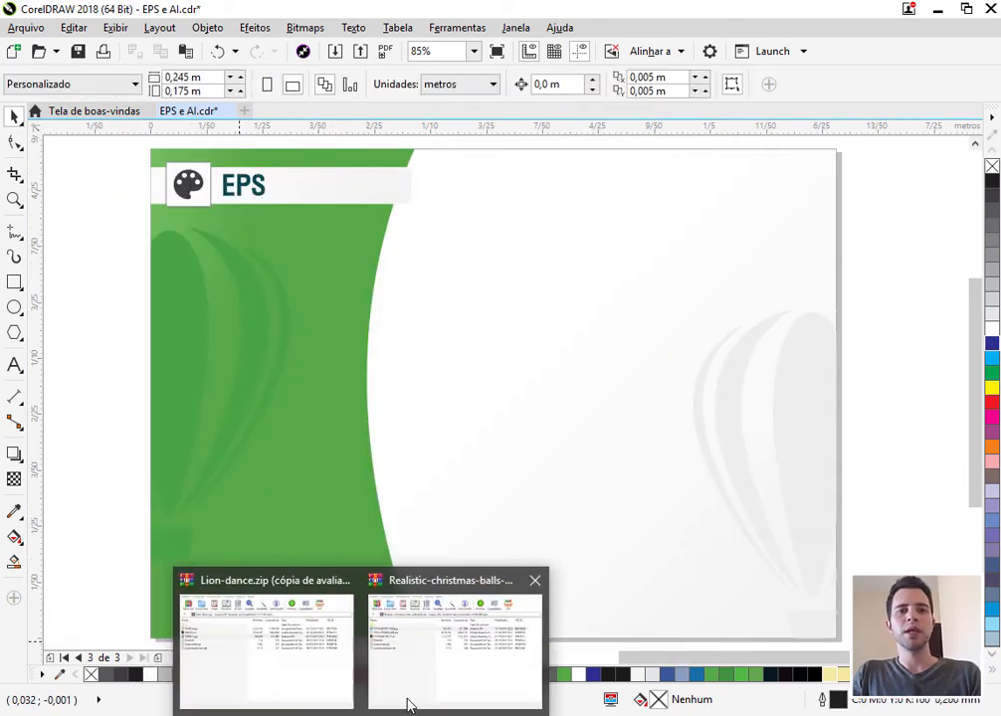
left_click(431, 666)
left_click_drag(130, 459, 542, 243)
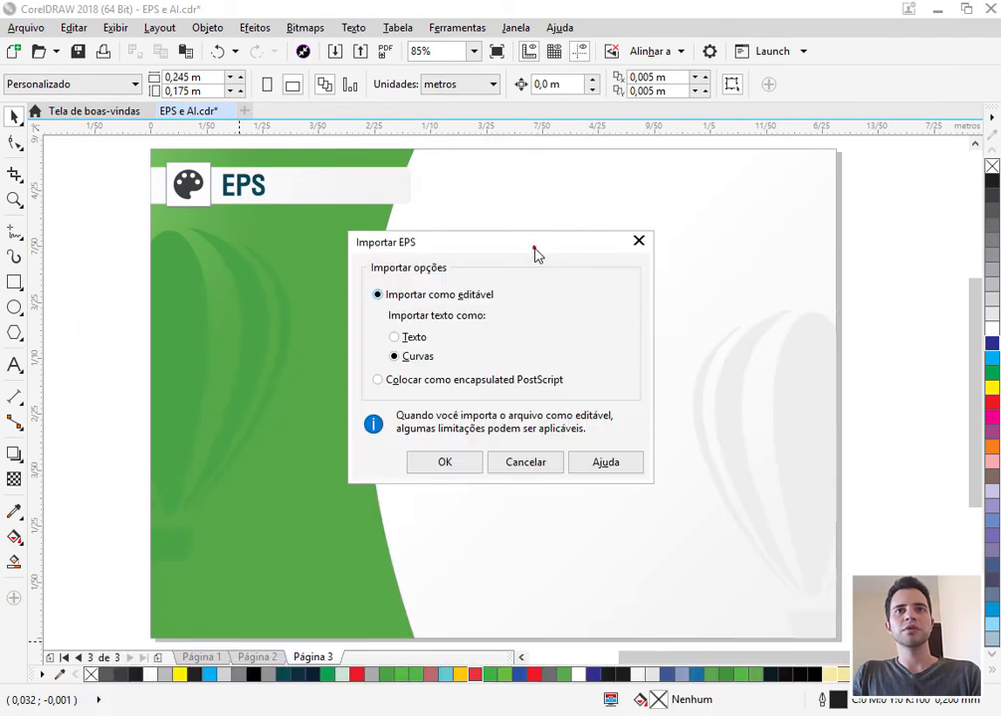
left_click(448, 464)
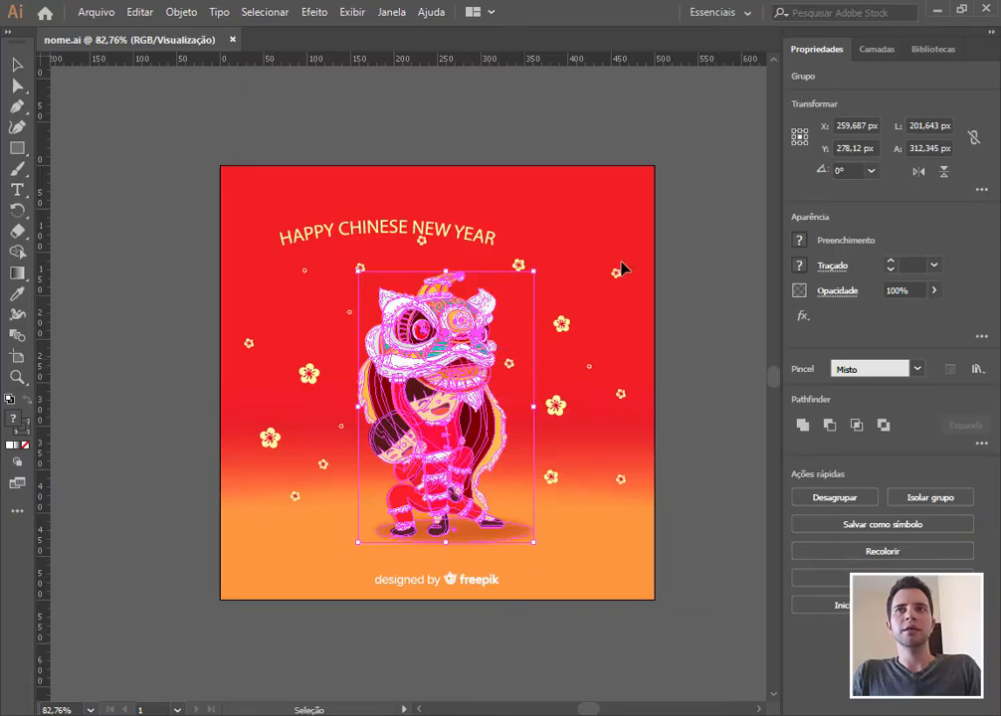
left_click(937, 10)
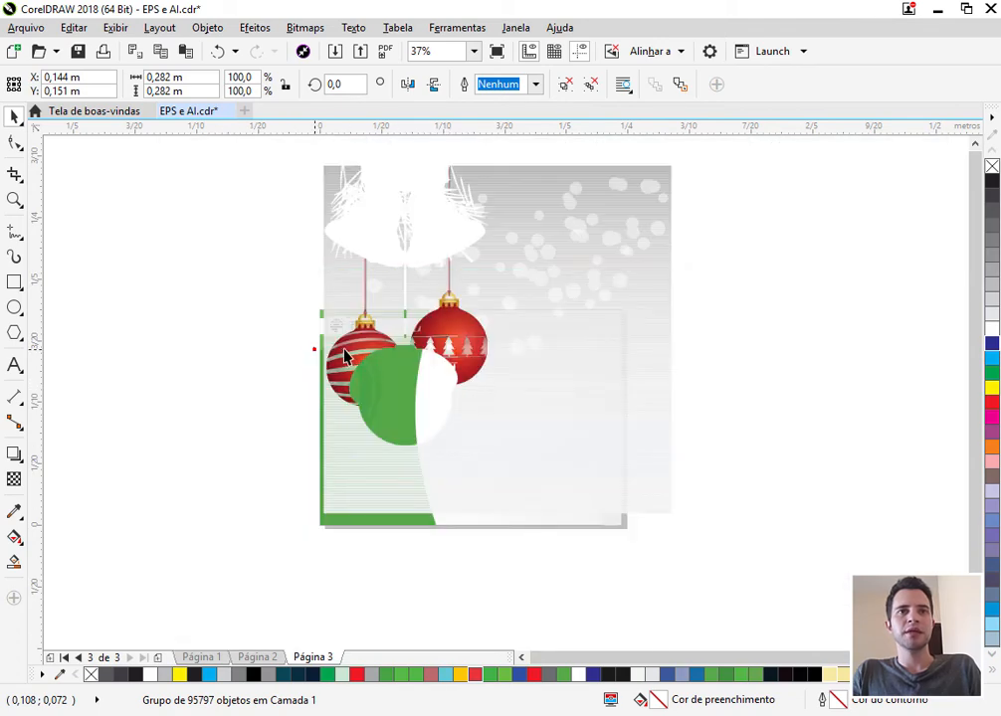
key("Escape")
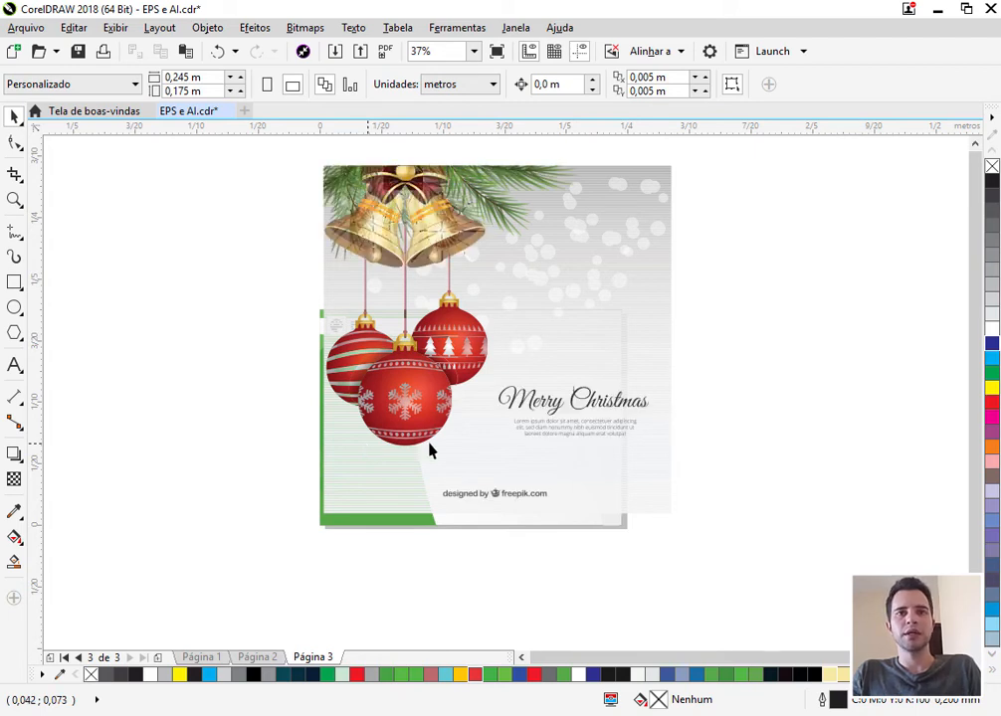
Step: Try moving a thin background strip inside the imported EPS group, and undo the EPS import
left_click(507, 249)
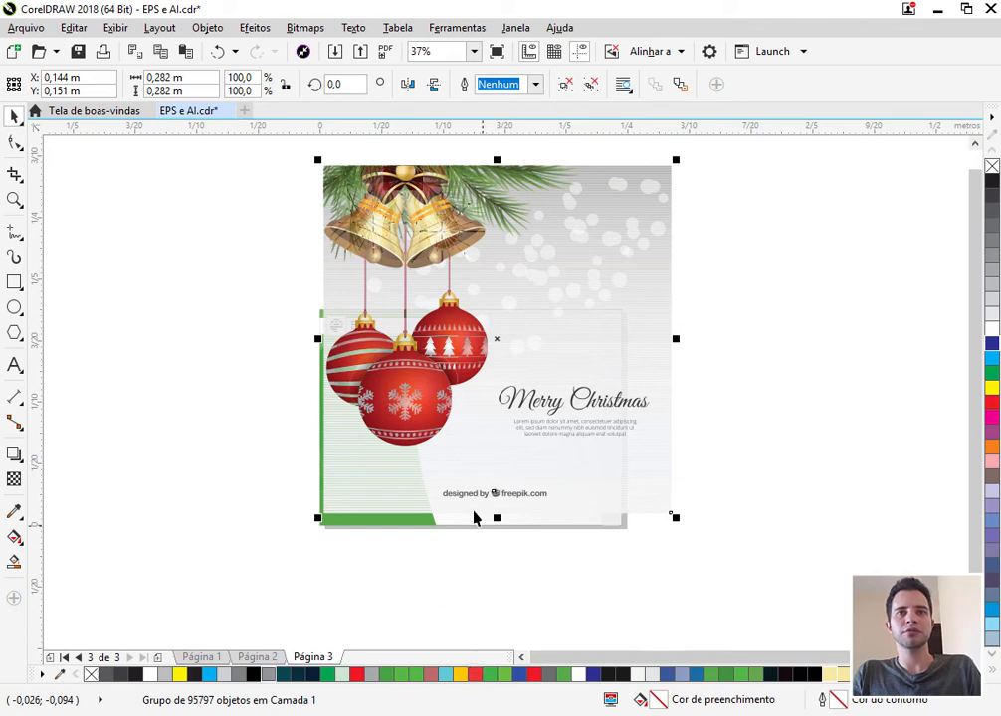
left_click(406, 470, "ctrl")
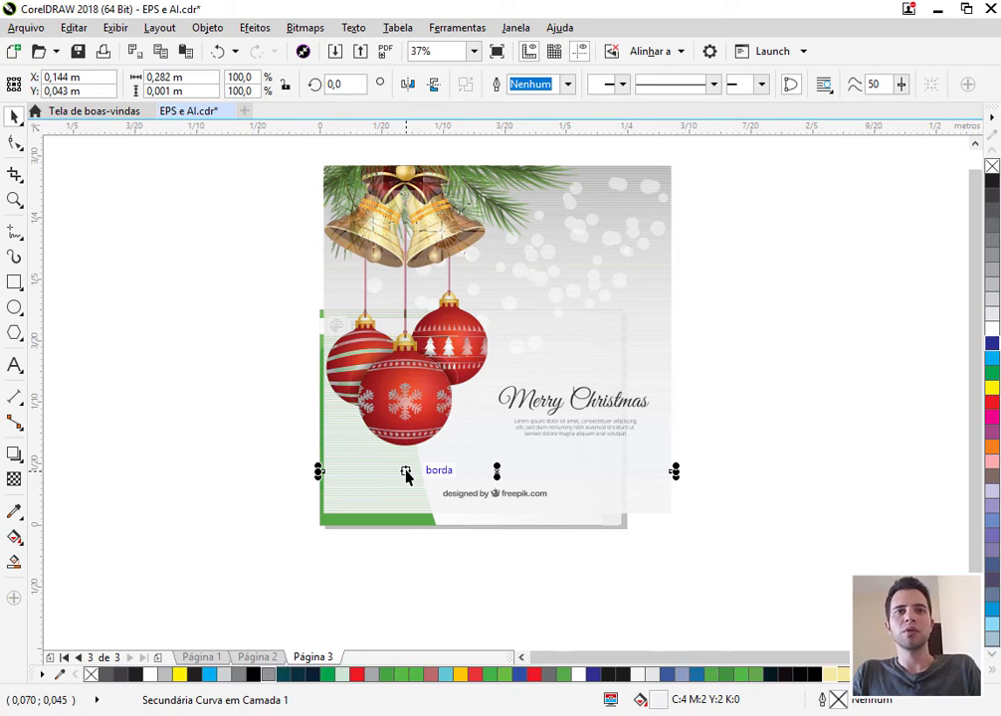
left_click_drag(405, 470, 447, 378)
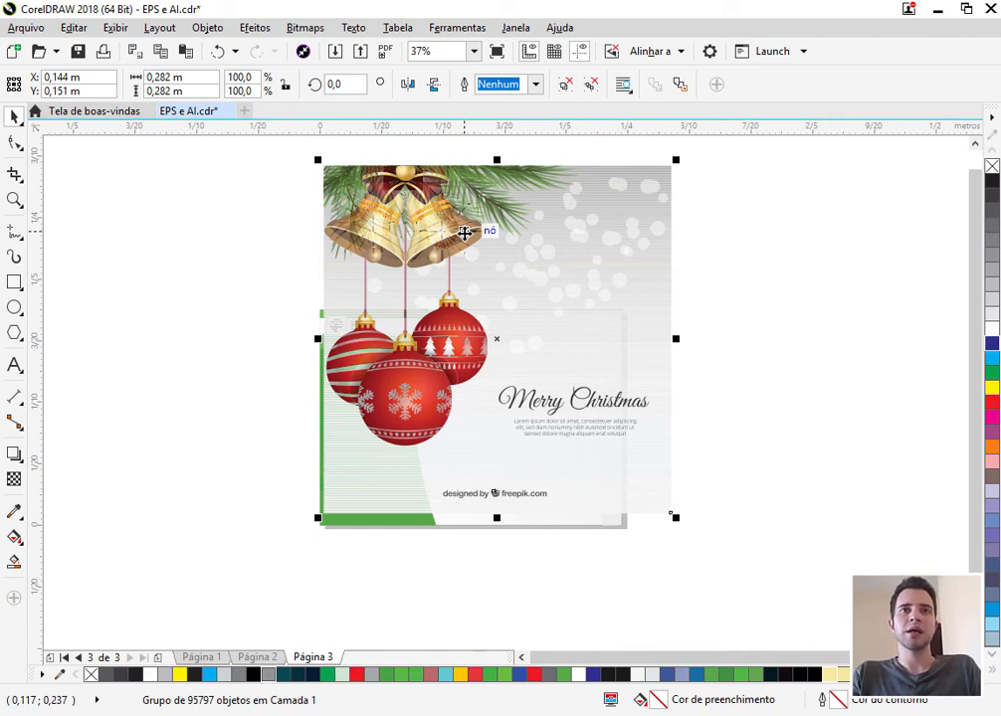
key("ctrl+z")
Step: Return to the AI page and open 77874-OFE3JW-508.eps in Illustrator, postponing the legacy text update and keeping 9-slice symbol scaling
key("Page_Up")
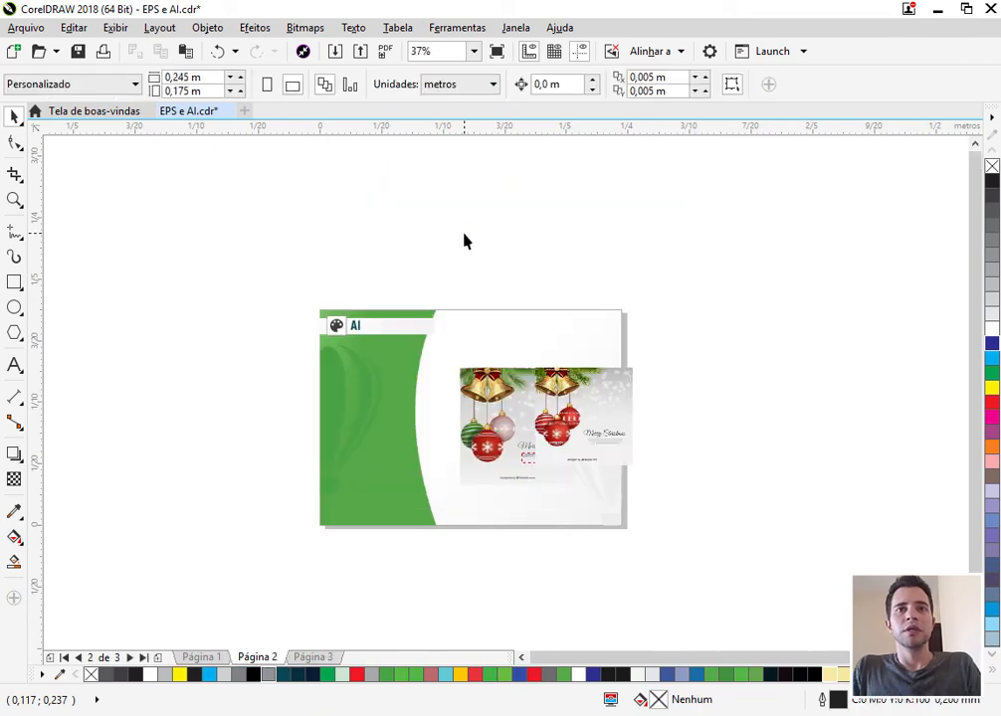
key("shift+F4")
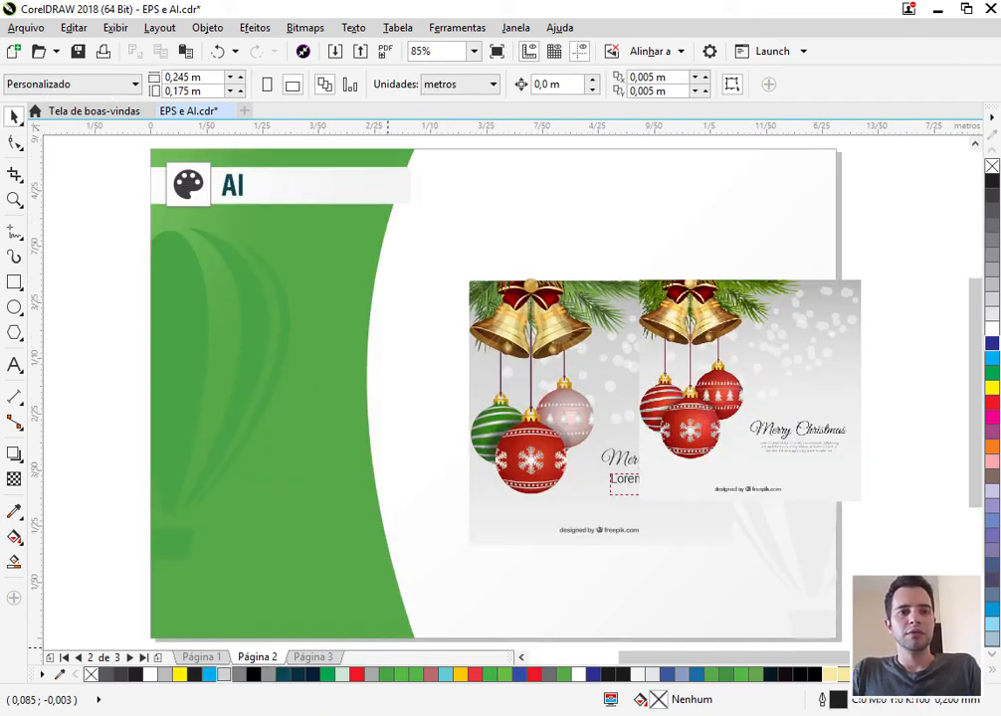
mouse_move(209, 715)
mouse_move(360, 715)
left_click(467, 576)
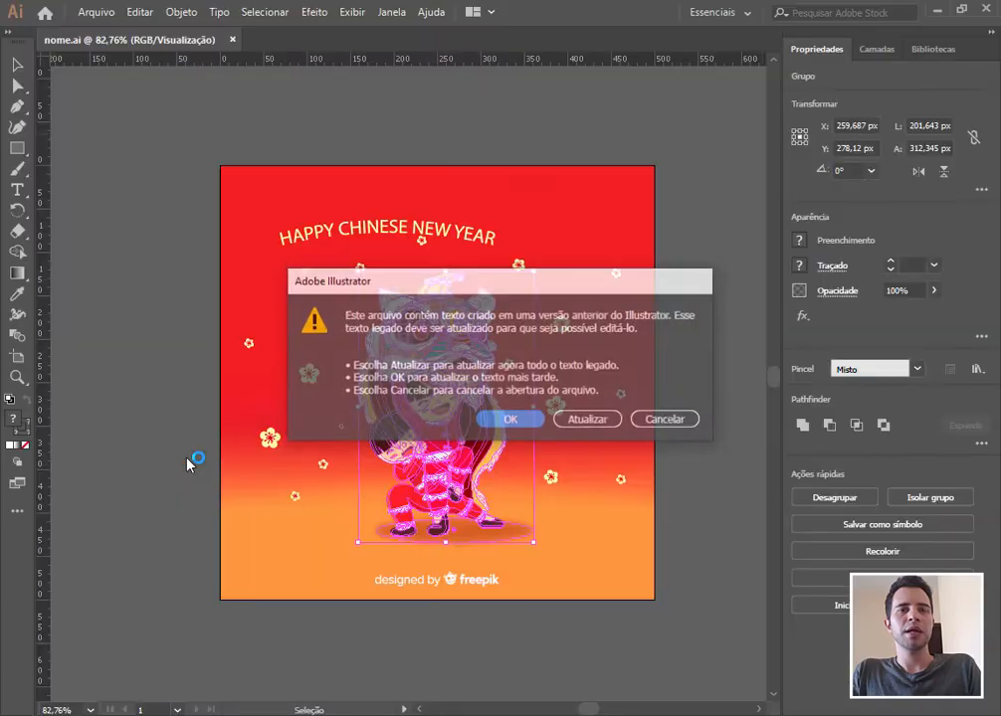
left_click(517, 417)
left_click(592, 408)
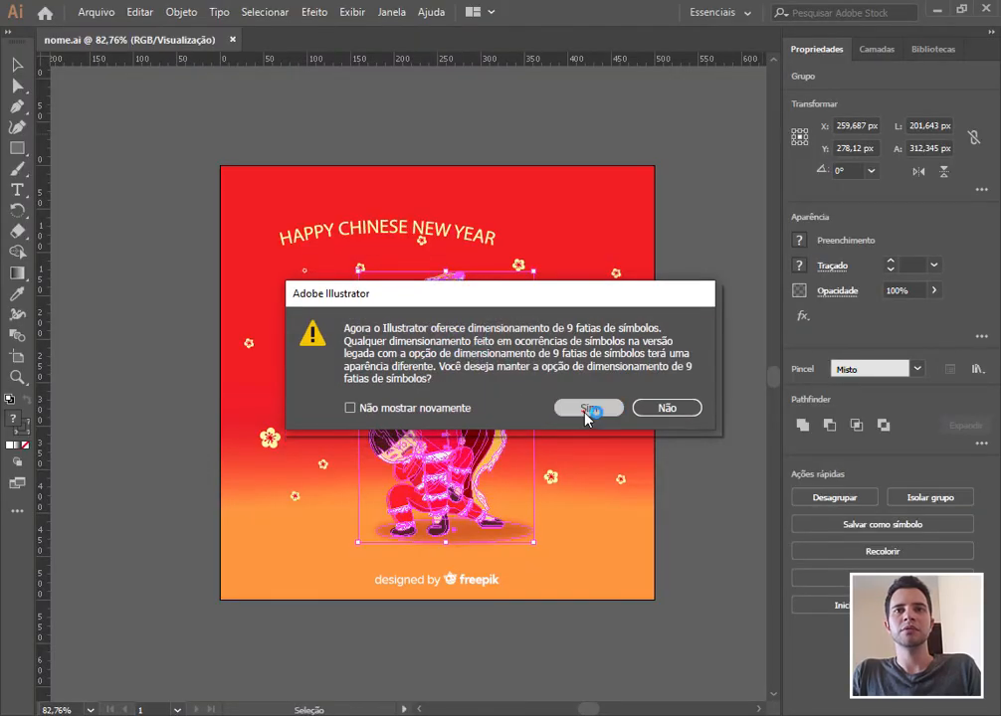
left_click(587, 450)
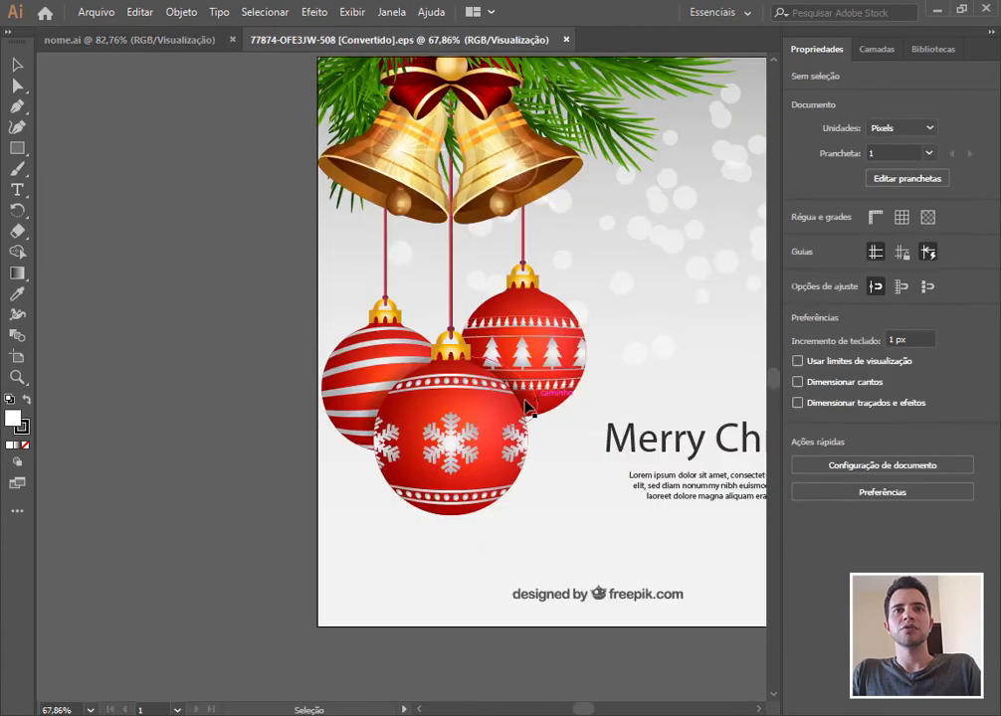
Step: Select the Christmas artwork's clip group, shift it slightly off the artboard and copy it
scroll(268, 412, "down", 1)
scroll(379, 422, "right", 2)
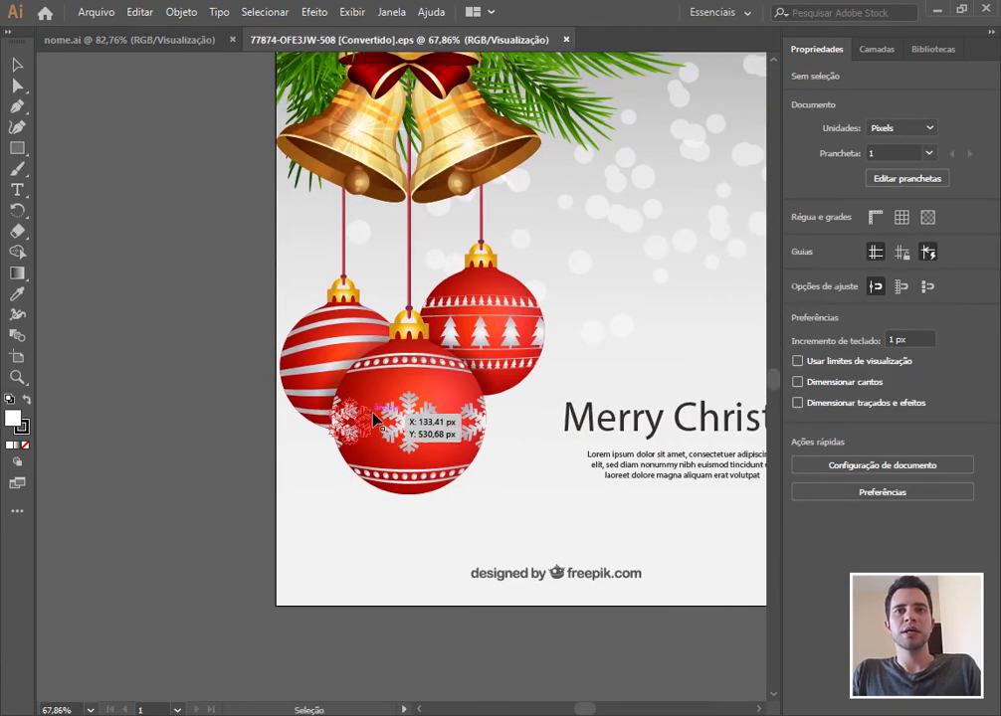
key("ctrl+0")
left_click(252, 456, "ctrl")
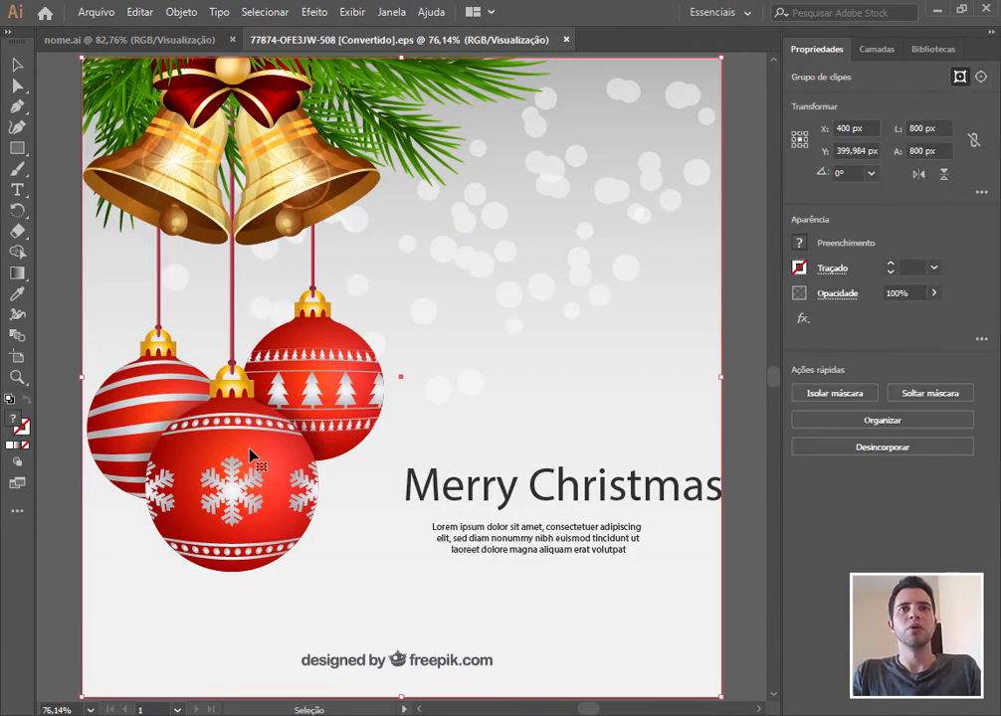
key("ctrl+minus")
left_click_drag(268, 429, 283, 384)
left_click(139, 12)
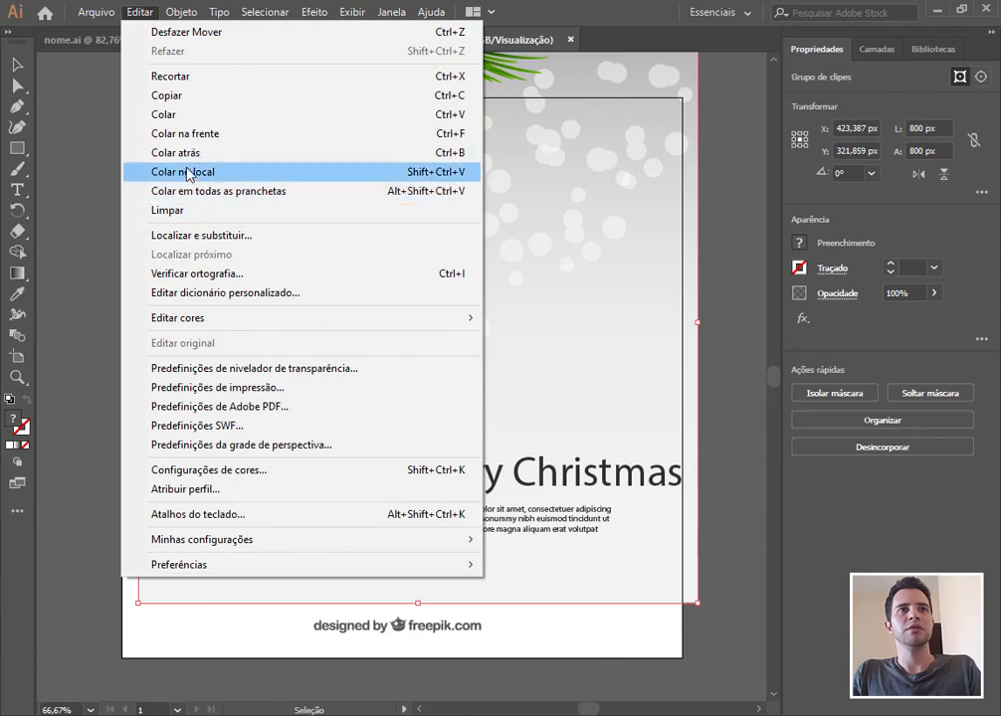
left_click(151, 94)
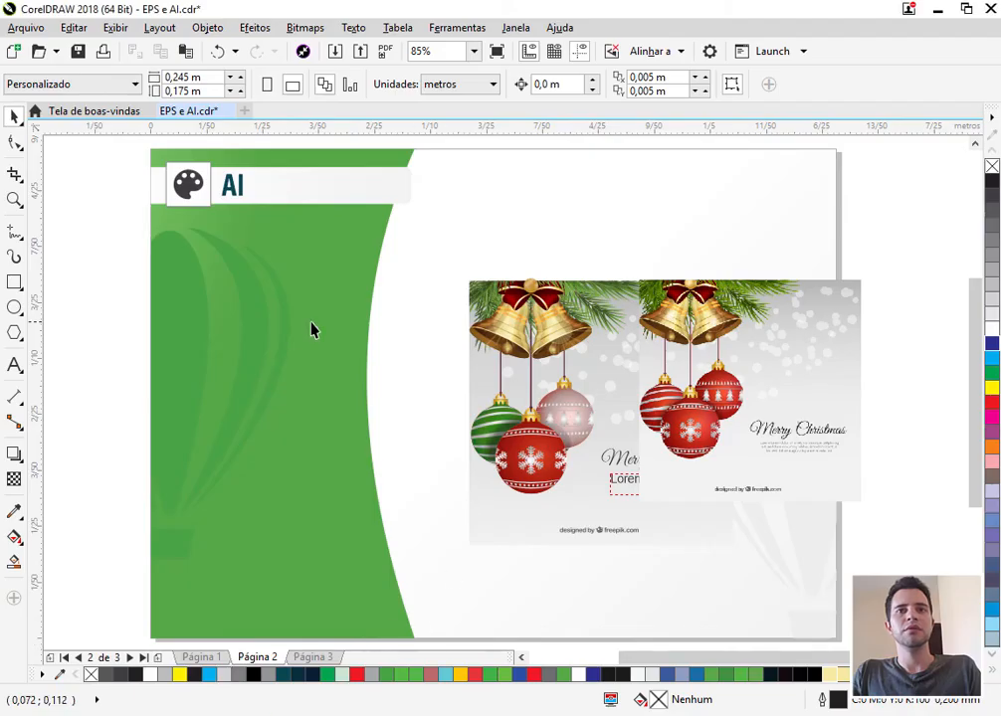
Step: Switch to CorelDRAW's EPS page and paste the copied artwork there as an enhanced metafile picture (Figura (metarquivo avançado))
scroll(310, 330, "down", 3)
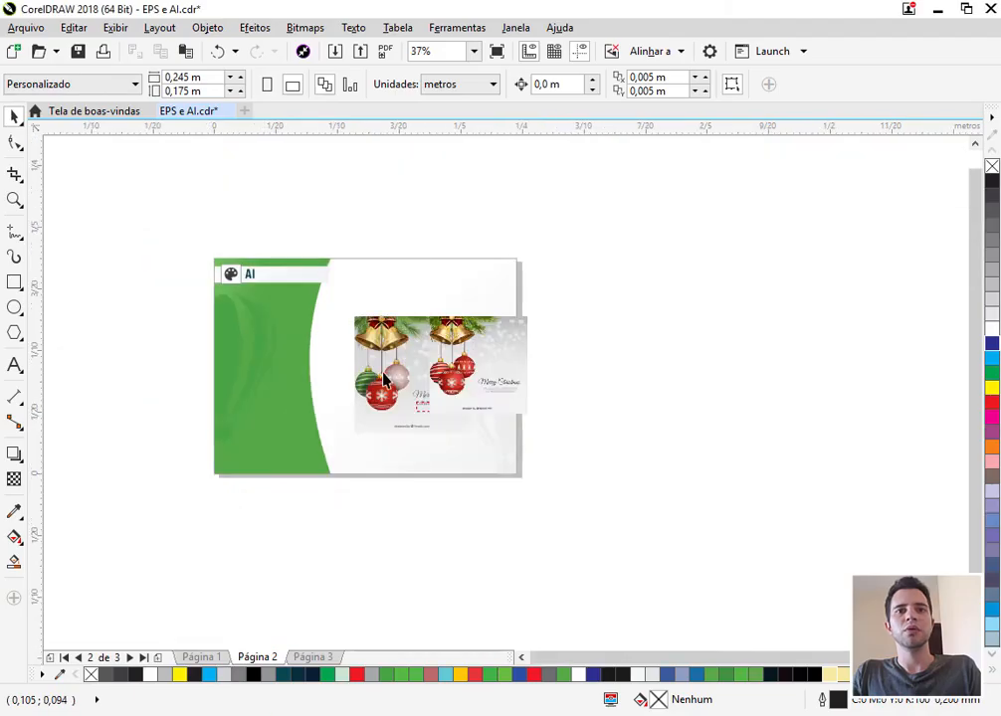
left_click(312, 657)
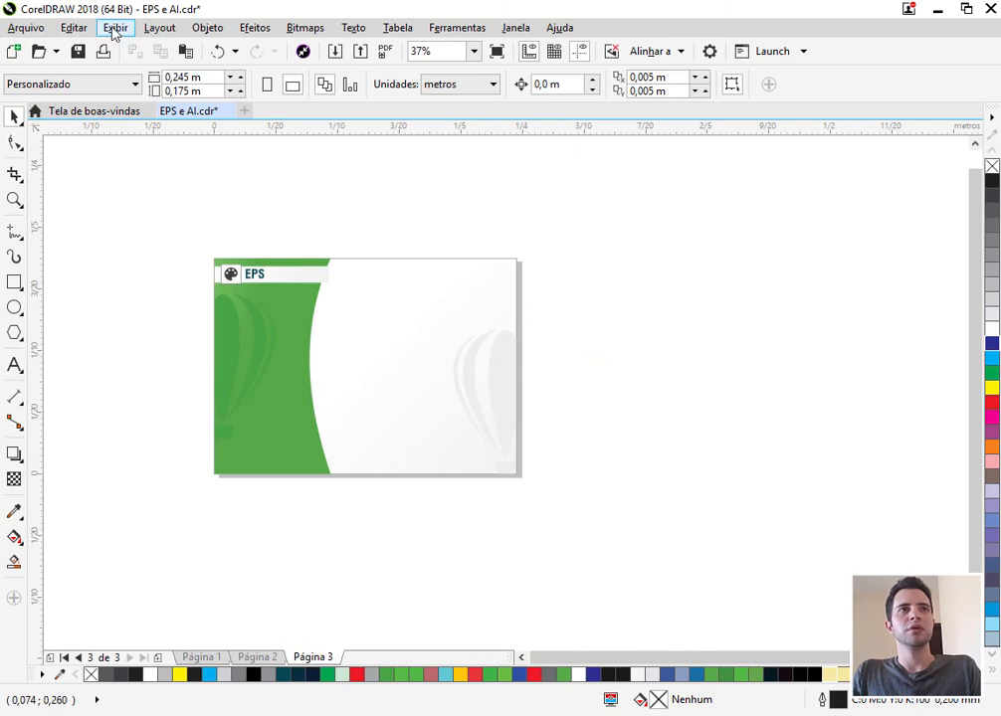
left_click(75, 27)
left_click(117, 189)
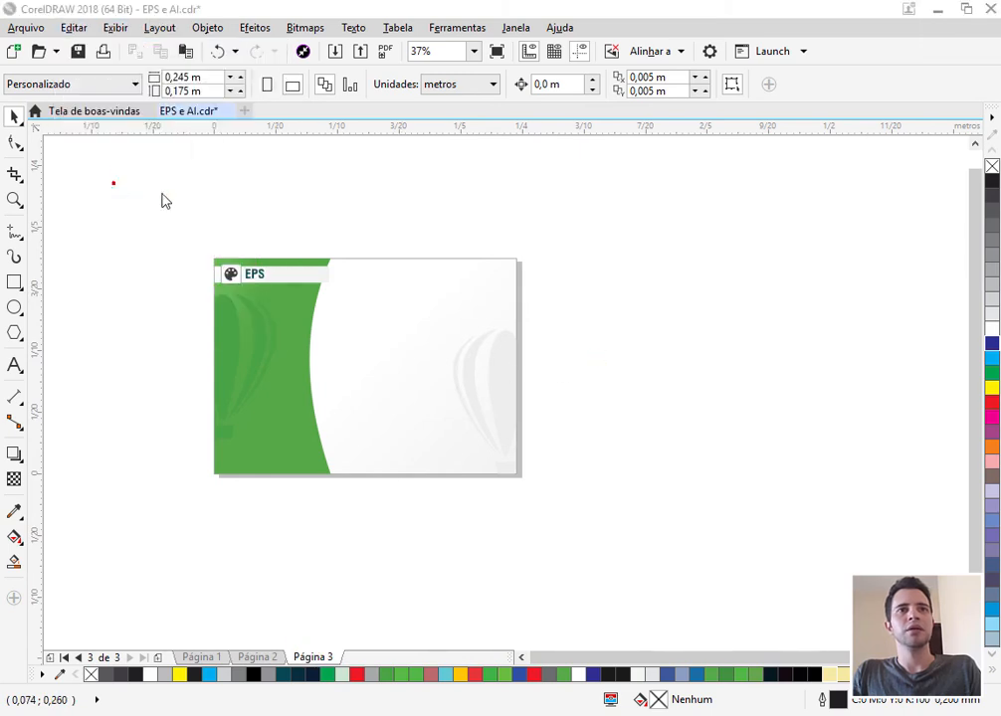
left_click(443, 373)
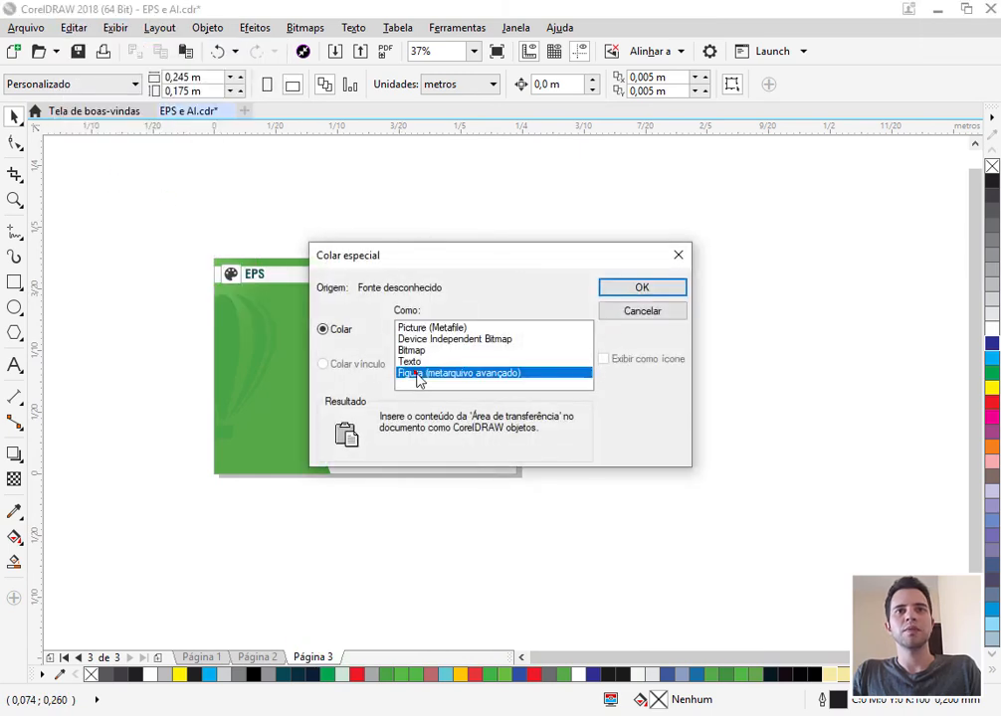
left_click(642, 288)
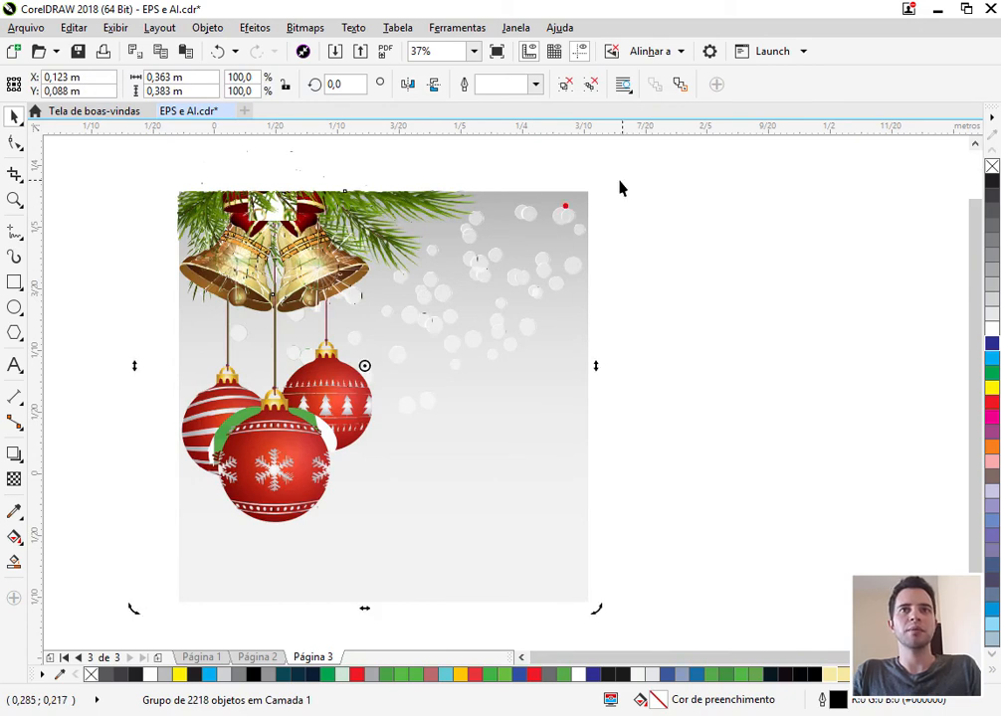
Step: Delete the pasted Christmas artwork group from the EPS page
scroll(568, 307, "up", 5)
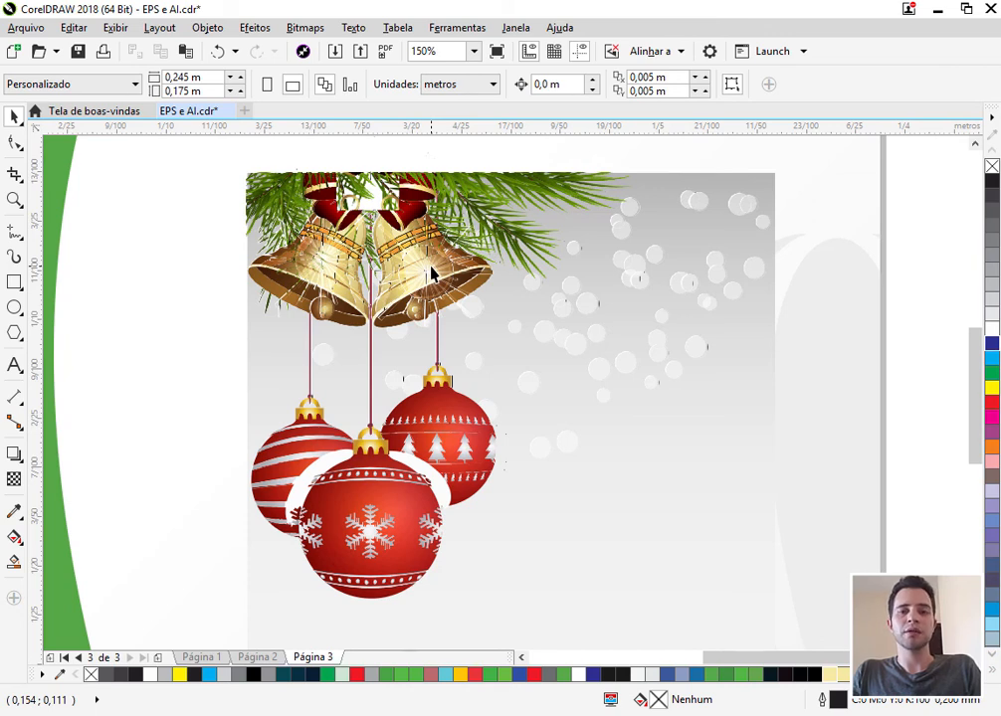
left_click(433, 275)
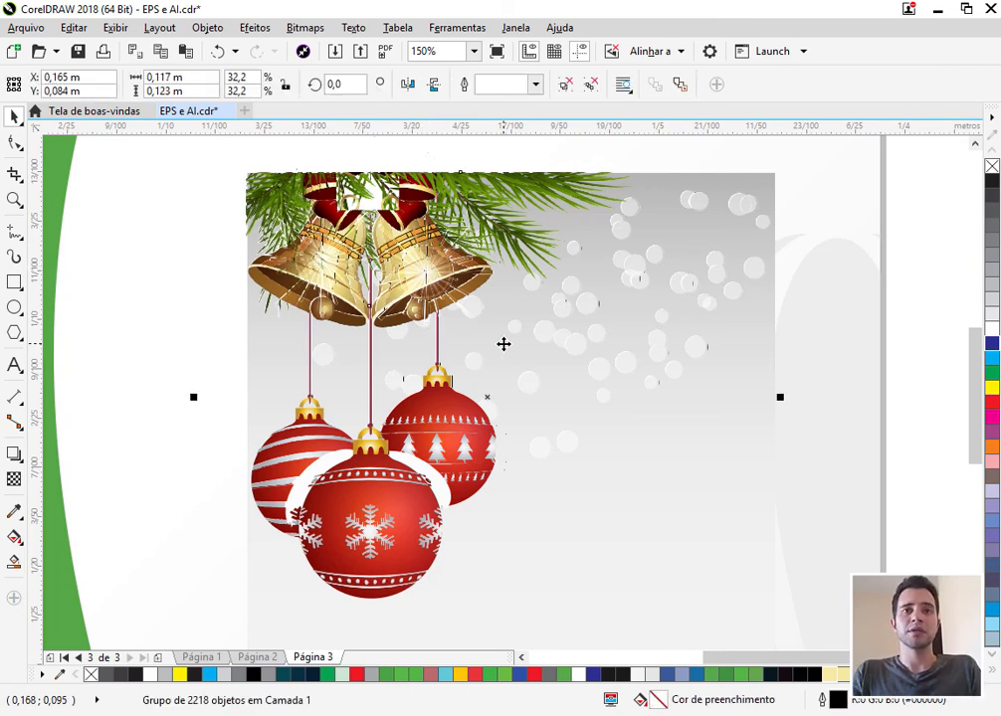
key("Delete")
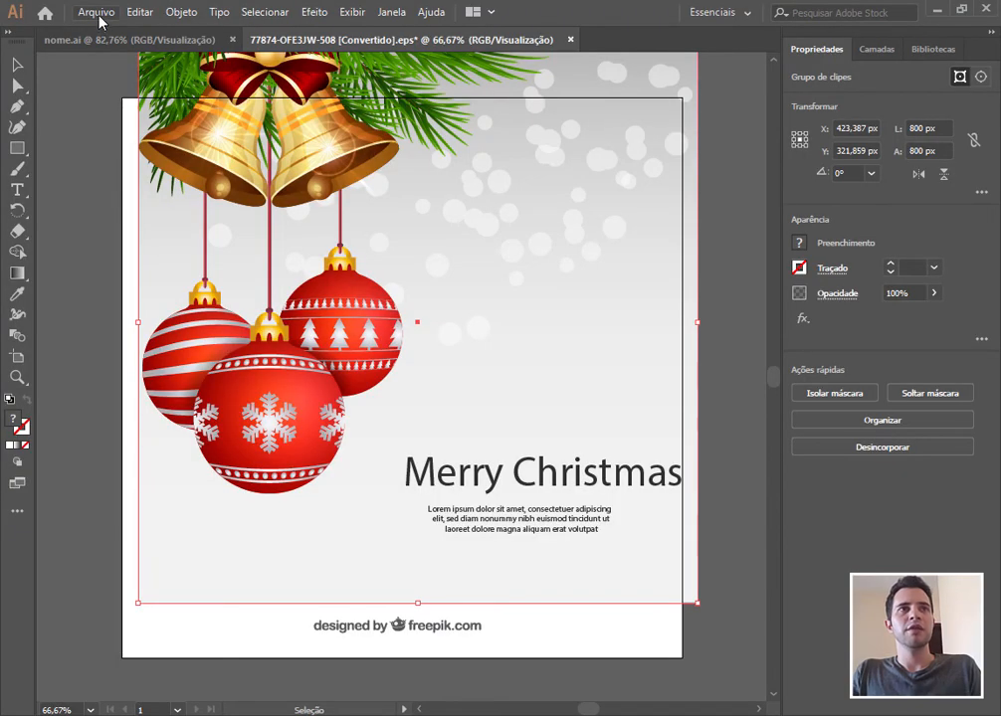
Step: Switch to Illustrator and try saving the converted Christmas EPS as an Adobe Illustrator (*.AI) file, Illustrator CC version, with compression (Usar compactação) turned off
left_click(96, 12)
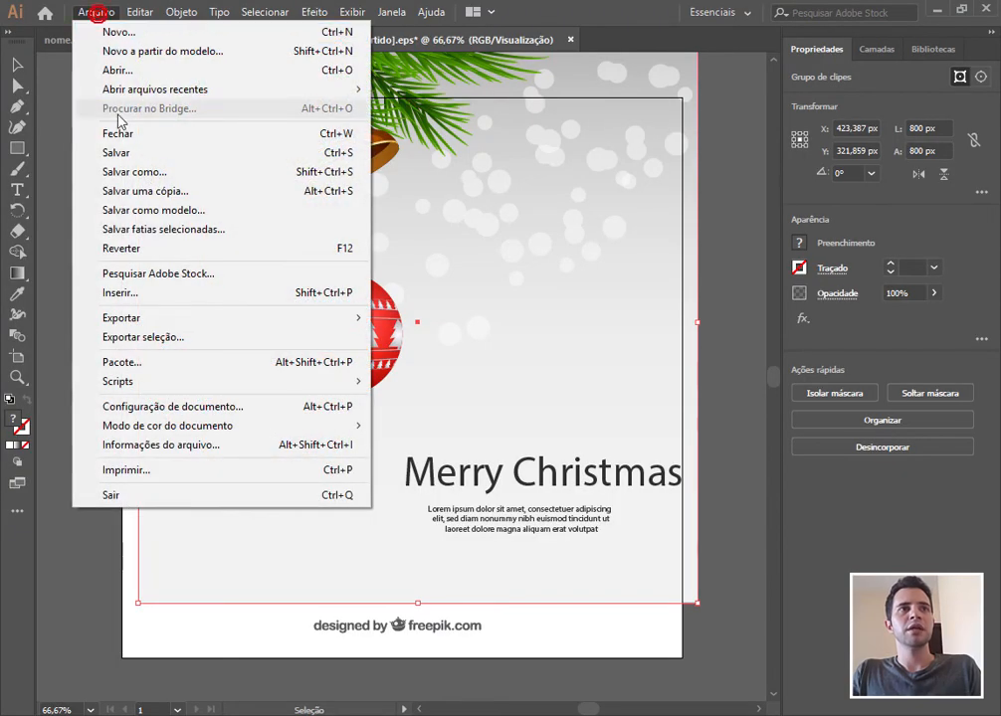
left_click(134, 172)
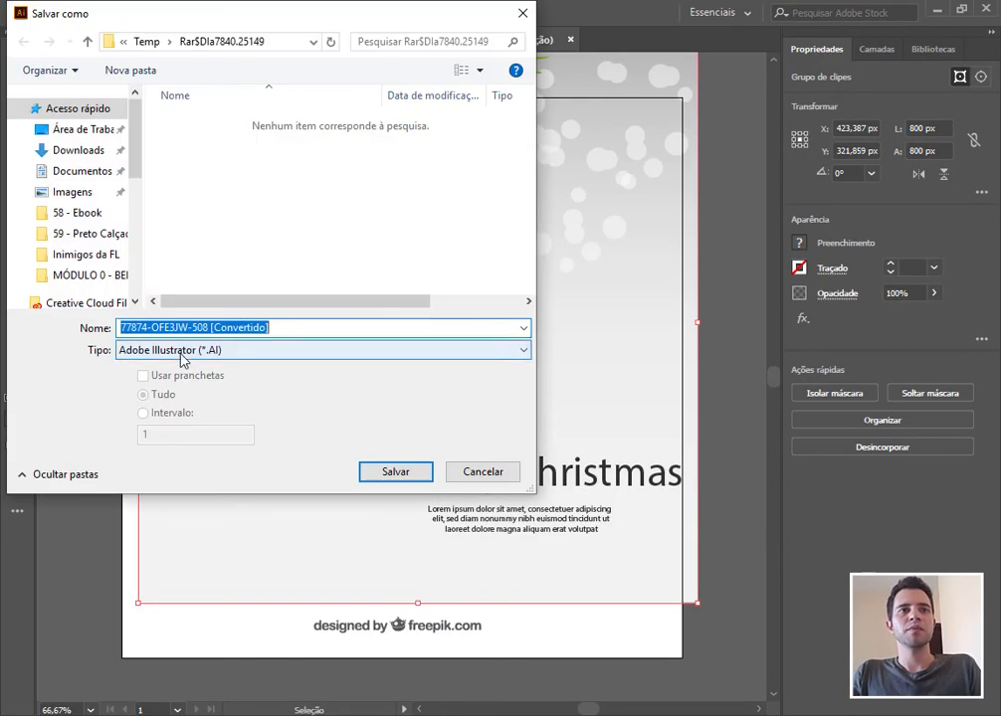
left_click(189, 355)
left_click(403, 481)
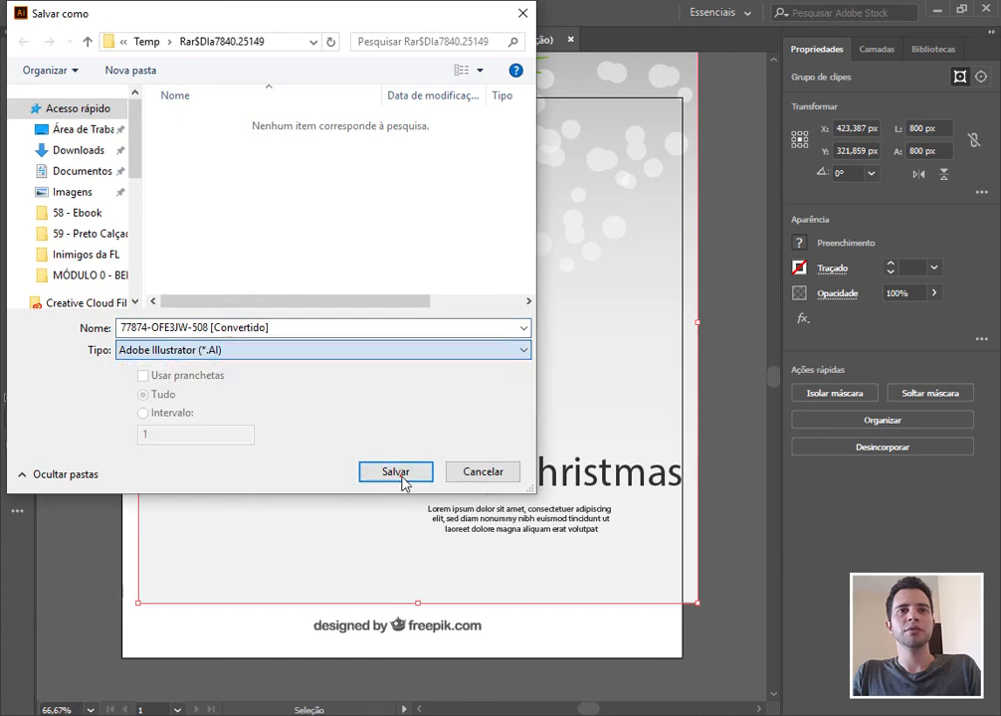
left_click(396, 474)
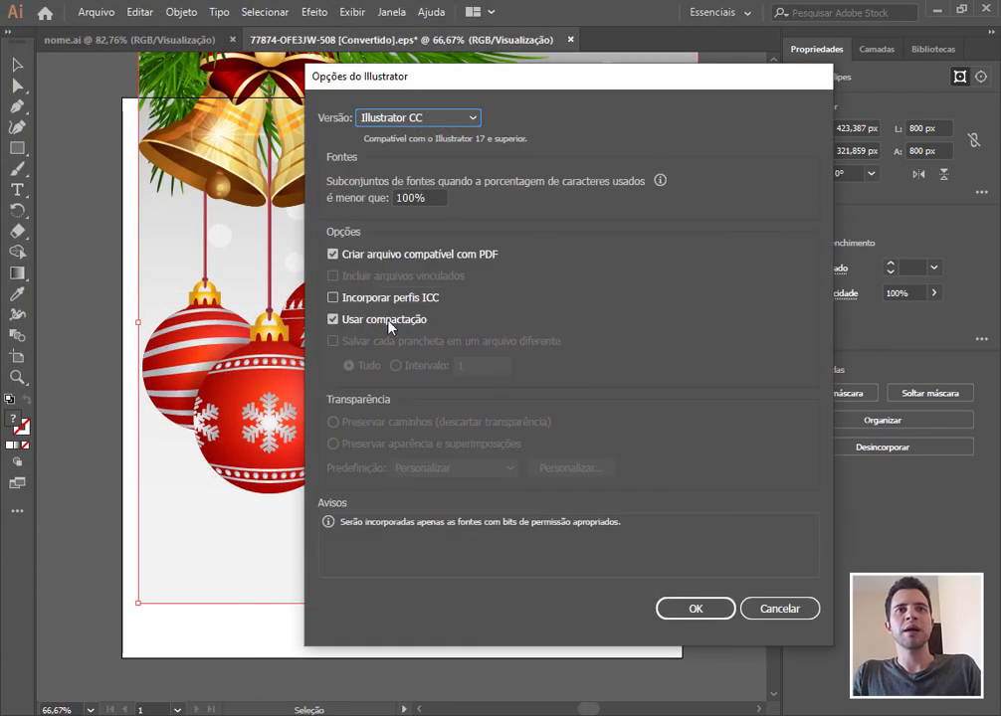
left_click(336, 320)
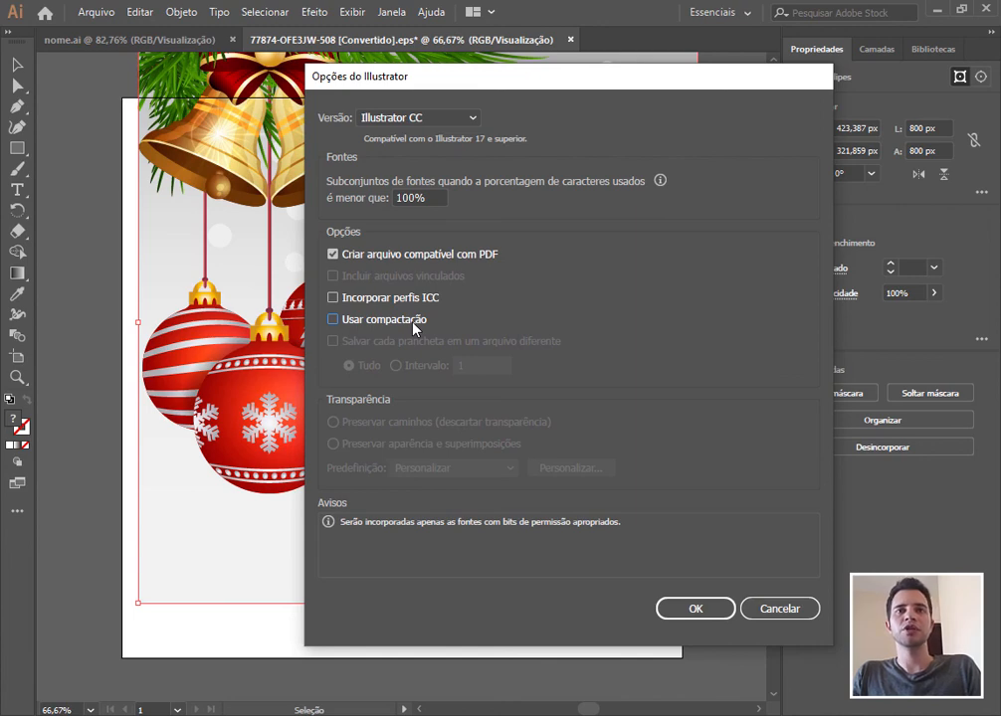
left_click(817, 609)
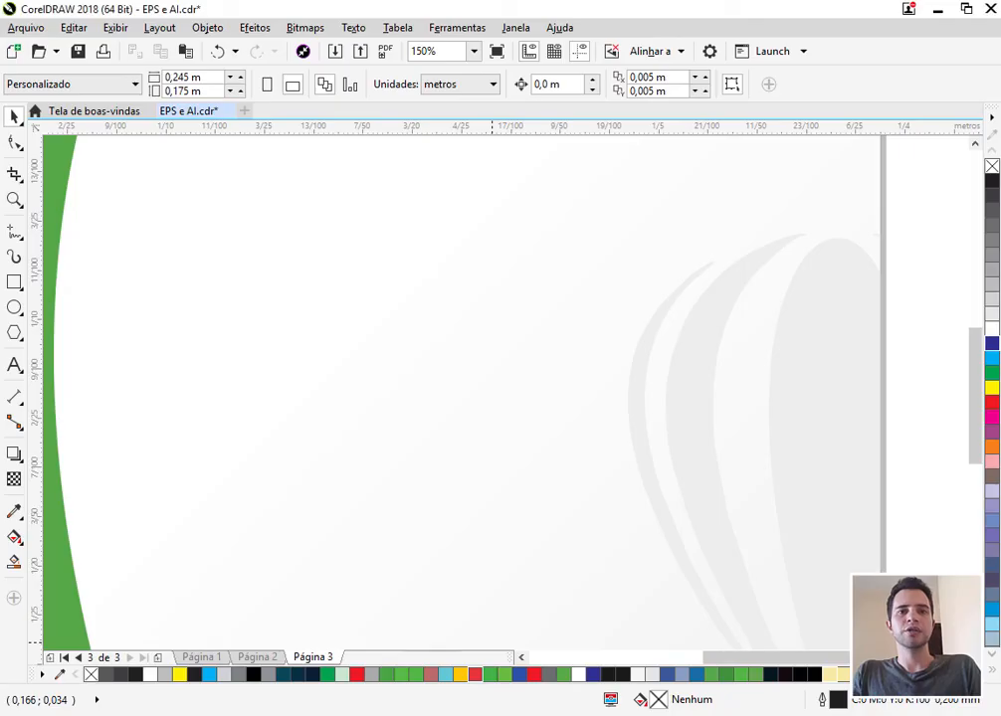
Step: Switch back to CorelDRAW and go to Página 2 of the EPS e AI document
scroll(478, 448, "down", 2)
left_click(257, 657)
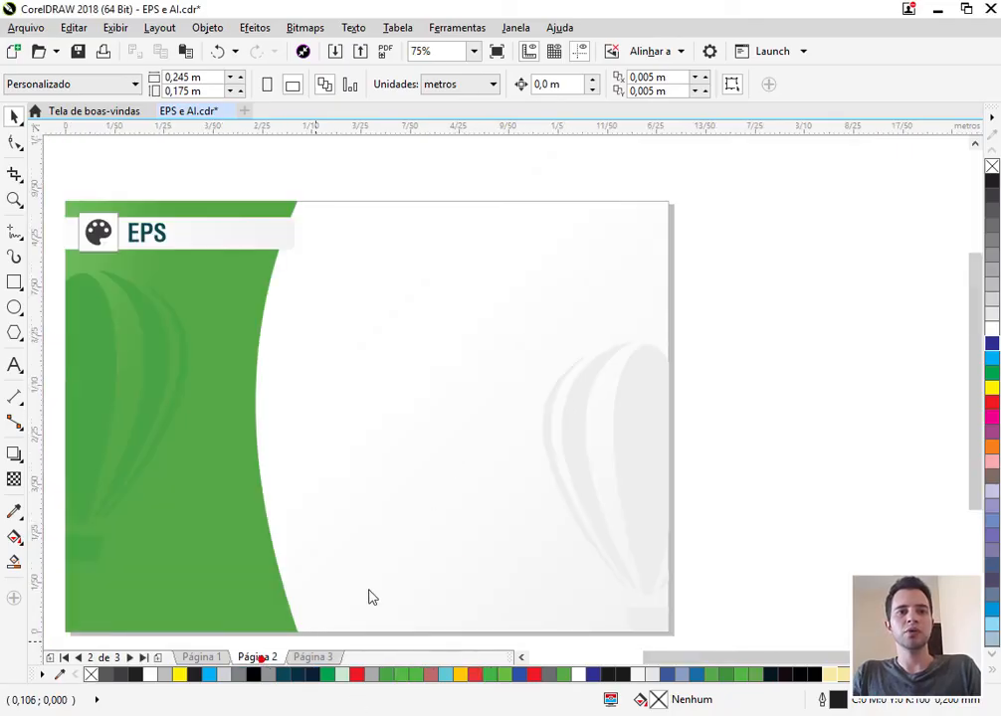